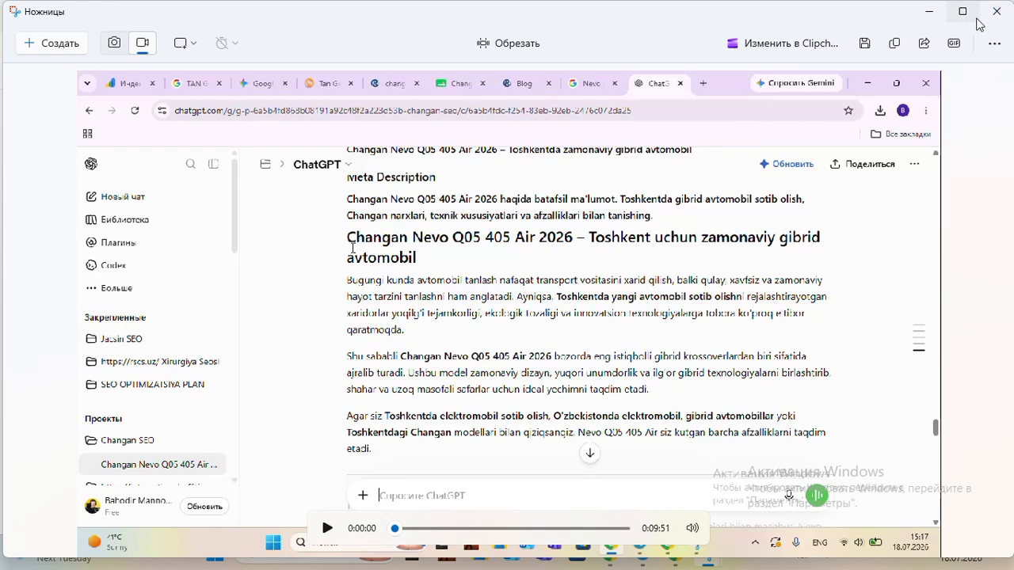
Step: Close the Snipping Tool recording preview and switch to the Chrome window holding the Changan work tabs
click(995, 11)
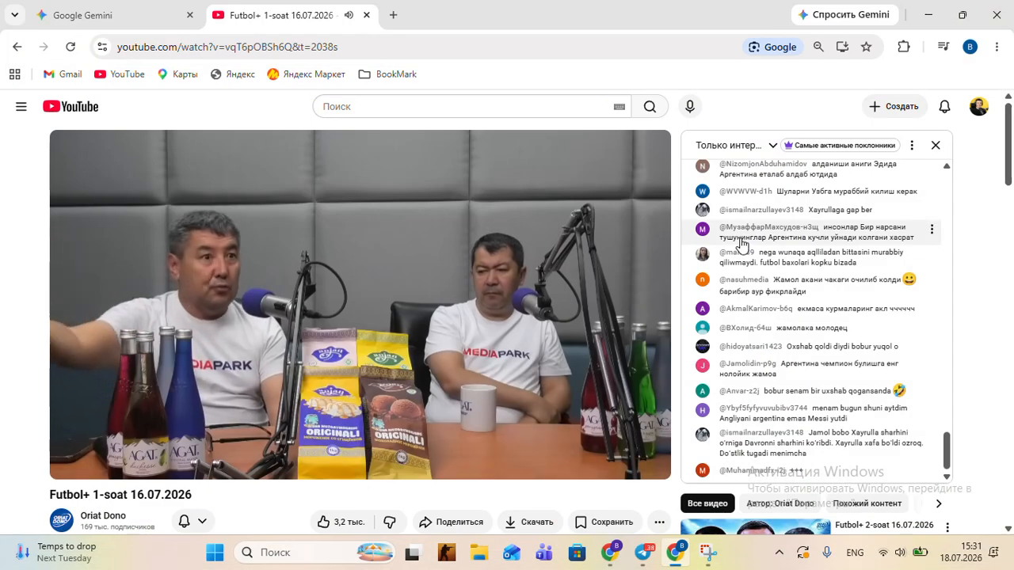
click(610, 553)
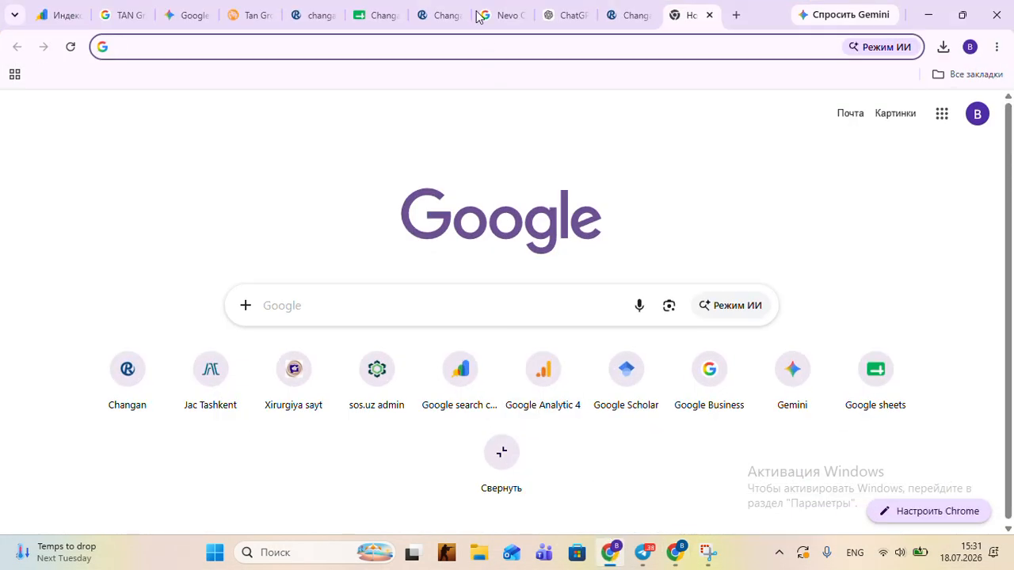
click(423, 7)
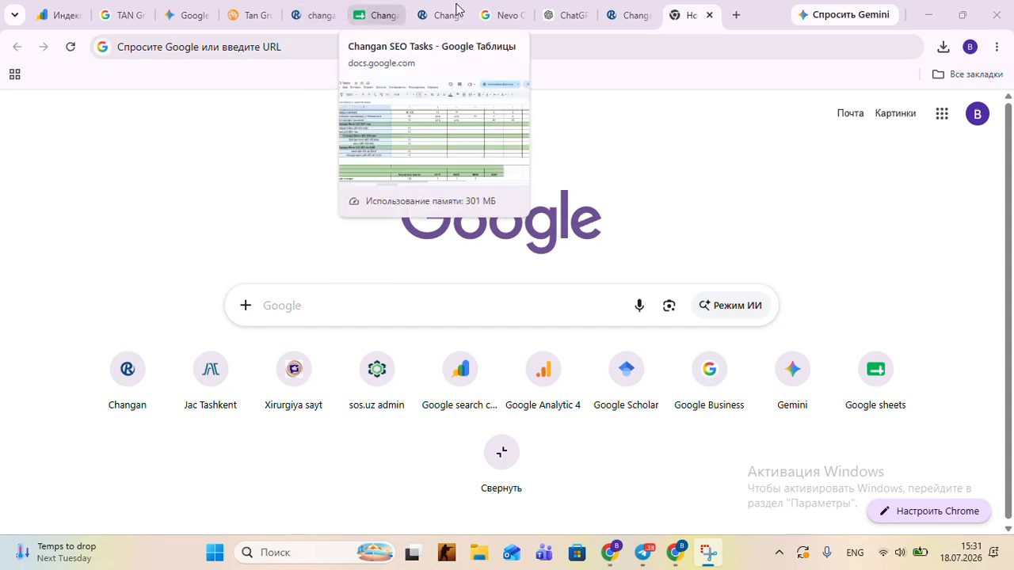
click(317, 14)
click(386, 12)
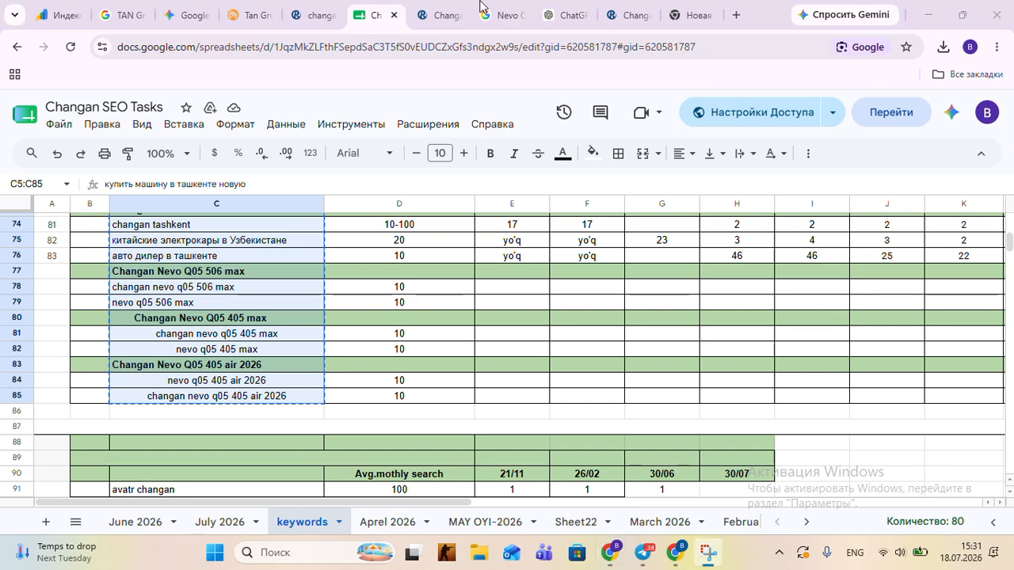
click(705, 13)
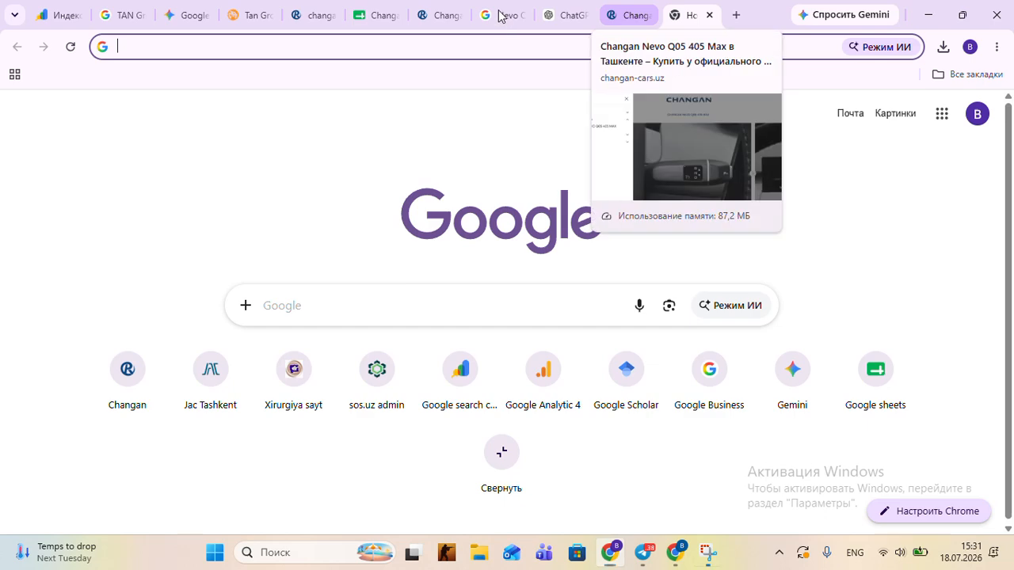
click(610, 553)
click(612, 558)
click(612, 558)
click(611, 557)
click(611, 557)
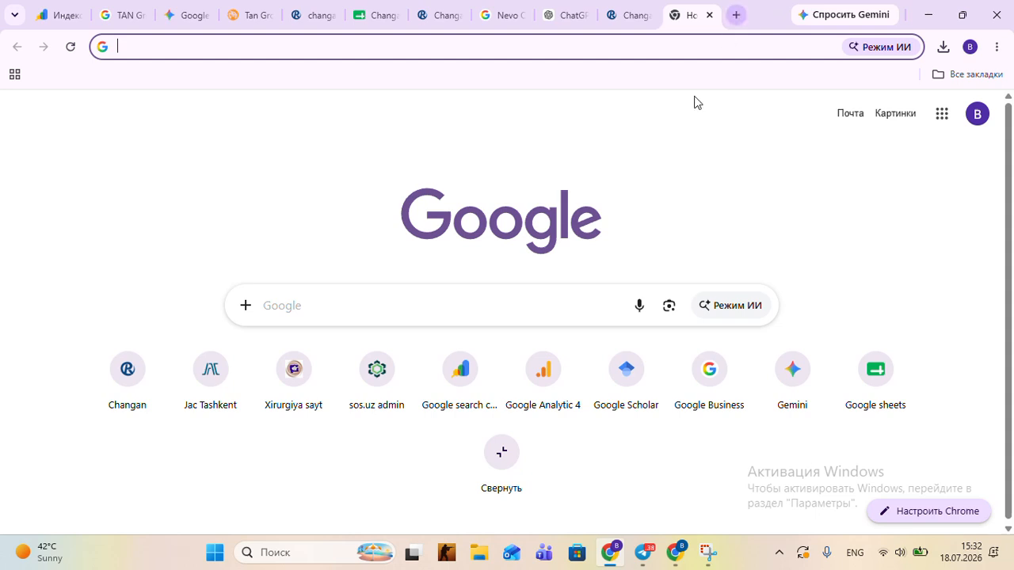
Step: Search Google for "chat gpt" and open the ChatGPT site from the results
click(571, 306)
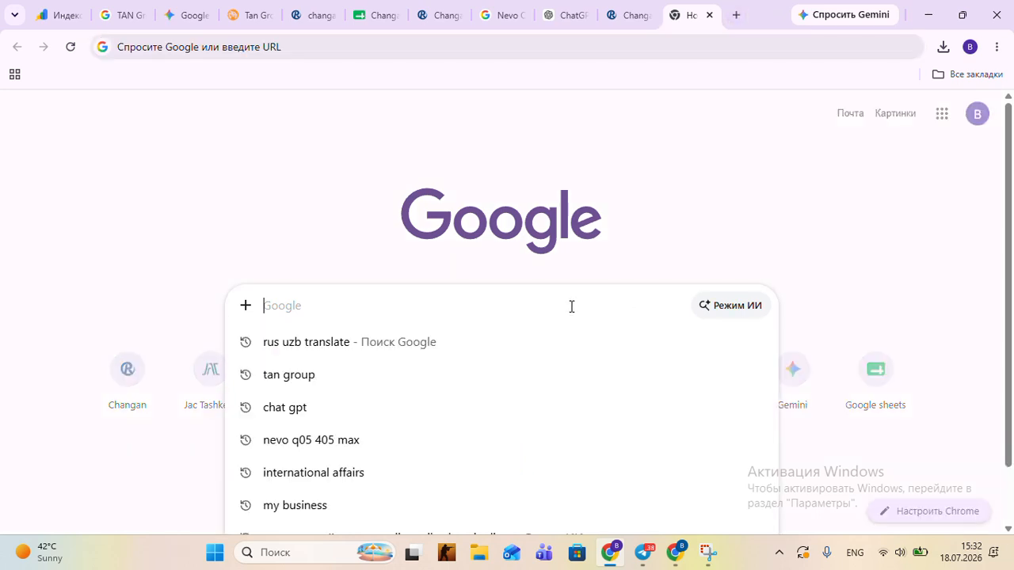
click(355, 412)
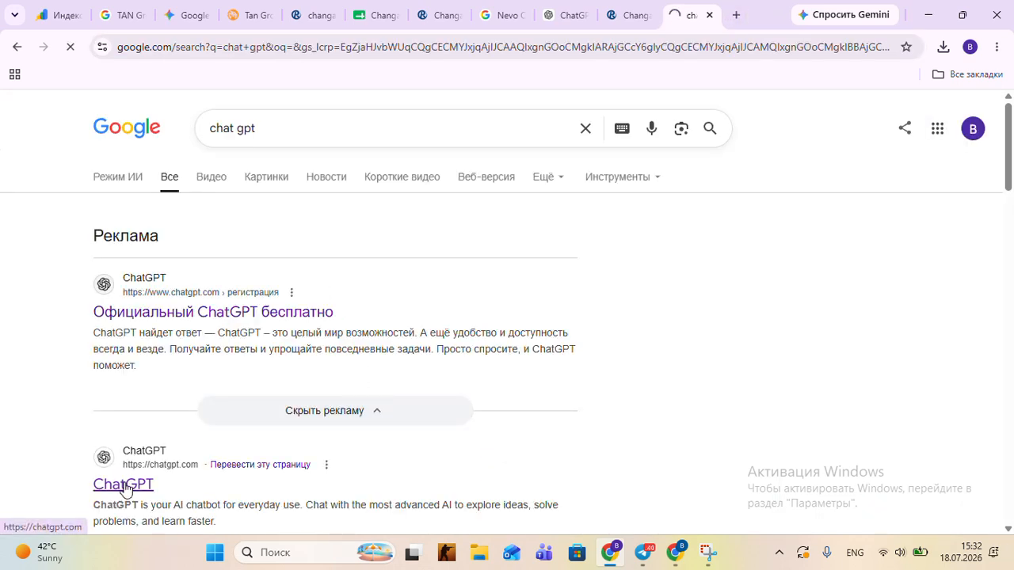
click(120, 485)
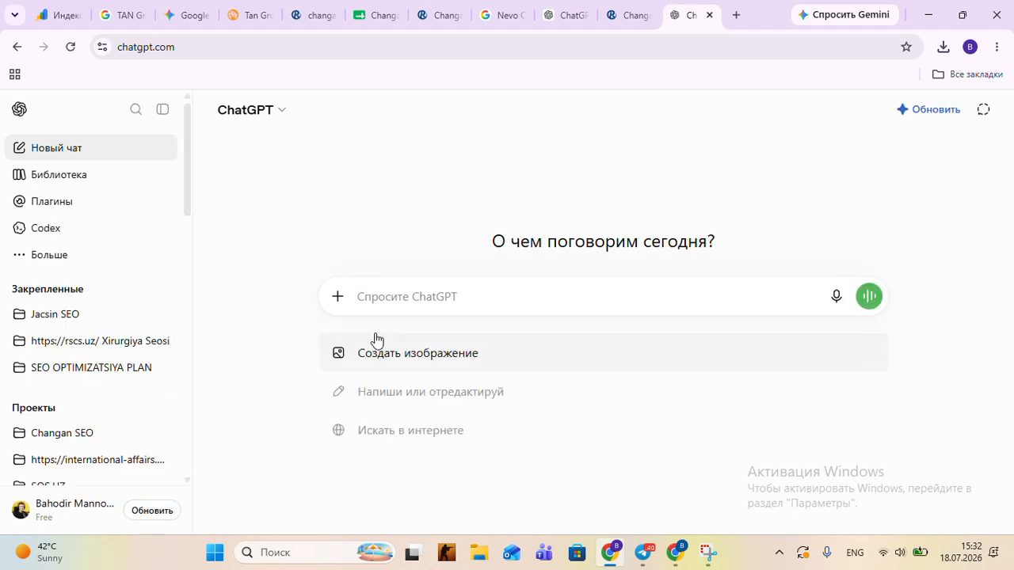
Step: Open the Changan Nevo Q05 405 Air chat in ChatGPT's Changan SEO project
scroll(103, 380, down, 2)
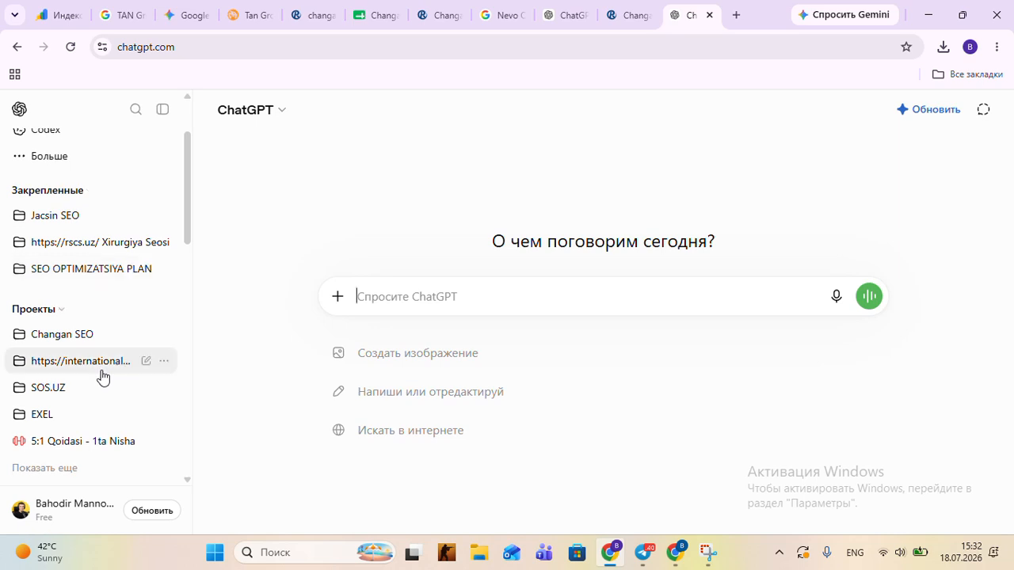
scroll(100, 376, down, 3)
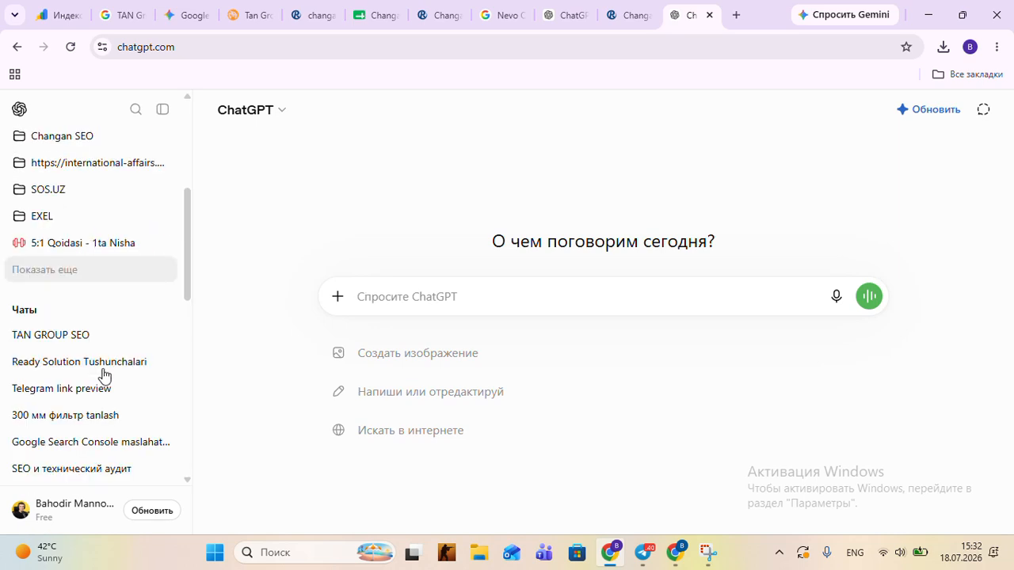
scroll(103, 375, up, 5)
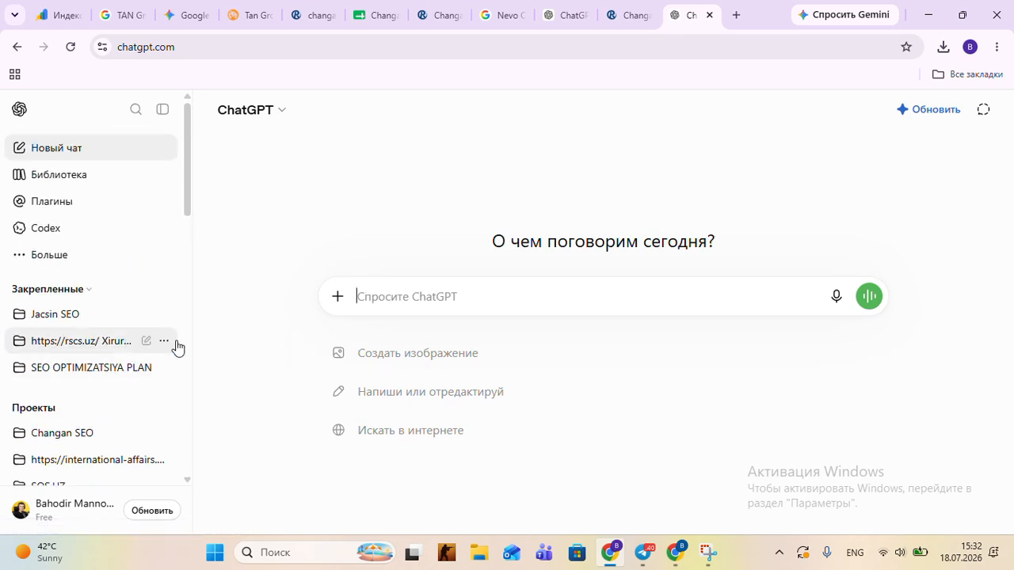
click(99, 440)
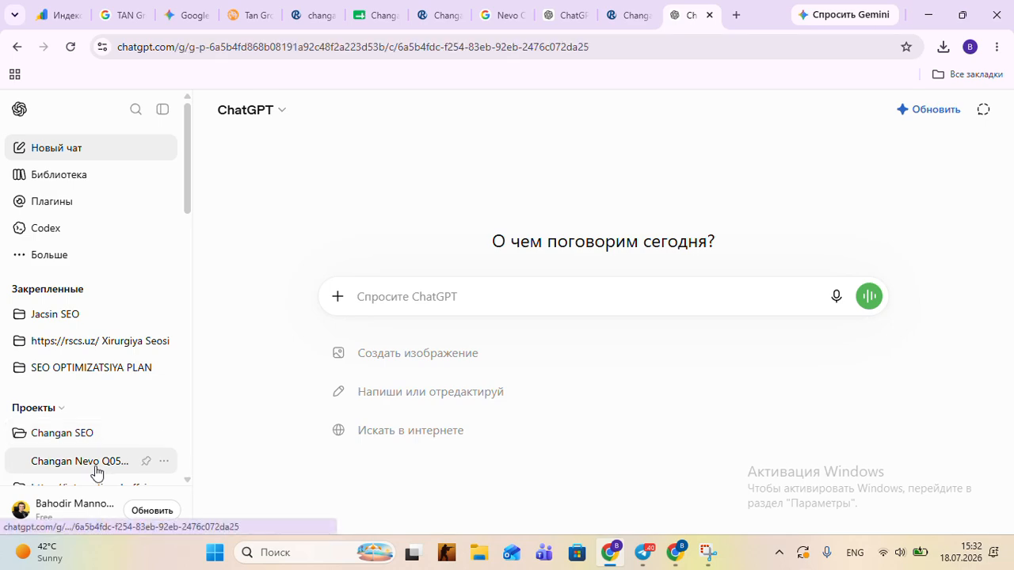
click(95, 464)
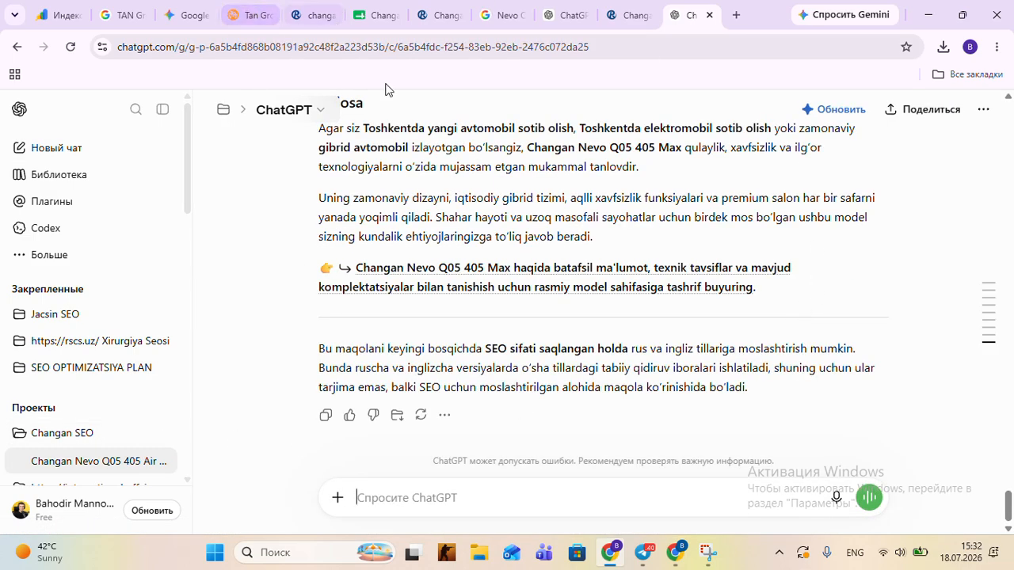
Step: Copy the Uzbek Changan Nevo Q05 405 Max article, from its opening paragraph to the model-page call to action after Xulosa
scroll(487, 285, up, 10)
scroll(487, 285, up, 15)
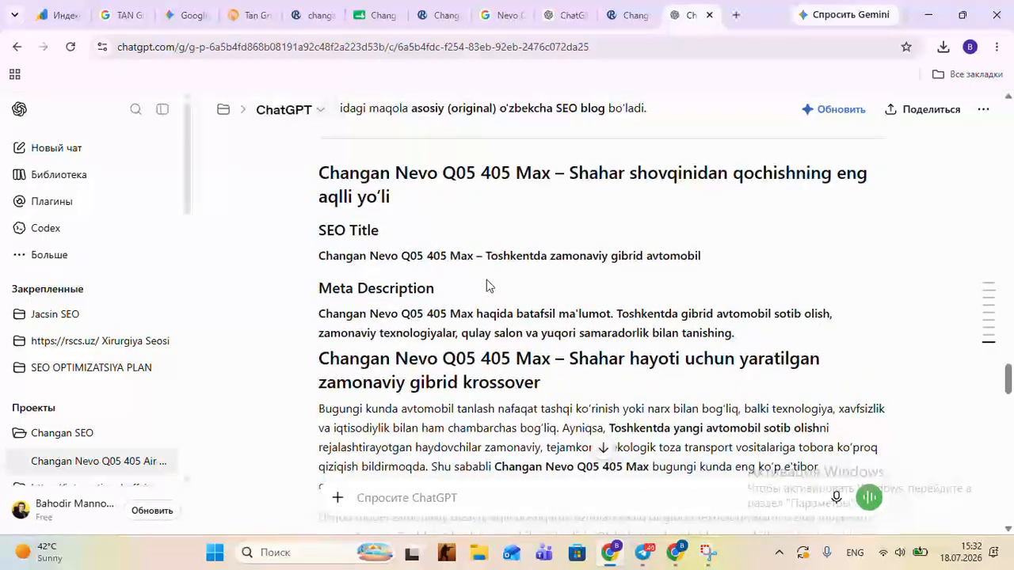
scroll(487, 285, down, 3)
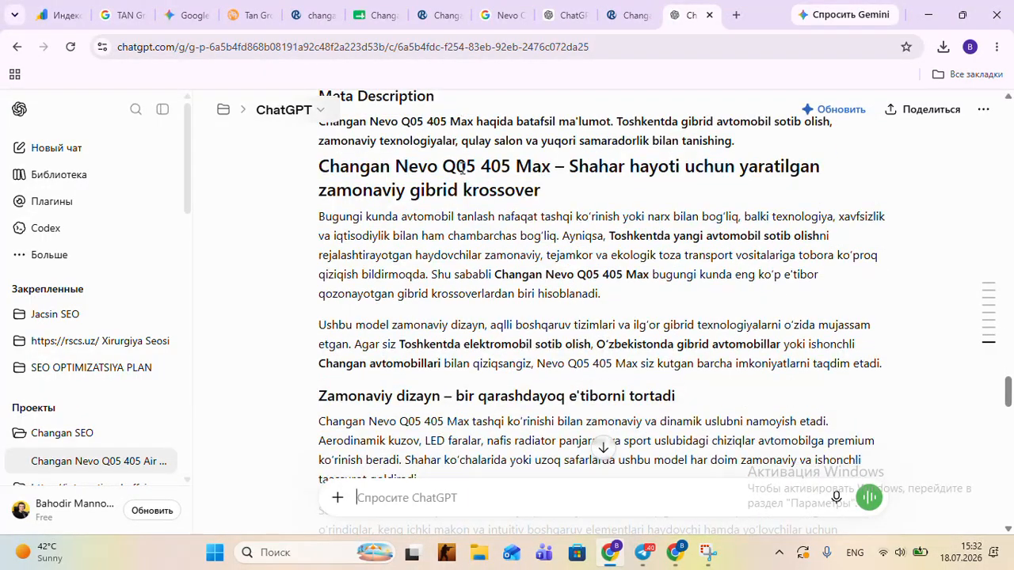
scroll(477, 212, down, 3)
scroll(466, 211, up, 3)
drag(320, 216, 771, 396)
scroll(681, 340, down, 1)
scroll(587, 293, up, 1)
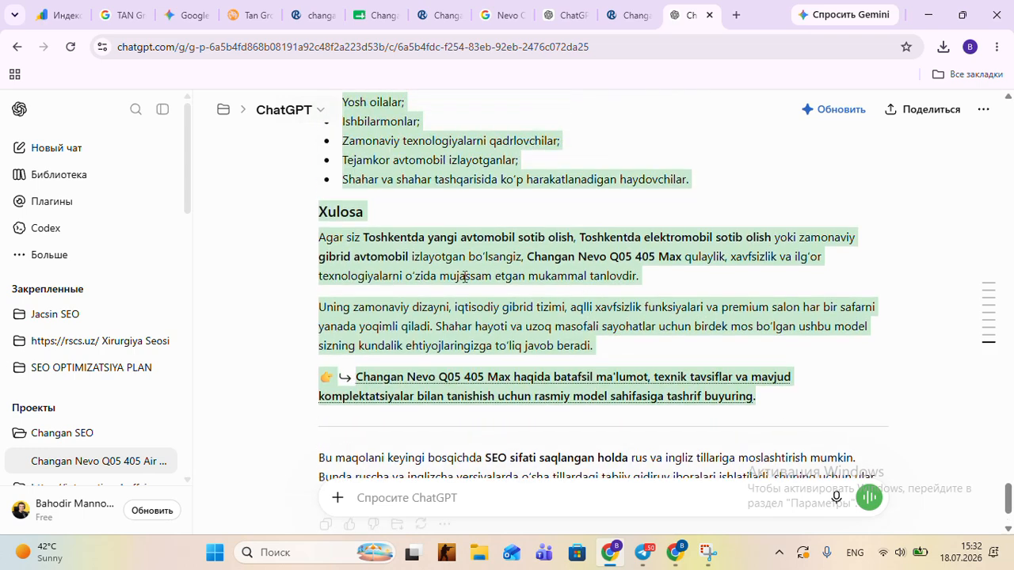
right_click(380, 256)
click(443, 278)
Step: In the Changan admin, dismiss the link dialog, leave the blog creation form and open «Самый разумный способ убежать от городской суеты!» for editing
click(311, 16)
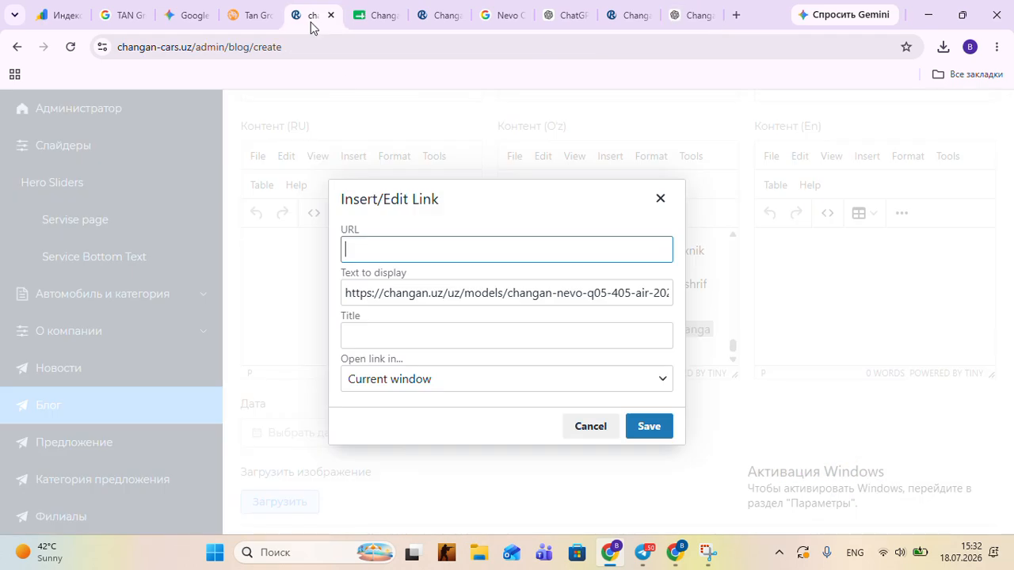
click(658, 199)
scroll(576, 290, up, 10)
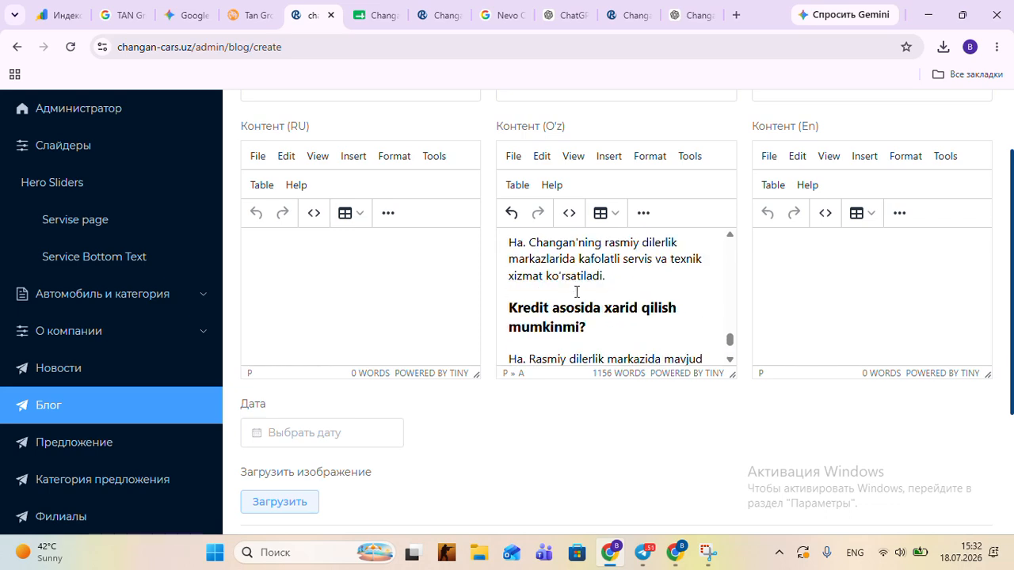
click(18, 47)
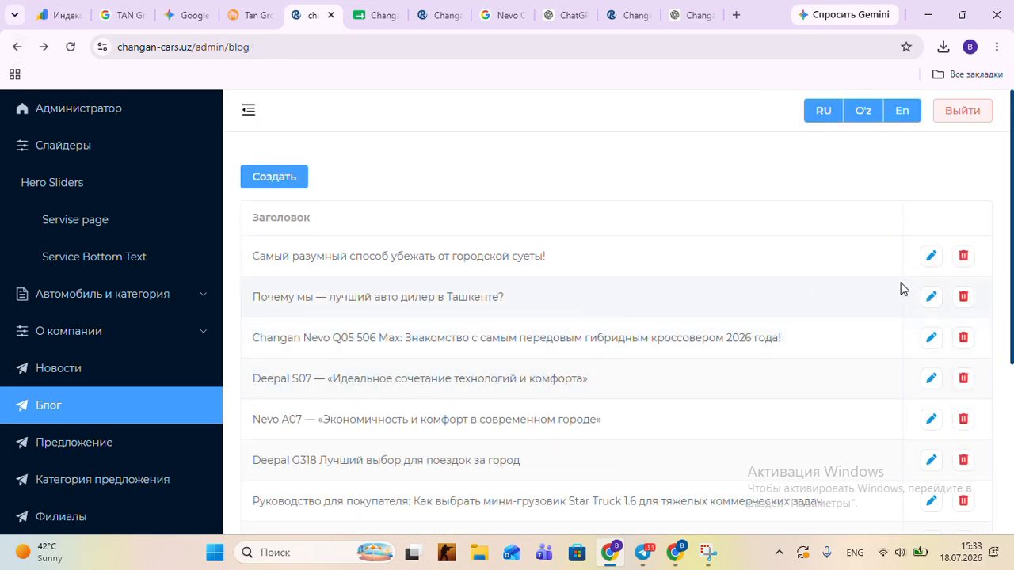
click(927, 259)
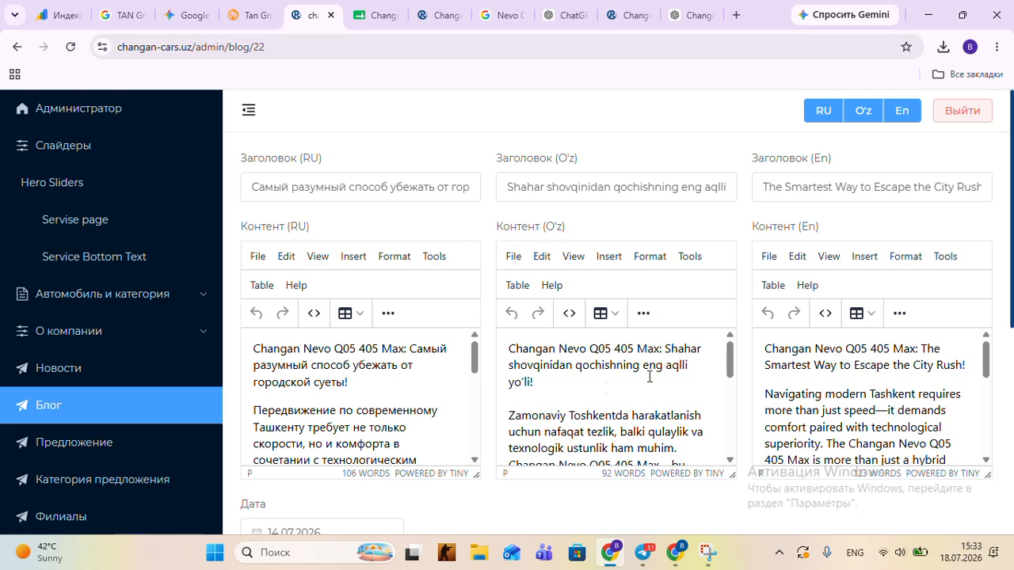
Step: Replace the Uzbek content below its opening line "Changan Nevo Q05 405 Max: Shahar shovqinidan qochishning eng aqlli yo'li!" with the copied article
scroll(513, 349, down, 3)
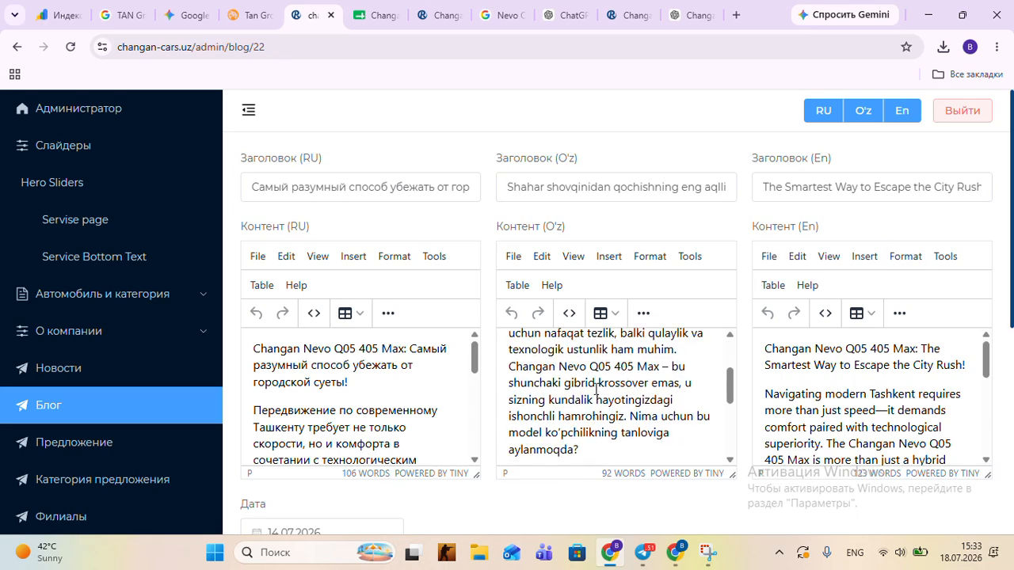
scroll(528, 415, up, 3)
drag(509, 415, 646, 475)
key(ctrl+v)
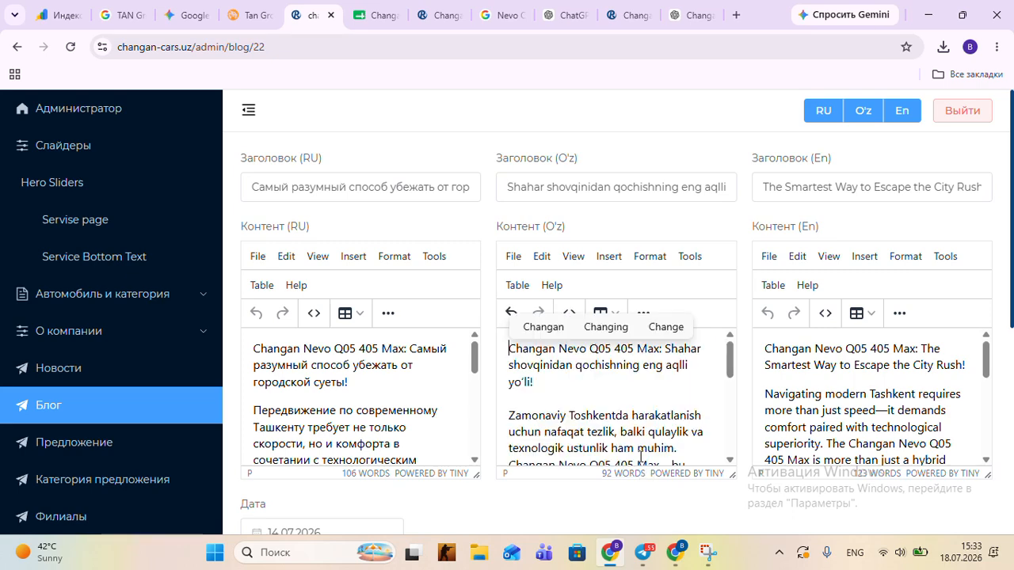
scroll(598, 404, down, 4)
scroll(596, 404, up, 4)
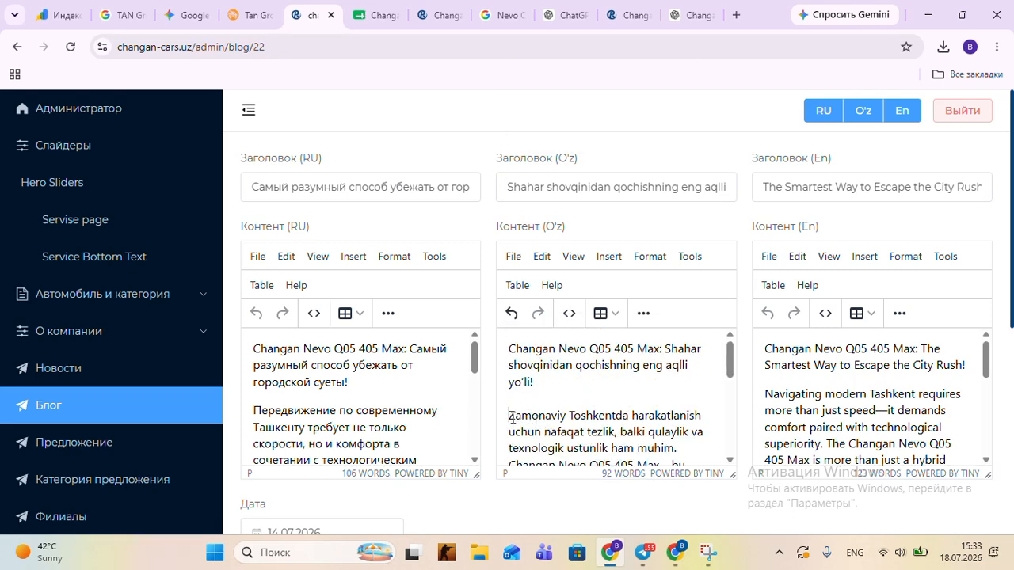
drag(519, 420, 622, 448)
key(BackSpace)
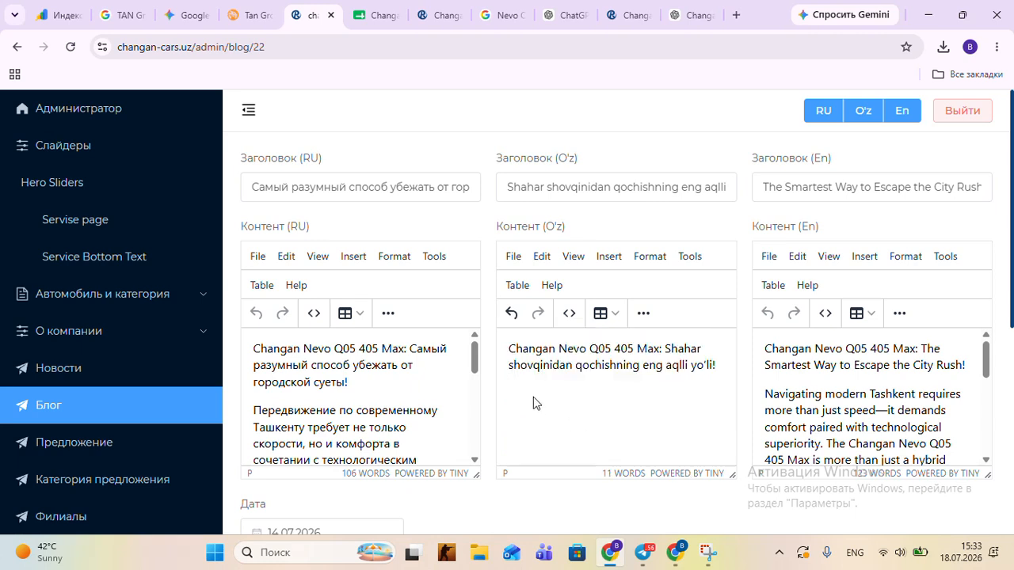
key(ctrl+v)
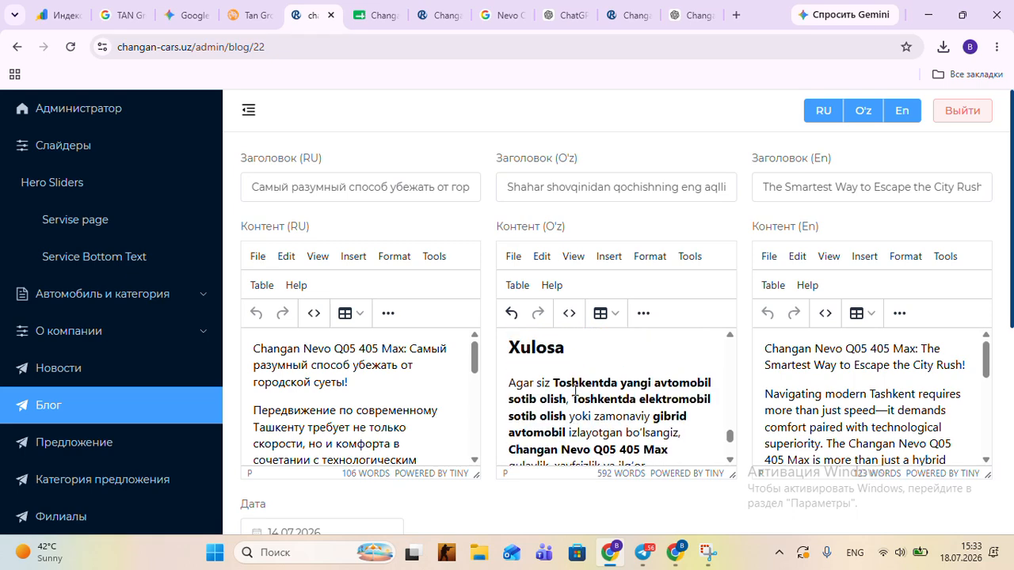
scroll(576, 391, up, 10)
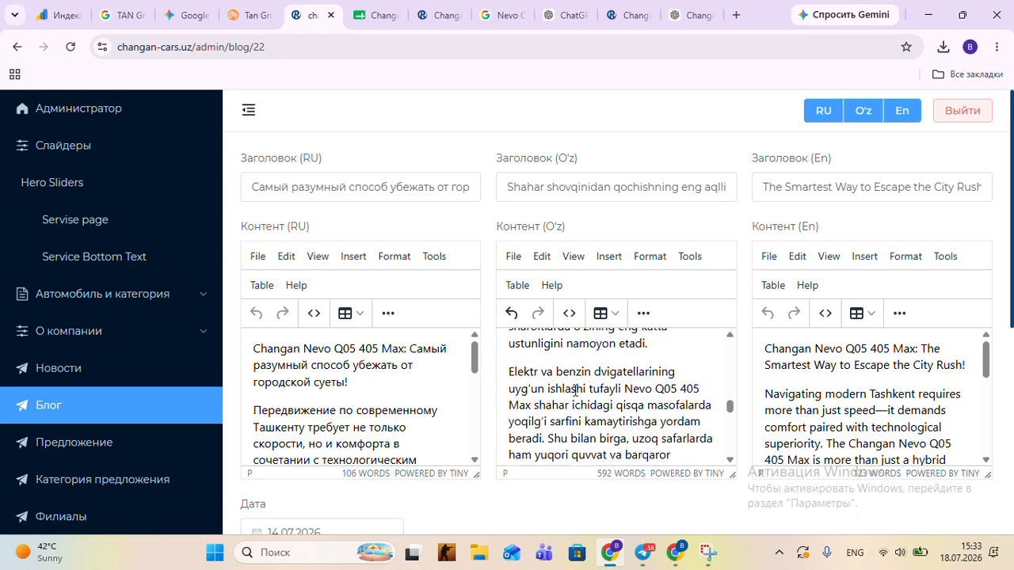
scroll(575, 390, up, 10)
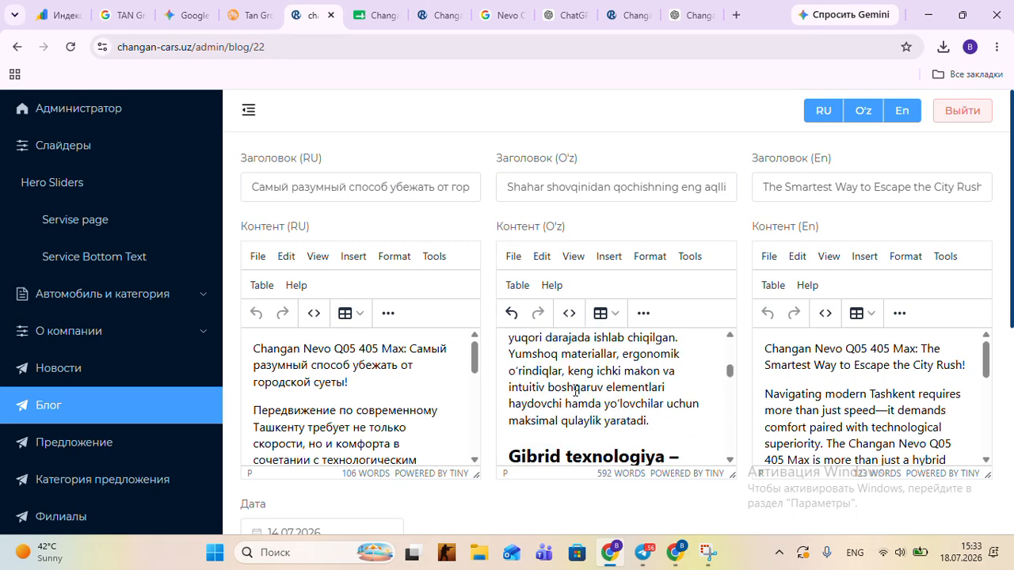
scroll(575, 391, up, 10)
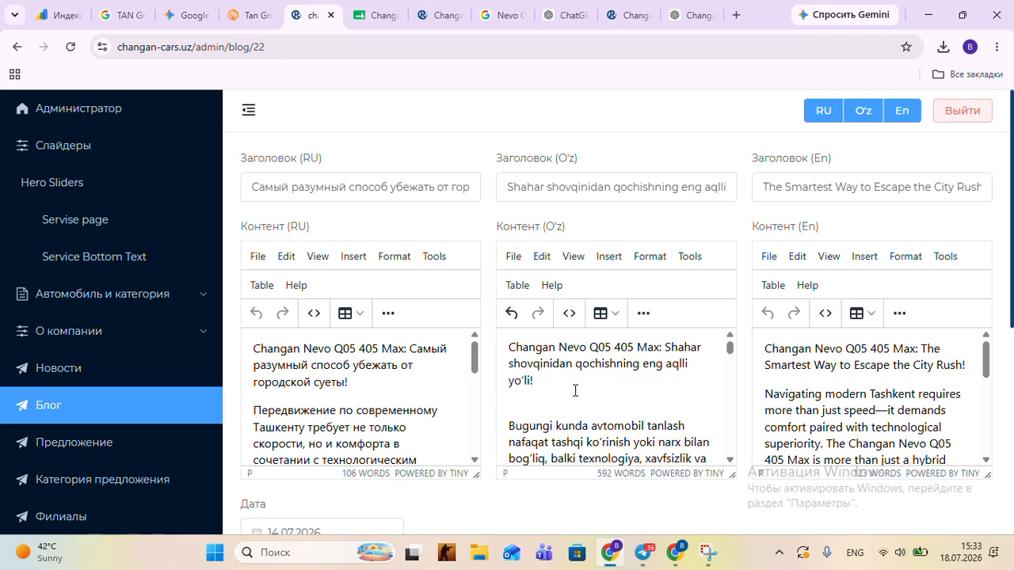
Step: Remove bold from the passage "Toshkentda elektromobil sotib olish" through "Changan avtomobillari" in the Uzbek content's second article paragraph
scroll(575, 390, down, 3)
scroll(622, 398, down, 3)
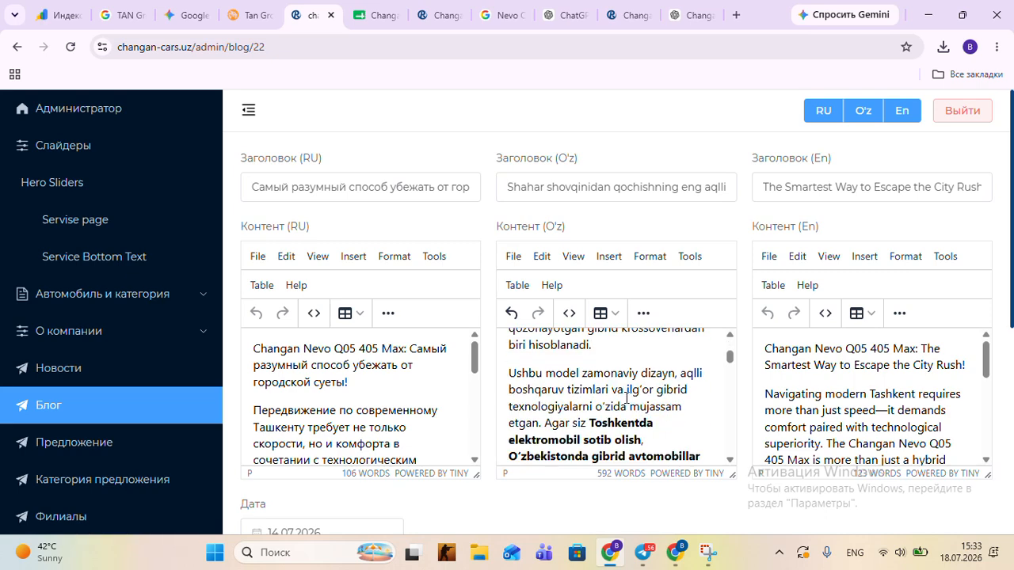
scroll(627, 398, down, 2)
scroll(625, 397, up, 2)
scroll(624, 399, down, 2)
scroll(620, 398, up, 2)
drag(590, 423, 712, 417)
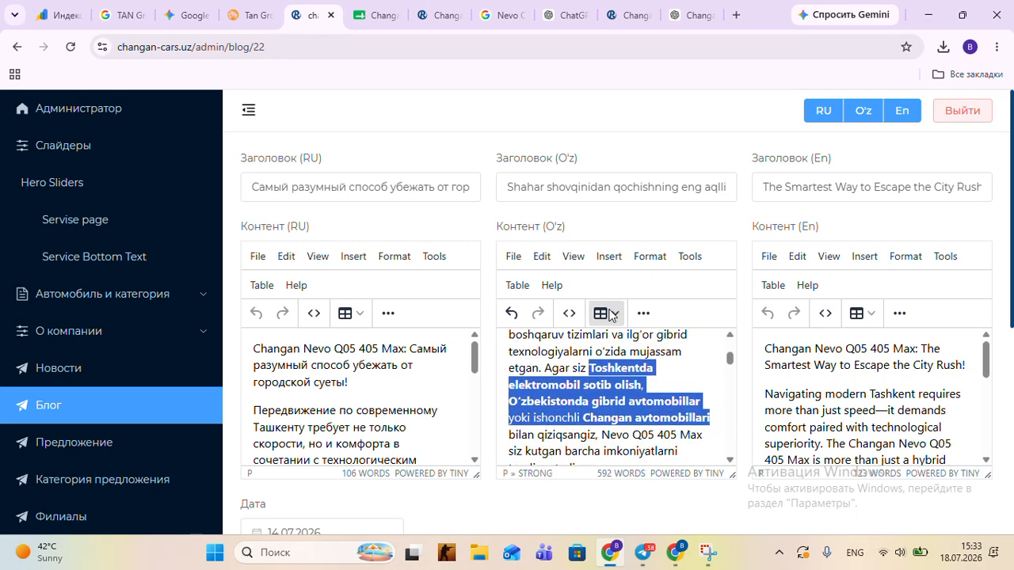
click(644, 312)
click(515, 369)
click(644, 313)
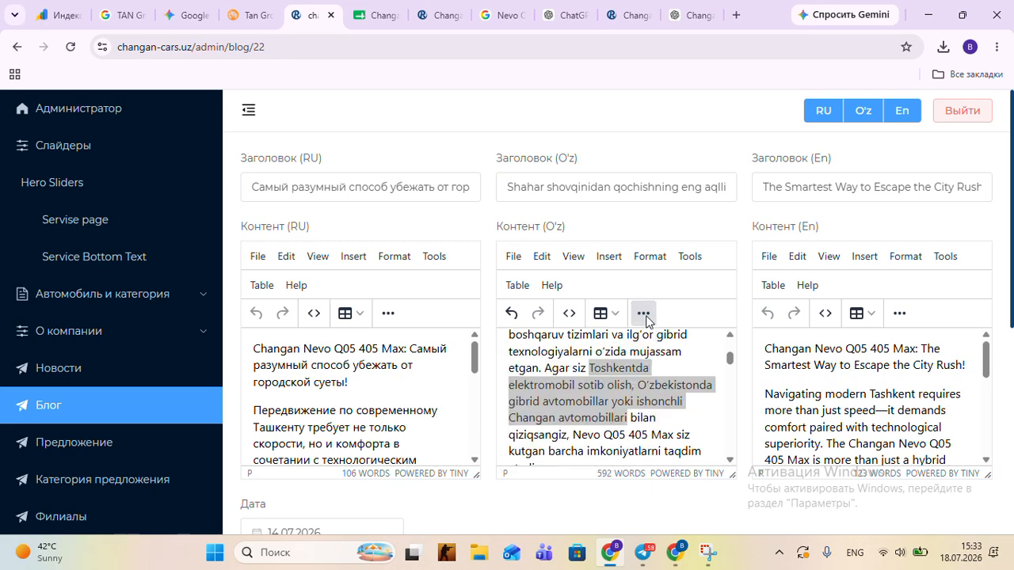
click(710, 404)
Step: Remove bold from "Toshkentdagi gibrid avtomobil" in the Uzbek content's paragraph just above the heading "Aqlli texnologiyalar bilan jihozlangan"
scroll(694, 390, down, 2)
scroll(694, 391, down, 2)
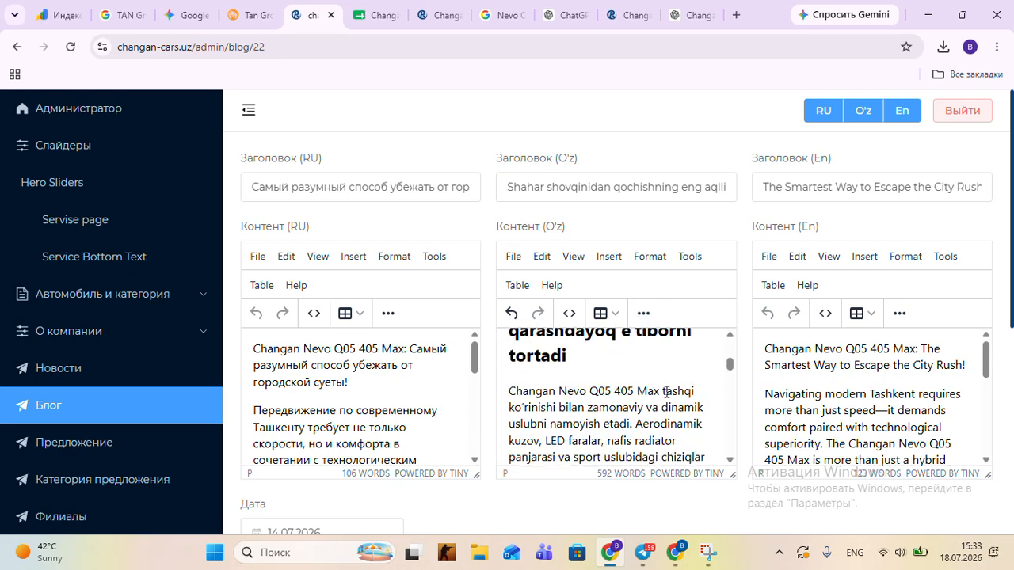
scroll(666, 392, down, 8)
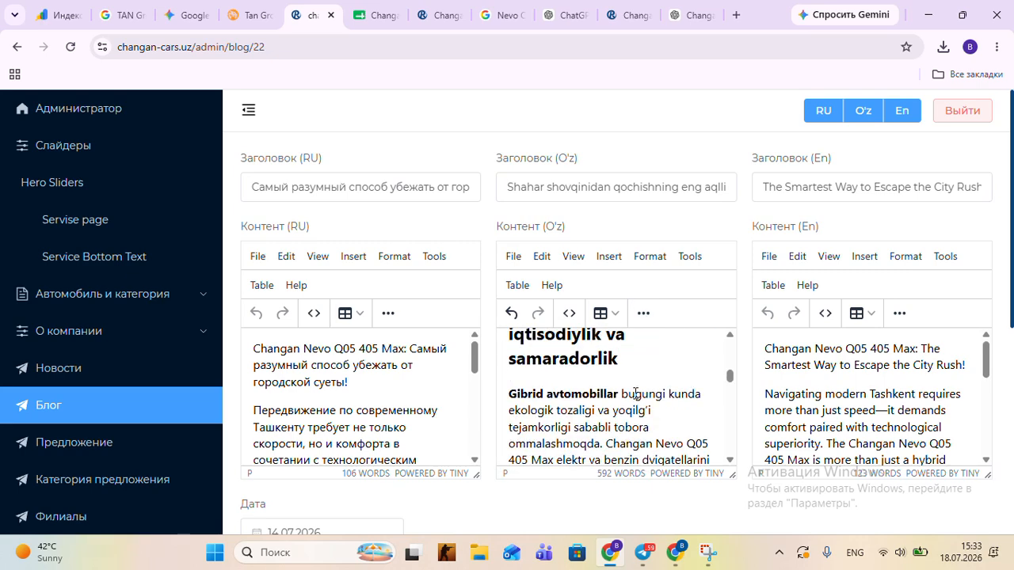
scroll(635, 393, down, 5)
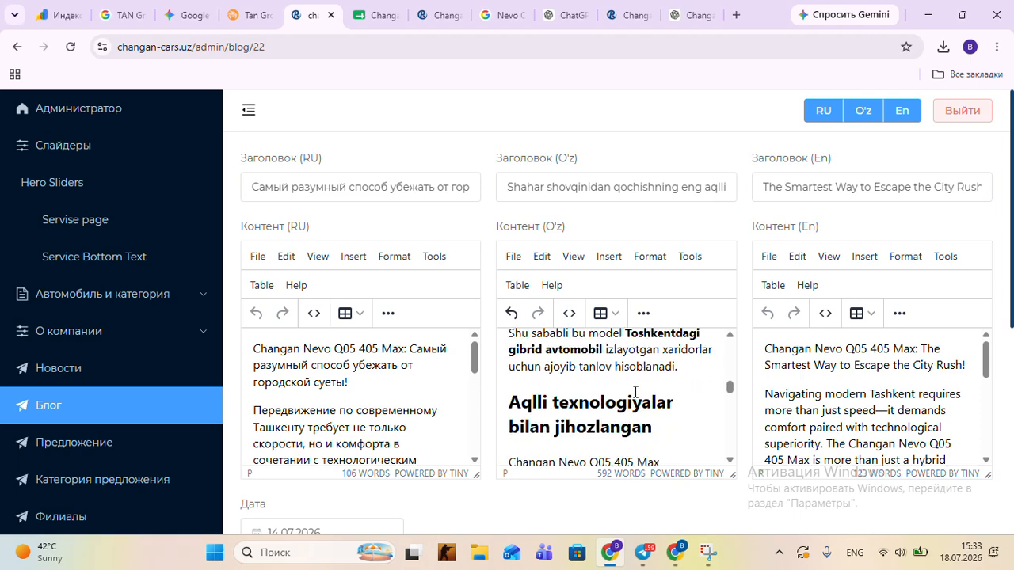
scroll(628, 339, up, 3)
drag(627, 335, 666, 341)
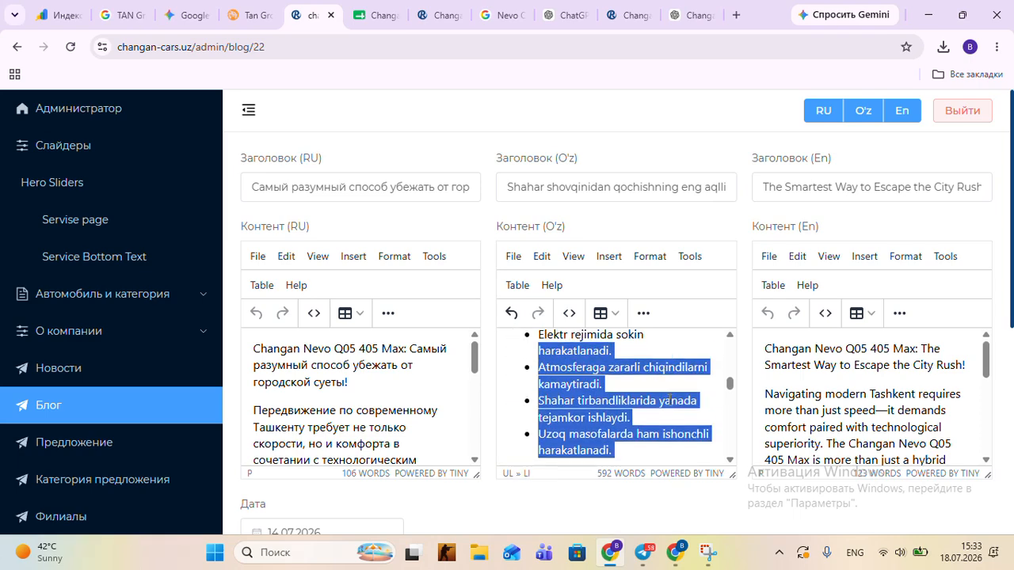
scroll(669, 396, down, 2)
click(627, 385)
drag(628, 384, 600, 402)
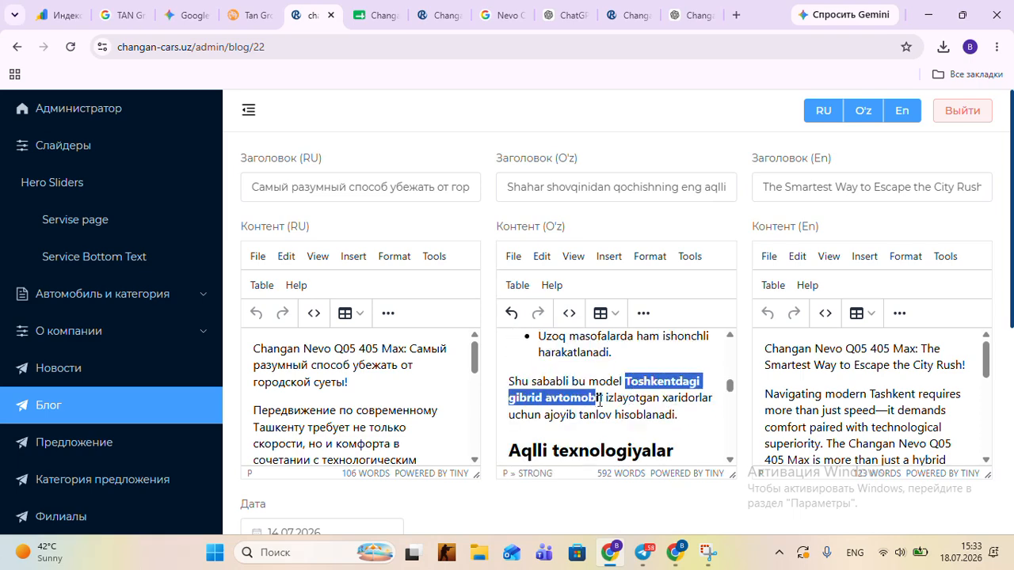
click(643, 313)
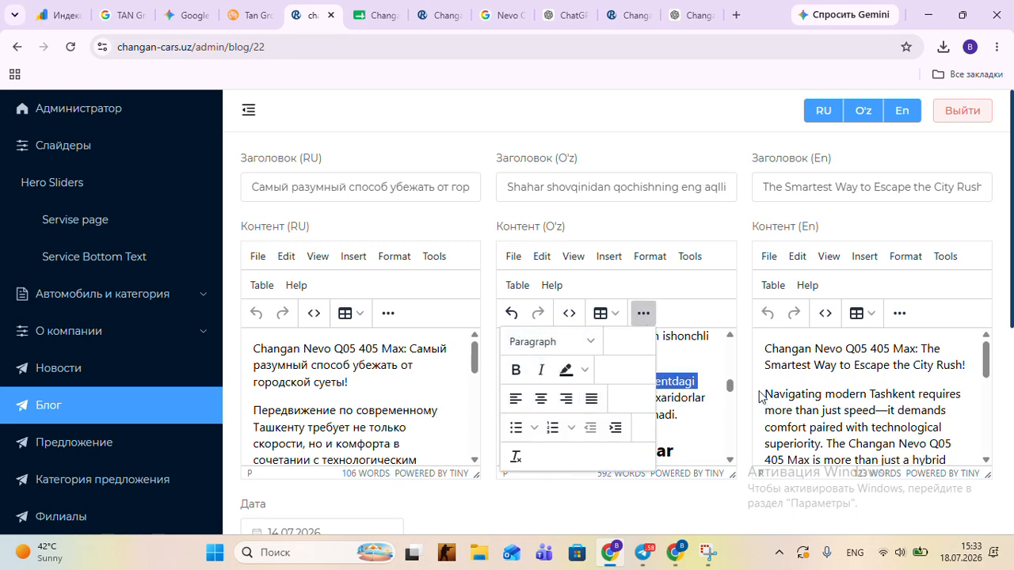
click(699, 383)
click(643, 314)
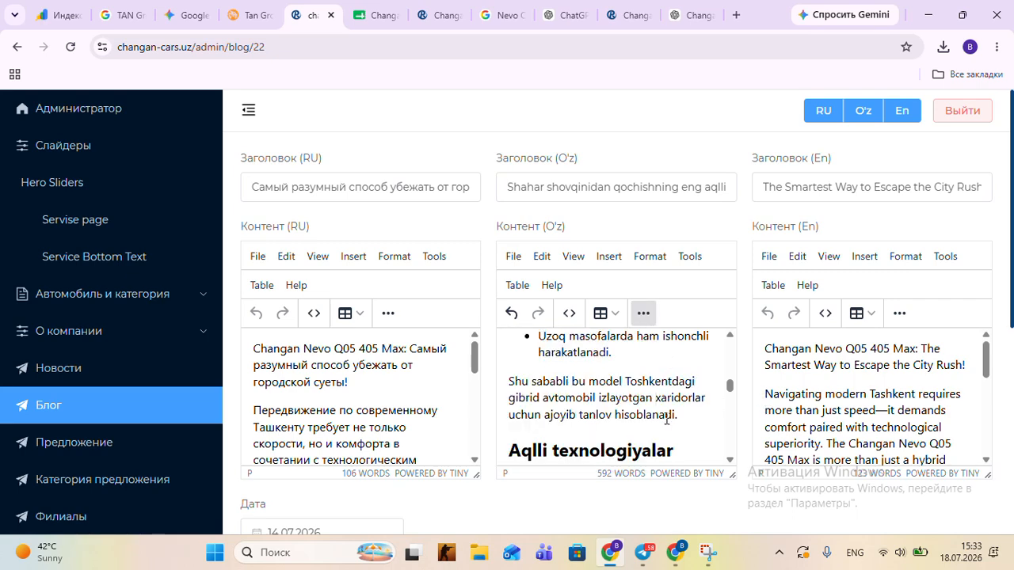
Step: Remove bold from the passage "Toshkentda yangi avtomobil sotib olish" through "Changan Nevo Q05 405 Max" in the Uzbek content's concluding section
scroll(669, 402, down, 10)
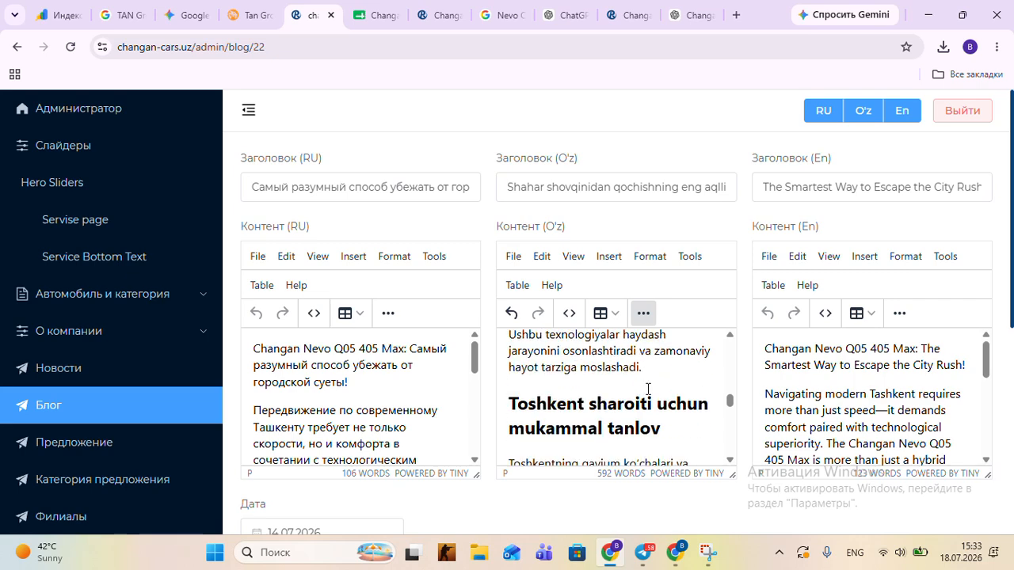
scroll(648, 389, down, 10)
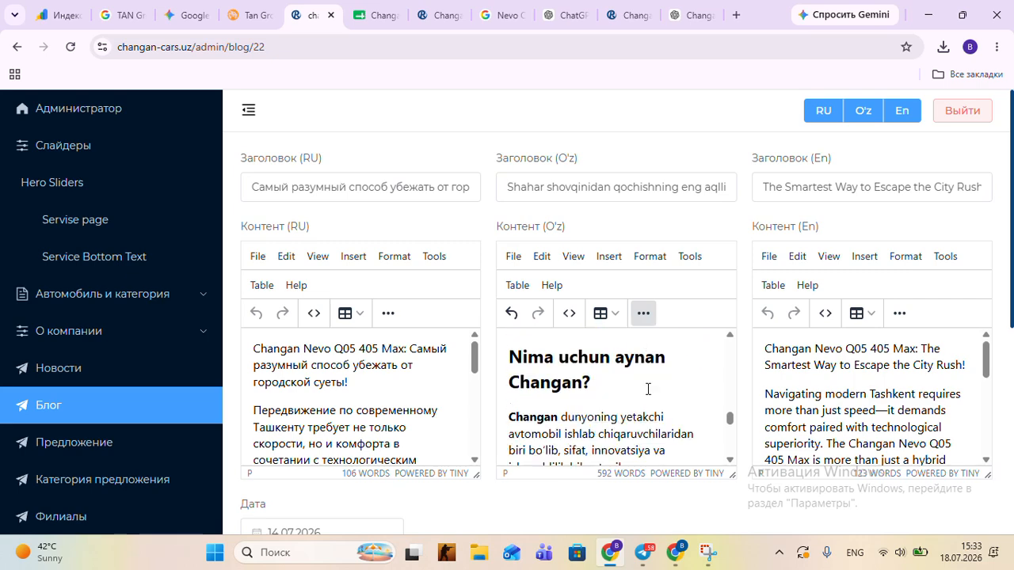
scroll(648, 390, down, 10)
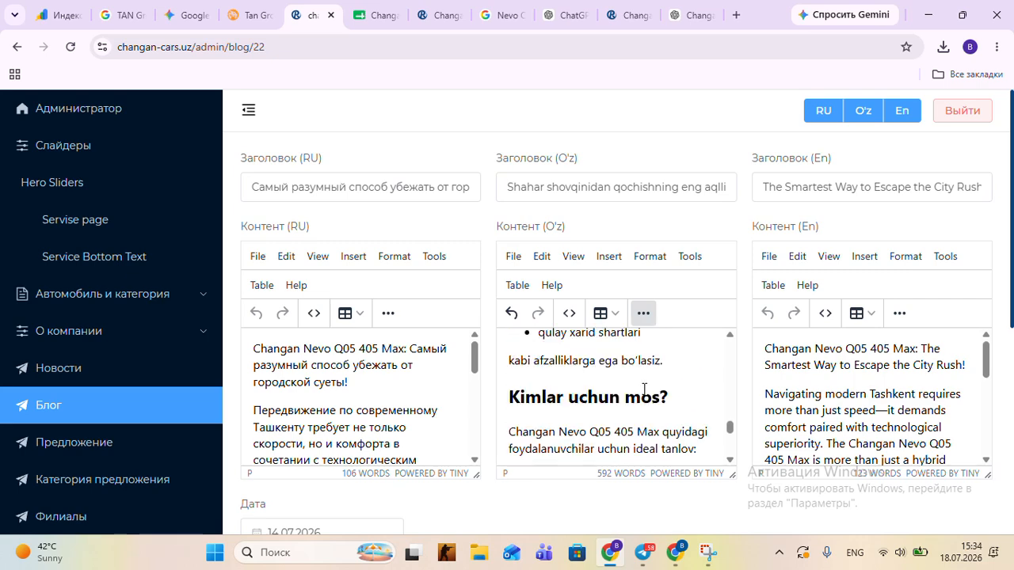
scroll(606, 384, down, 2)
scroll(607, 383, down, 2)
scroll(568, 393, up, 2)
drag(557, 385, 676, 402)
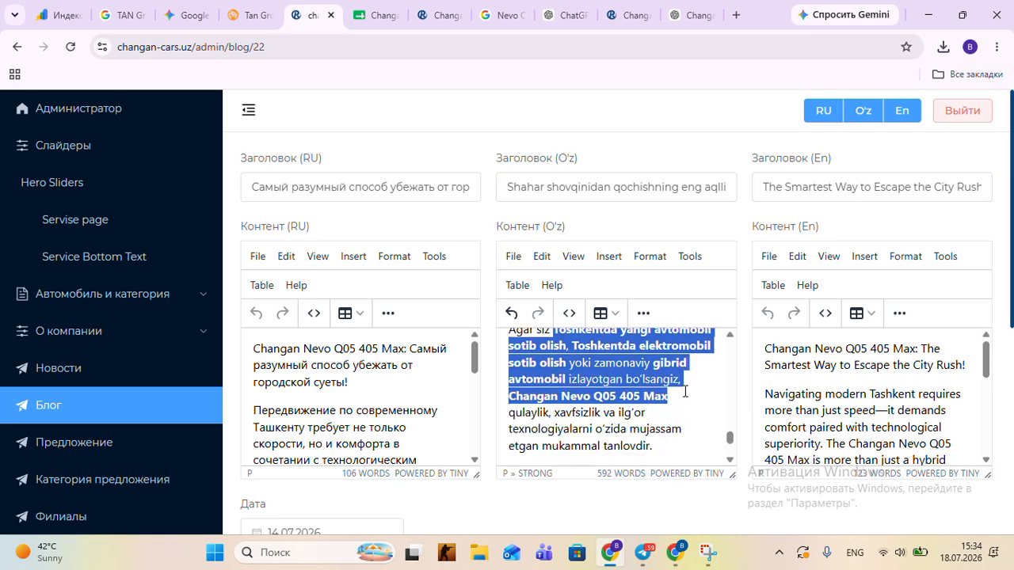
click(643, 313)
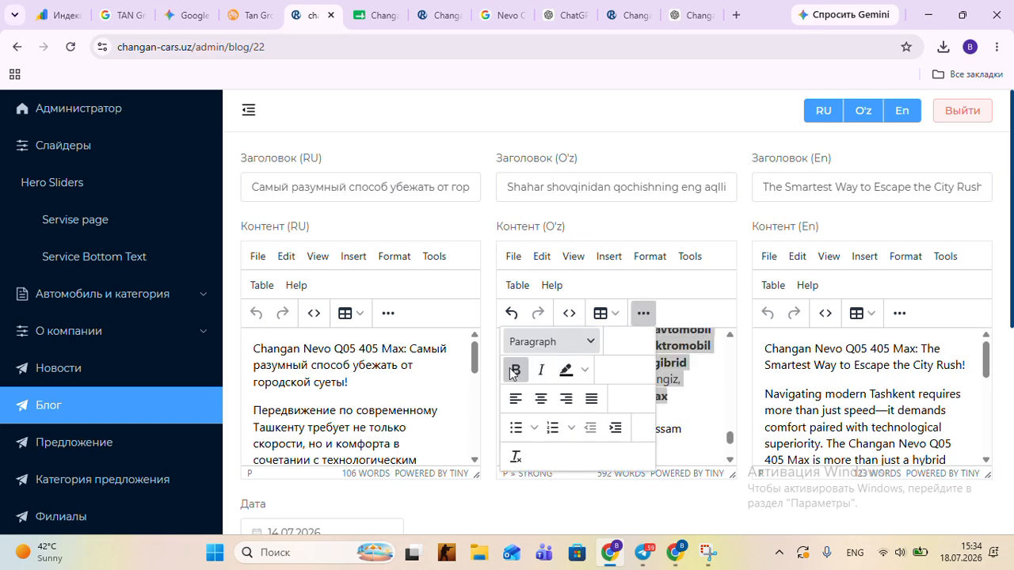
click(514, 370)
click(650, 317)
click(647, 315)
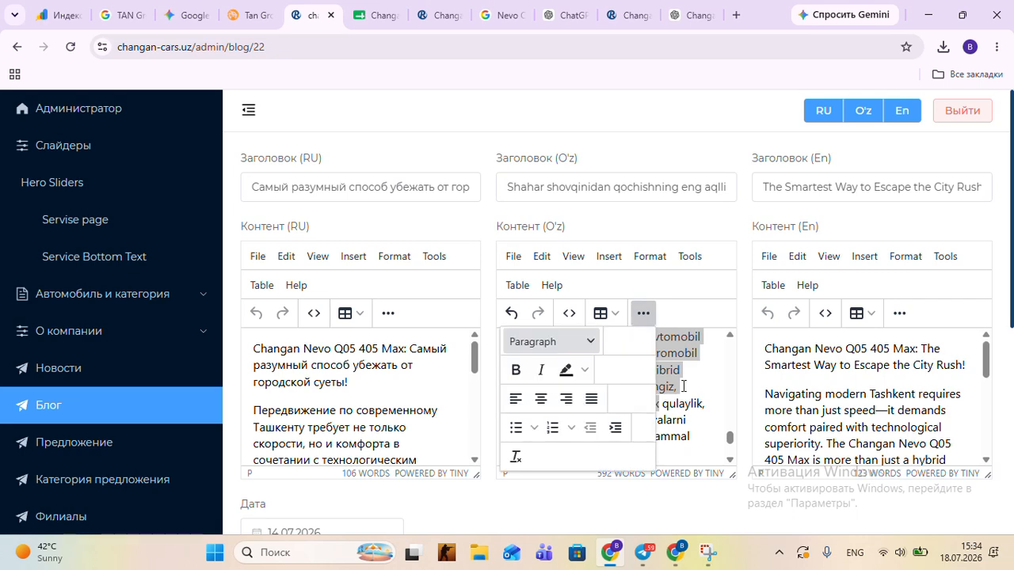
click(639, 316)
click(644, 315)
click(632, 371)
Step: Delete the pointing-hand emoji before the closing call to action in the Uzbek content
scroll(674, 379, down, 3)
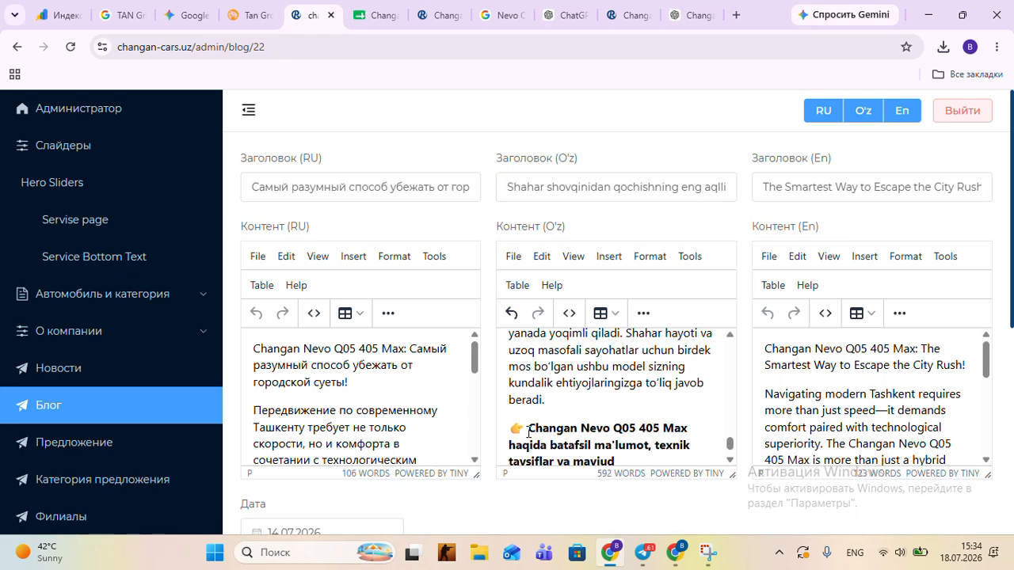
key(BackSpace)
key(BackSpace)
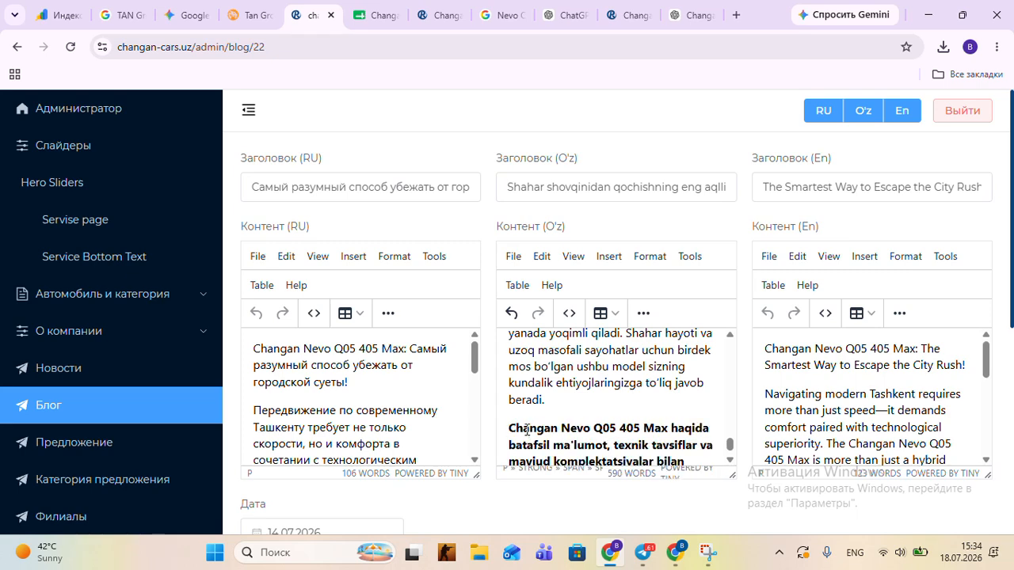
scroll(574, 391, down, 4)
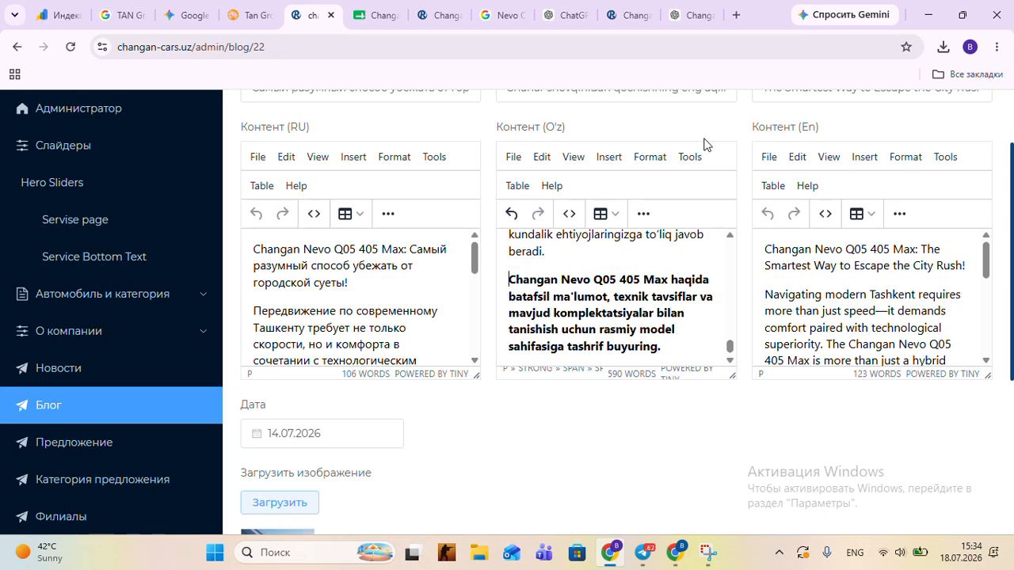
Step: Switch to the ChatGPT conversation and review the article's Xulosa section and its closing model-page call to action
click(673, 7)
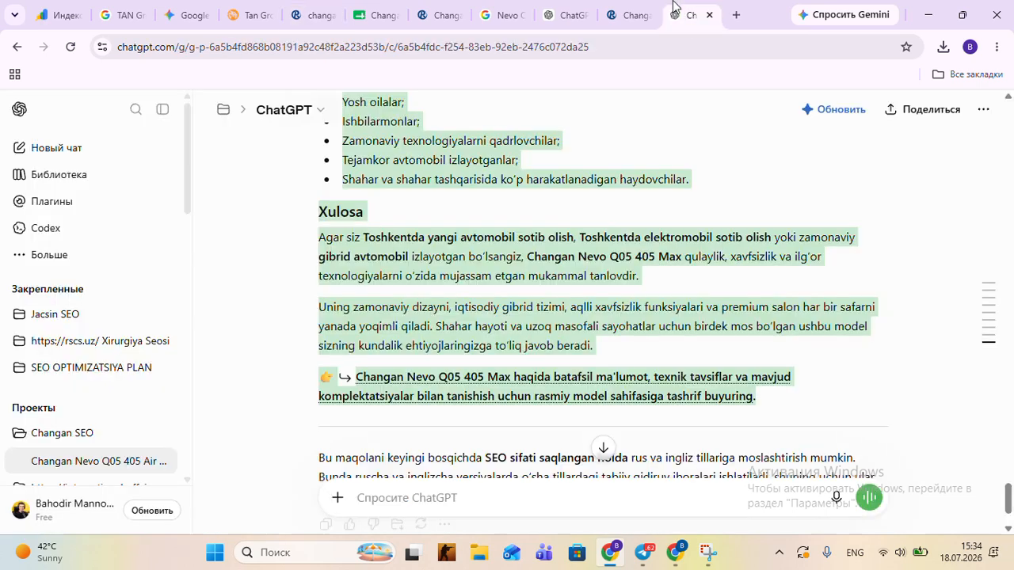
click(842, 384)
scroll(842, 384, down, 2)
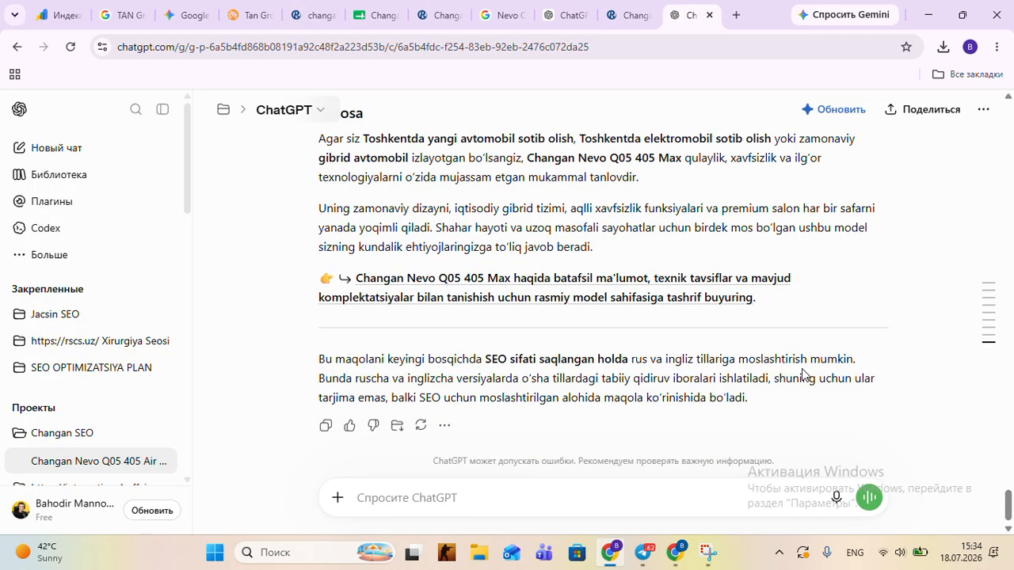
scroll(803, 372, up, 2)
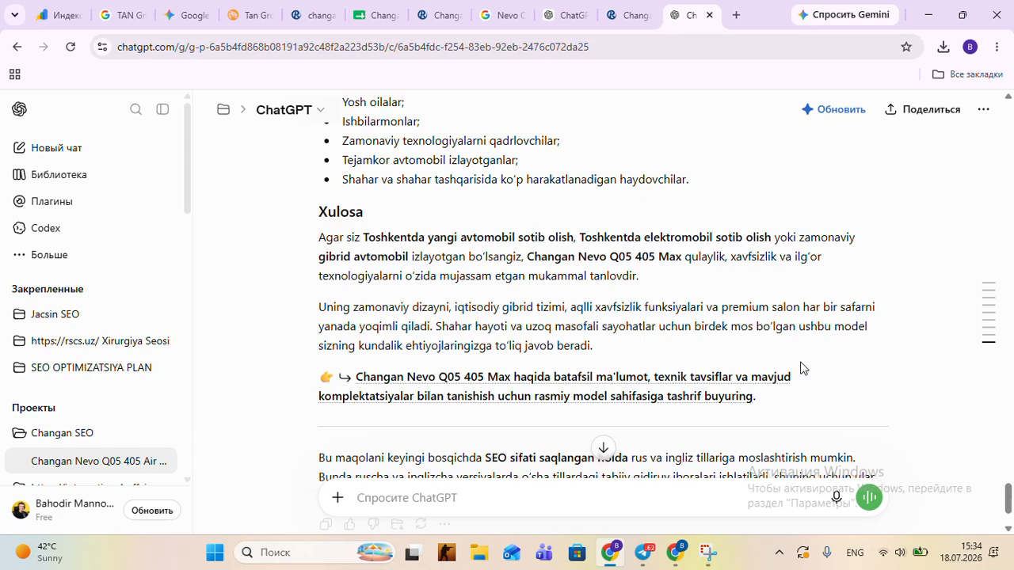
Step: Back in the Changan admin, open link insertion for the whole closing call-to-action sentence in the Uzbek content
click(317, 14)
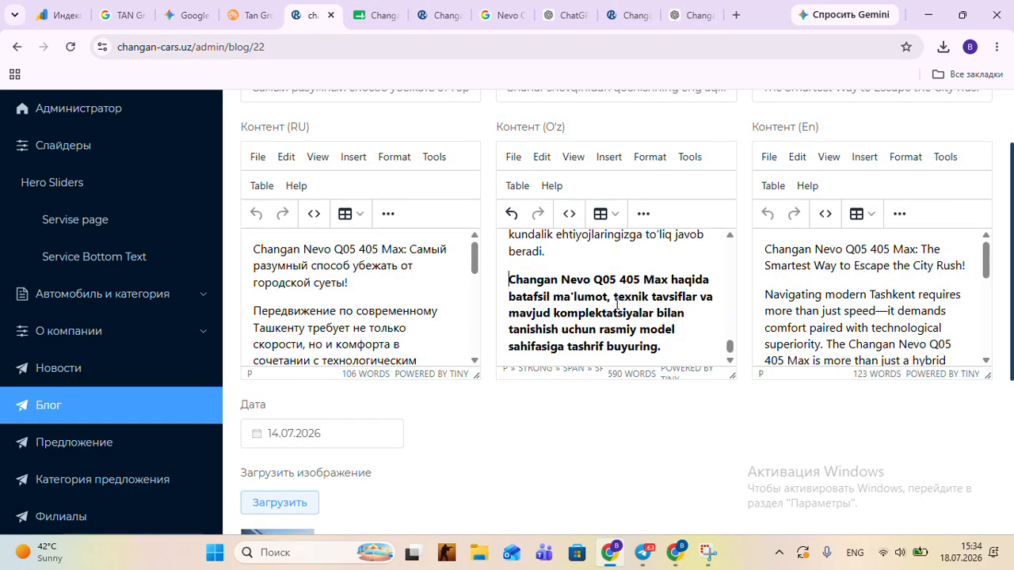
drag(511, 280, 664, 346)
click(643, 214)
click(643, 214)
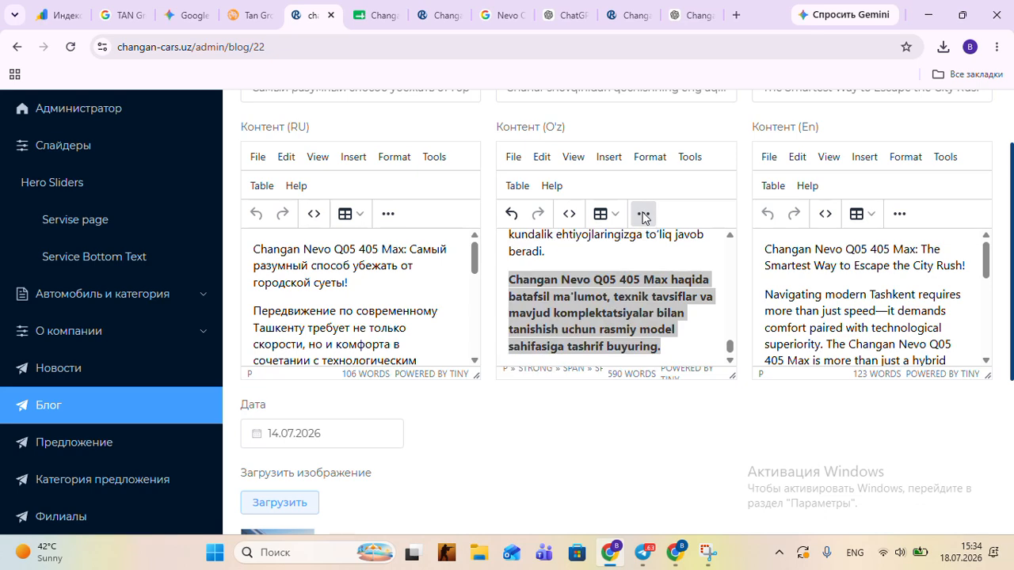
right_click(610, 309)
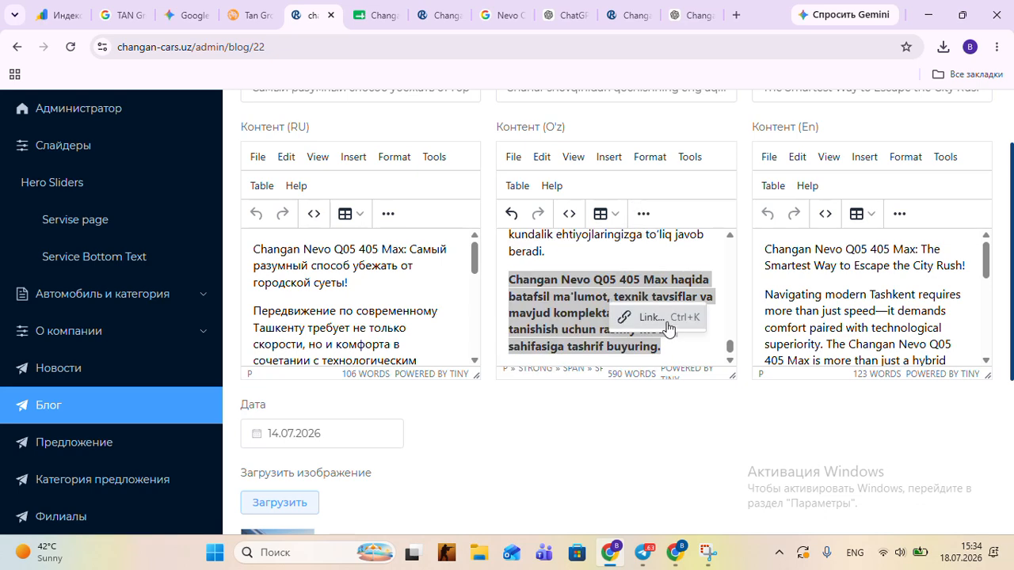
click(652, 318)
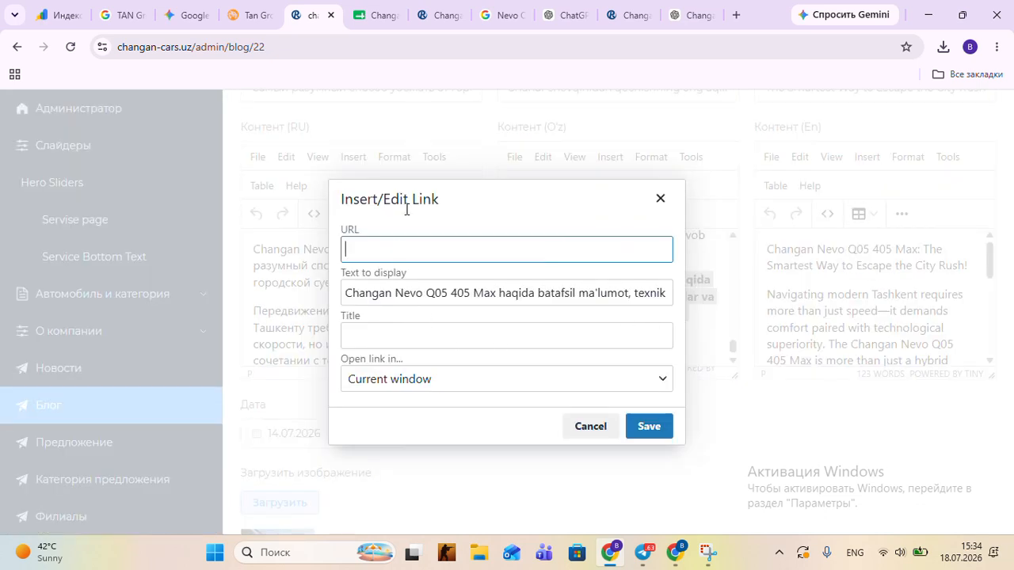
Step: On the Changan Nevo Q05 405 Max model page, switch the site language to O'Z and copy the page's URL
click(632, 14)
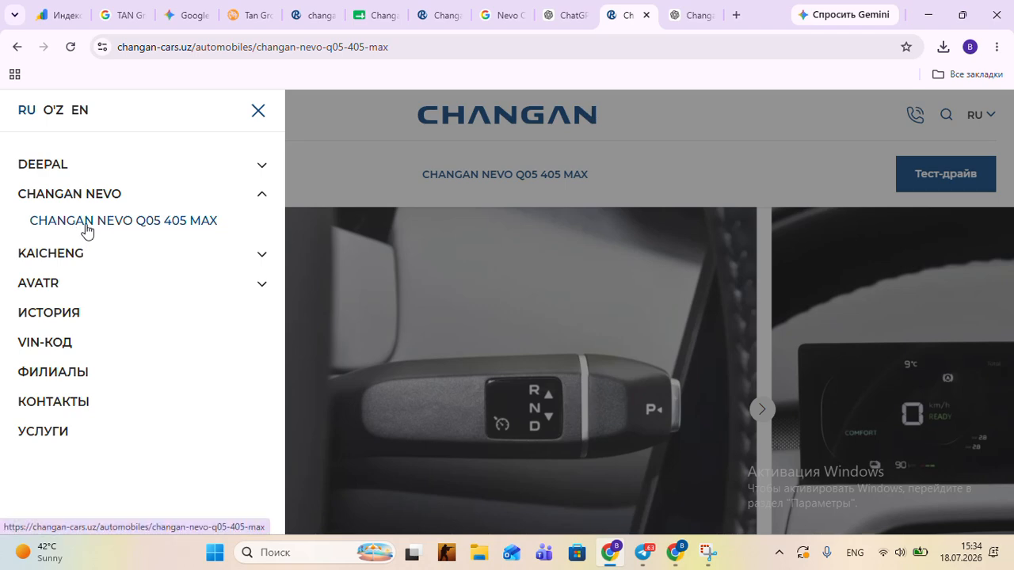
click(260, 113)
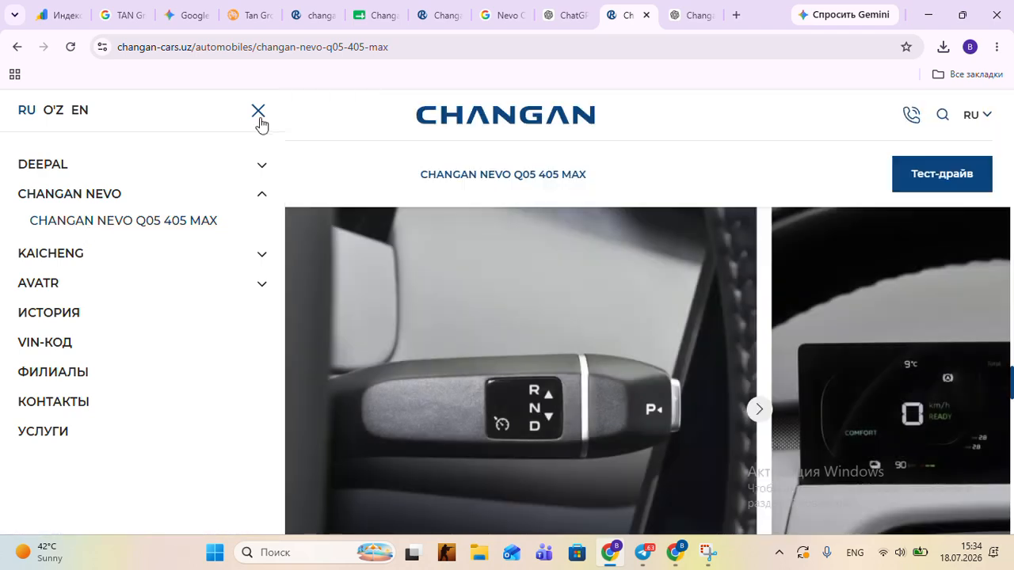
scroll(485, 251, up, 20)
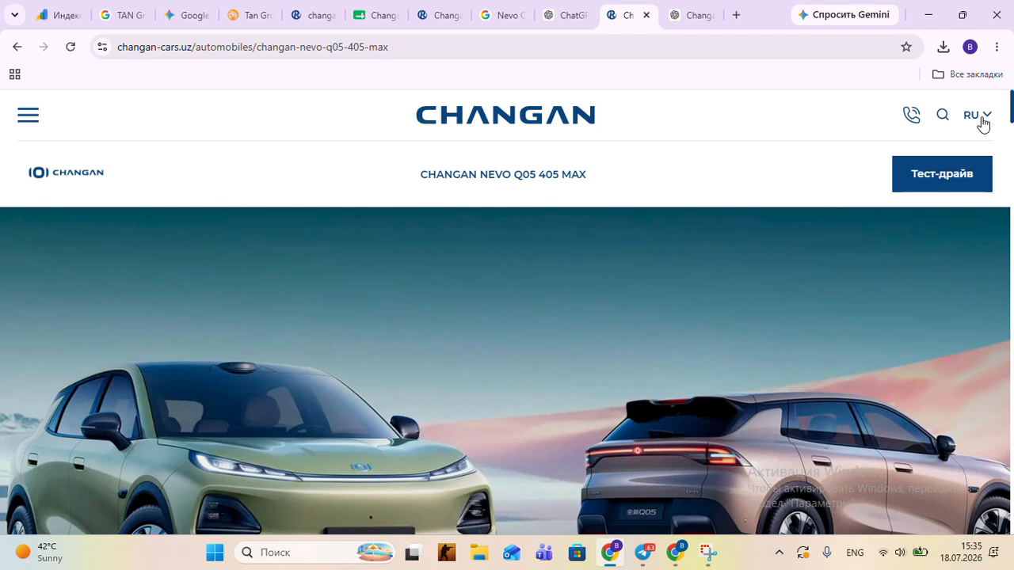
click(970, 117)
click(973, 168)
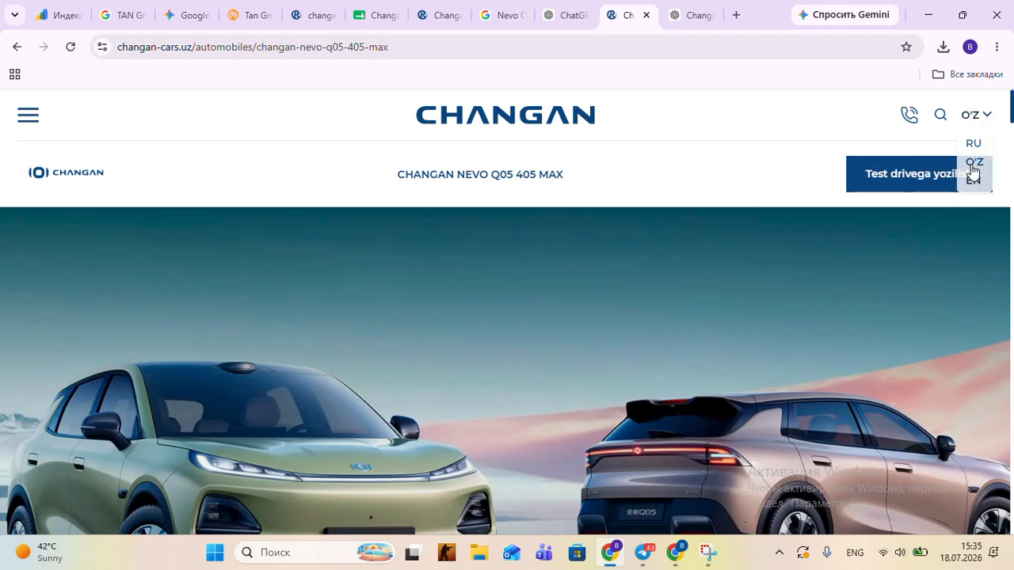
click(402, 48)
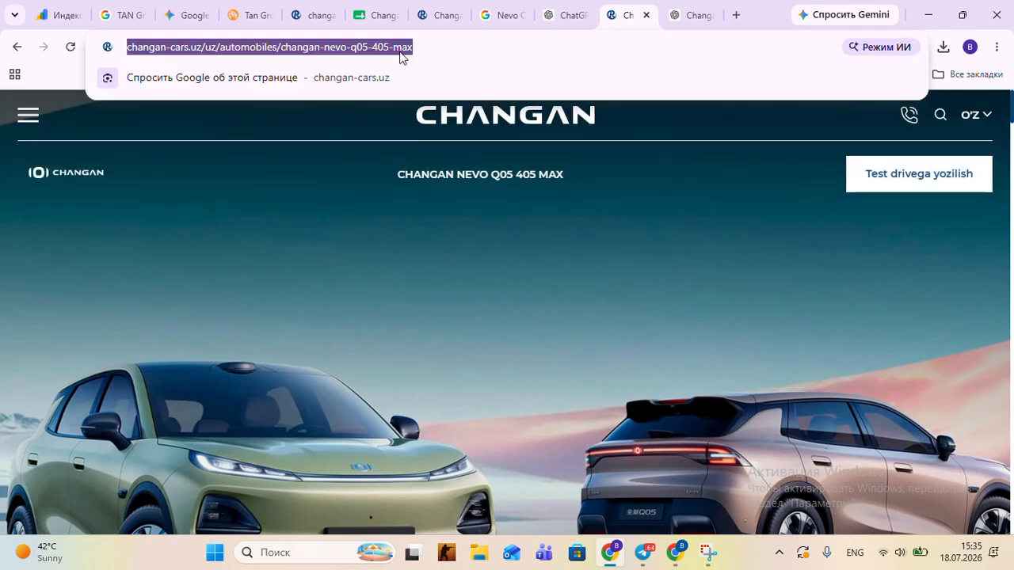
right_click(386, 47)
click(466, 181)
Step: In the Changan admin, link the call to action to the copied changan-cars.uz/uz/automobiles/changan-nevo-q05-405-max URL and save the link
click(317, 16)
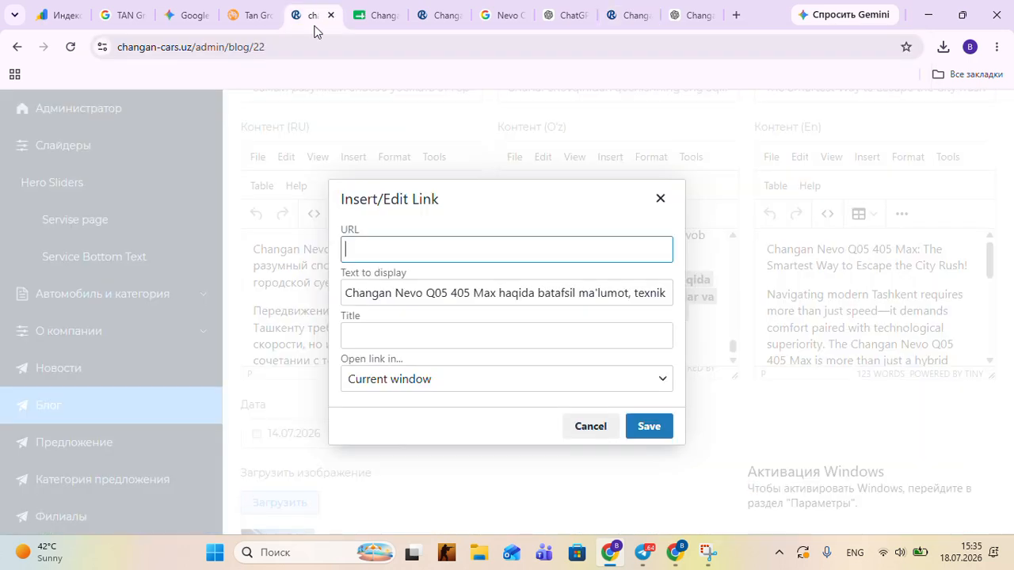
right_click(384, 250)
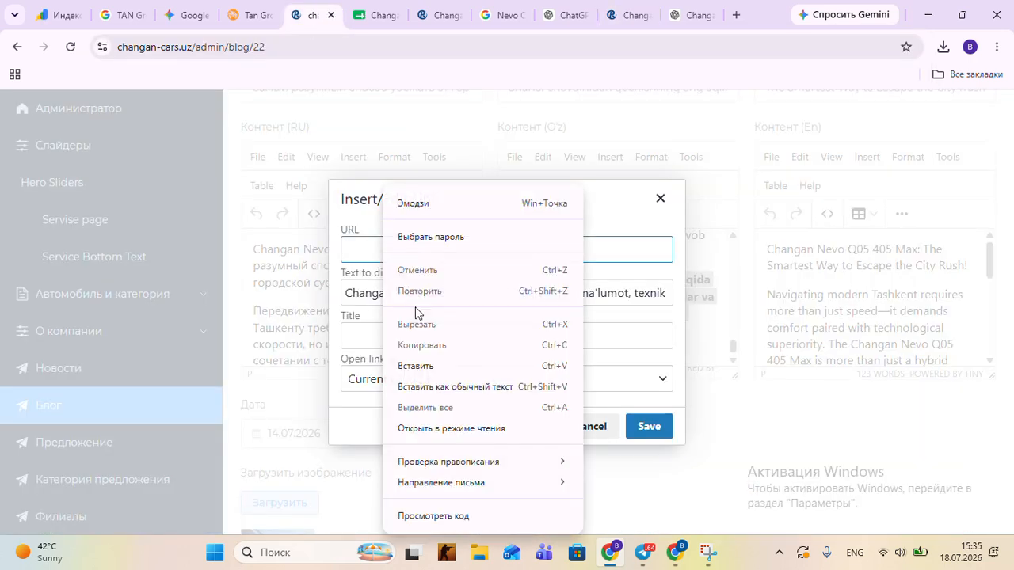
click(420, 368)
click(579, 287)
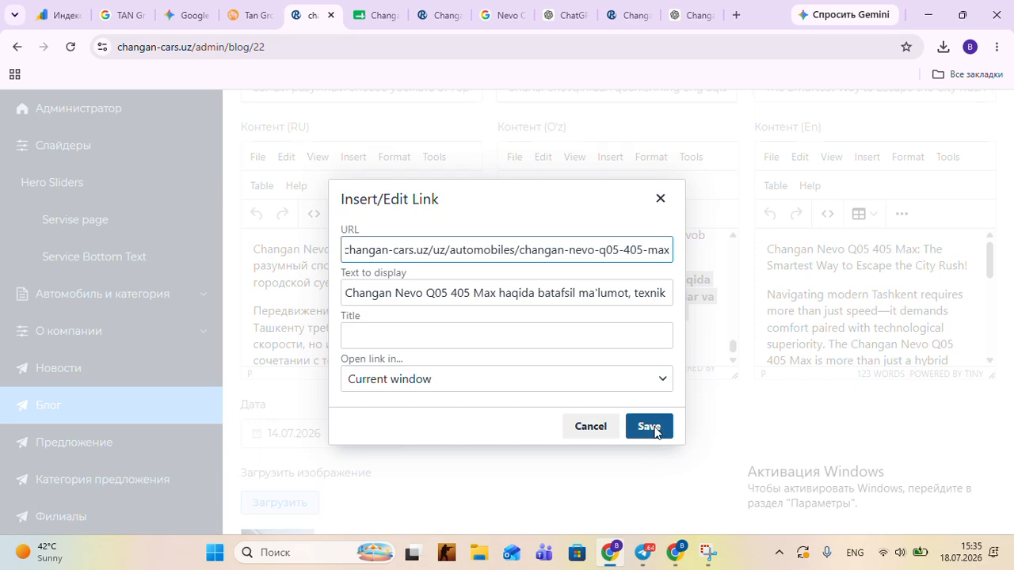
click(651, 427)
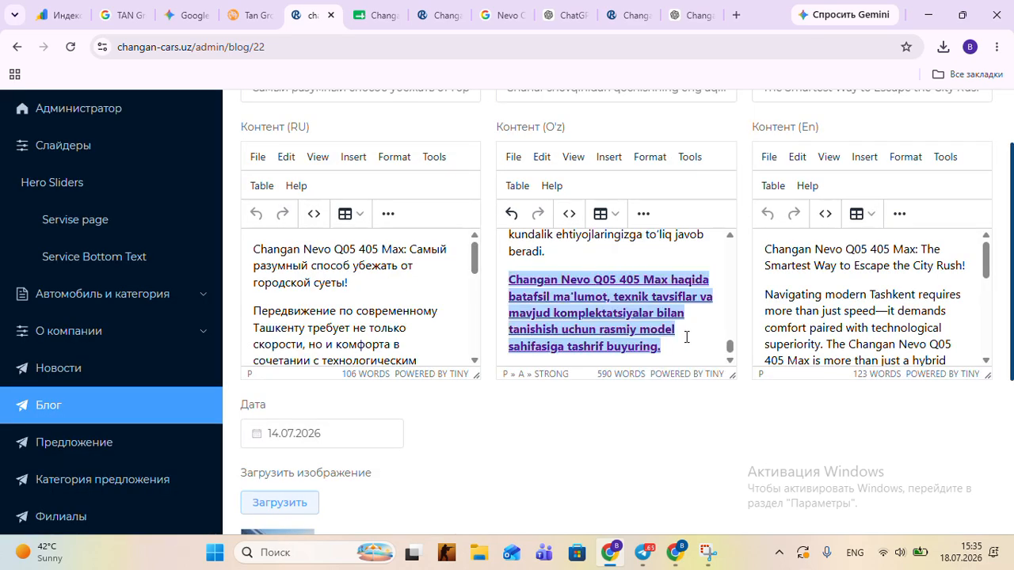
Step: Remove the bold formatting from the linked closing call to action in the Uzbek content
click(644, 213)
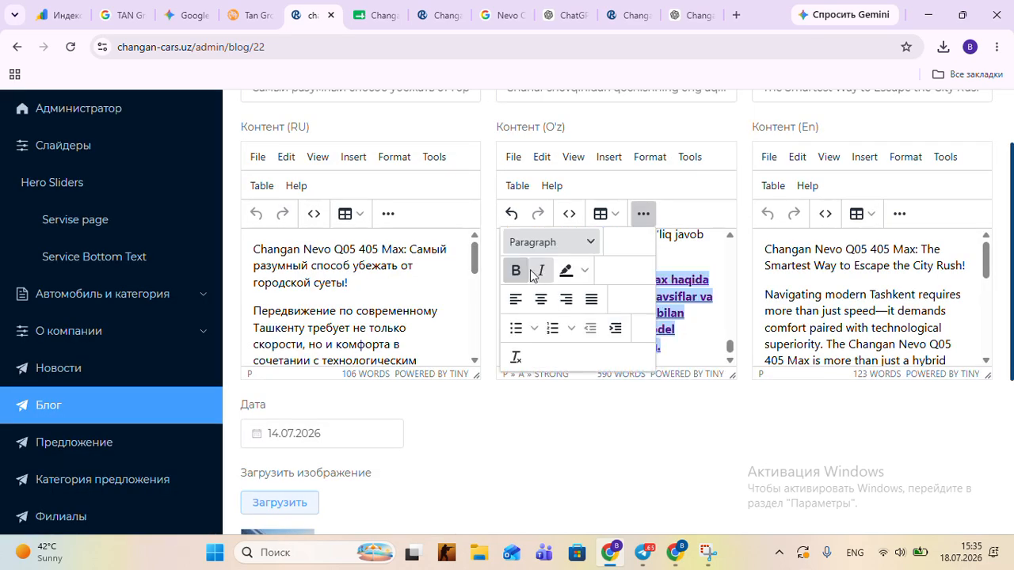
click(515, 270)
click(643, 213)
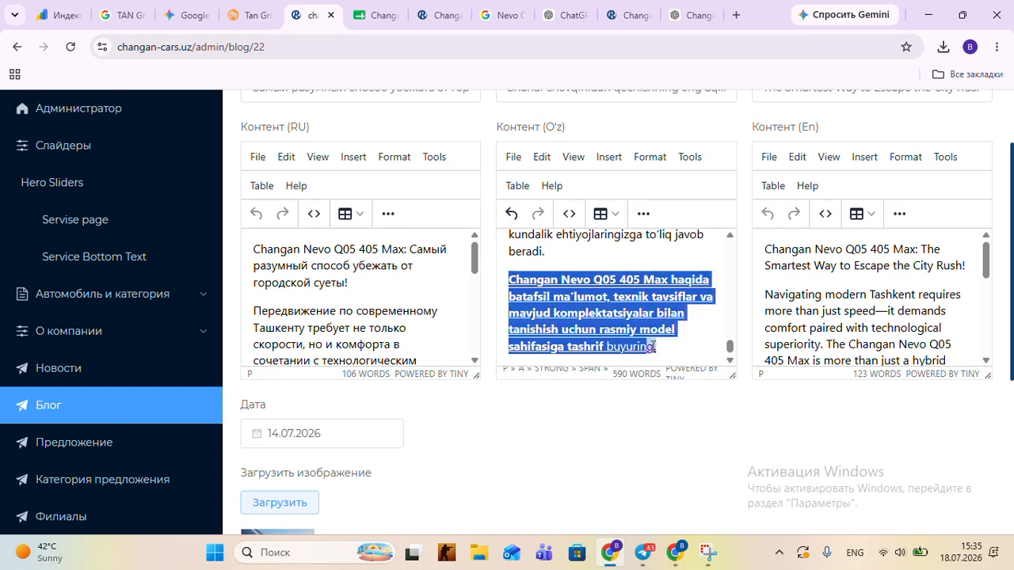
click(642, 214)
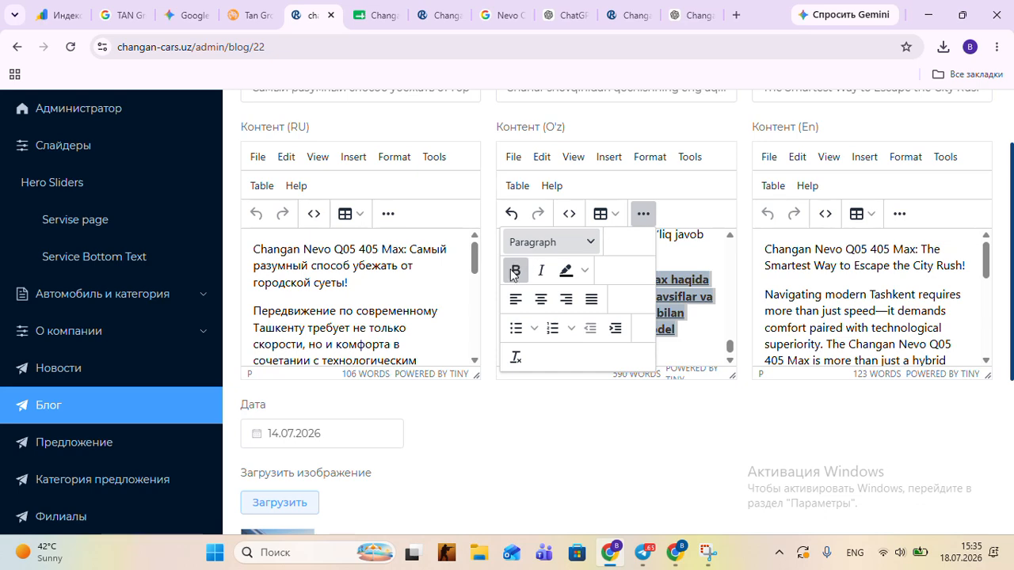
click(516, 270)
click(648, 215)
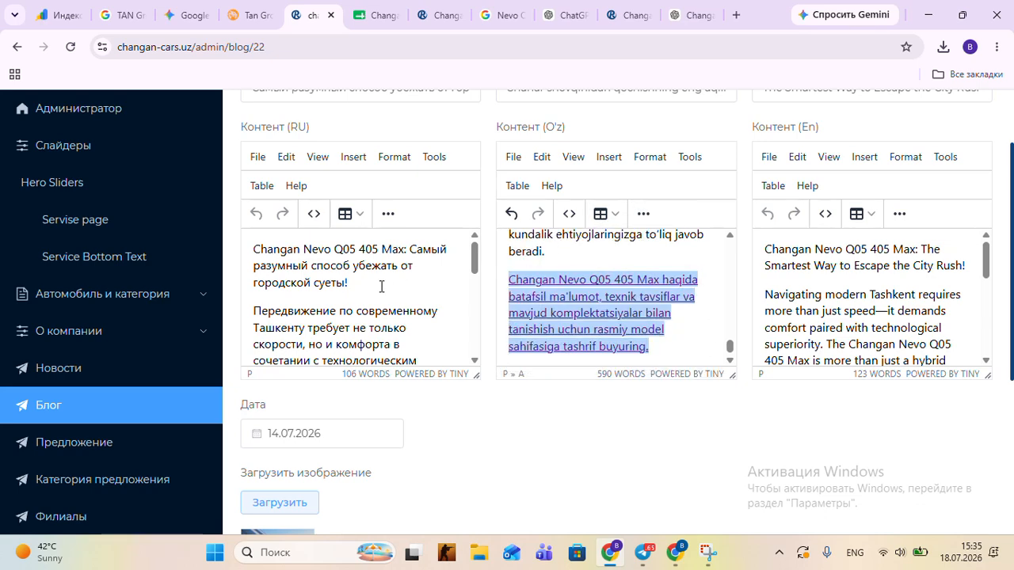
Step: Delete all body text below the title line in the Russian content
scroll(380, 297, up, 3)
scroll(380, 297, down, 4)
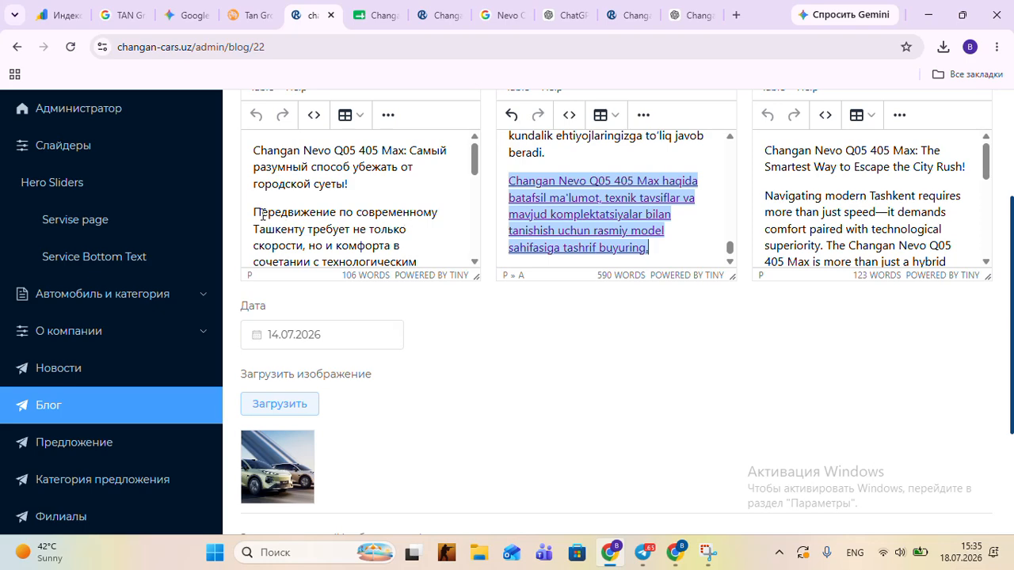
drag(254, 210, 451, 264)
key(BackSpace)
scroll(405, 222, down, 4)
scroll(405, 222, up, 4)
drag(254, 210, 444, 265)
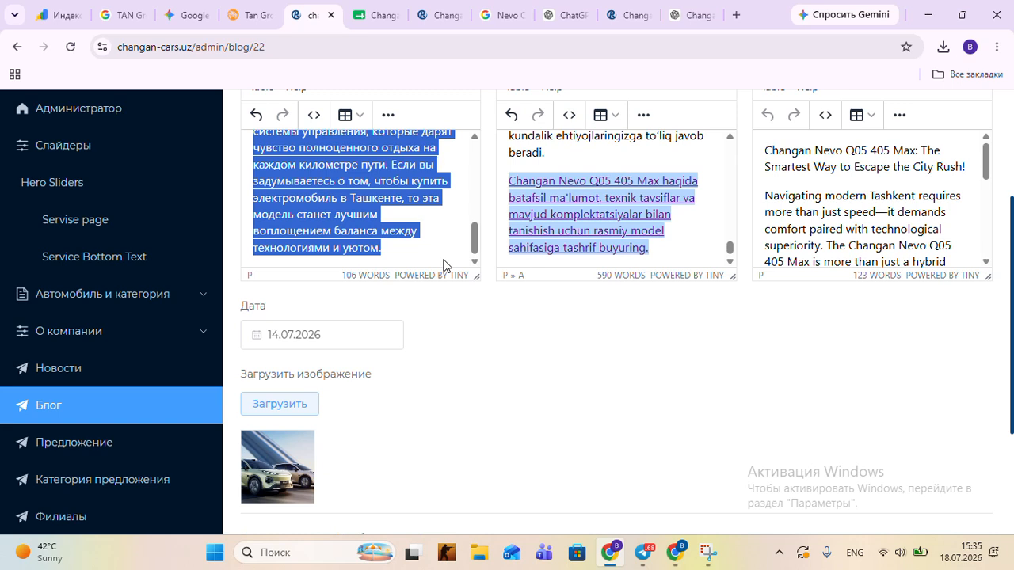
key(BackSpace)
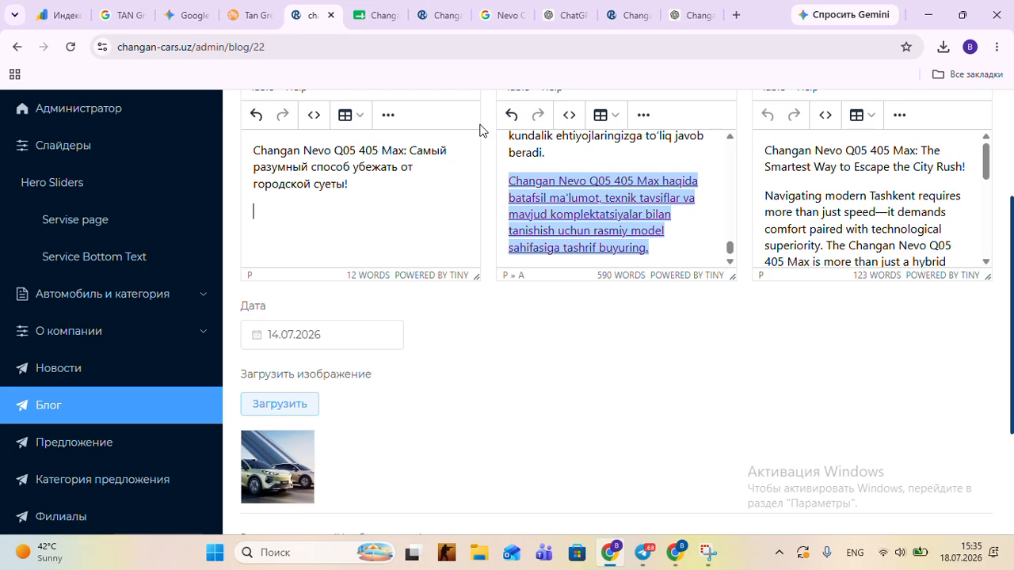
Step: Switch to the ChatGPT conversation and request the Russian version of the article with the prompt "RUS TILIDIGSINI BER"
click(695, 14)
scroll(581, 250, down, 1)
scroll(519, 361, down, 1)
click(393, 494)
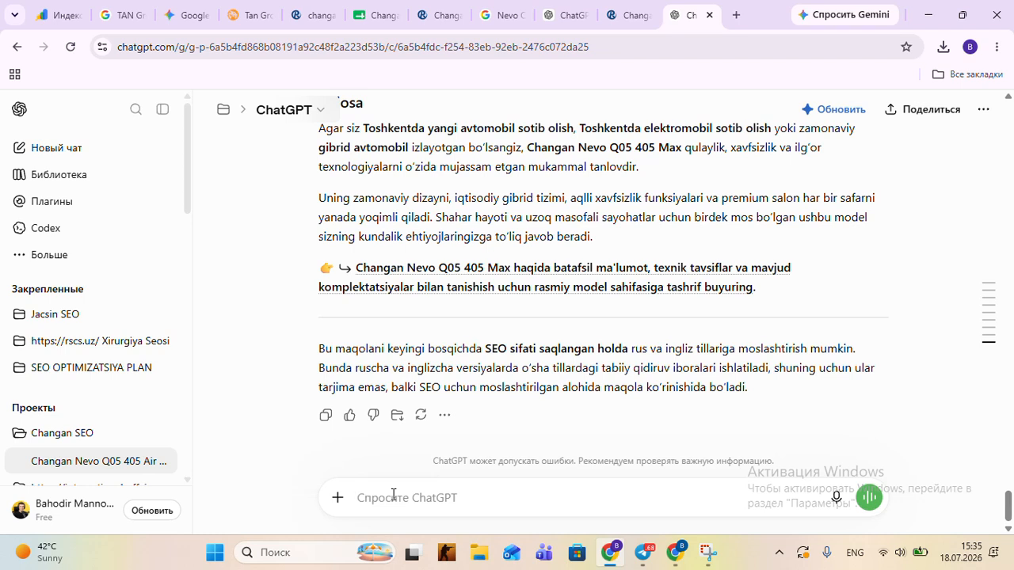
text(RUS TILIDIGSINI BER)
key(Return)
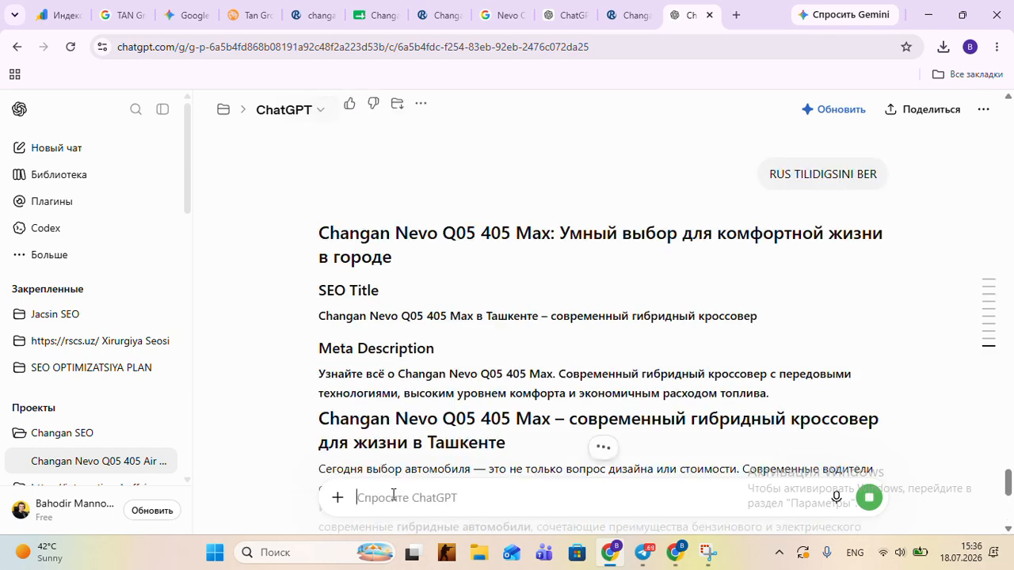
Step: Copy the Russian article from its opening paragraph through the call to action in "Узнайте больше о Changan Nevo Q05 405 Max"
scroll(511, 286, down, 3)
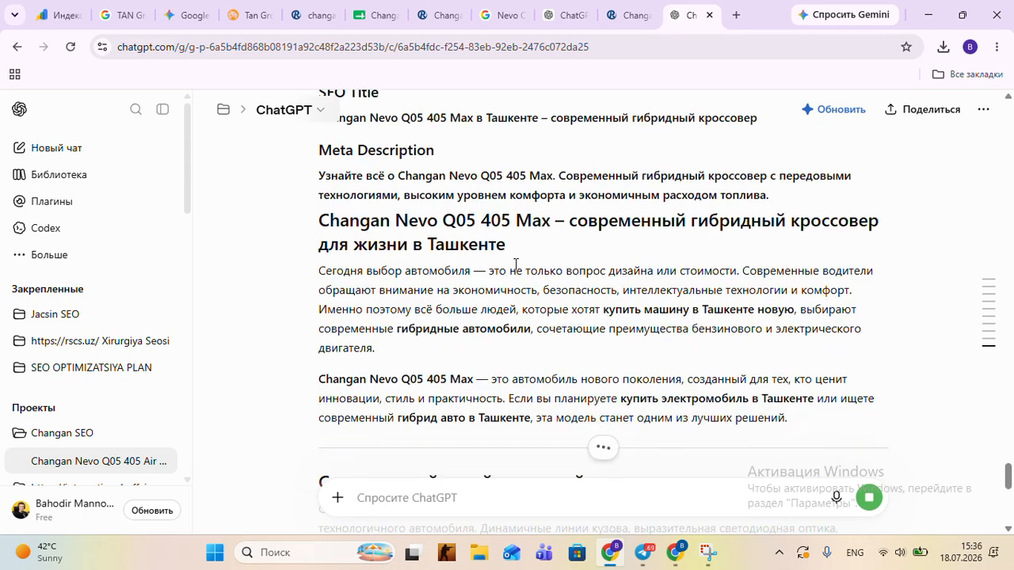
scroll(516, 266, down, 1)
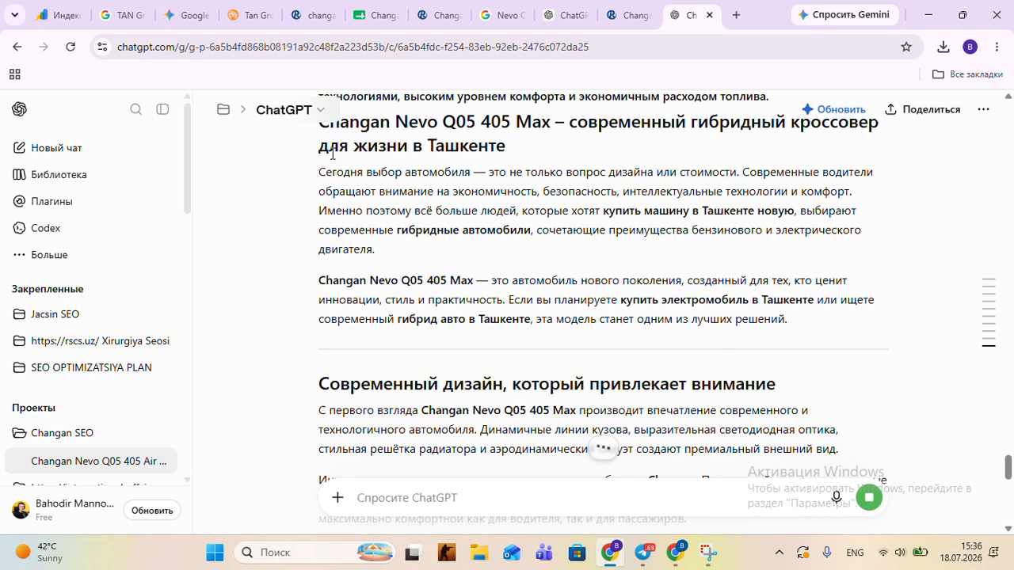
drag(320, 171, 698, 353)
scroll(853, 391, down, 3)
scroll(849, 391, down, 4)
scroll(829, 372, down, 5)
scroll(849, 364, down, 3)
scroll(838, 345, down, 3)
scroll(801, 382, down, 1)
scroll(802, 382, down, 3)
scroll(870, 378, down, 1)
scroll(870, 377, down, 2)
scroll(704, 390, down, 3)
scroll(706, 378, down, 2)
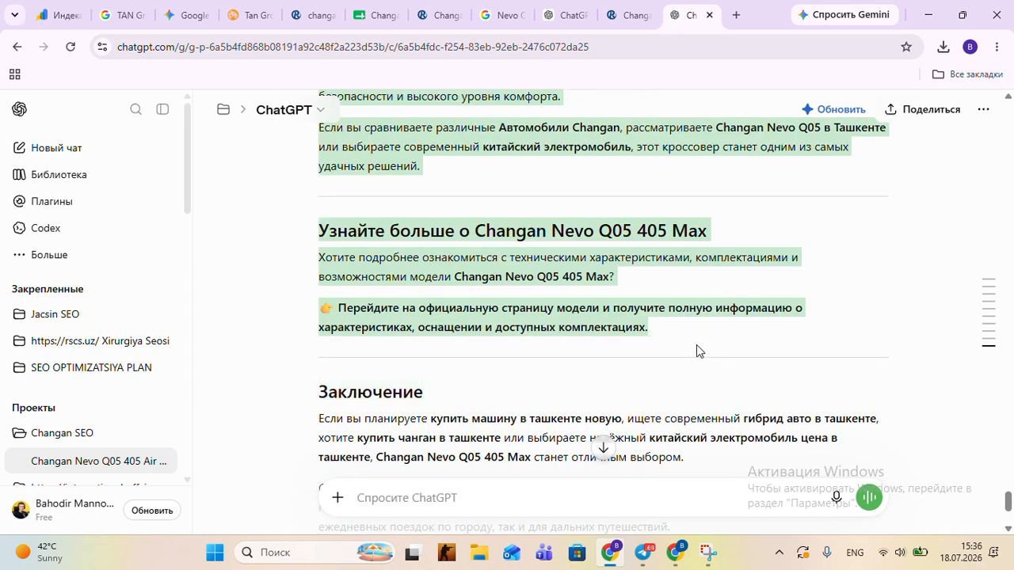
scroll(697, 351, down, 3)
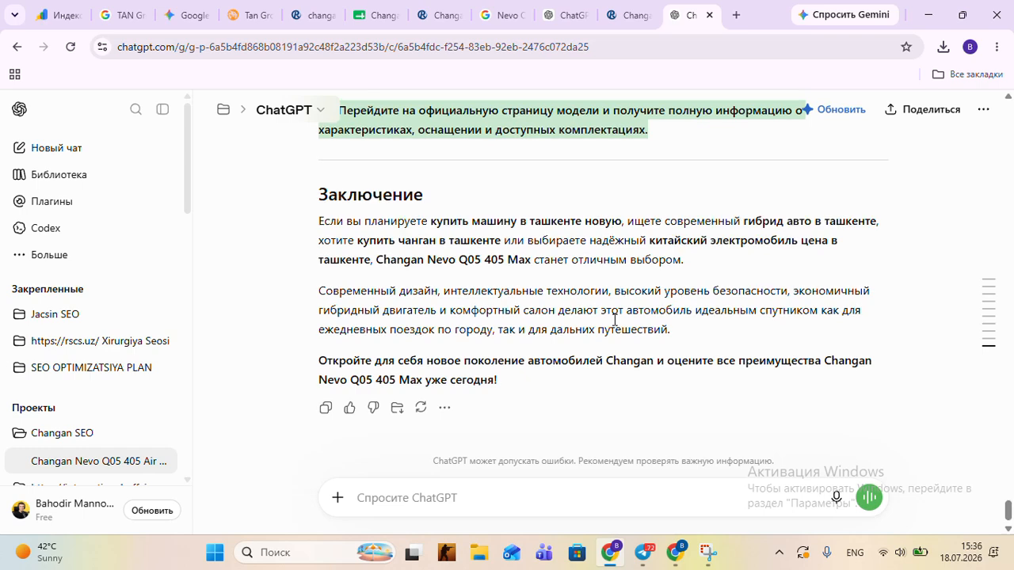
scroll(614, 320, up, 3)
right_click(510, 248)
click(525, 251)
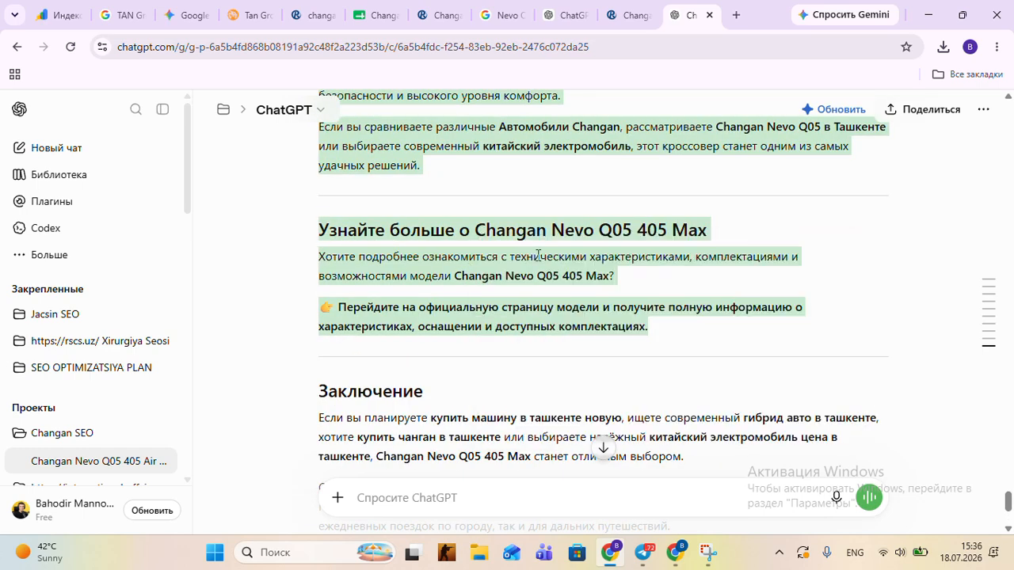
Step: Back in the Changan admin, paste the copied Russian article below the title line of the Russian content
click(317, 18)
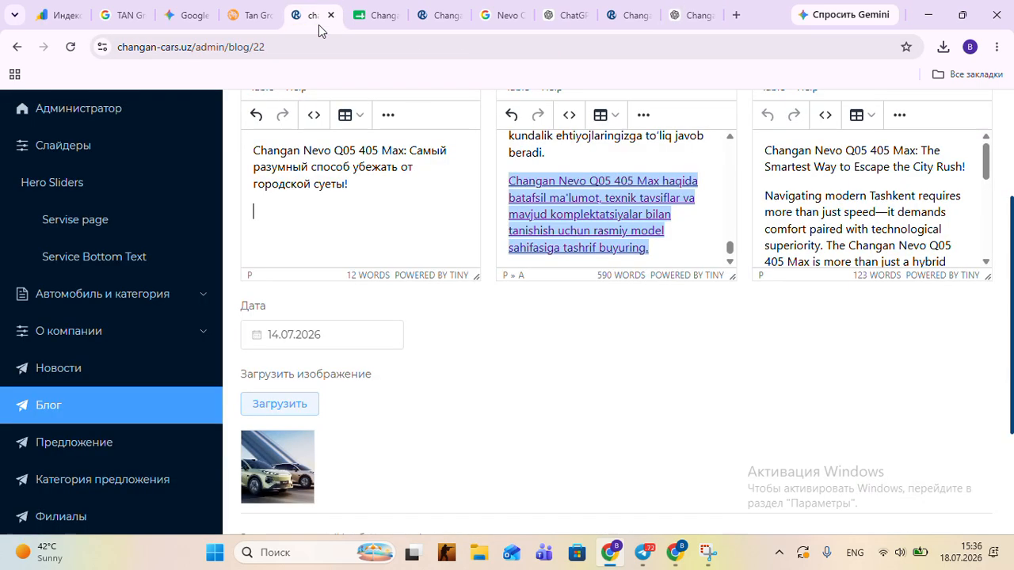
click(276, 210)
key(ctrl+v)
scroll(285, 207, up, 3)
scroll(372, 201, down, 4)
Step: Remove the pointing-hand emoji and the bold formatting from the closing call to action in the Russian content
click(275, 182)
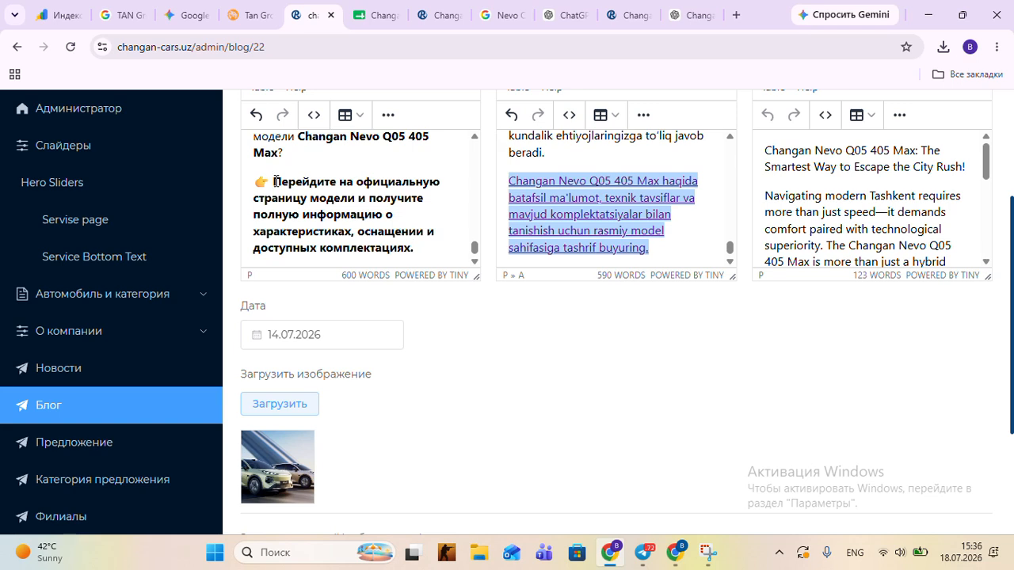
key(BackSpace)
key(BackSpace)
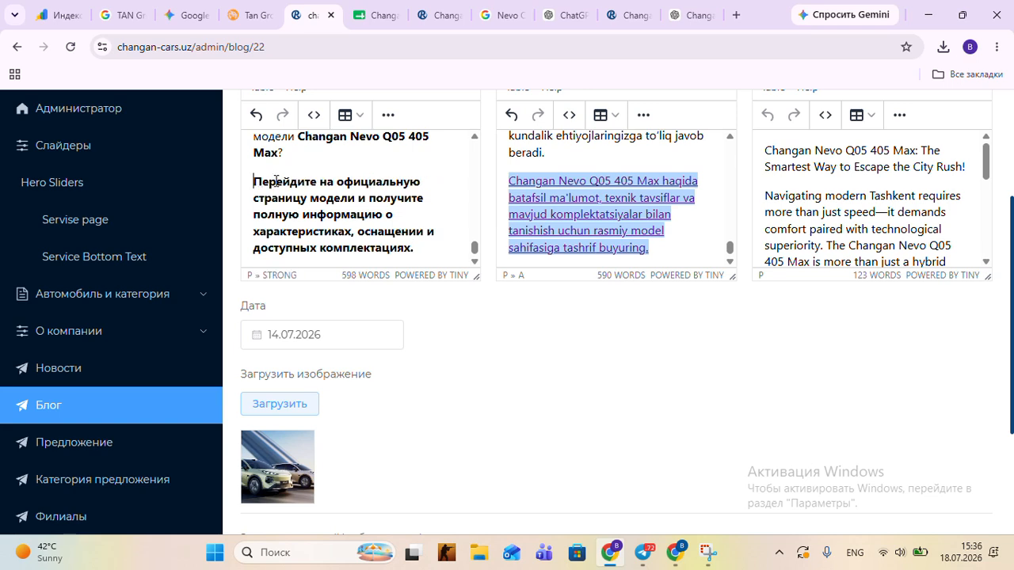
key(XF86AudioRaiseVolume)
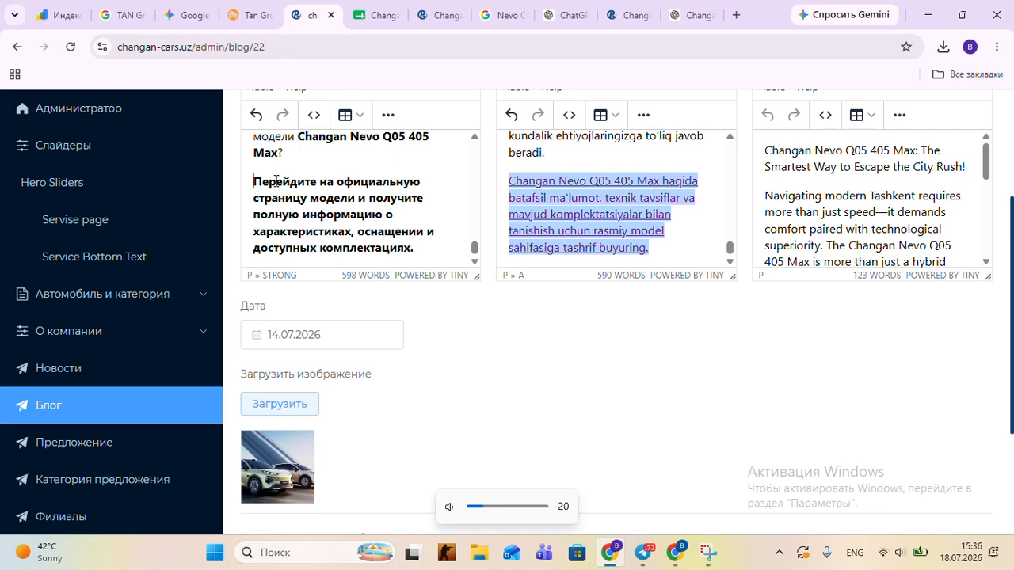
drag(255, 182, 472, 254)
scroll(417, 215, down, 2)
scroll(417, 215, up, 2)
click(390, 117)
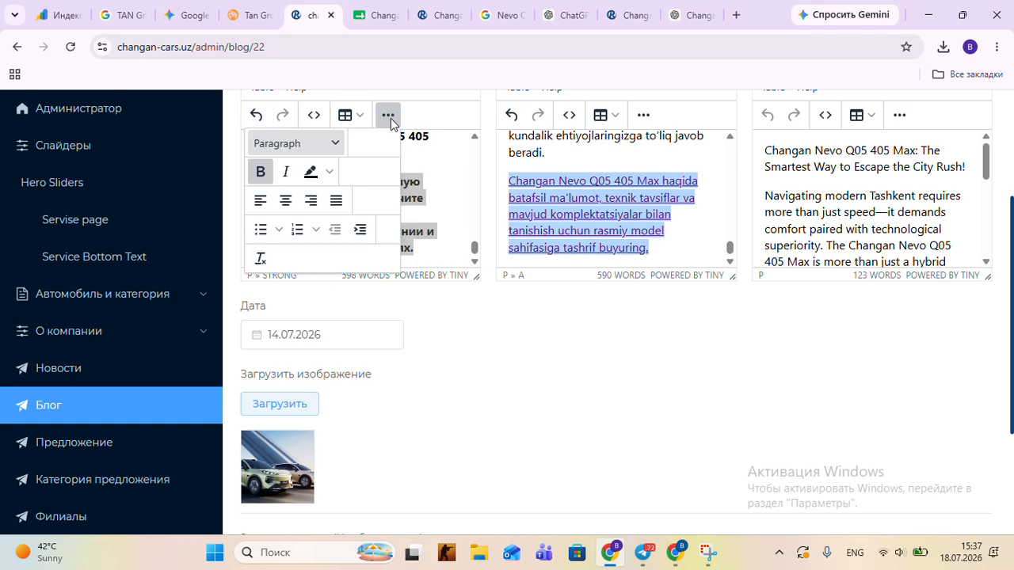
click(254, 174)
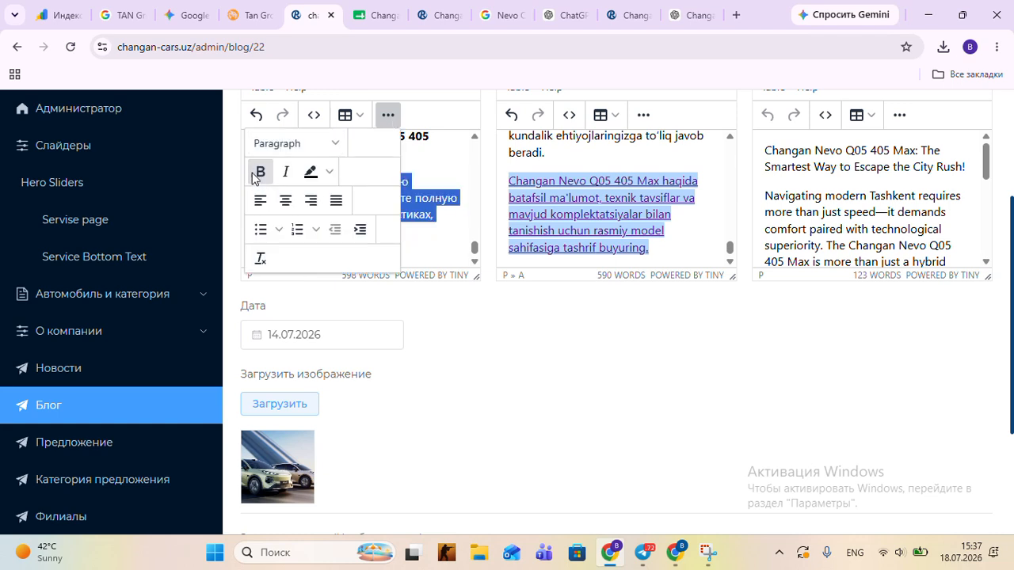
click(388, 117)
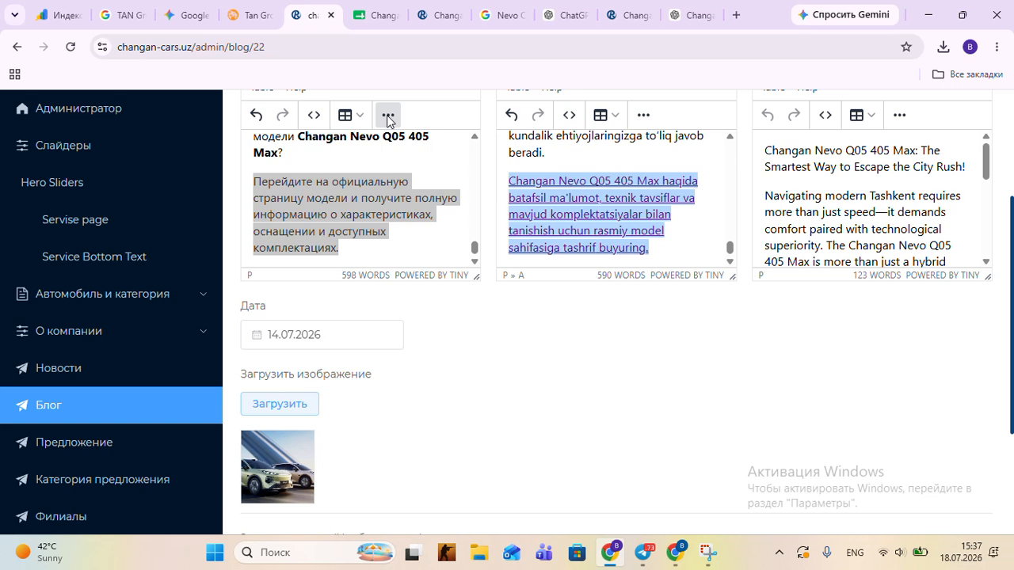
click(354, 214)
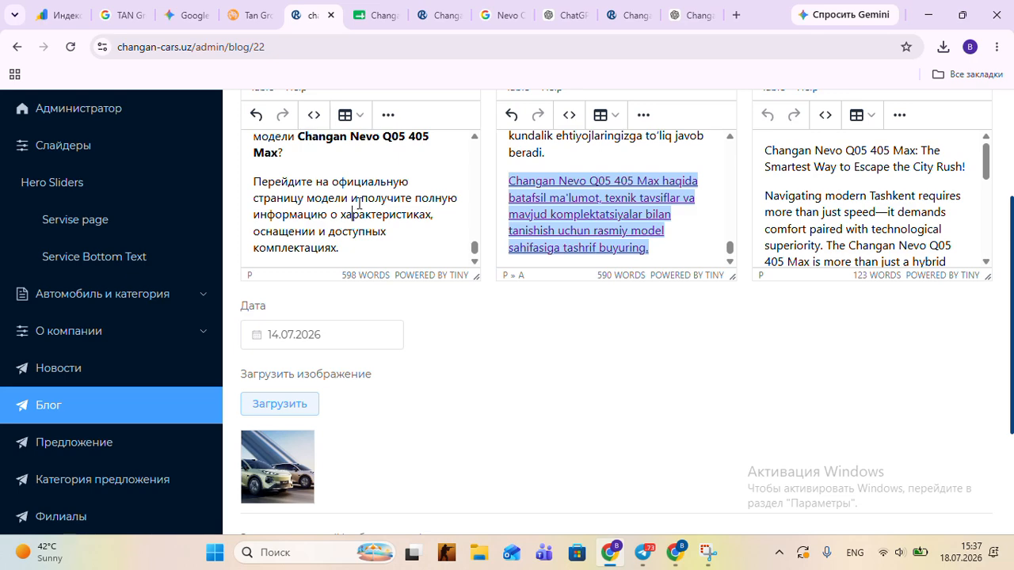
Step: Open link insertion for the whole closing call-to-action sentence in the Russian content
scroll(383, 218, up, 2)
scroll(382, 219, down, 2)
scroll(383, 219, up, 2)
scroll(383, 218, down, 2)
drag(256, 182, 360, 247)
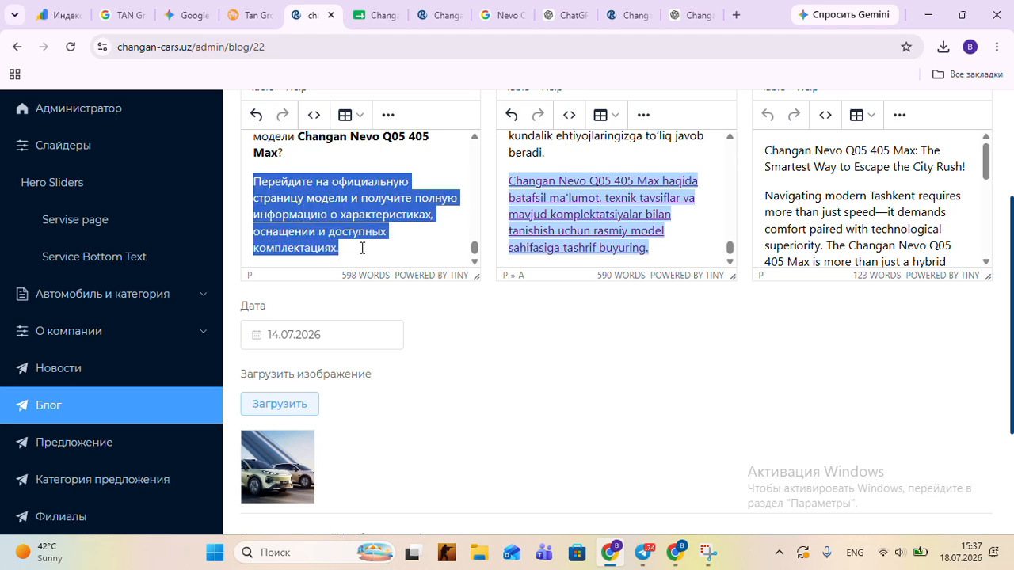
click(389, 115)
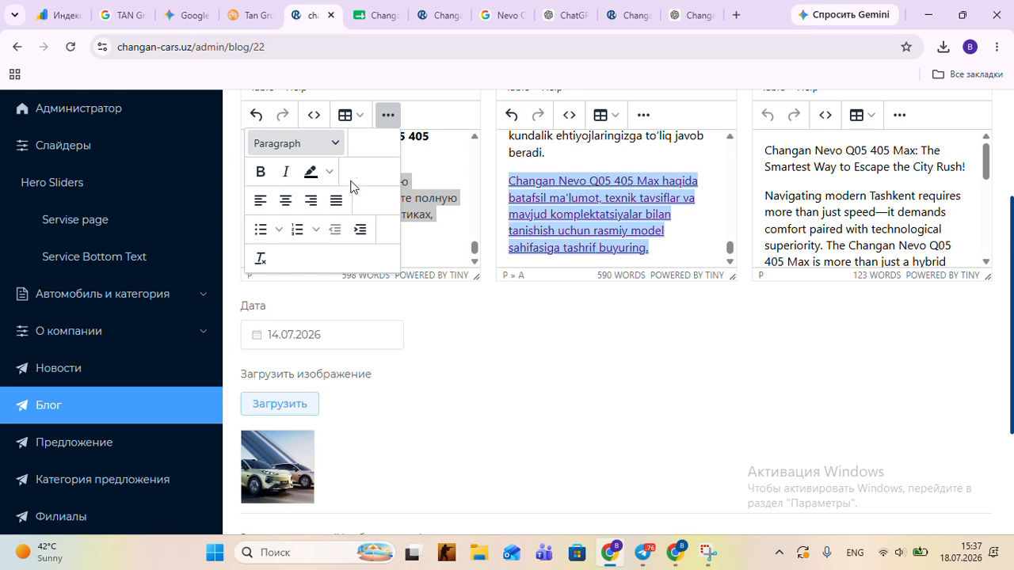
click(388, 120)
right_click(346, 213)
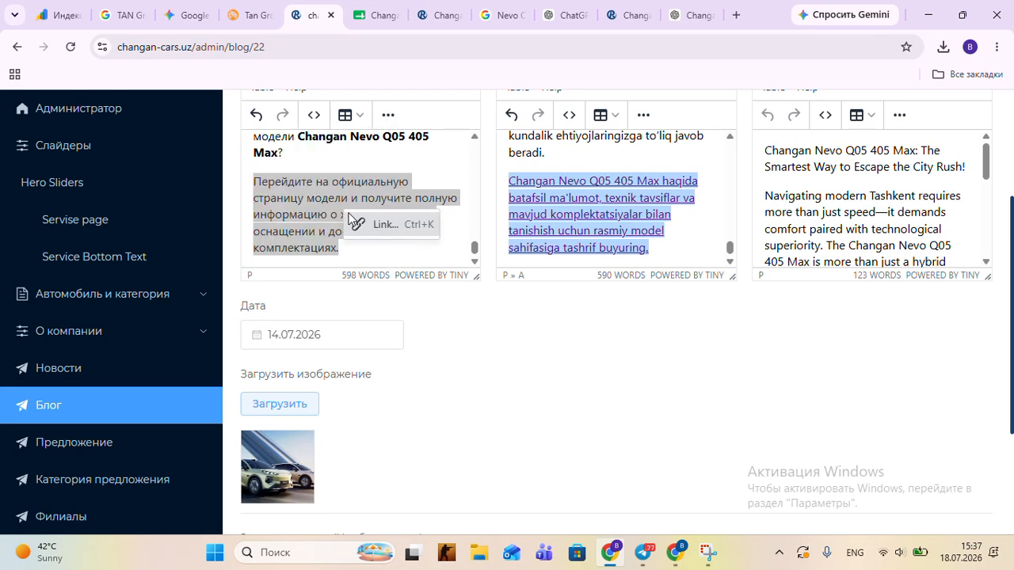
click(386, 225)
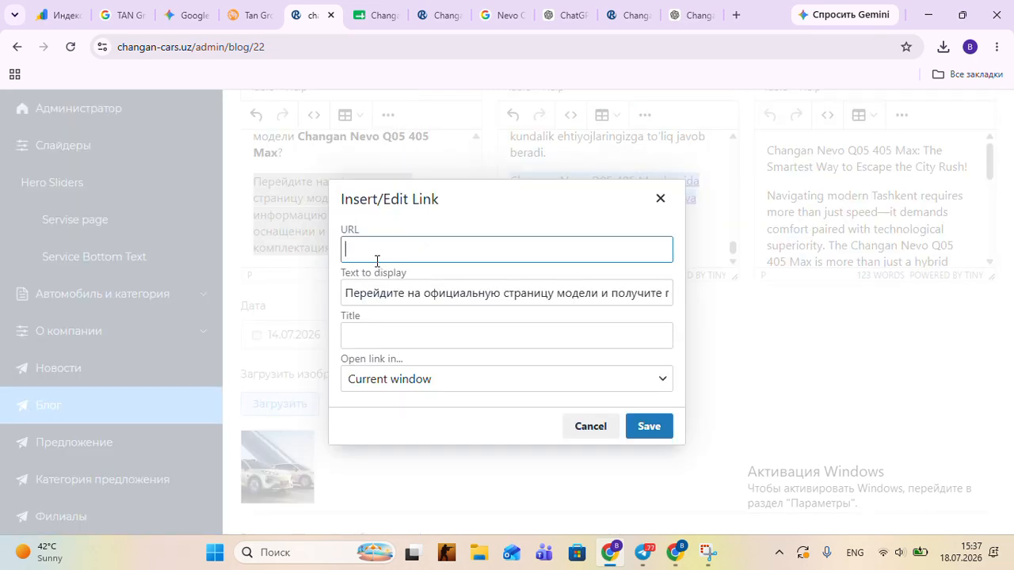
Step: On the Changan Nevo Q05 405 Max model page, switch the site language to RU and copy the page's URL
click(630, 18)
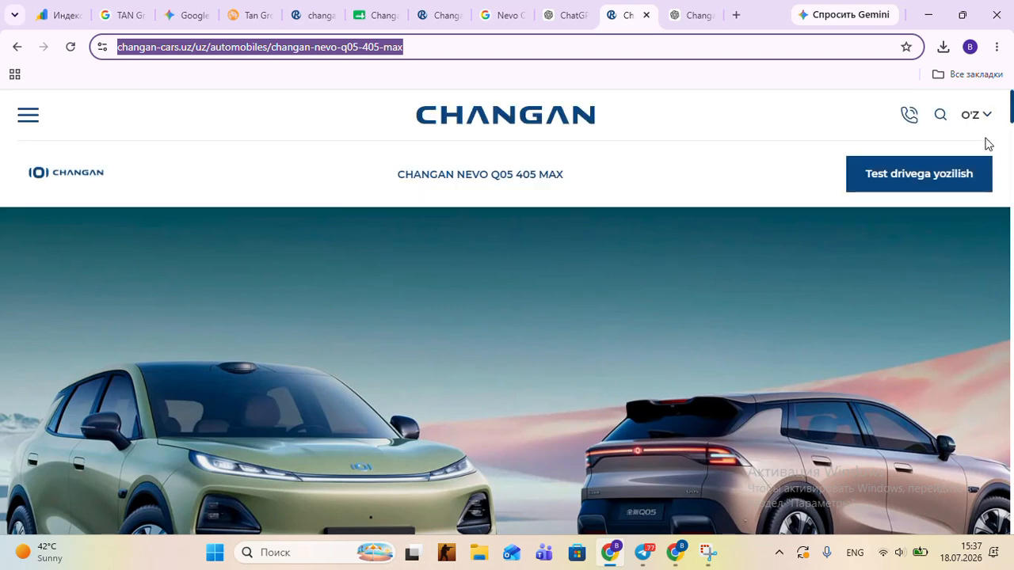
click(977, 116)
click(973, 143)
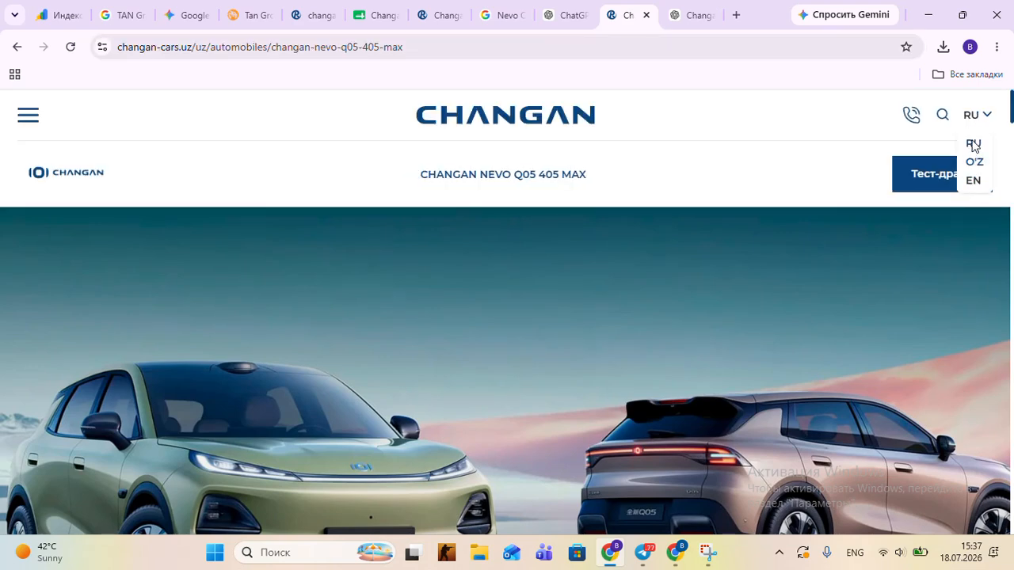
click(367, 49)
key(ctrl+c)
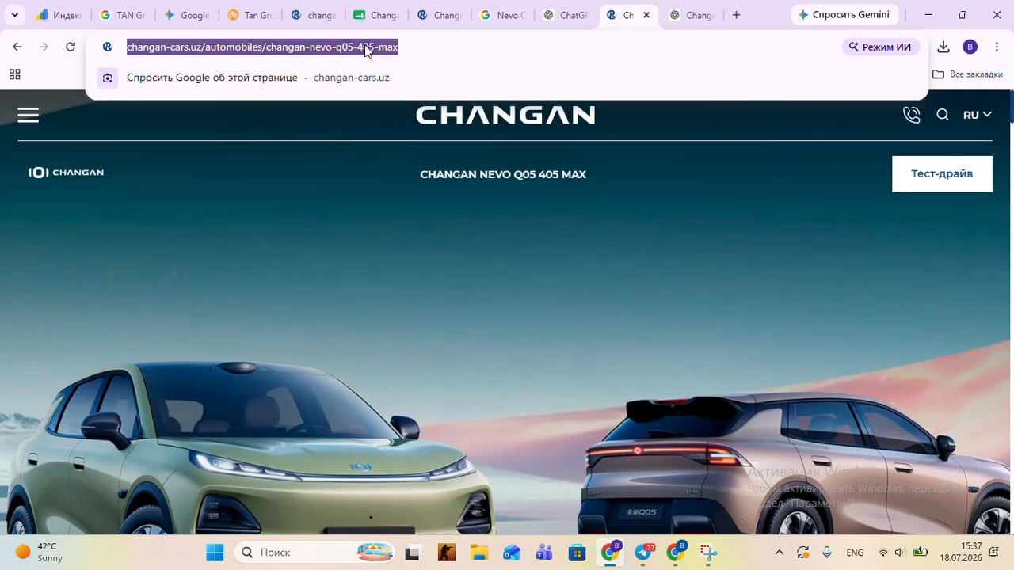
Step: In the Changan admin, link the Russian call to action to the copied changan-cars.uz/automobiles/changan-nevo-q05-405-max URL and save the link
click(303, 18)
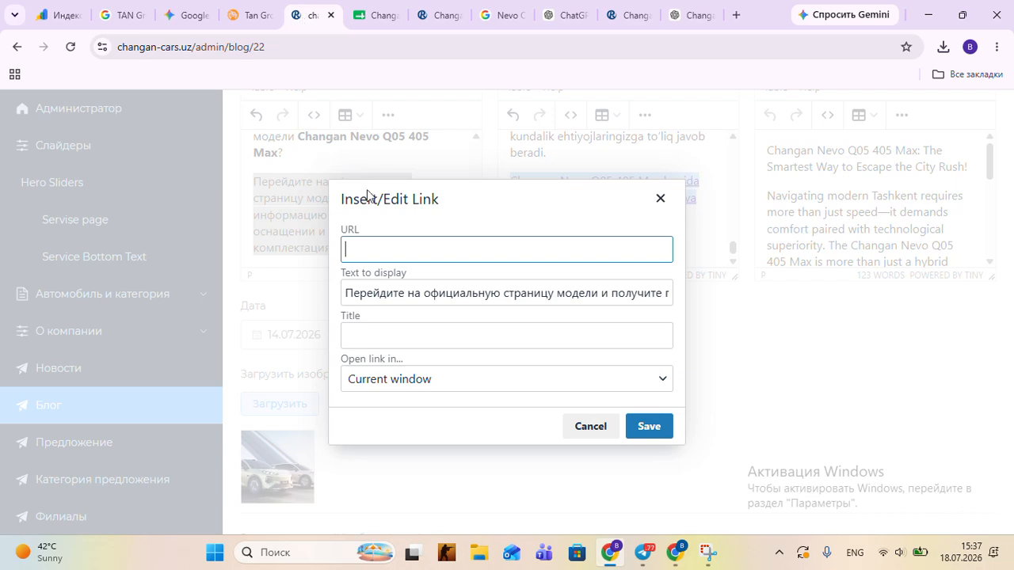
right_click(370, 251)
click(430, 378)
click(596, 282)
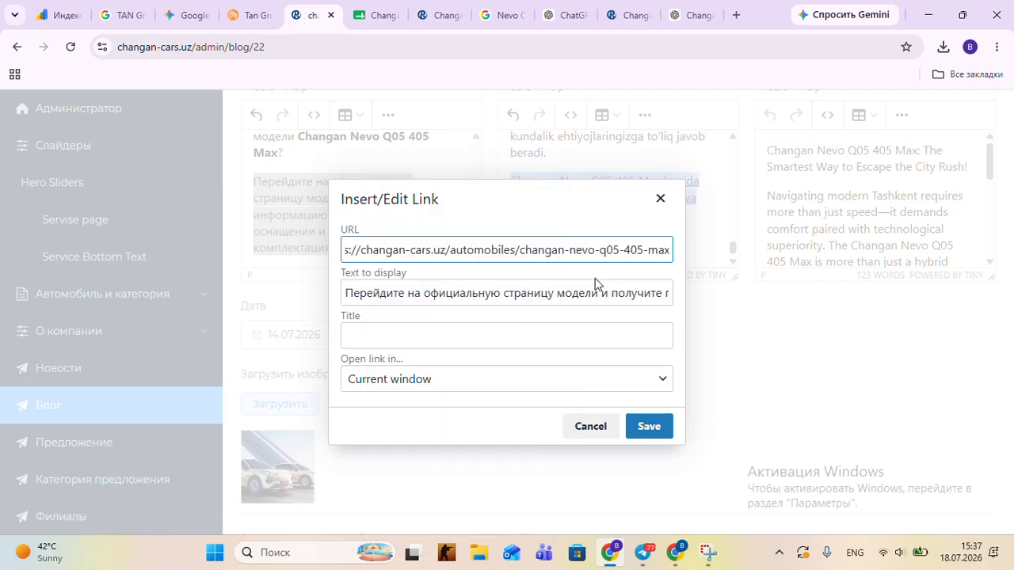
click(653, 428)
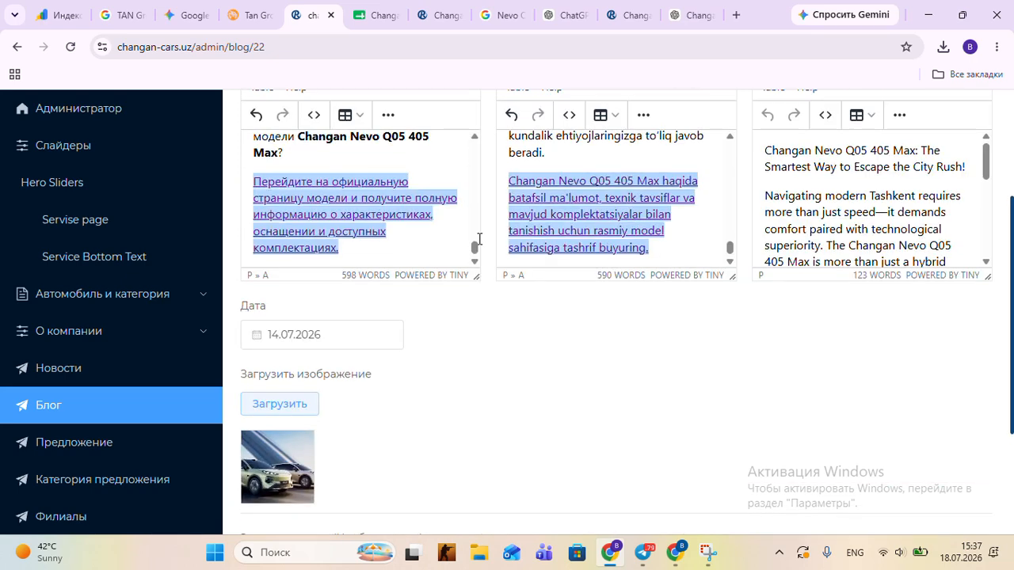
Step: Delete the old article text below the opening heading line in the English content
scroll(479, 240, up, 1)
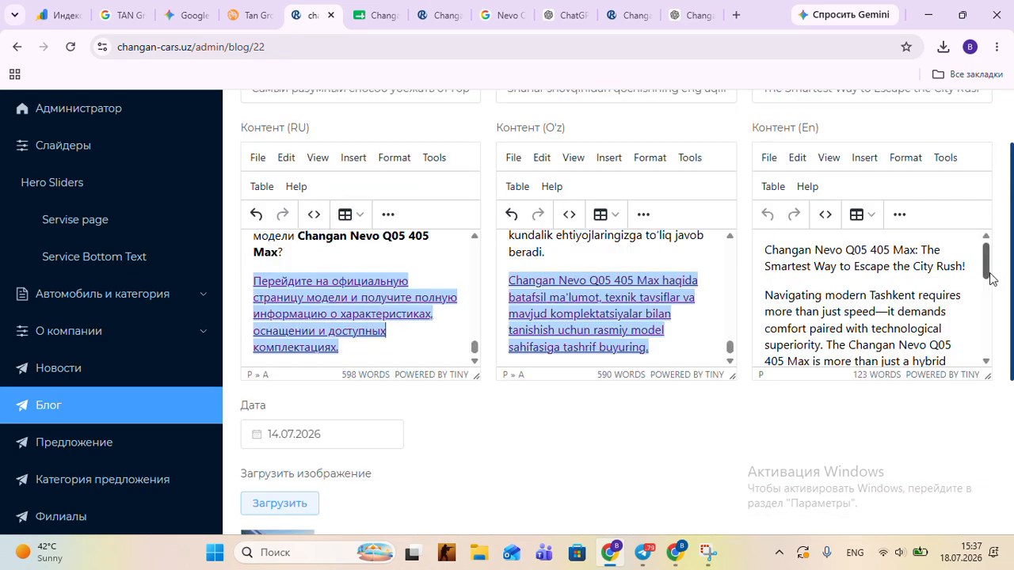
mouse_move(988, 270)
mouse_down()
mouse_move(984, 369)
mouse_move(982, 260)
mouse_up()
drag(767, 296, 941, 376)
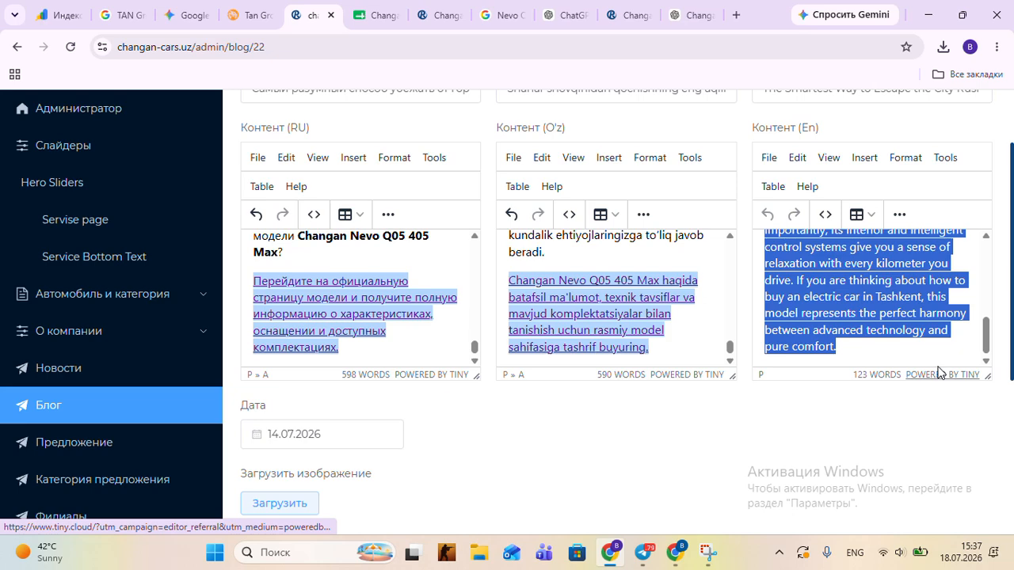
key(ctrl+v)
scroll(913, 288, down, 4)
scroll(904, 290, up, 3)
scroll(766, 293, up, 2)
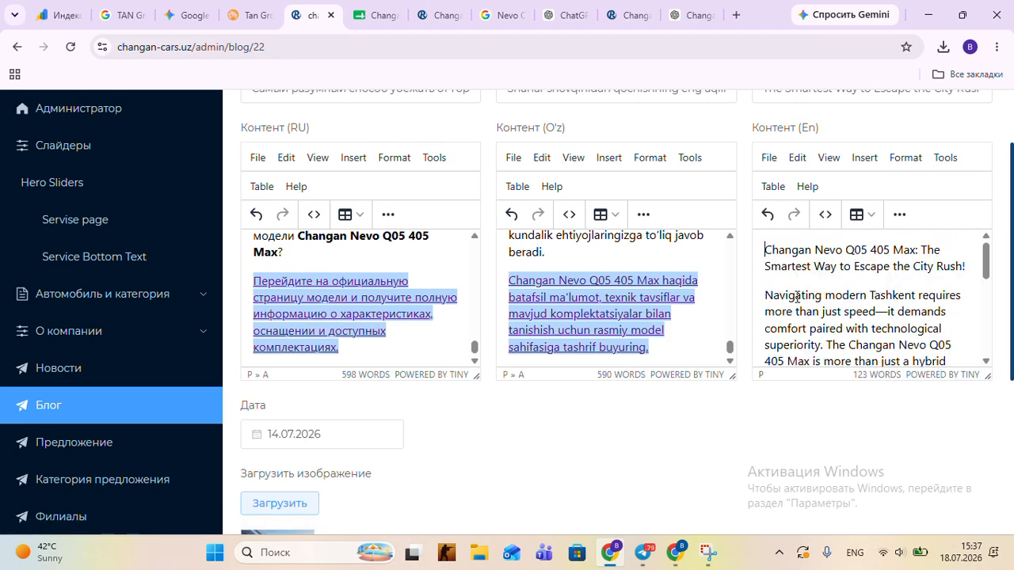
drag(766, 296, 839, 346)
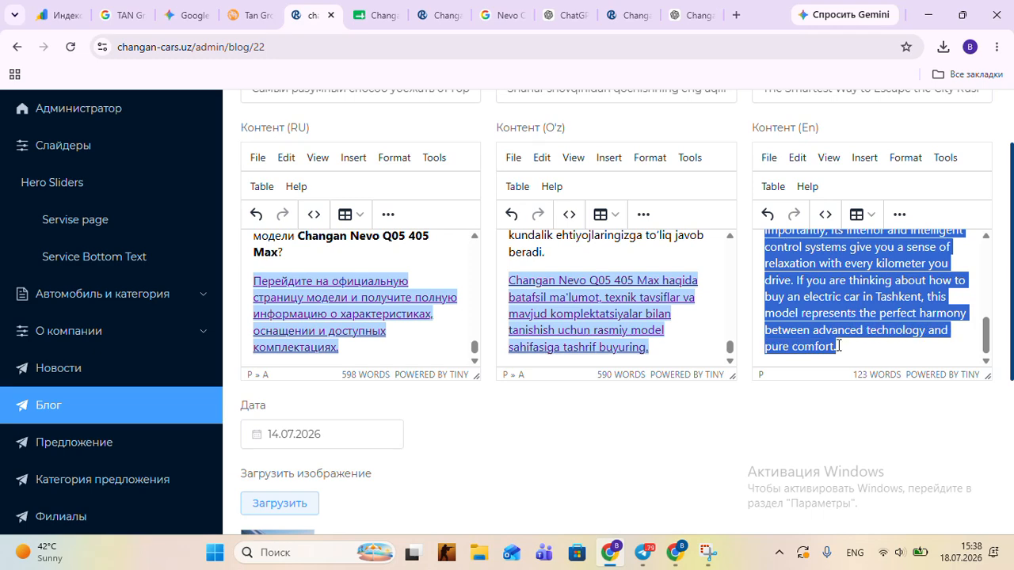
key(BackSpace)
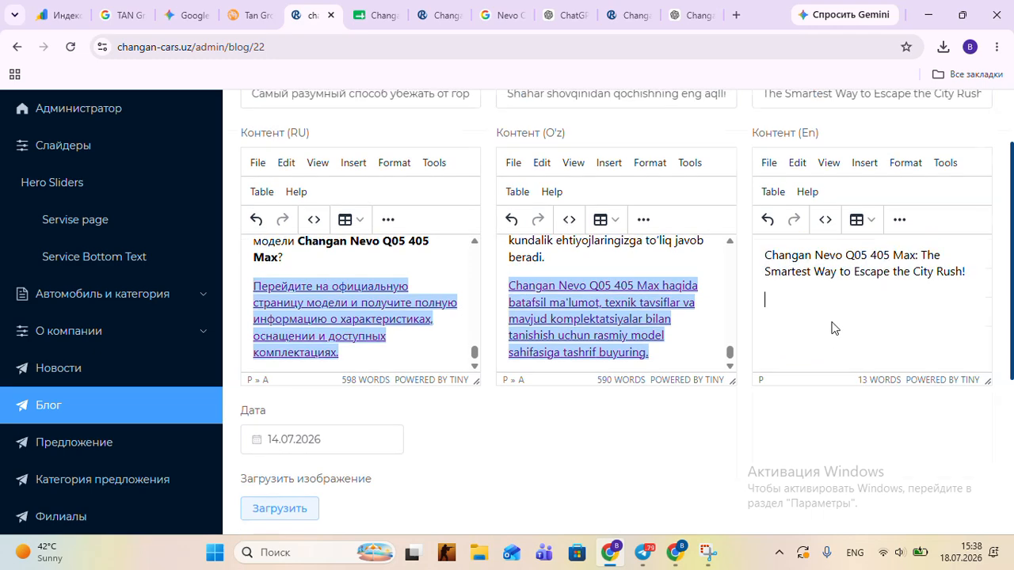
scroll(828, 317, down, 2)
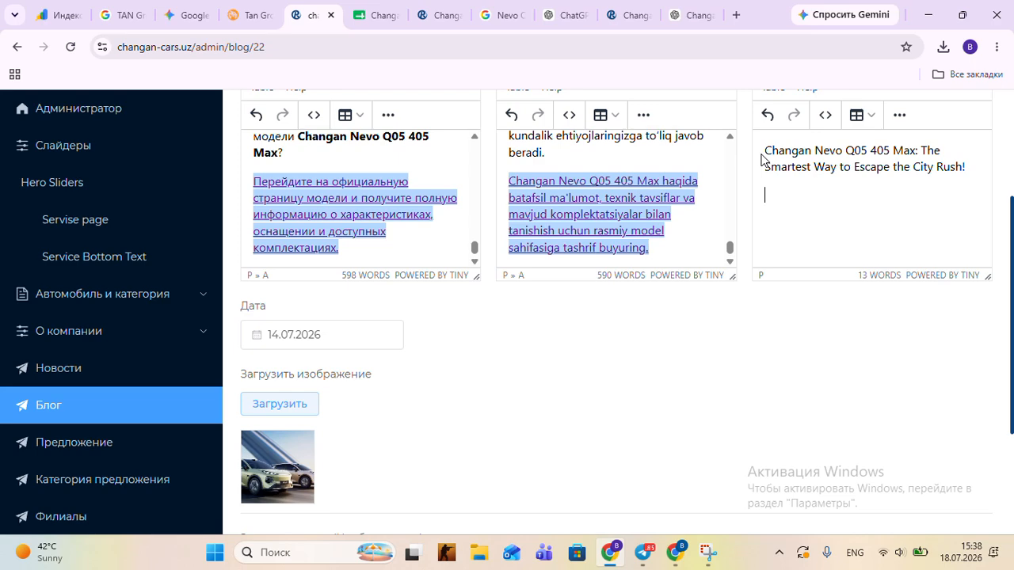
Step: Switch to the ChatGPT conversation and review the closing sections of the Russian and Uzbek articles
click(696, 16)
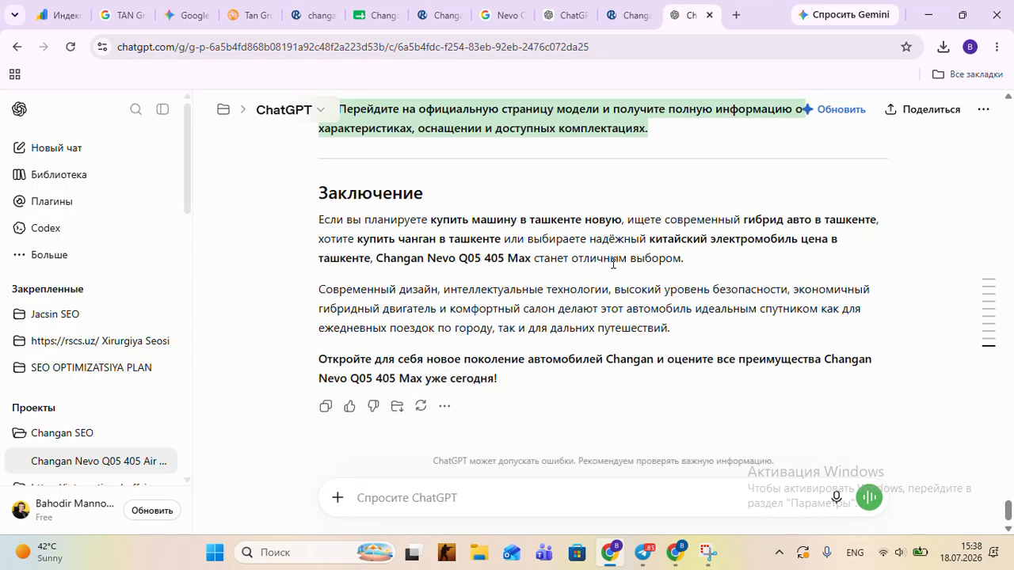
scroll(612, 262, up, 6)
scroll(612, 262, down, 4)
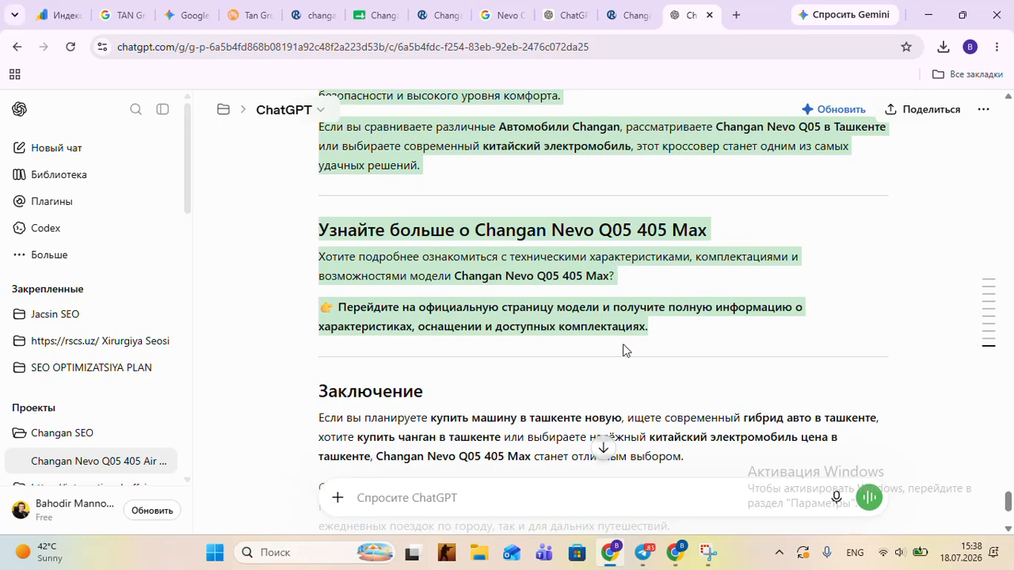
scroll(623, 344, down, 1)
scroll(694, 300, down, 2)
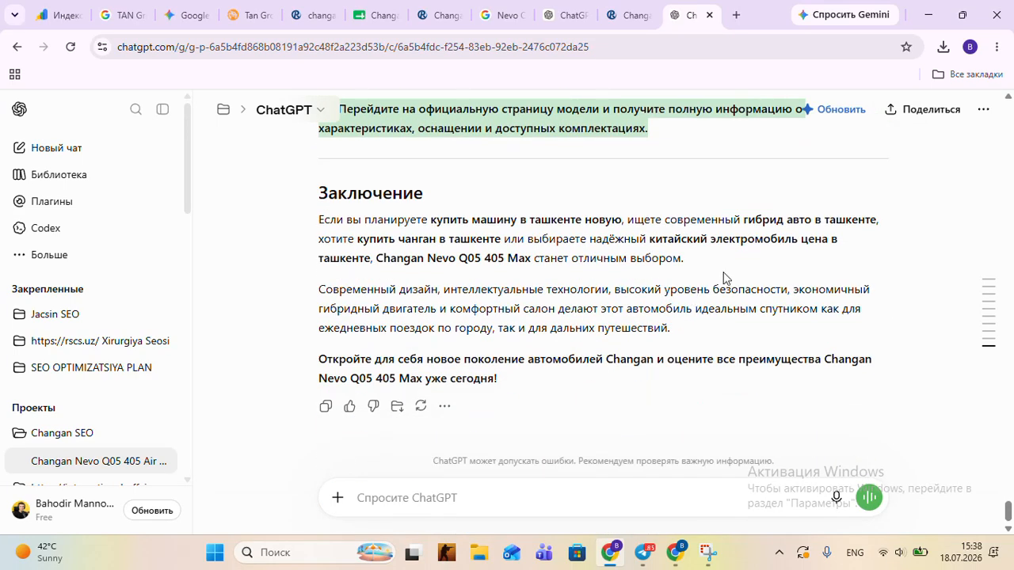
click(748, 271)
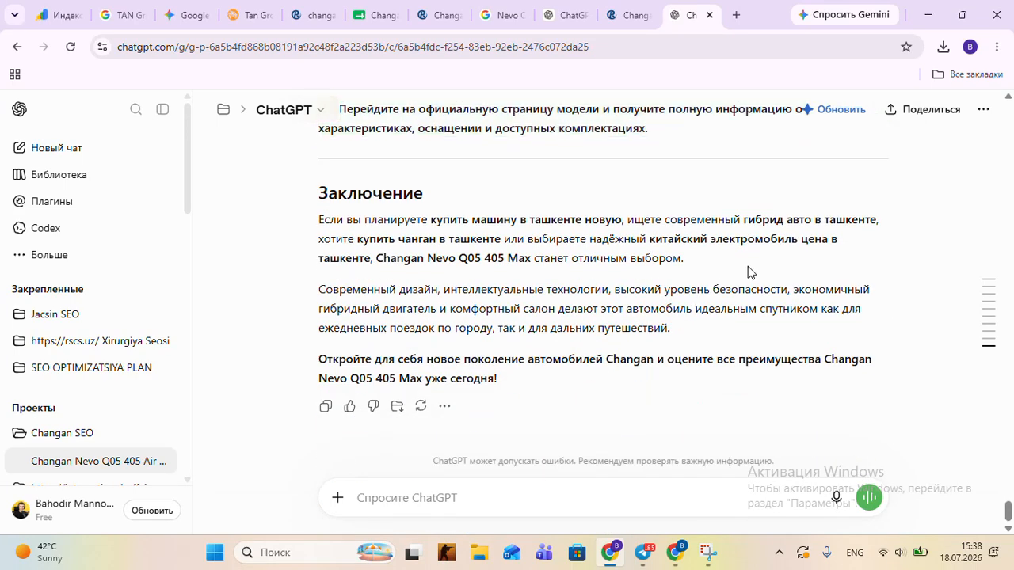
scroll(713, 333, up, 5)
scroll(713, 332, down, 2)
scroll(713, 333, up, 10)
scroll(713, 333, up, 15)
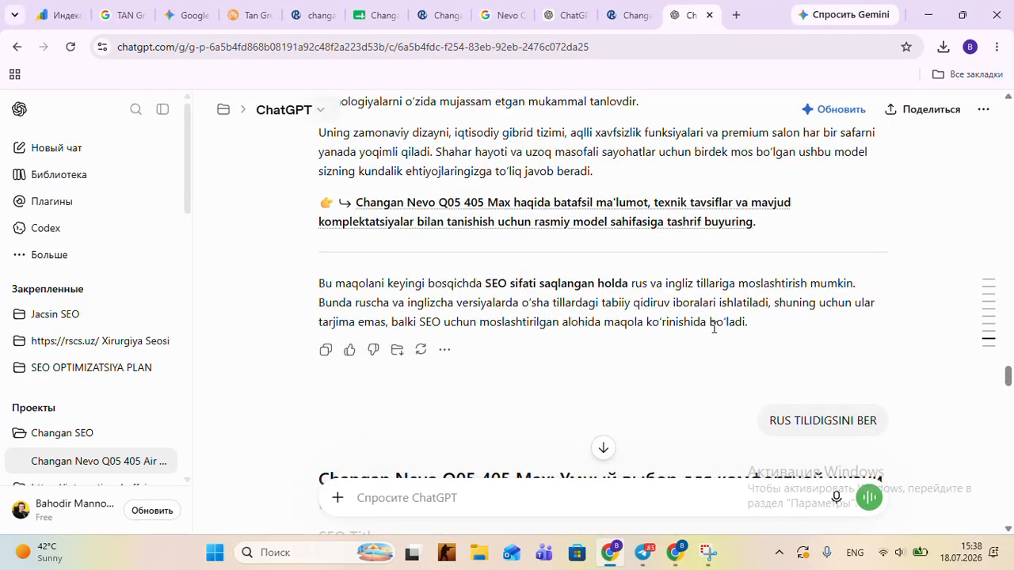
scroll(713, 329, down, 20)
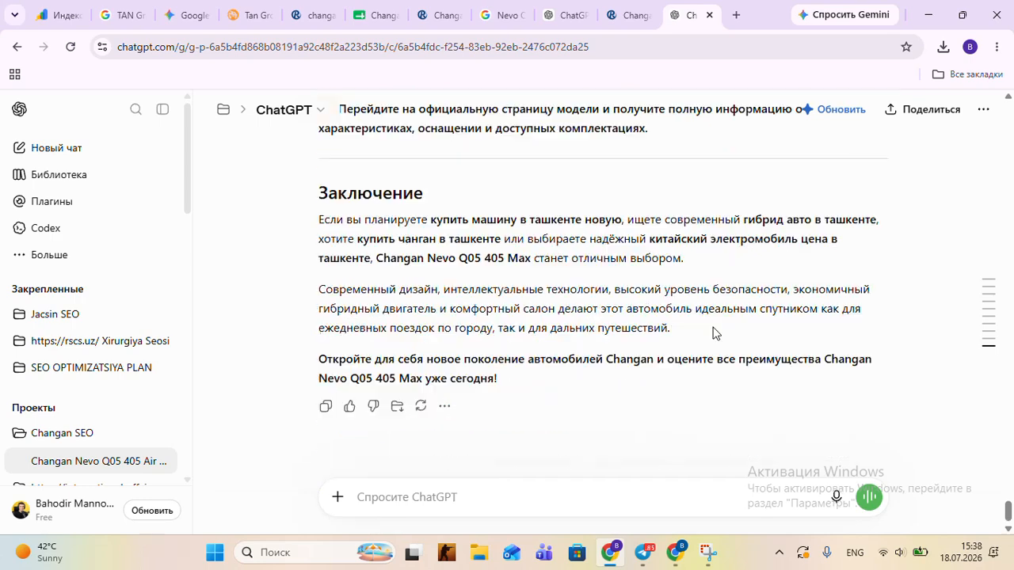
Step: Copy the Russian article's "Заключение" section from ChatGPT and send it to the "Избранное" chat in Telegram
drag(321, 194, 502, 388)
right_click(452, 326)
click(507, 337)
click(646, 555)
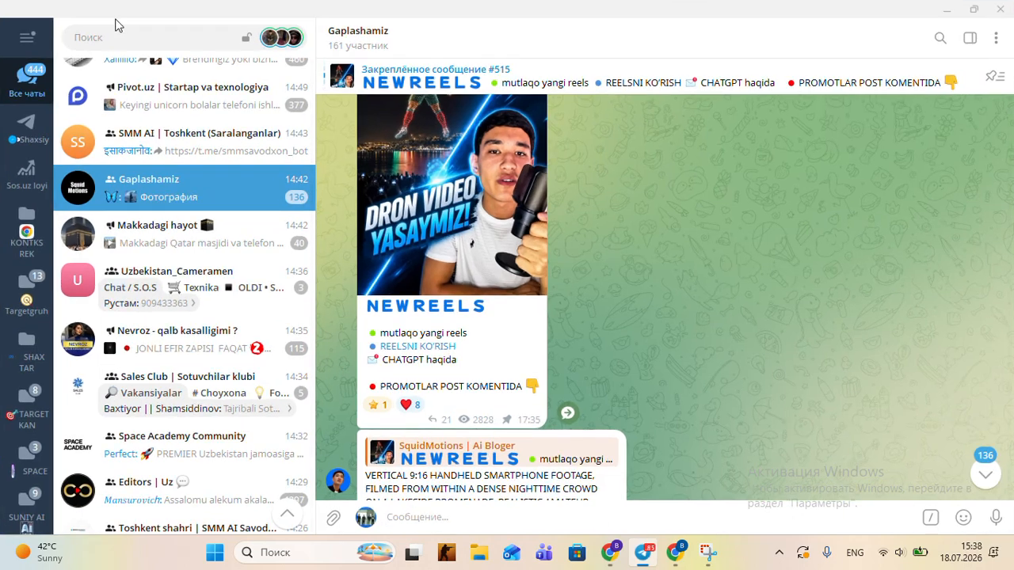
click(120, 37)
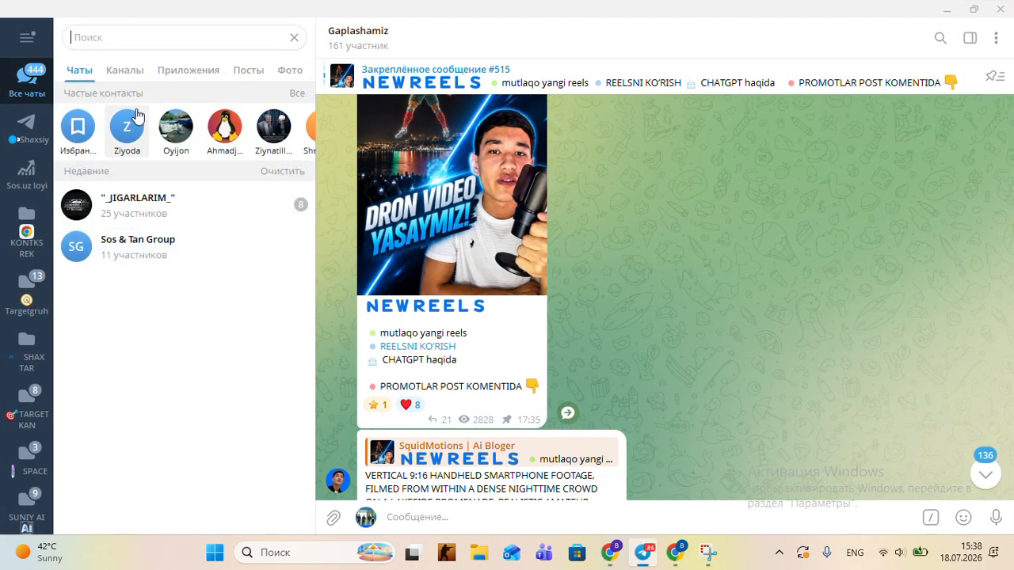
click(77, 135)
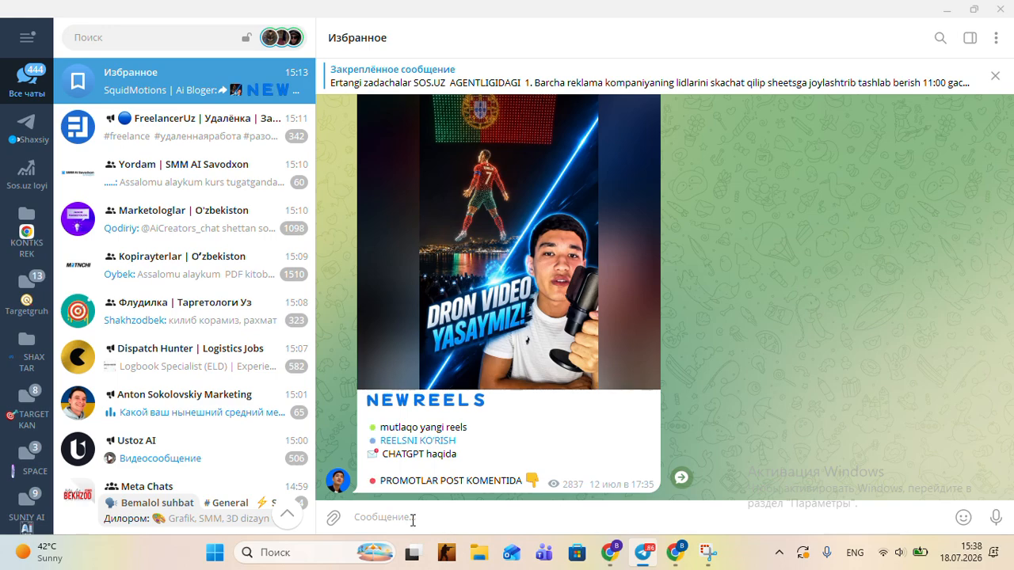
key(ctrl+v)
key(Return)
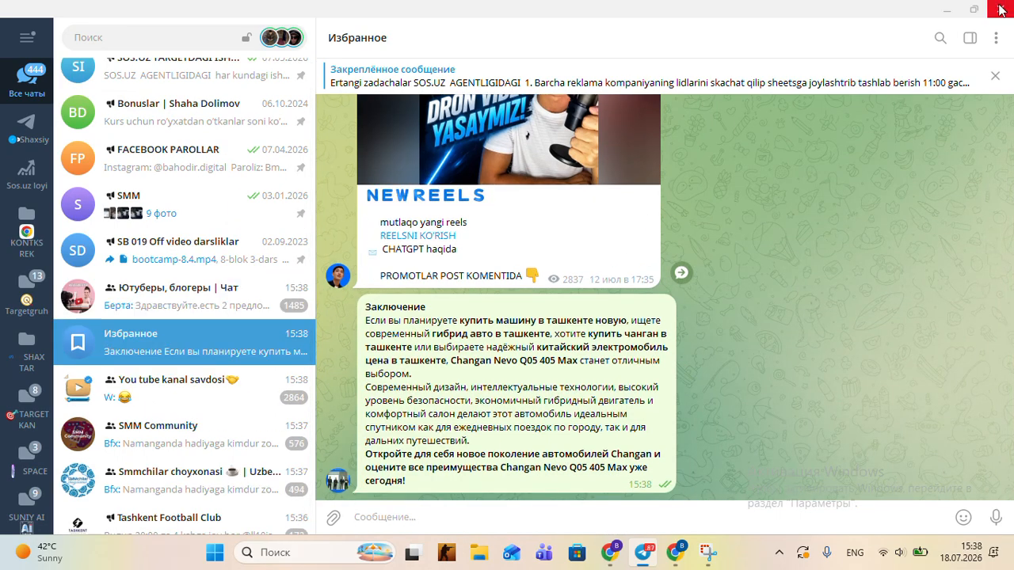
click(948, 11)
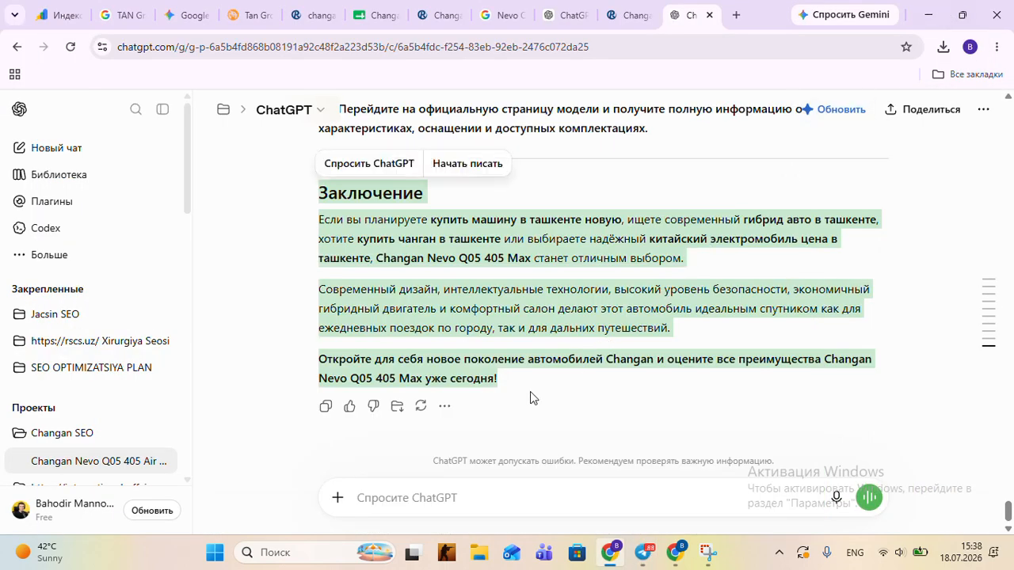
Step: Ask ChatGPT for the English version of the article with the prompt "INGLIZCHASINI HAM BER"
click(502, 422)
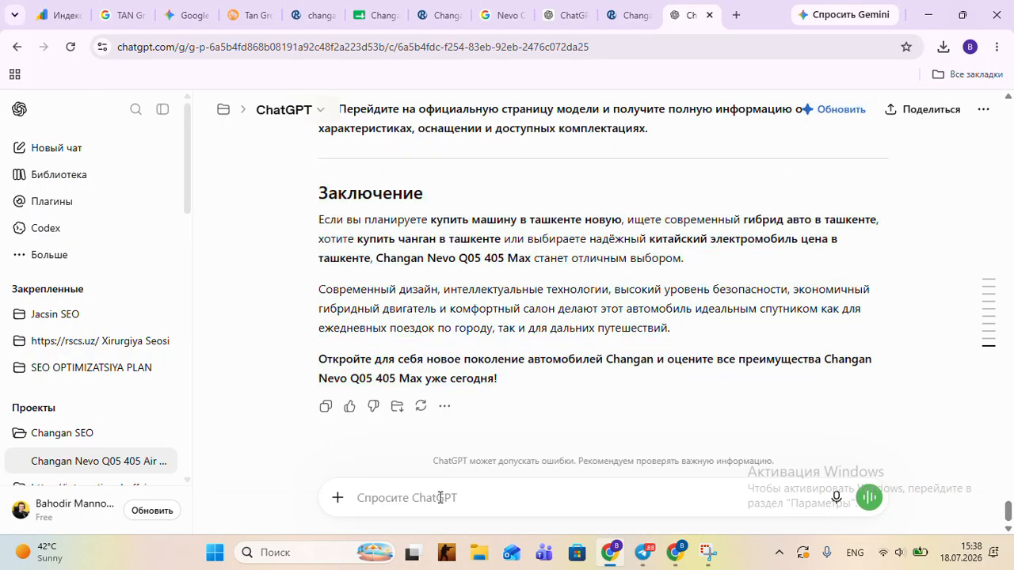
text(iNGLIZ)
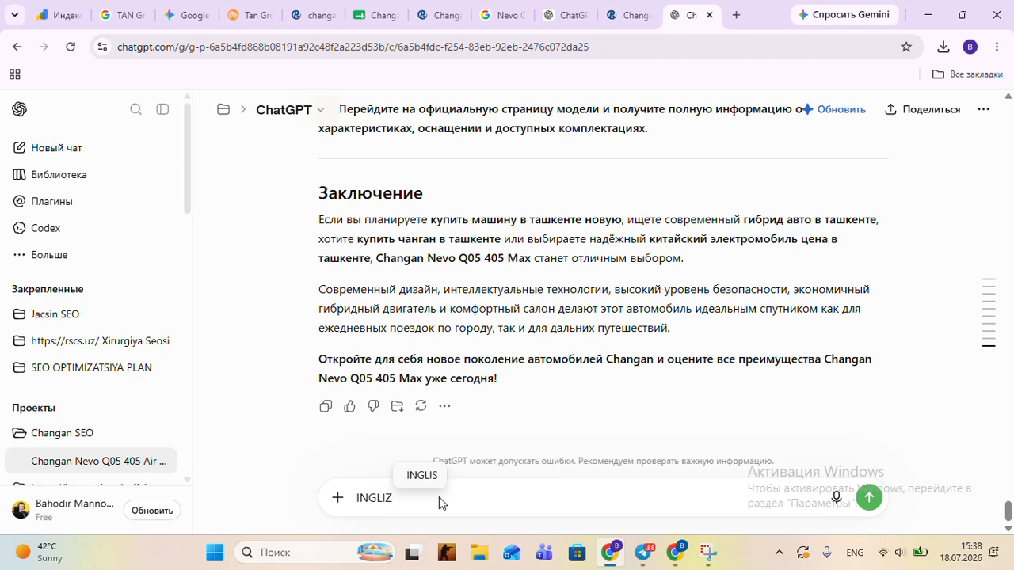
text(CHASINI HAM BER)
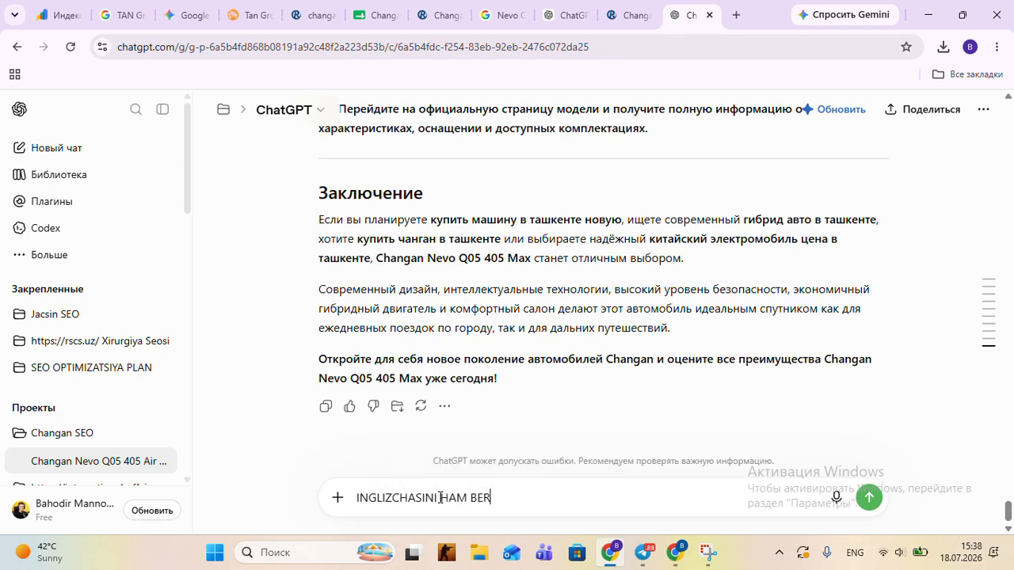
key(Return)
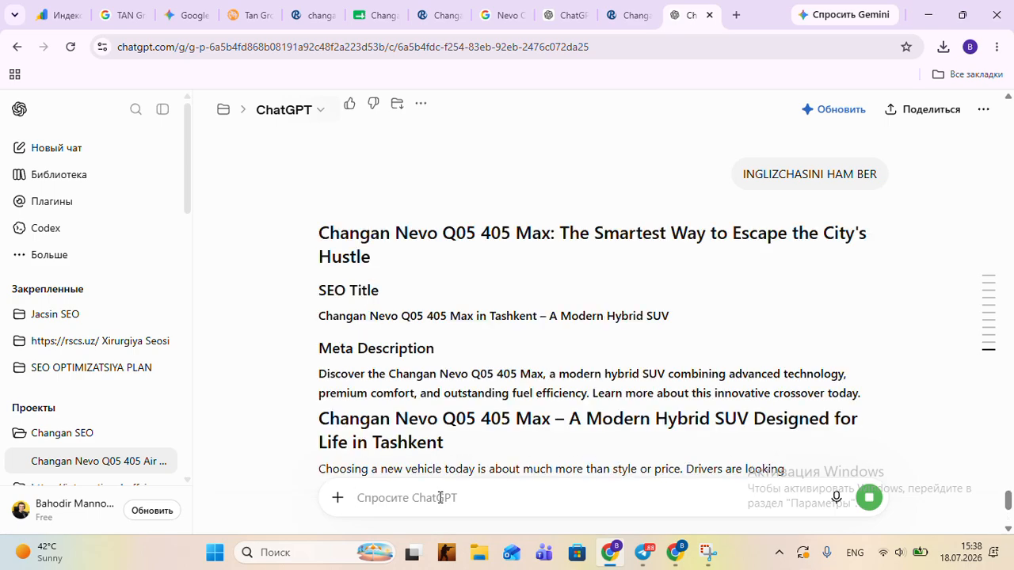
Step: Copy the English article from "Choosing a new vehicle today" through the "Visit the official model page" call to action, excluding the Conclusion
scroll(526, 245, down, 4)
scroll(524, 242, up, 1)
scroll(524, 247, down, 1)
scroll(523, 250, up, 1)
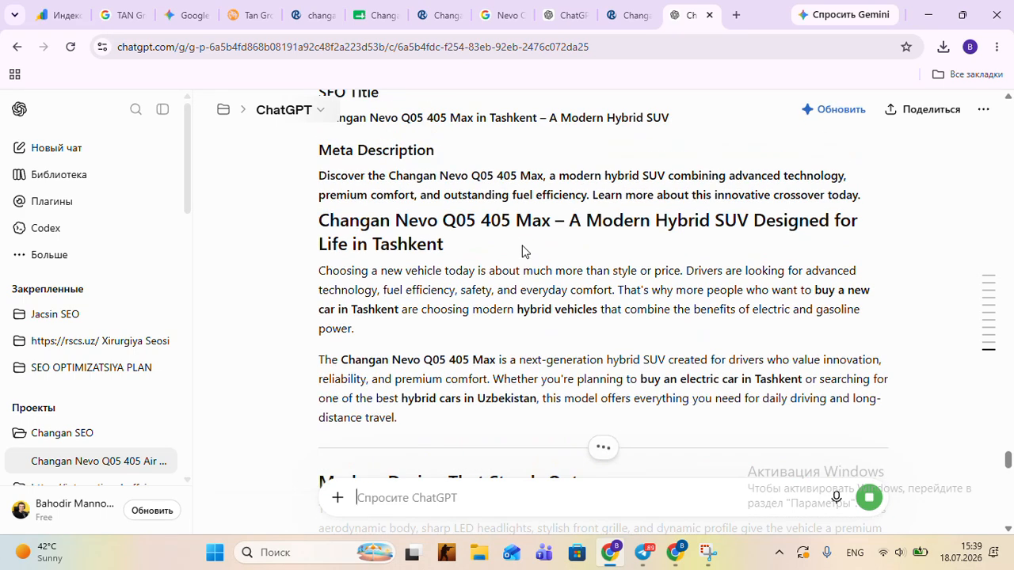
scroll(524, 250, down, 1)
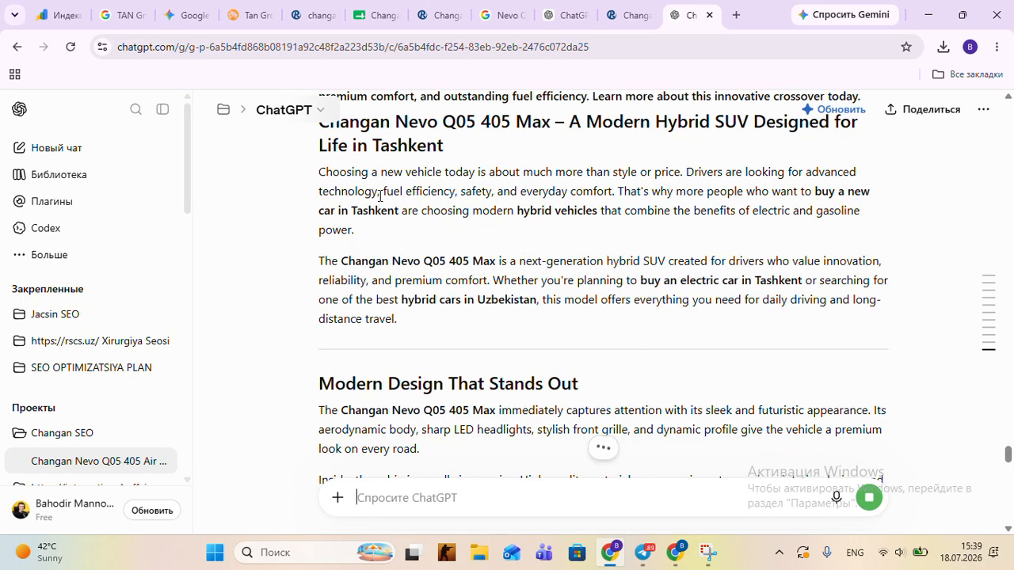
drag(323, 176, 642, 176)
scroll(702, 398, down, 3)
scroll(702, 400, down, 3)
scroll(686, 372, down, 5)
scroll(668, 355, down, 4)
scroll(663, 351, down, 3)
scroll(655, 367, down, 4)
scroll(661, 357, down, 3)
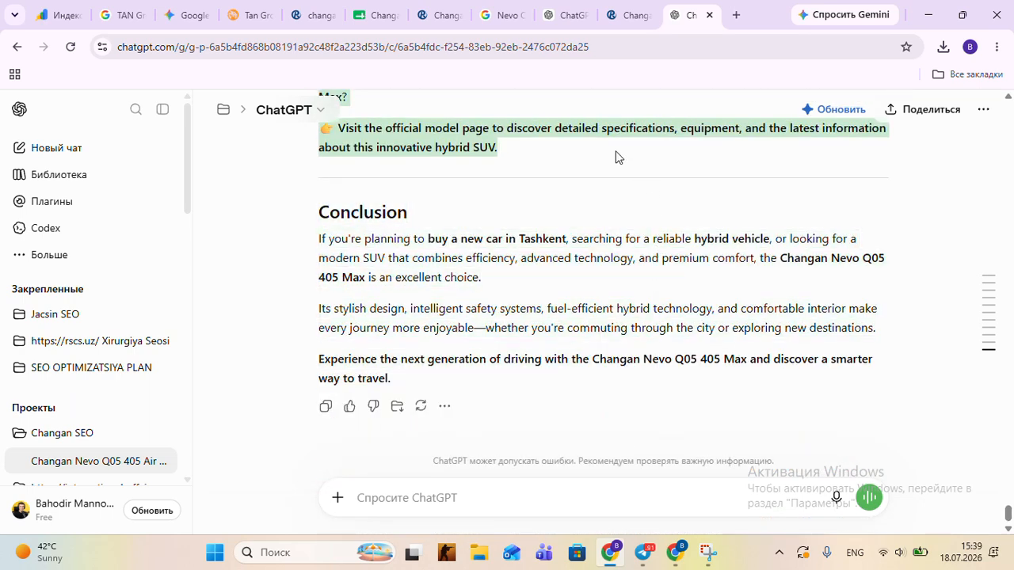
scroll(452, 309, up, 5)
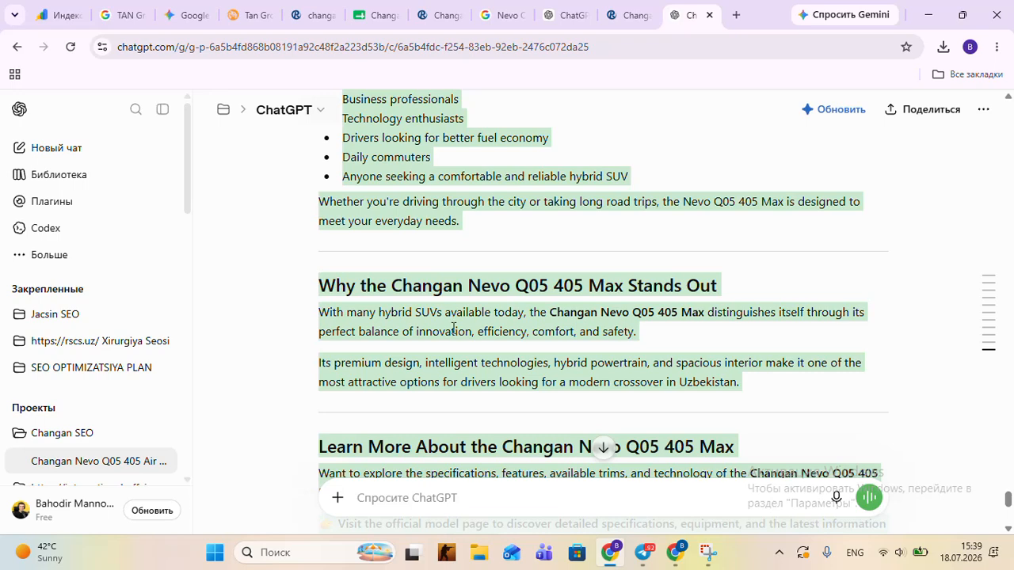
right_click(453, 328)
click(527, 136)
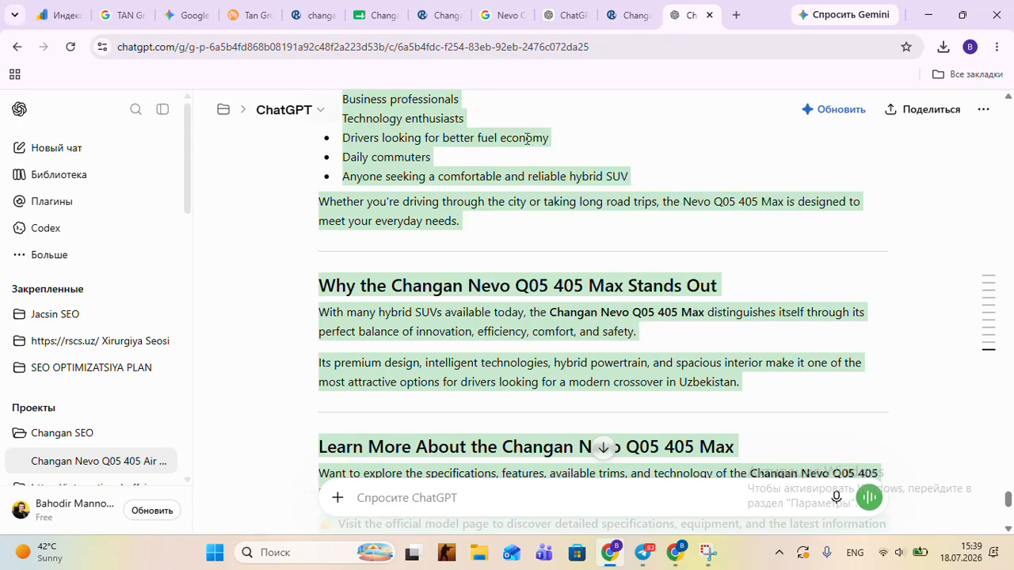
Step: In the Changan admin, paste the English article below the heading line in the English content and remove the call to action's pointing-hand emoji
click(320, 14)
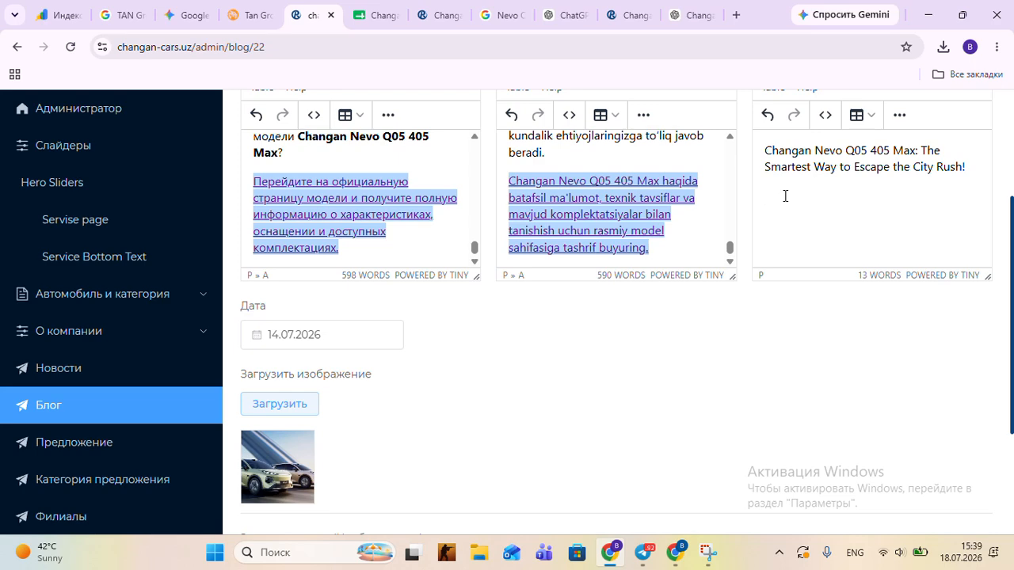
key(ctrl+v)
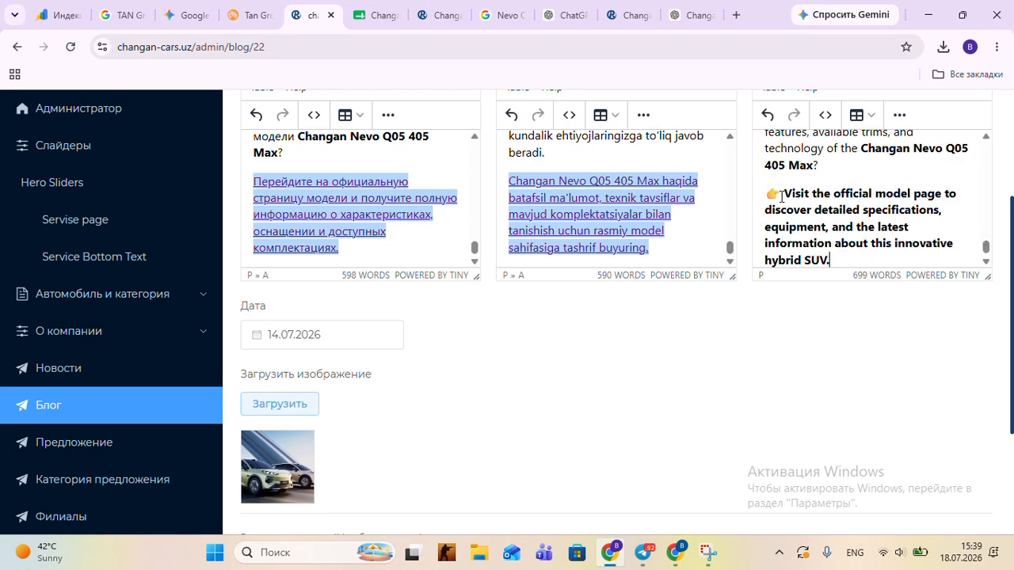
click(787, 188)
key(BackSpace)
key(BackSpace)
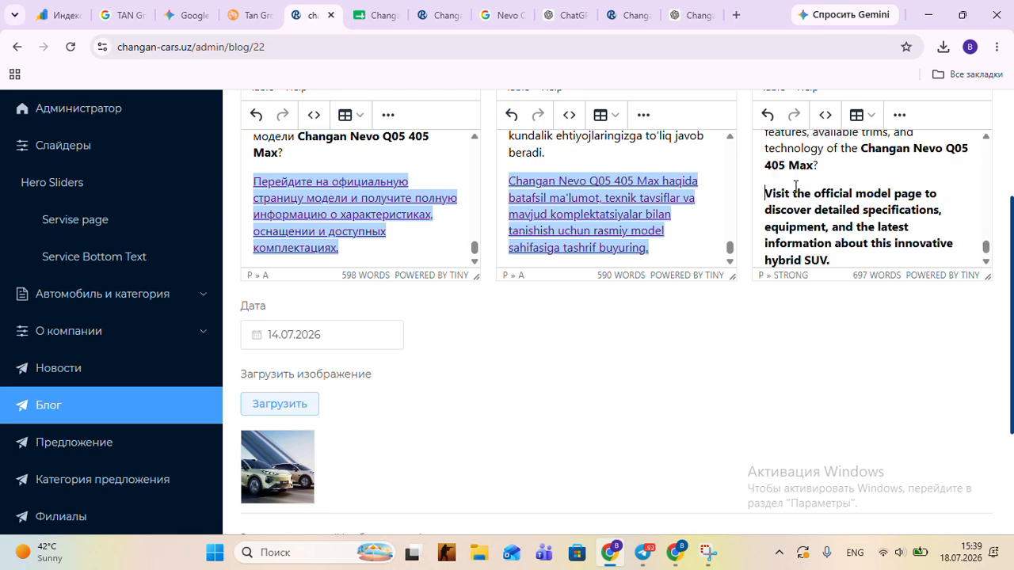
Step: Remove the bold formatting from "buy a new car in Tashkent" and "hybrid vehicles" in the English content's first paragraph
scroll(847, 225, up, 3)
scroll(847, 225, up, 2)
scroll(847, 225, down, 2)
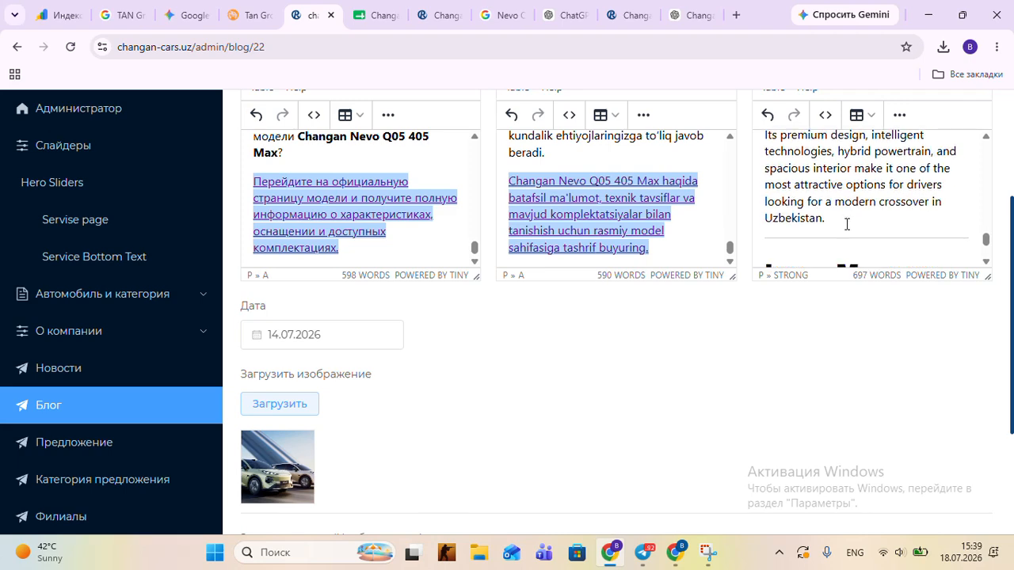
scroll(846, 225, up, 20)
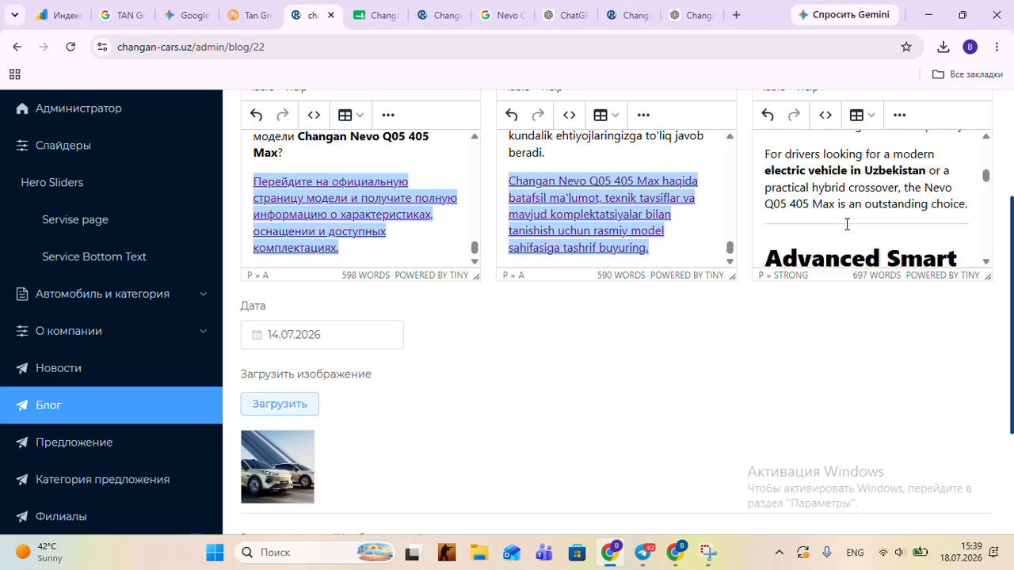
scroll(847, 225, up, 5)
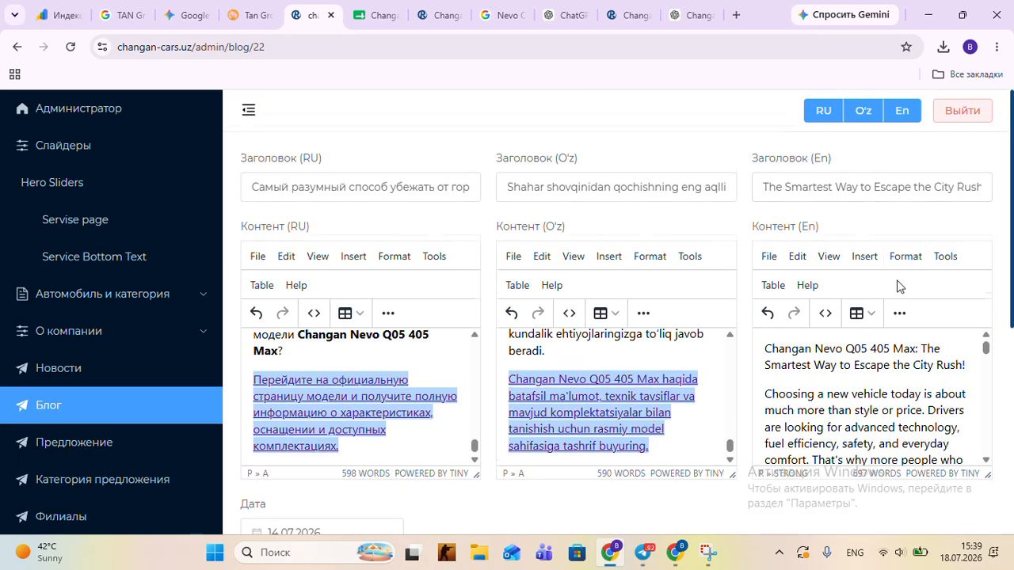
scroll(898, 283, down, 3)
scroll(906, 245, down, 3)
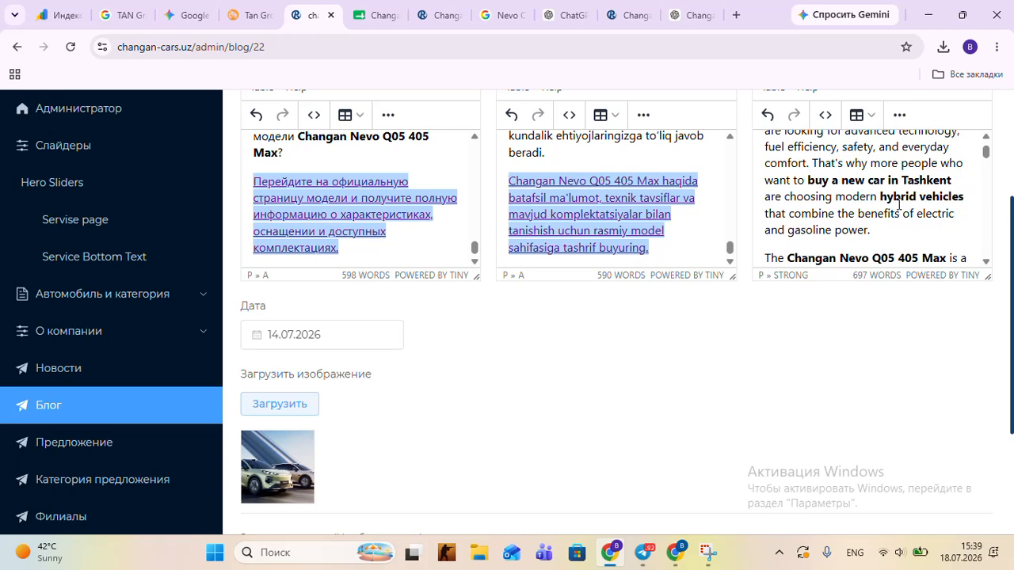
drag(810, 180, 974, 197)
click(899, 115)
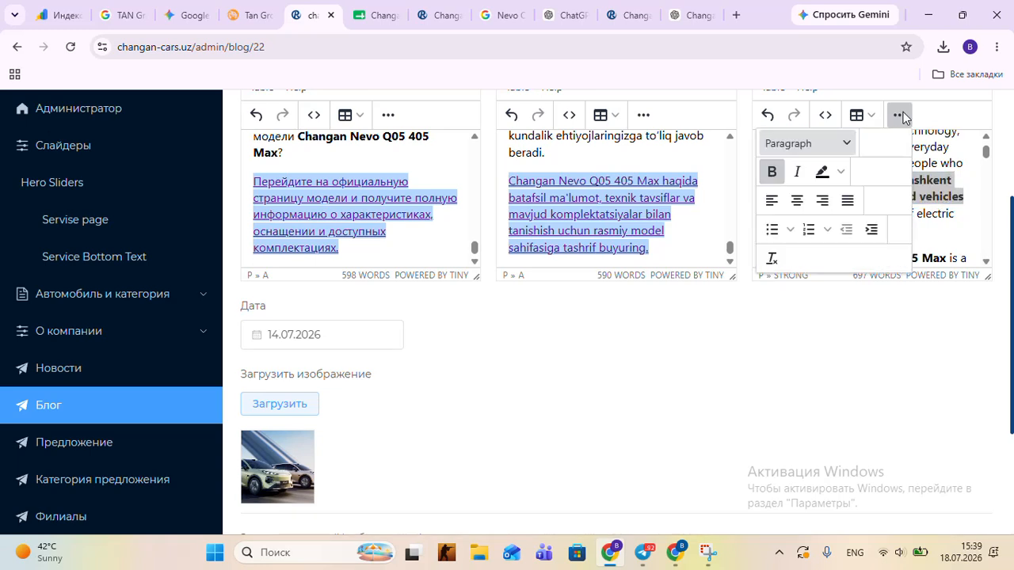
click(775, 172)
click(900, 115)
click(923, 194)
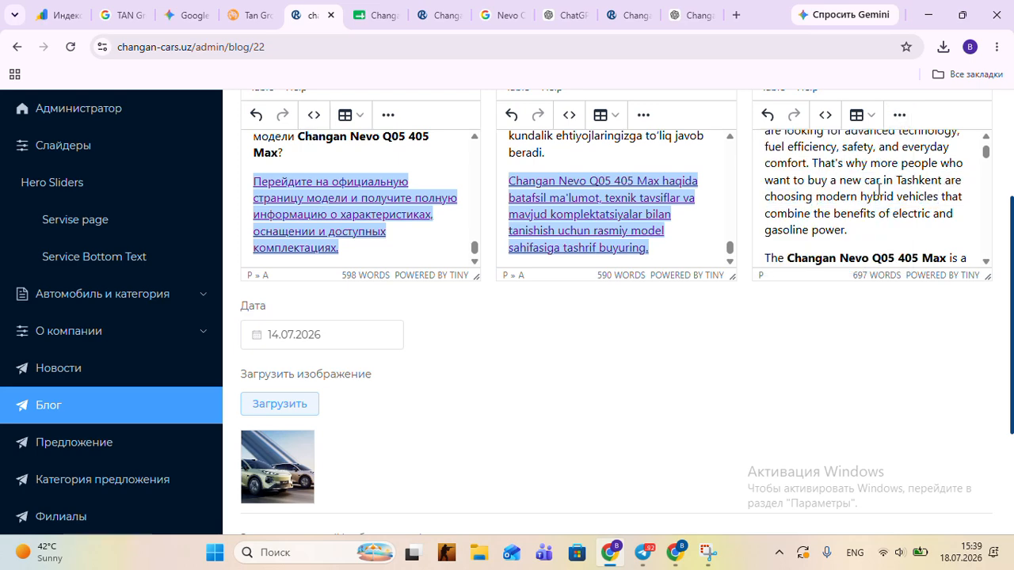
Step: Switch to the other browser window, browse the YouTube home feed and play the video "ARGENTINA ALAMI NIMA?"
scroll(878, 190, down, 1)
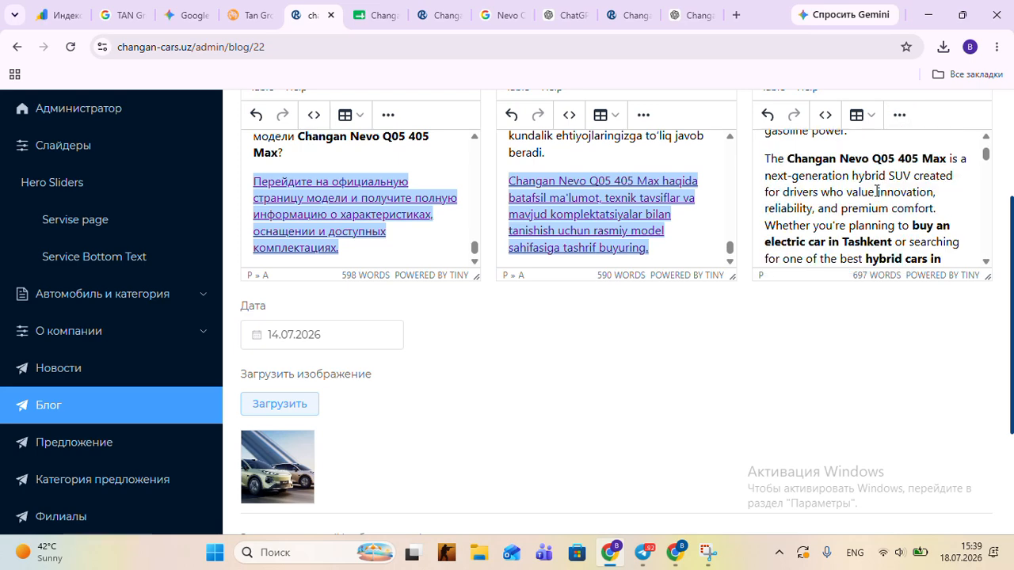
click(680, 553)
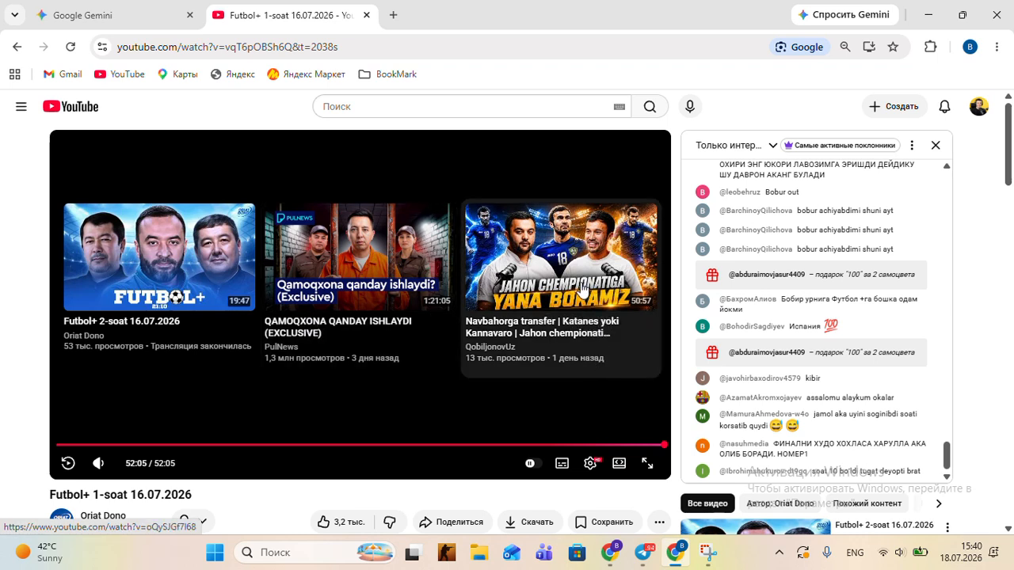
click(22, 106)
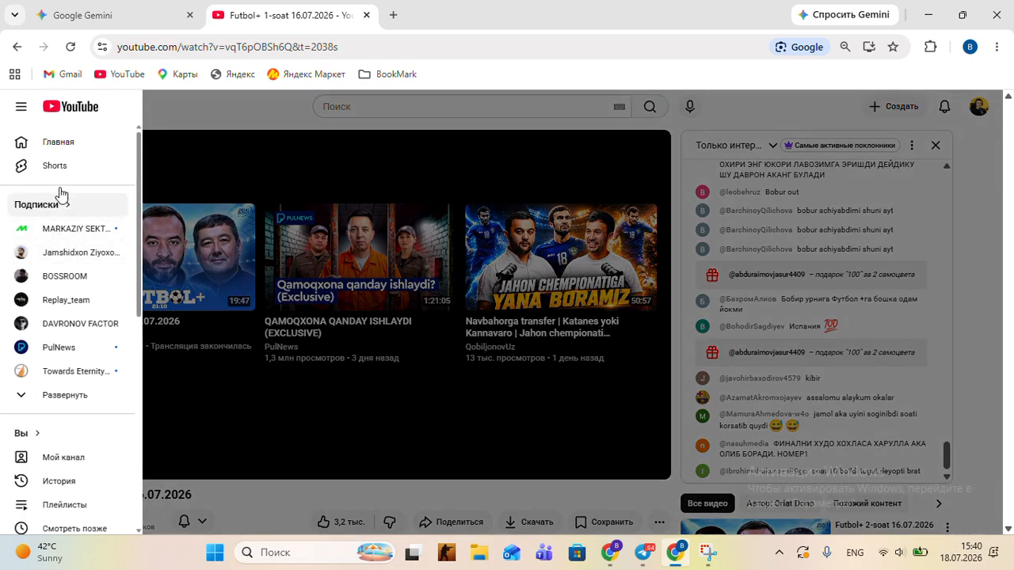
click(63, 147)
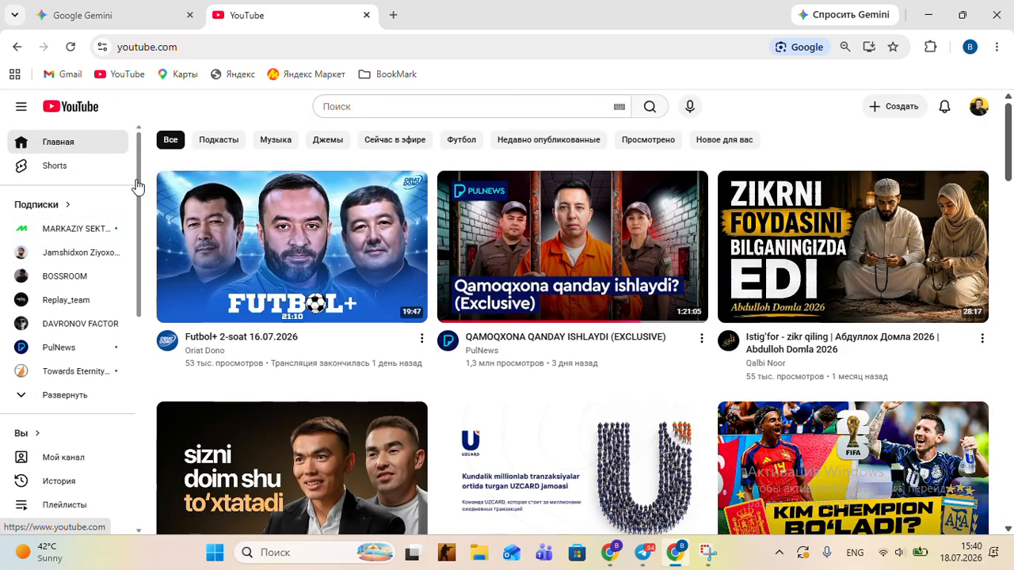
scroll(751, 284, down, 2)
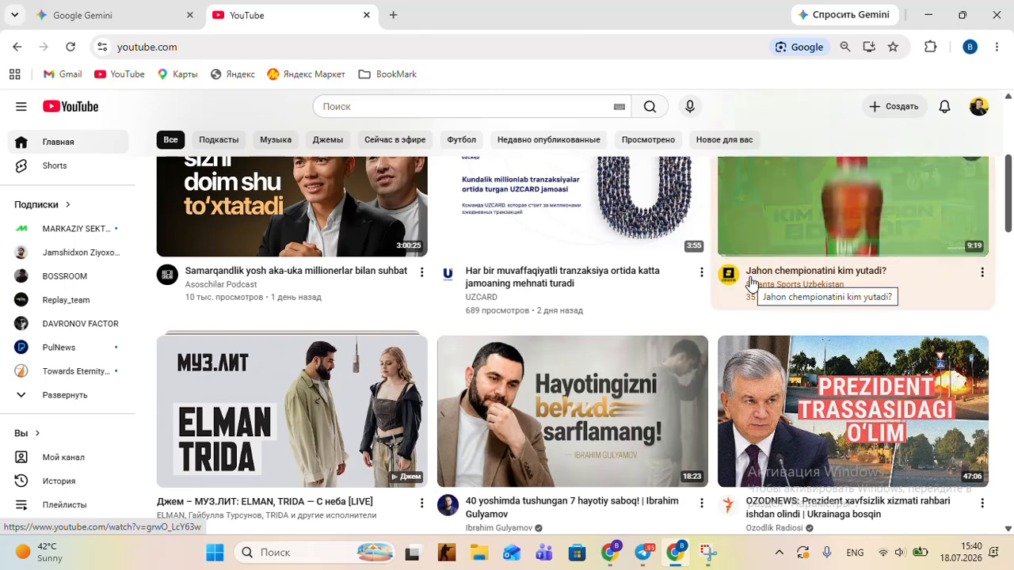
scroll(751, 284, down, 1)
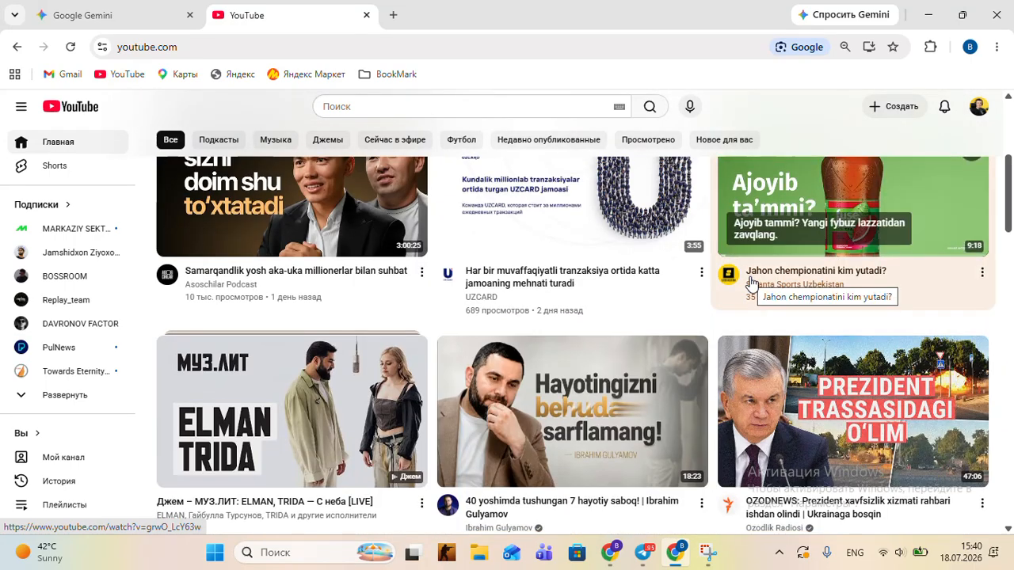
scroll(751, 283, down, 4)
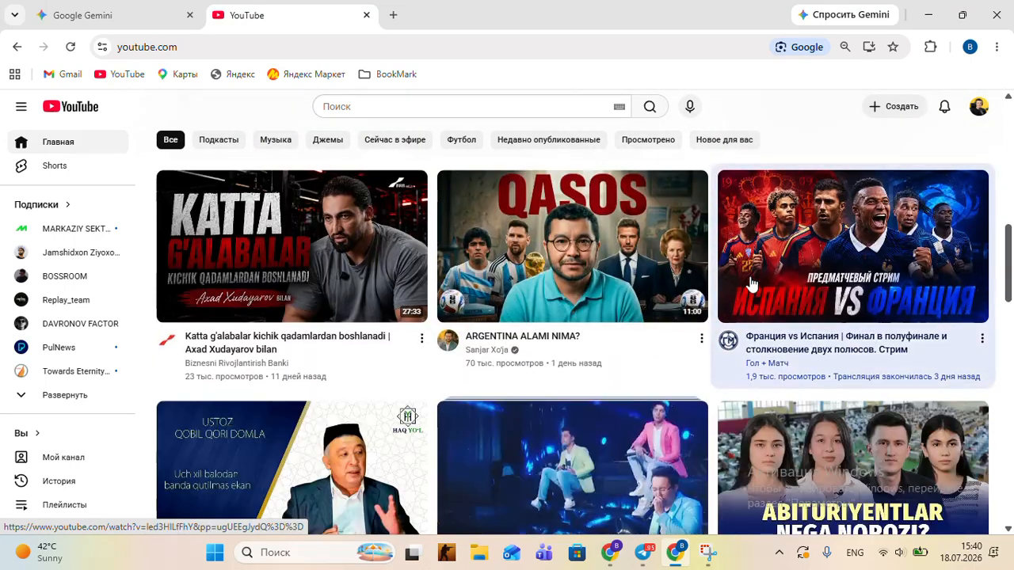
mouse_move(752, 284)
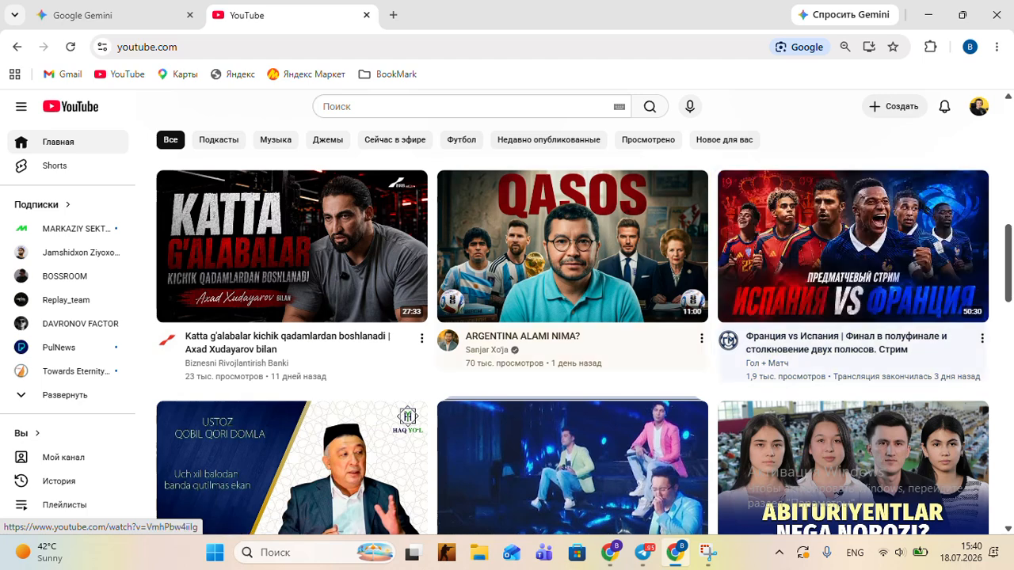
click(634, 254)
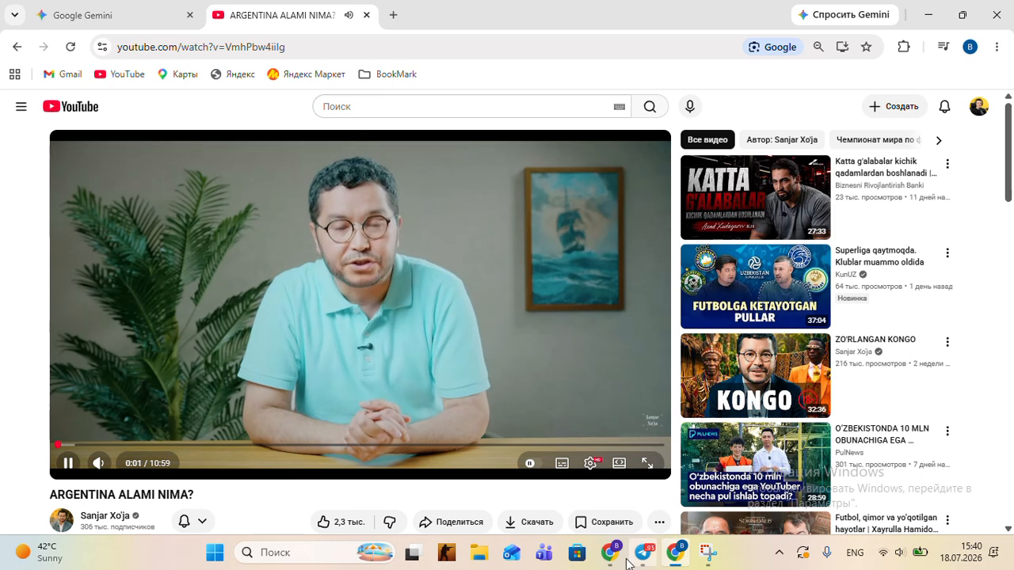
Step: Back in the Changan admin, unbold "buy an electric car in Tashkent" and "hybrid cars in Uzbekistan", then place the cursor before the "Modern Design" heading
key(alt+Tab)
scroll(875, 235, up, 5)
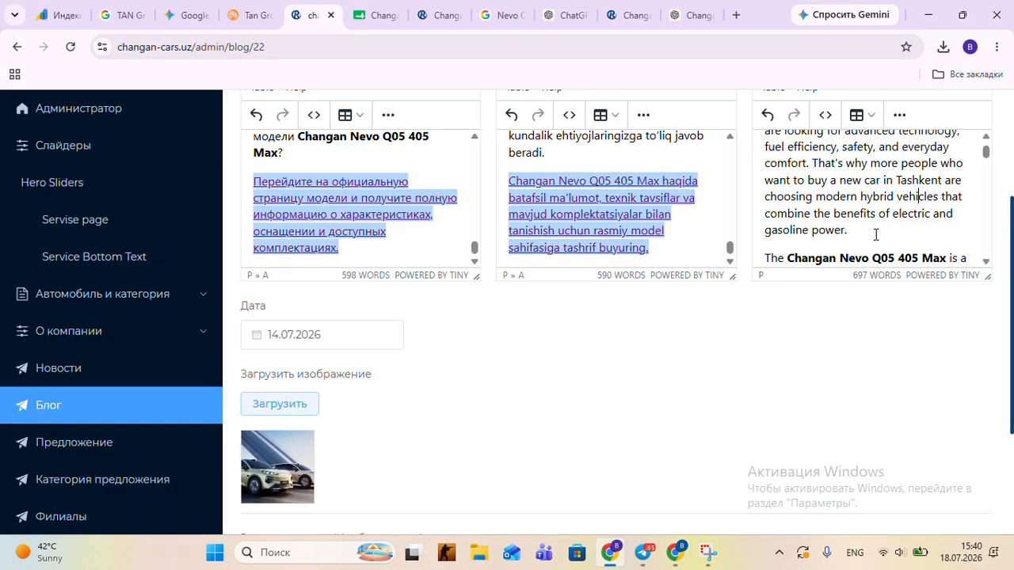
scroll(876, 235, down, 3)
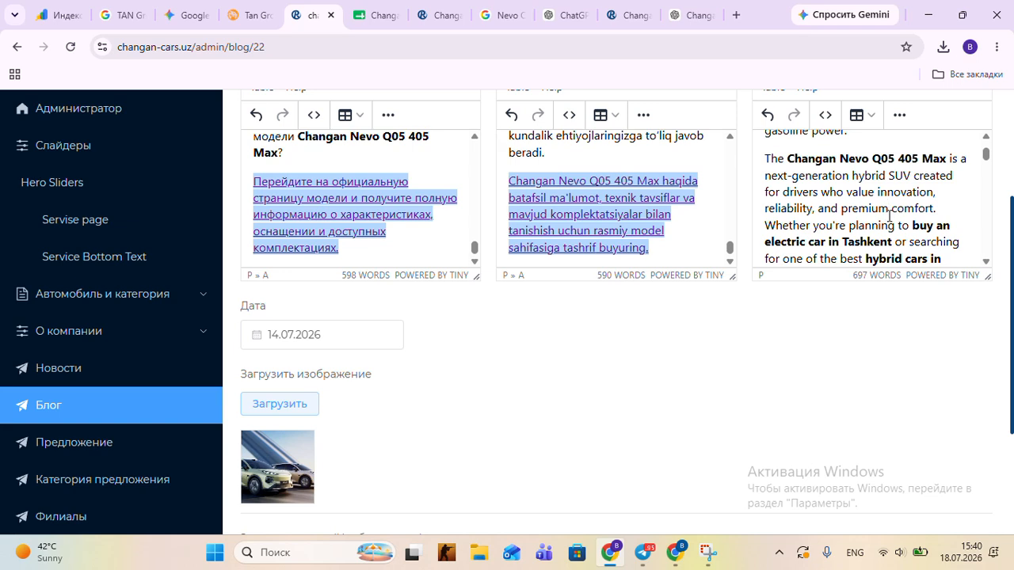
drag(914, 226, 833, 175)
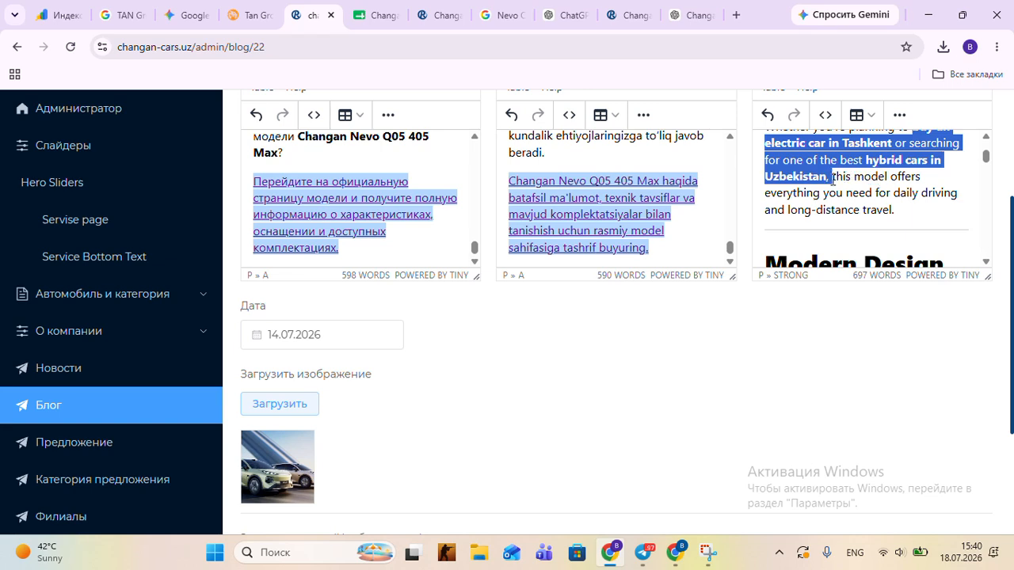
click(899, 115)
click(770, 171)
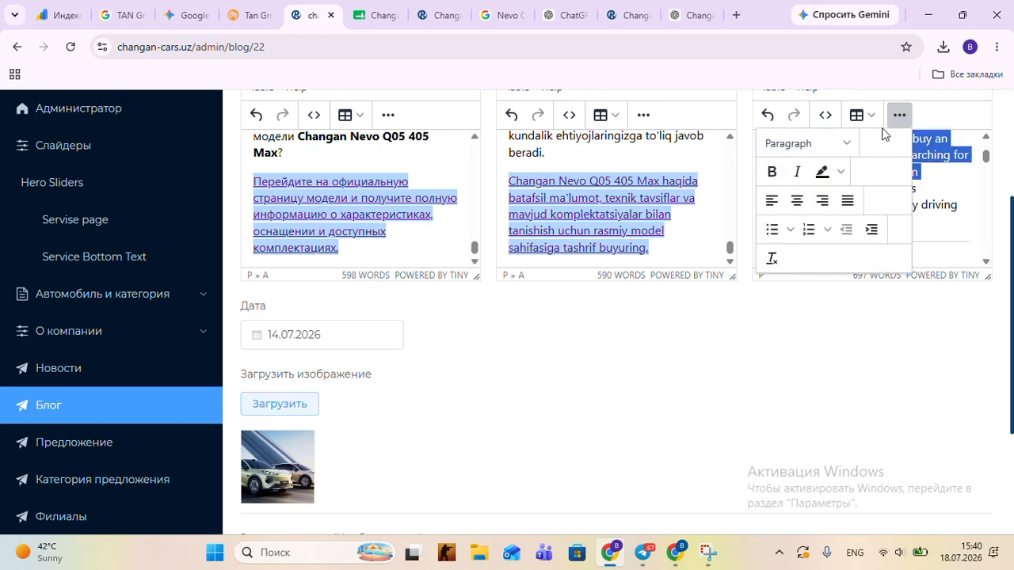
click(899, 115)
click(907, 182)
scroll(909, 180, down, 1)
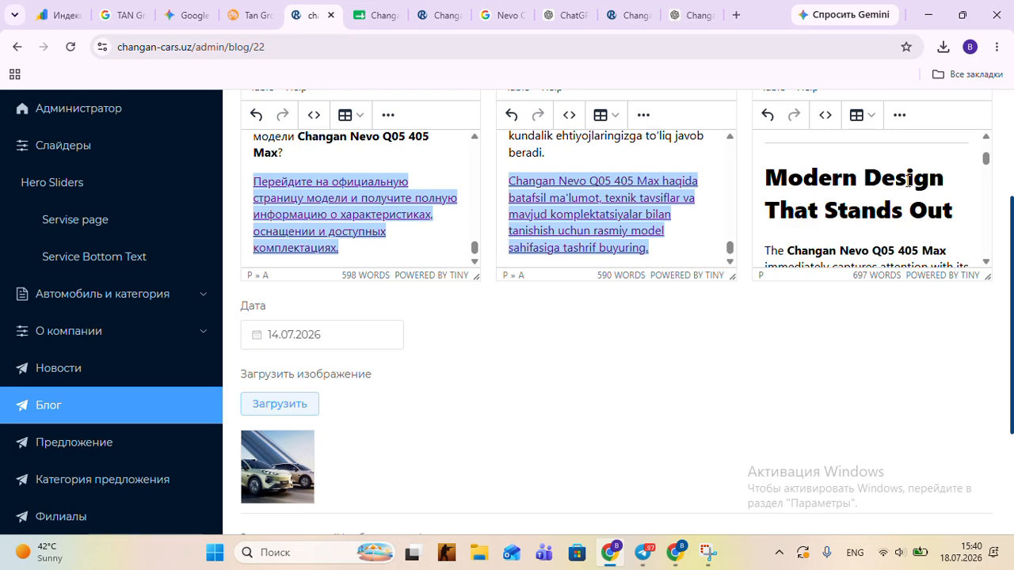
click(770, 175)
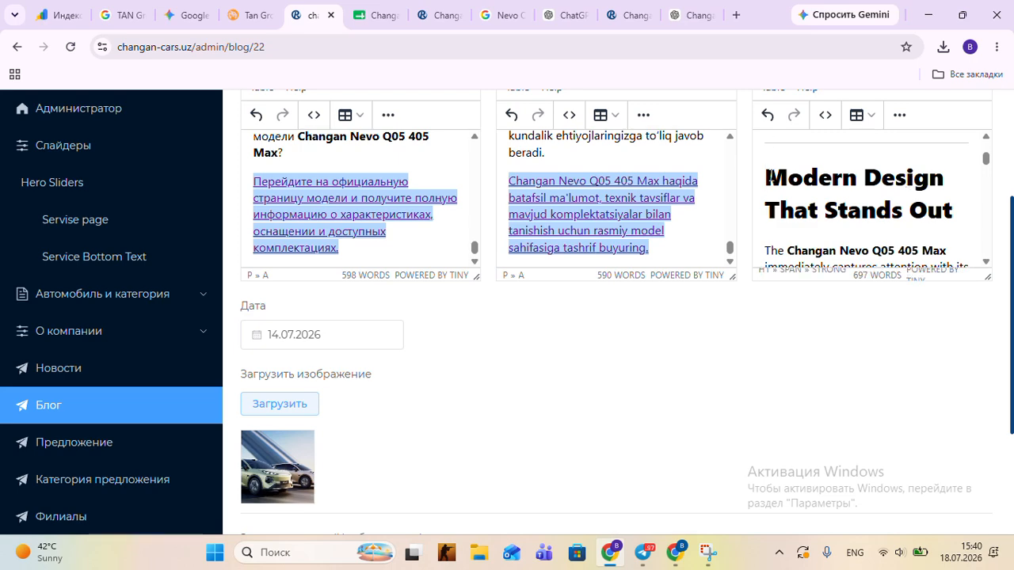
Step: Remove the bold formatting from "hybrid vehicles" and "Changan Nevo Q05 405 Max" in the first paragraph of the English content's Hybrid Technology section
scroll(771, 175, down, 1)
scroll(811, 203, down, 5)
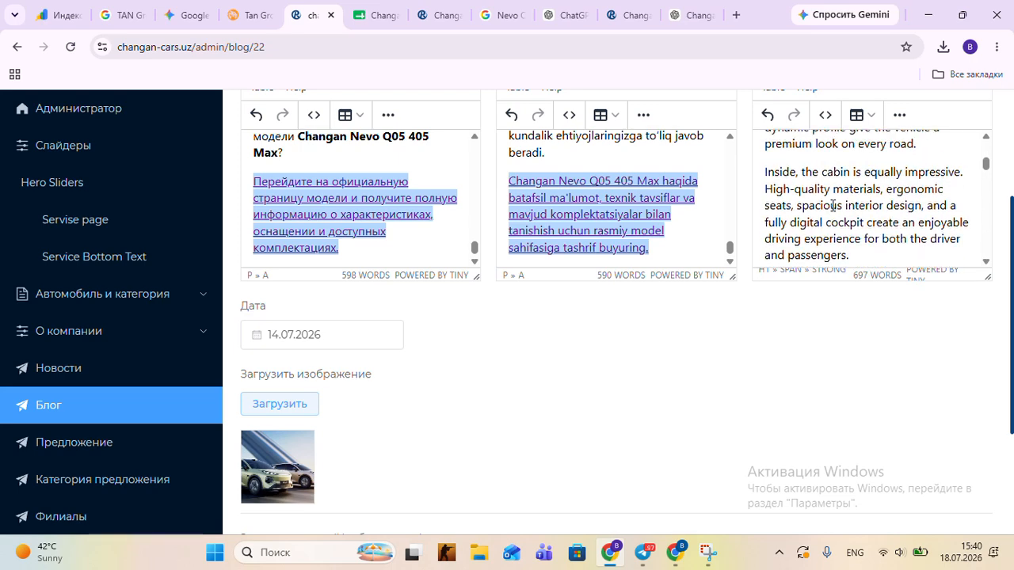
scroll(836, 204, down, 3)
scroll(865, 202, up, 3)
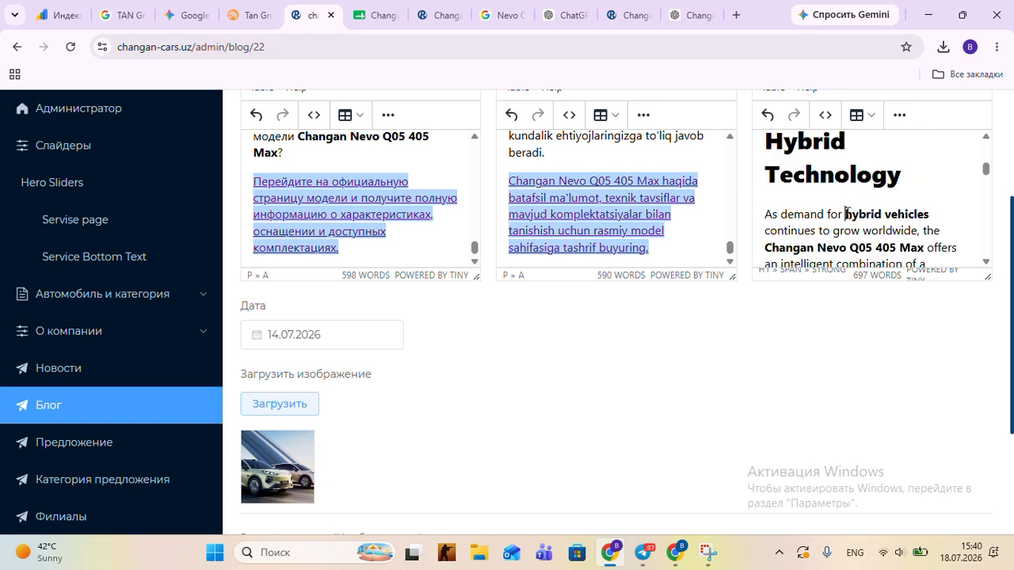
drag(846, 214, 917, 247)
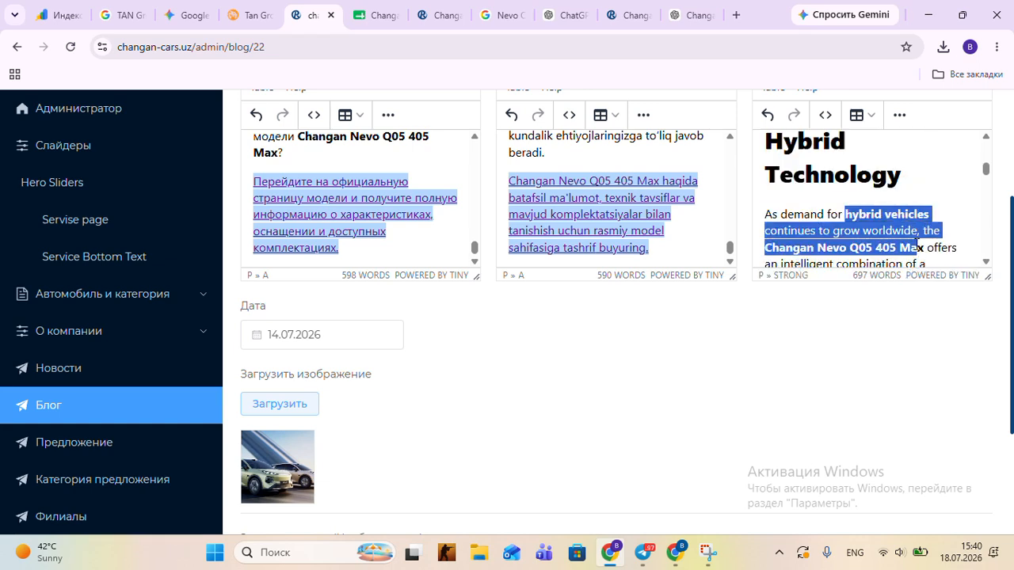
click(899, 115)
click(773, 172)
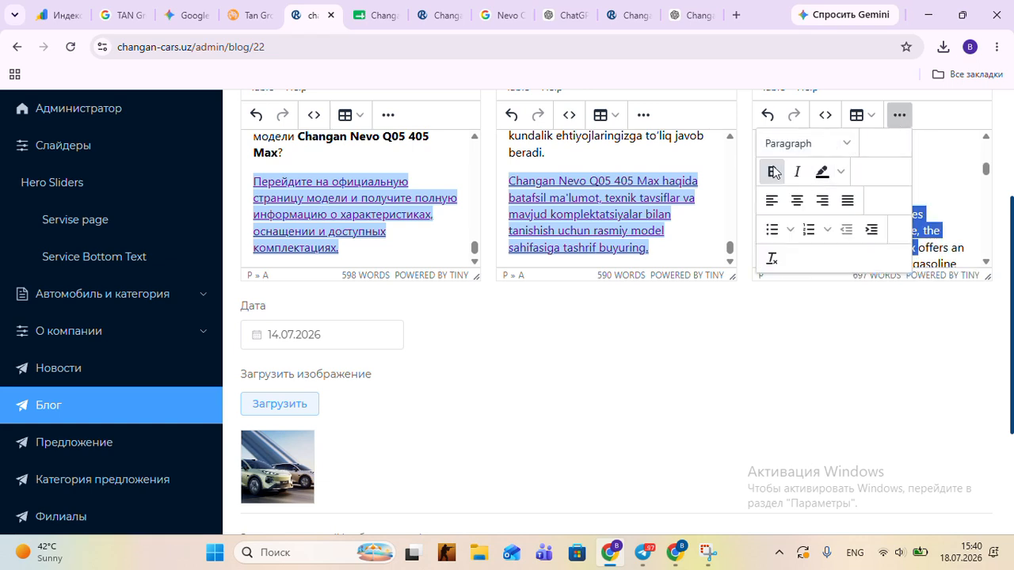
click(898, 115)
click(905, 229)
Step: Remove the bold formatting from "electric vehicle in Uzbekistan" and delete the divider line above the "Advanced Smart Technologies" heading
scroll(919, 217, down, 2)
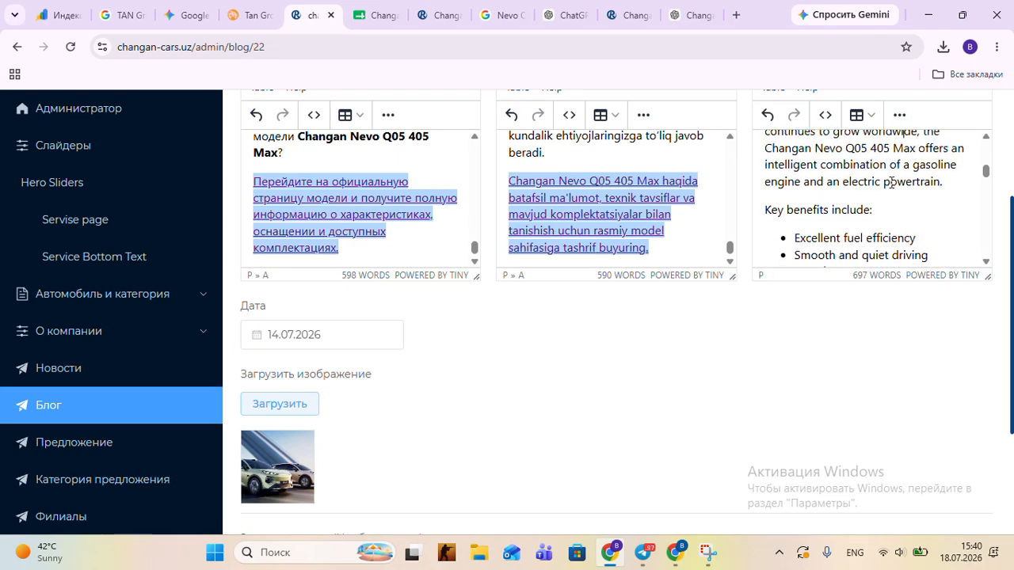
scroll(892, 183, down, 4)
scroll(880, 184, up, 2)
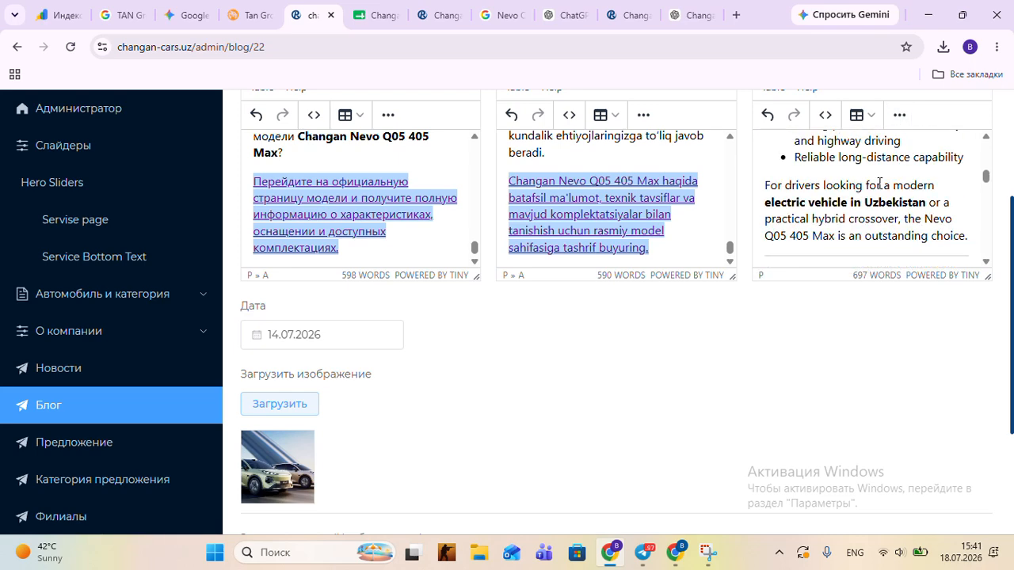
drag(766, 207, 927, 202)
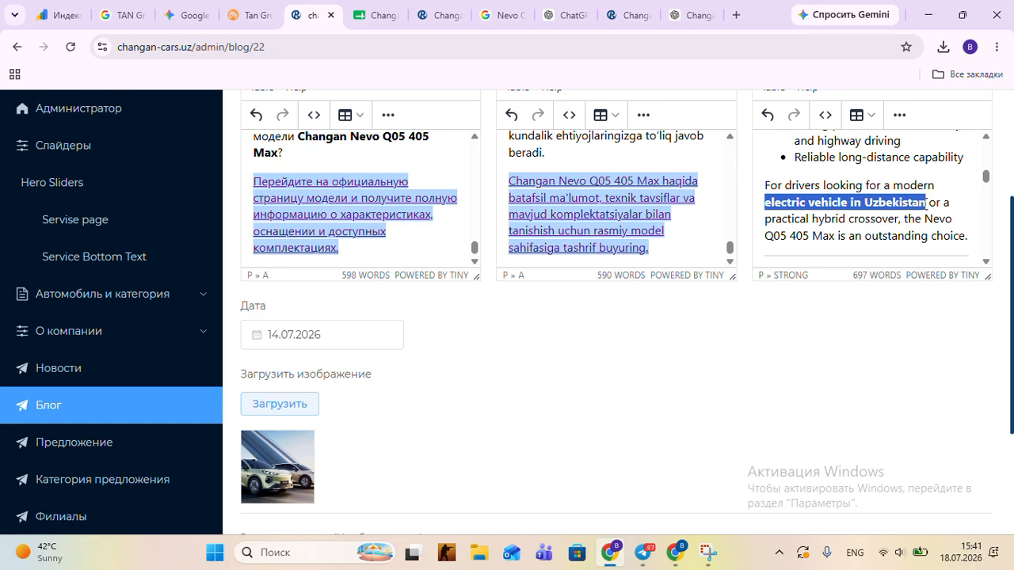
click(899, 115)
click(772, 172)
click(901, 113)
click(911, 191)
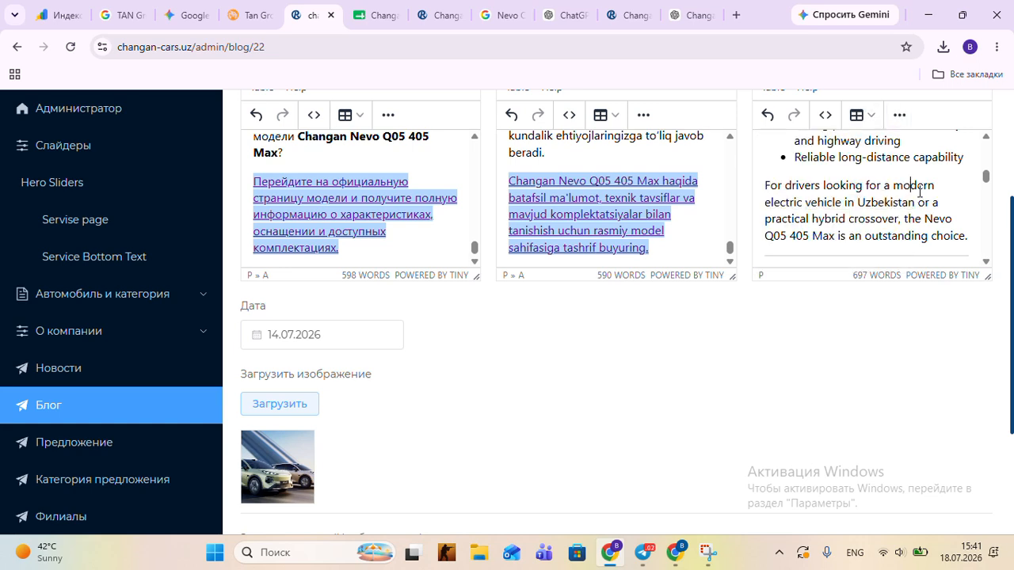
scroll(911, 191, down, 1)
click(770, 190)
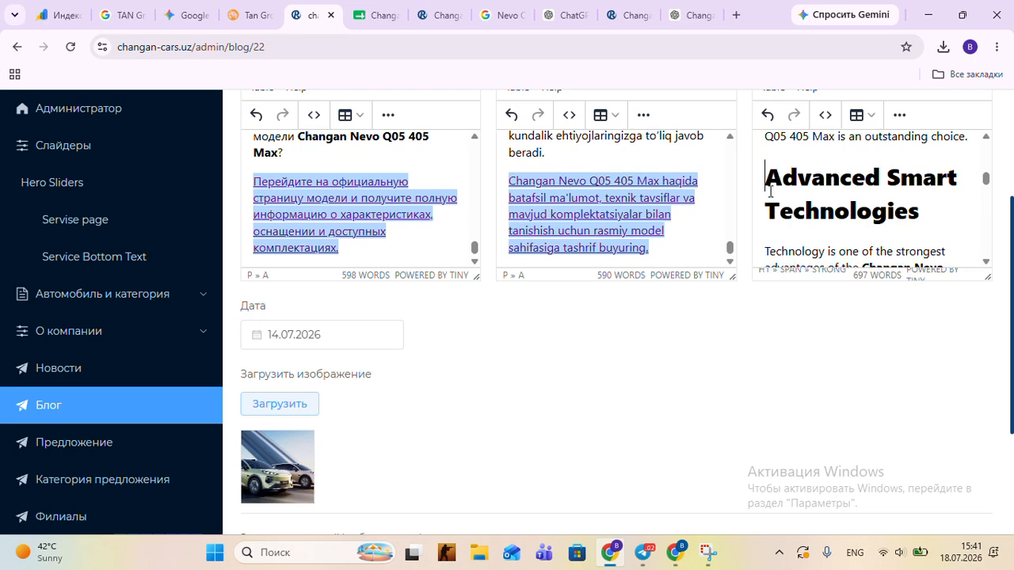
Step: Remove the bold formatting from "Changan Nevo Q05 405 Max" in the hybrid system sentence of the "Perfect for Driving in Tashkent" section
scroll(775, 191, down, 1)
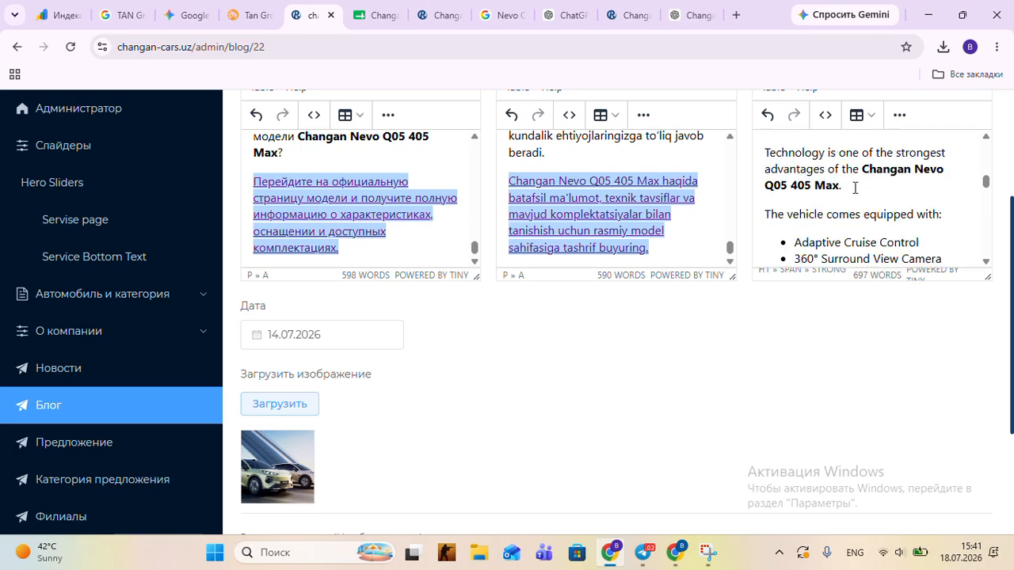
scroll(865, 170, down, 5)
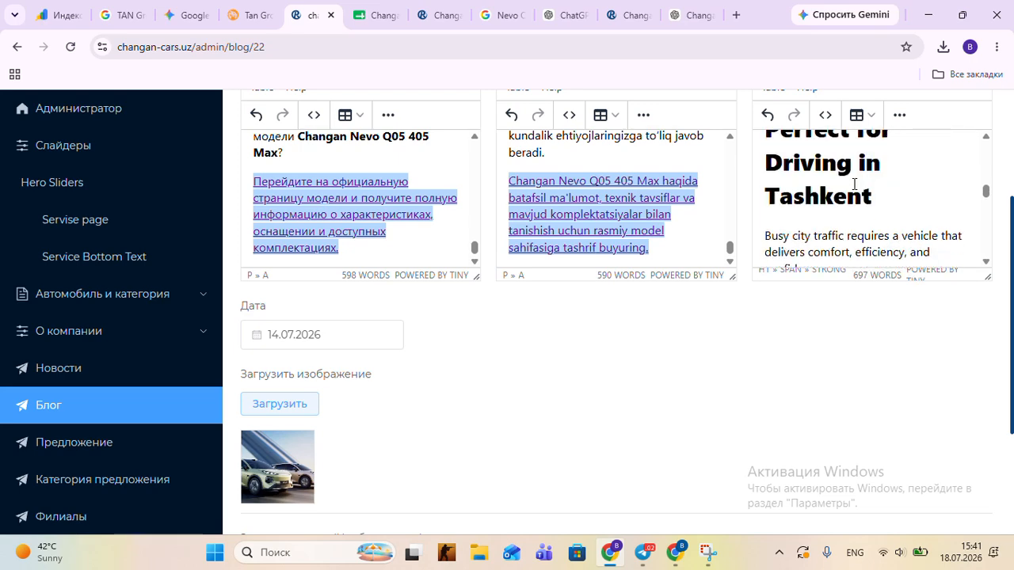
scroll(857, 188, up, 1)
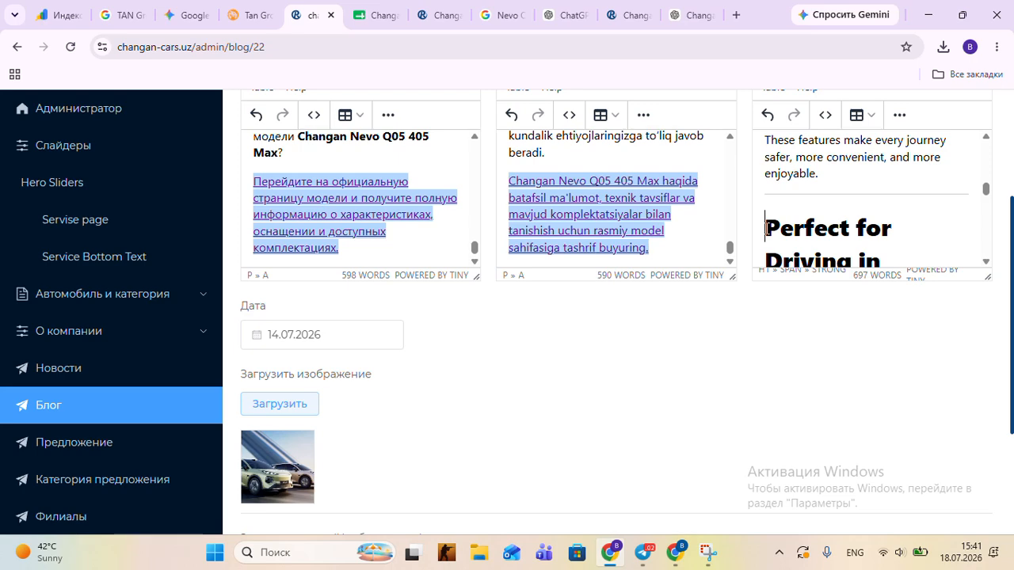
scroll(804, 218, down, 4)
scroll(808, 215, up, 2)
drag(898, 185, 873, 202)
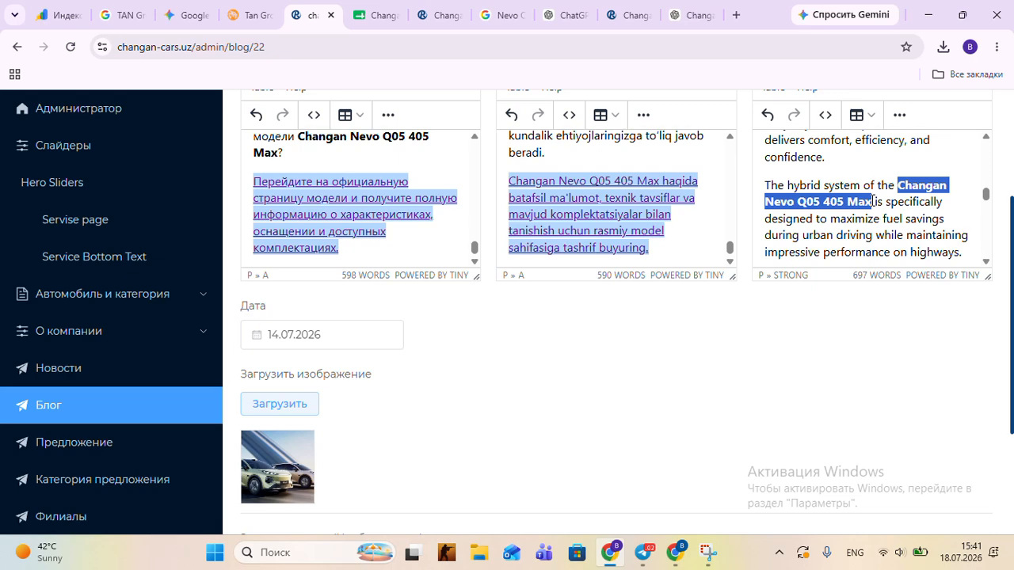
click(899, 115)
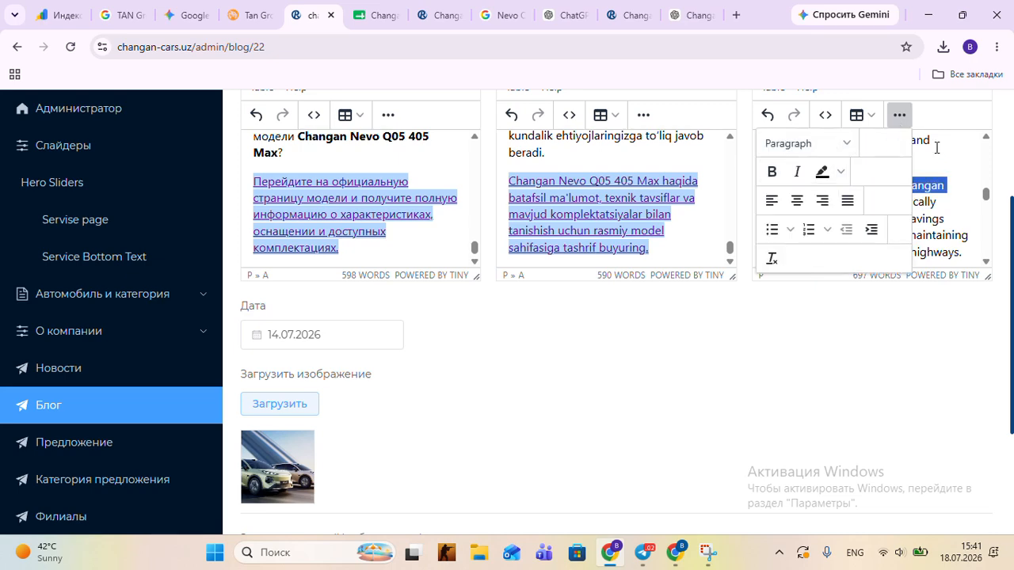
click(903, 118)
Step: Toggle bold on the whole English paragraph beginning "If you're planning to buy an electric car in Tashkent"
scroll(915, 198, down, 3)
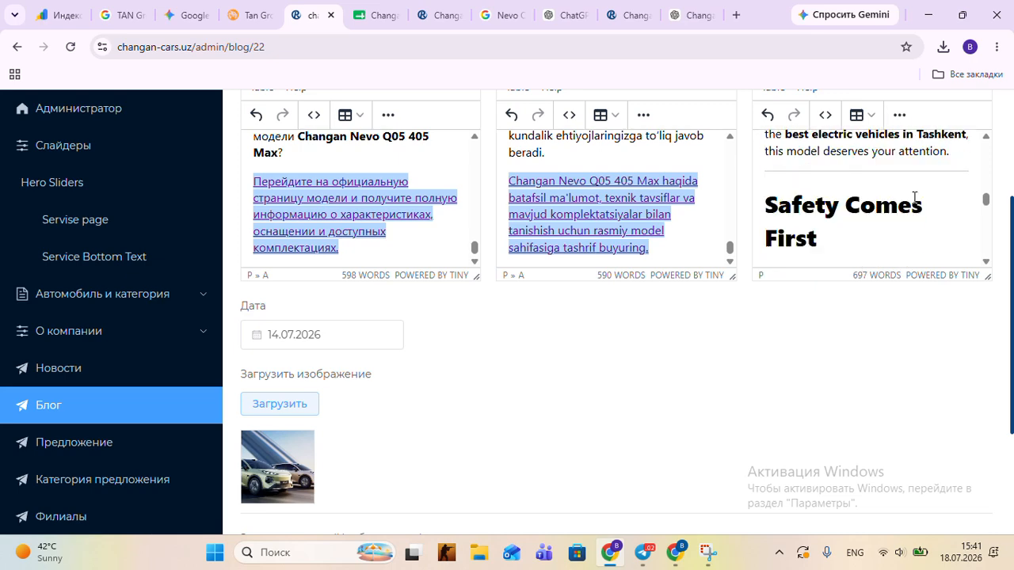
scroll(915, 198, up, 1)
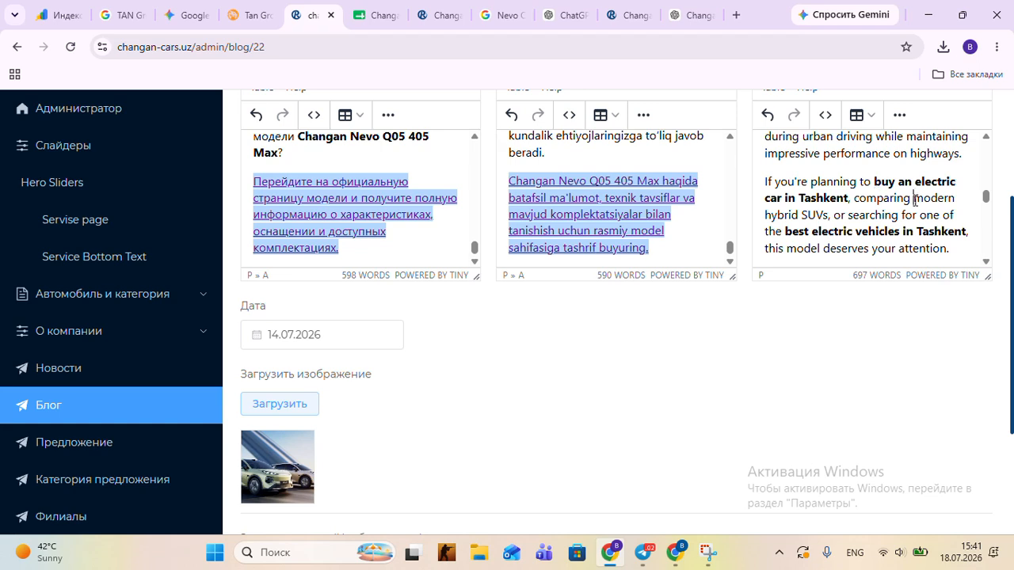
drag(767, 181, 956, 176)
scroll(941, 190, up, 2)
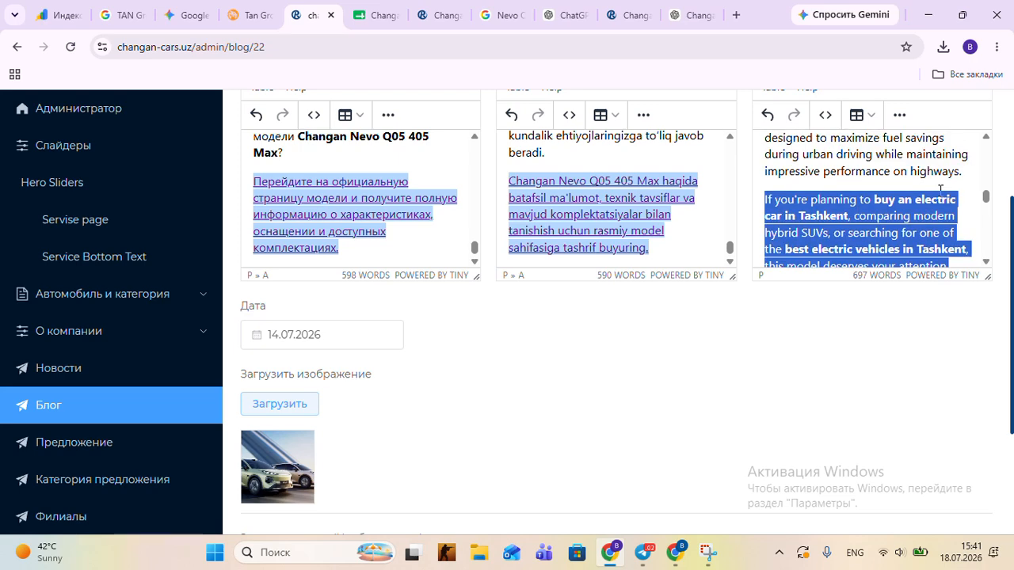
click(899, 115)
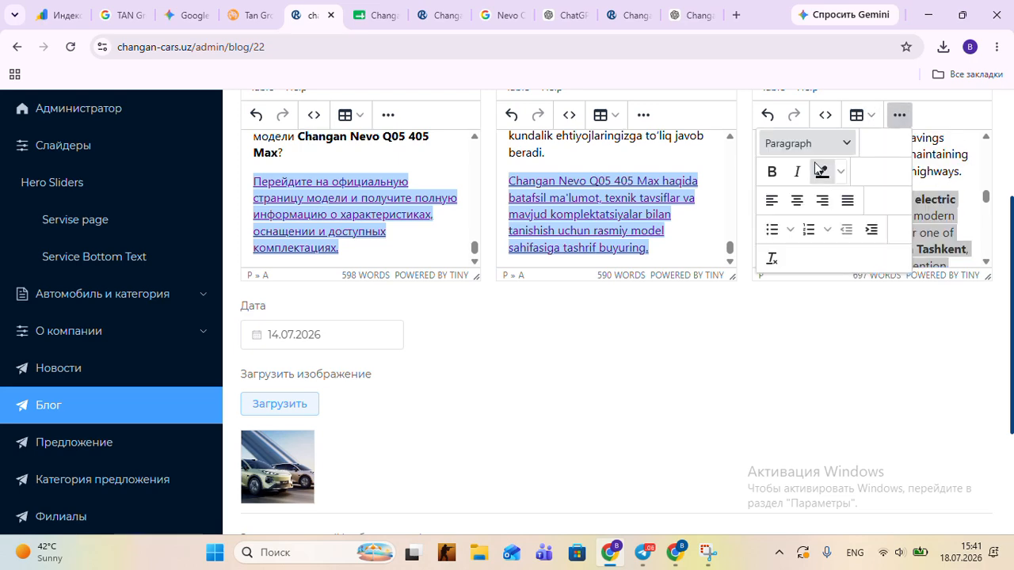
click(772, 171)
click(899, 114)
click(888, 207)
Step: Delete the divider line above the "Safety Comes First" heading in the English content
scroll(899, 201, down, 2)
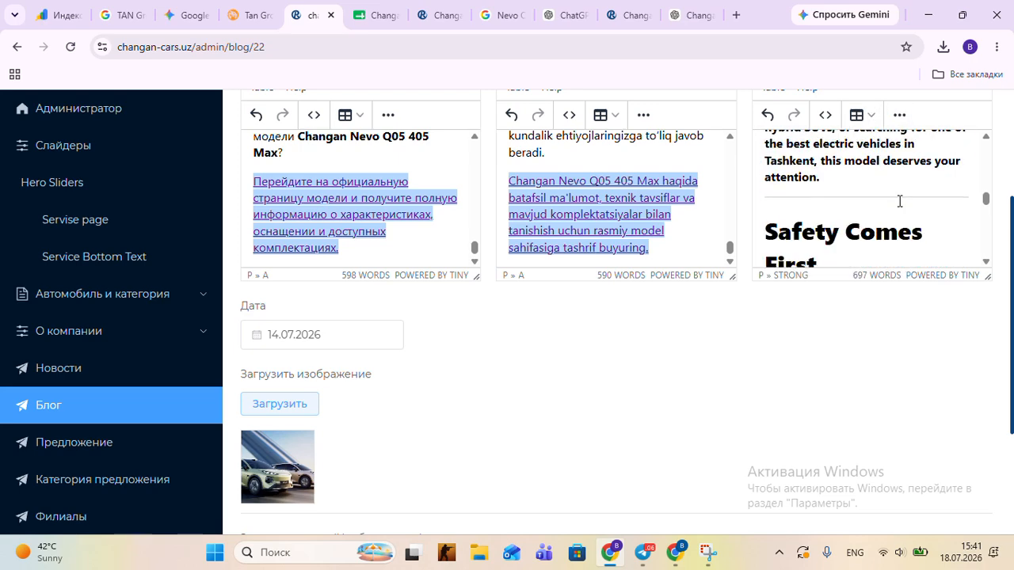
click(767, 231)
key(BackSpace)
scroll(817, 214, up, 2)
scroll(816, 201, down, 2)
scroll(814, 200, up, 2)
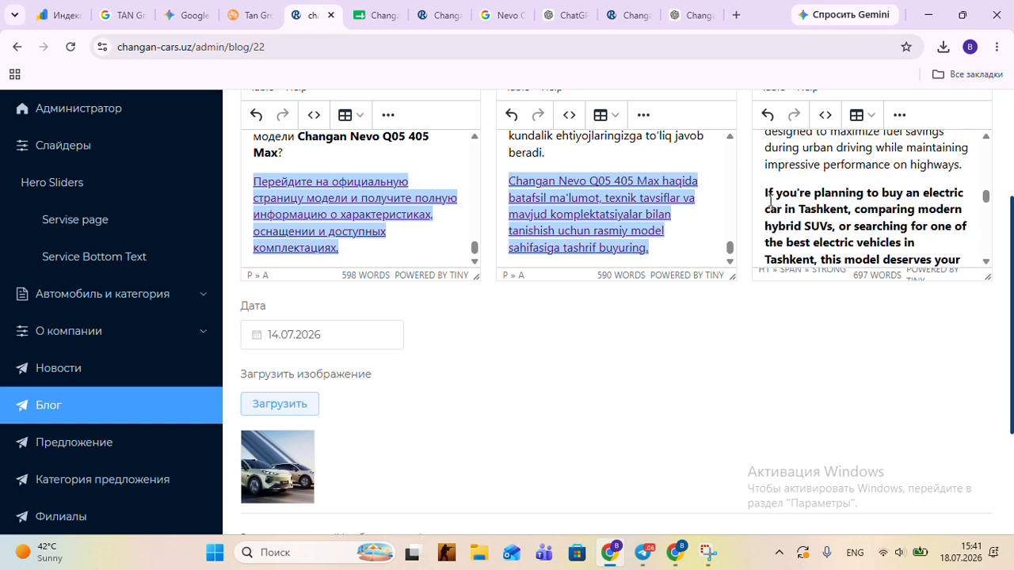
Step: Remove the bold formatting from the English paragraph beginning "If you're planning to buy an electric car in Tashkent"
drag(766, 192, 864, 230)
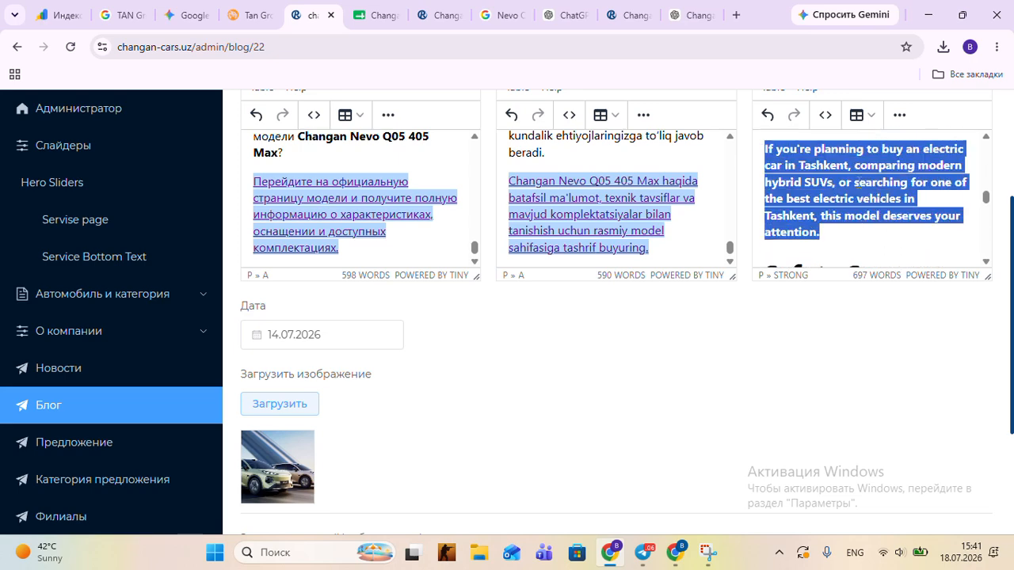
click(899, 116)
click(771, 173)
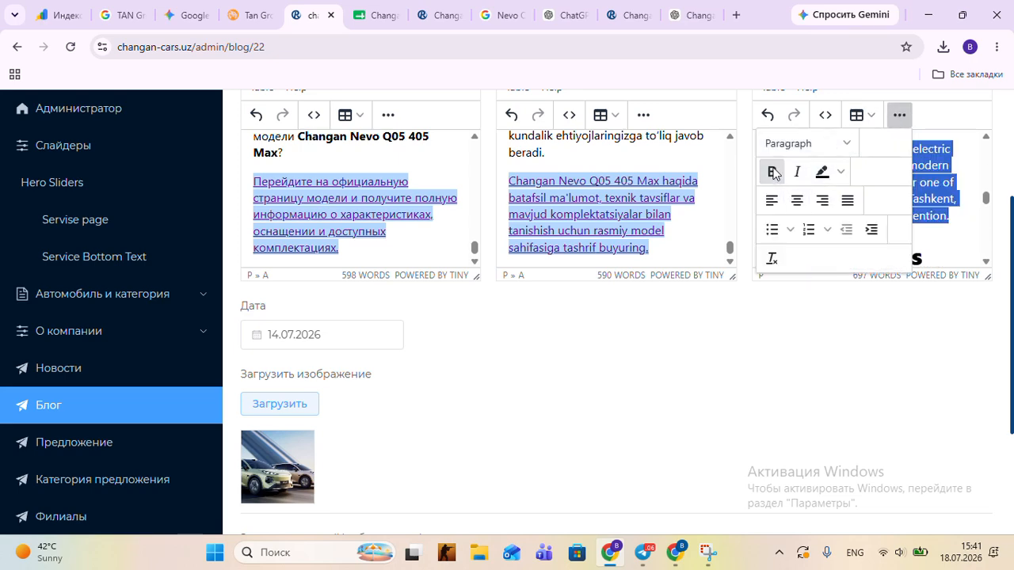
click(899, 115)
Step: Delete the divider line above the "Why Choose Changan?" heading in the English content
scroll(899, 191, down, 1)
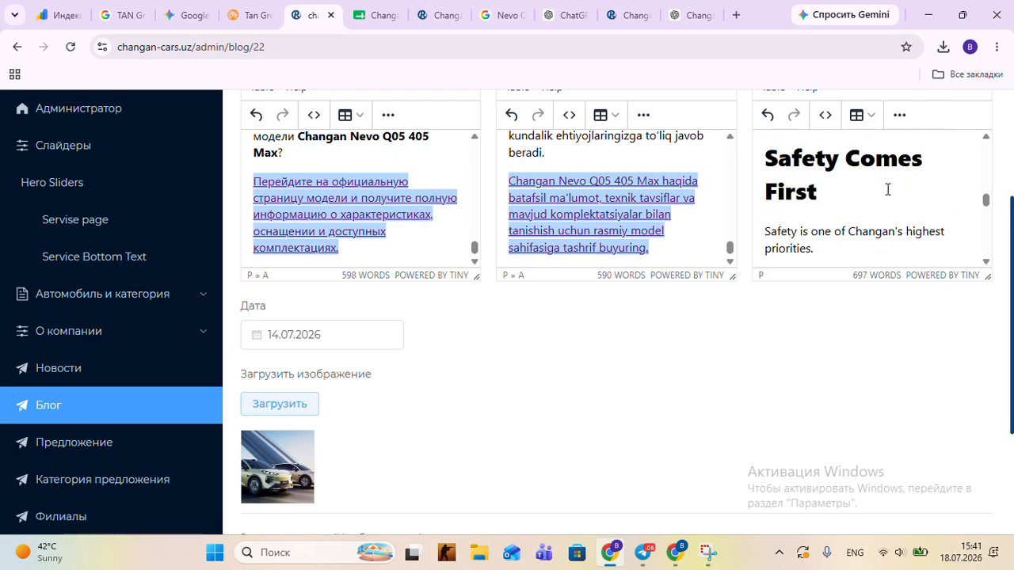
scroll(899, 191, down, 1)
scroll(885, 191, down, 5)
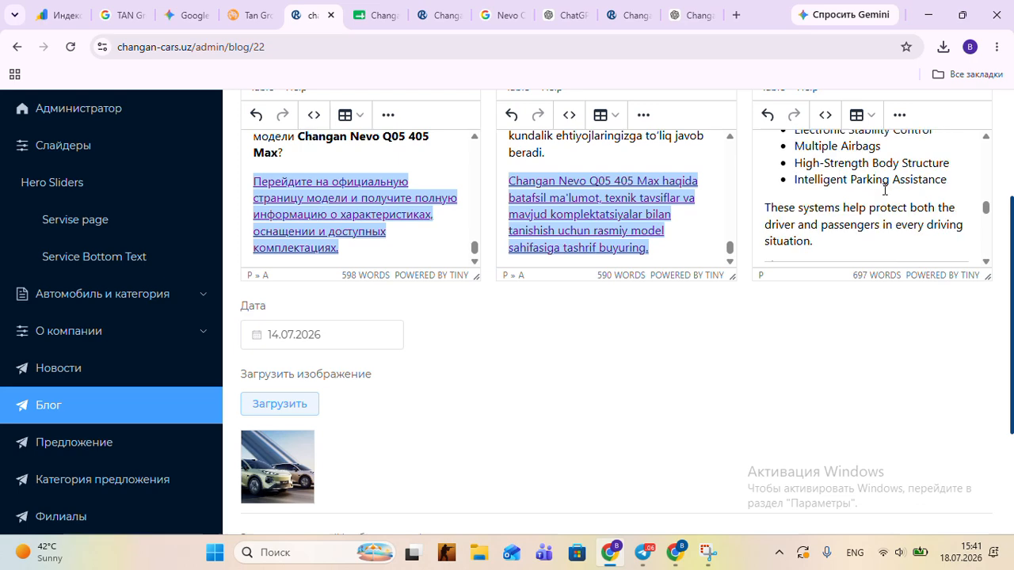
scroll(864, 196, up, 2)
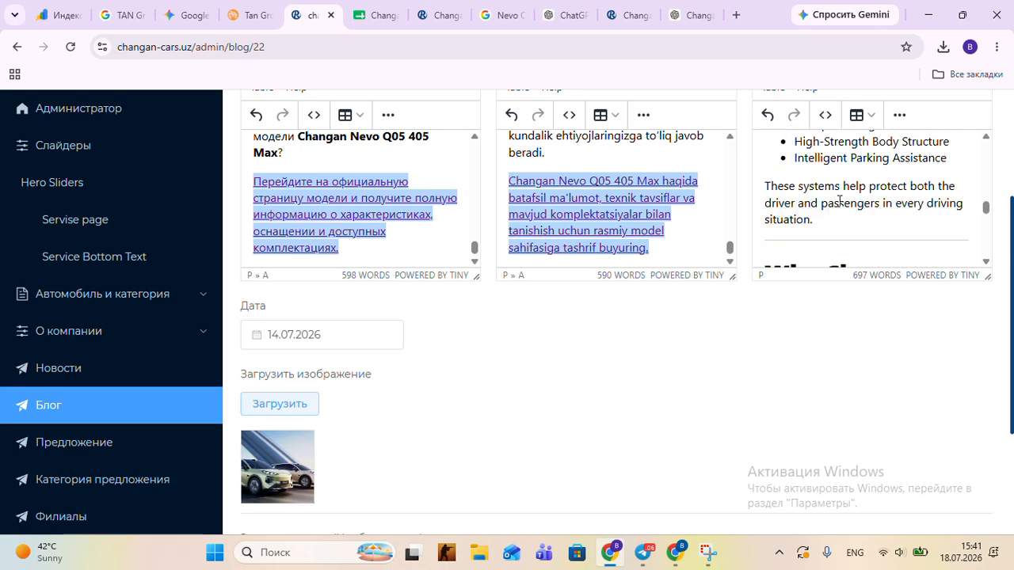
scroll(839, 201, down, 2)
click(768, 175)
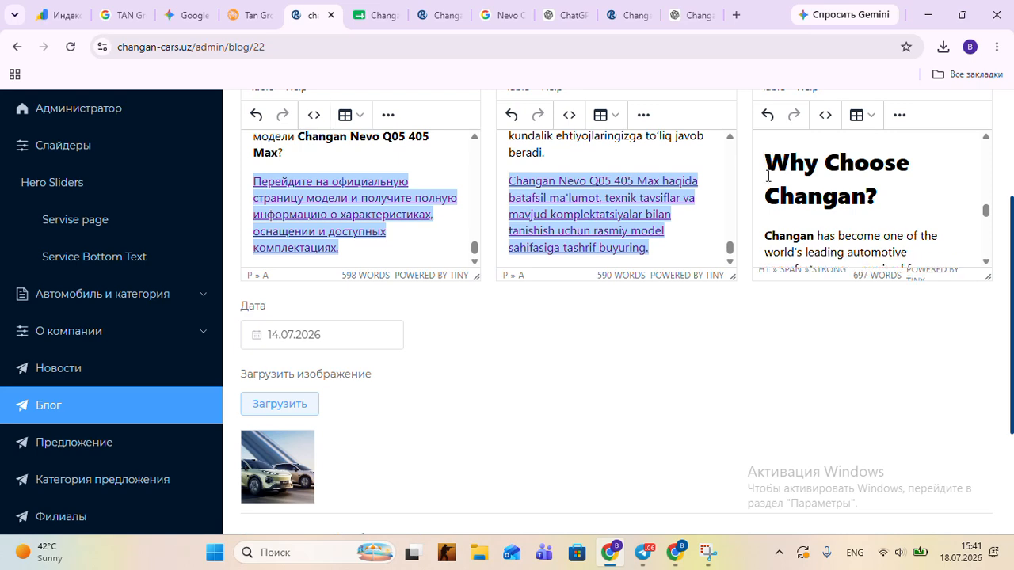
Step: Check the English content from "Why Choose Changan?" down to the "Learn More" heading for remaining divider lines and formatting
scroll(805, 176, down, 2)
scroll(841, 176, down, 5)
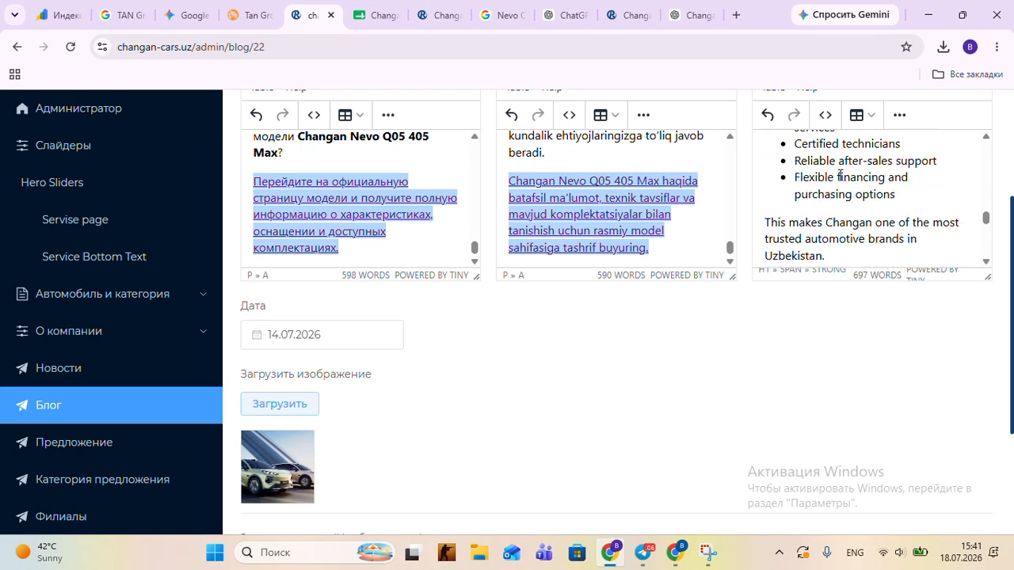
scroll(841, 176, down, 5)
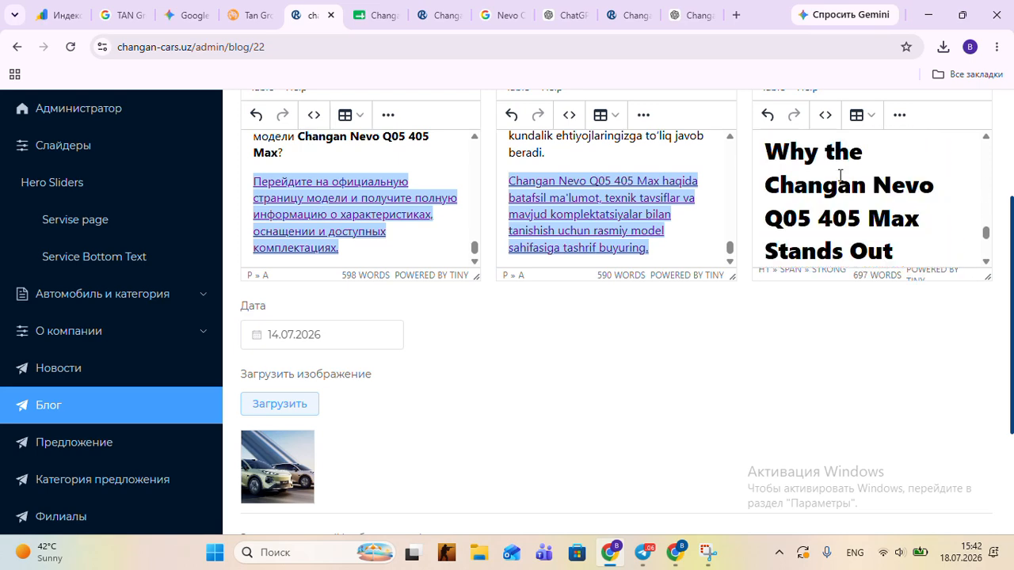
scroll(841, 176, up, 3)
scroll(832, 174, down, 3)
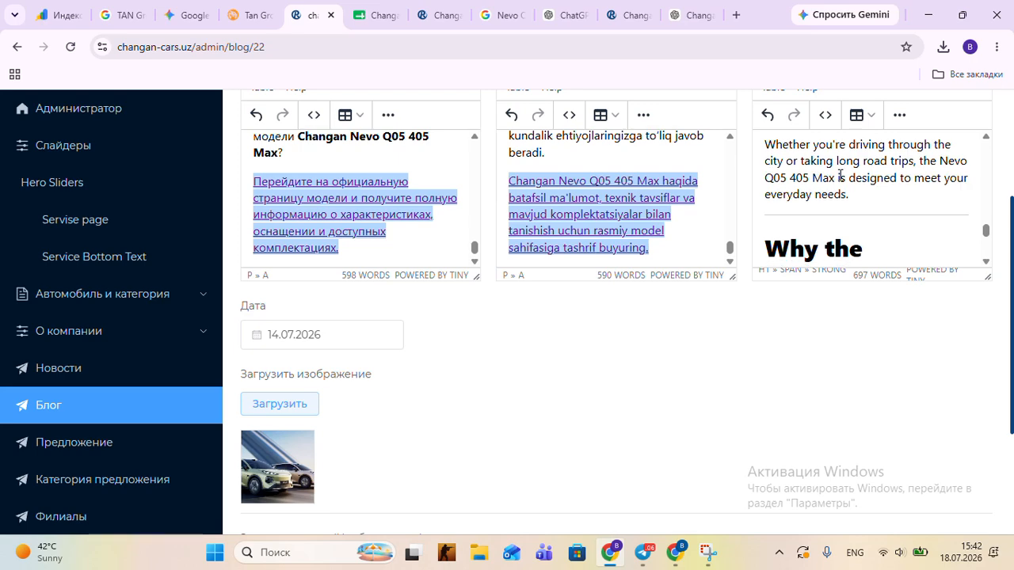
scroll(832, 174, up, 2)
scroll(852, 186, down, 5)
scroll(855, 191, down, 3)
scroll(856, 191, up, 3)
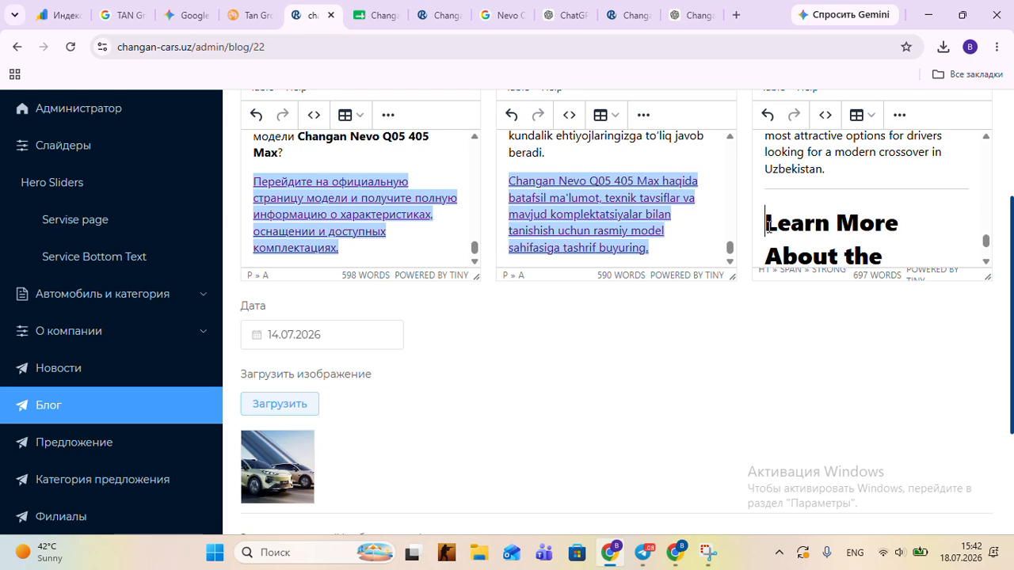
Step: Select the closing English paragraph beginning "Visit the official model page" and open the link settings for it
scroll(768, 228, down, 5)
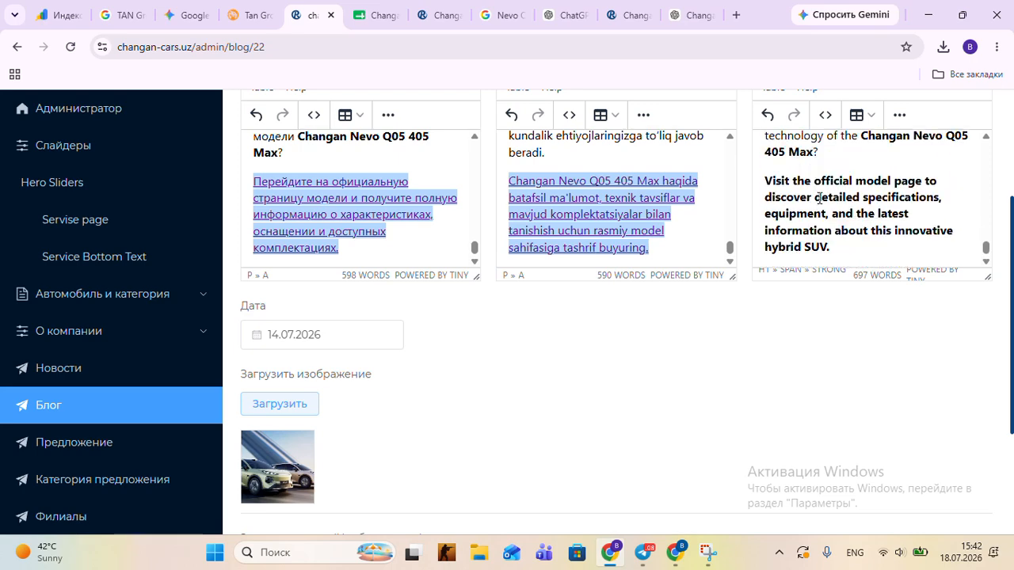
scroll(845, 195, up, 2)
scroll(871, 158, down, 2)
drag(768, 179, 872, 243)
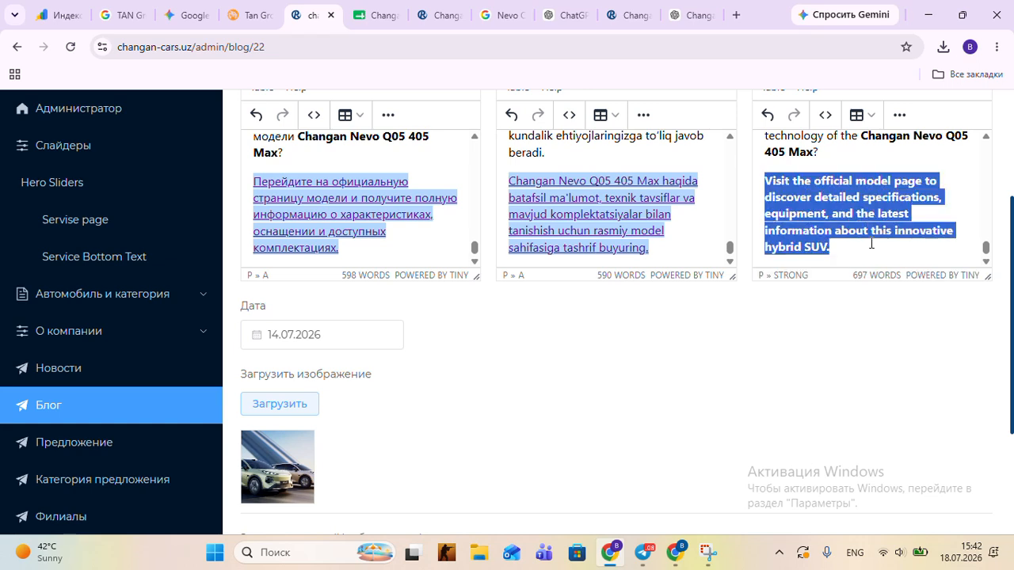
right_click(808, 190)
click(845, 202)
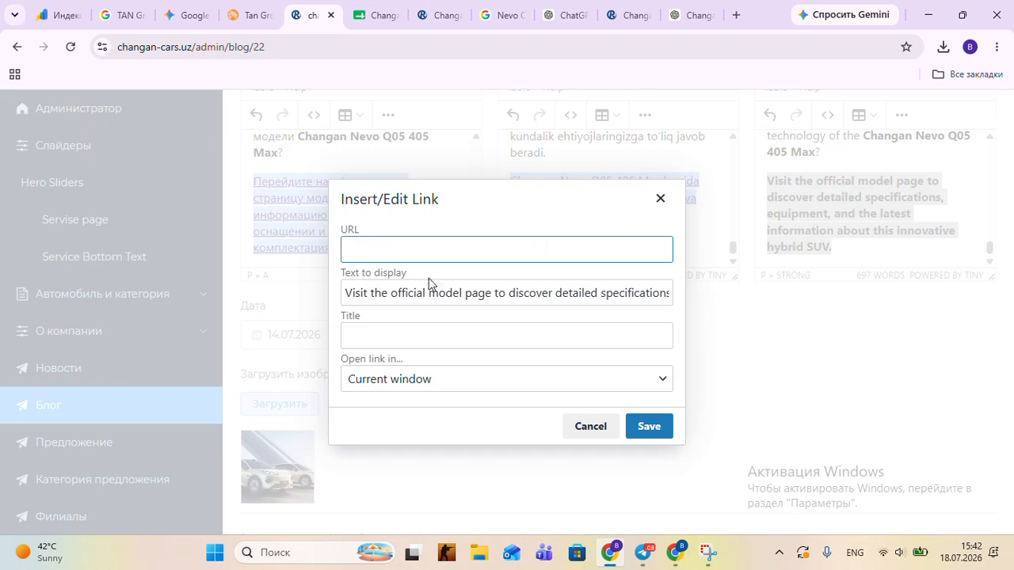
Step: Switch the public Changan Nevo Q05 405 Max model page to English and copy its address
click(639, 14)
click(985, 116)
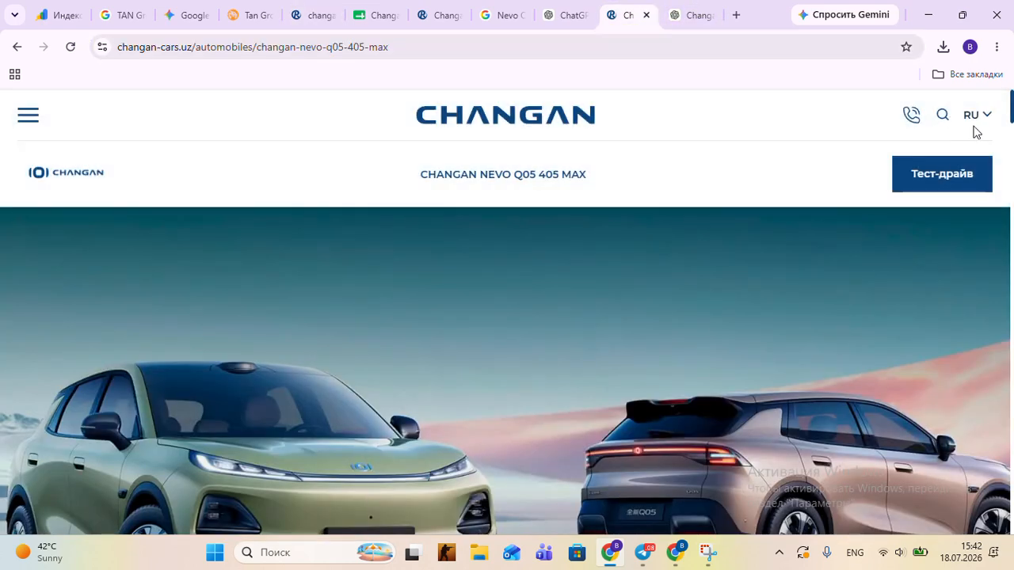
click(976, 188)
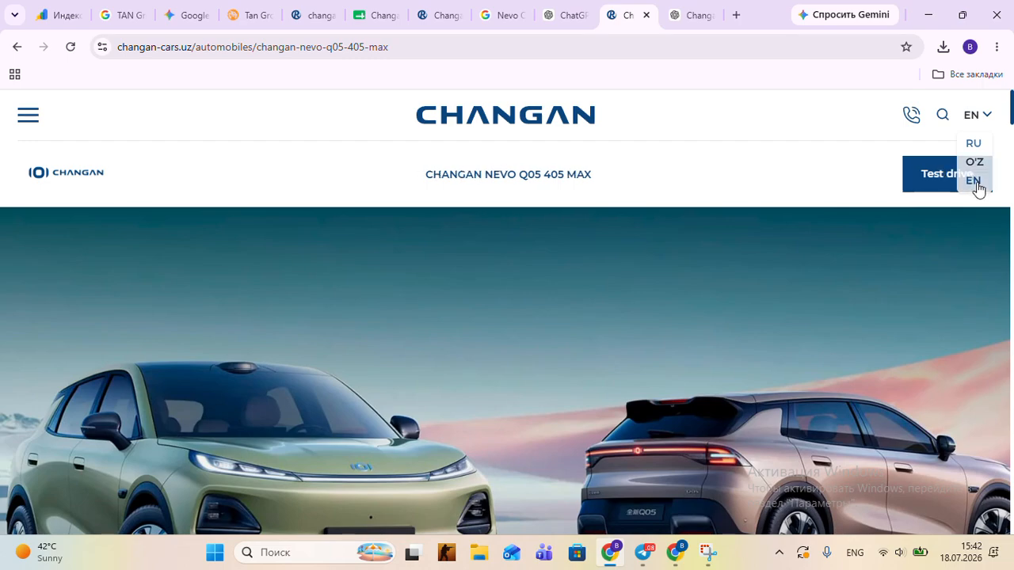
scroll(363, 302, down, 3)
scroll(363, 301, up, 5)
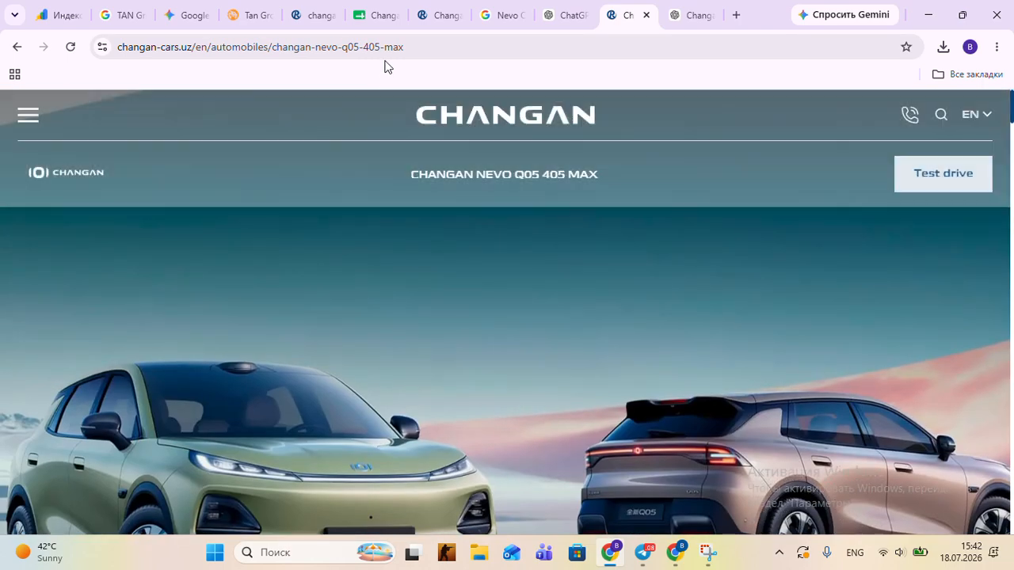
click(407, 50)
key(ctrl+c)
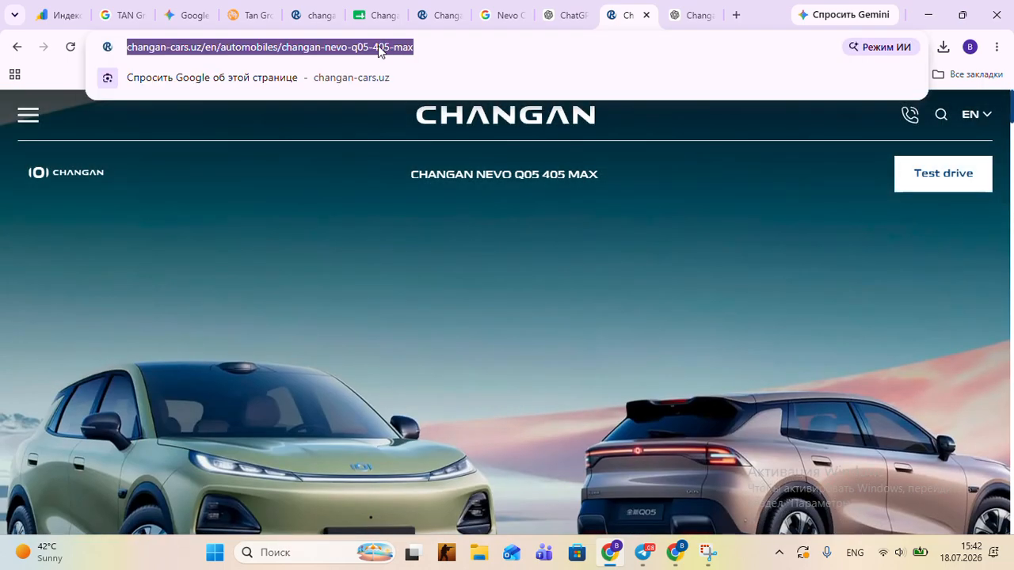
right_click(378, 47)
click(434, 186)
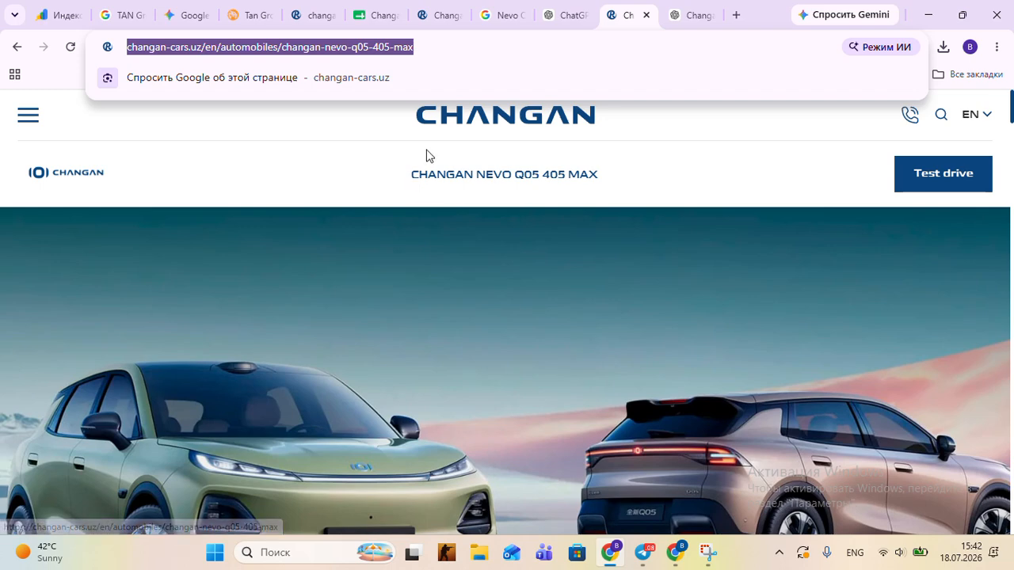
click(313, 8)
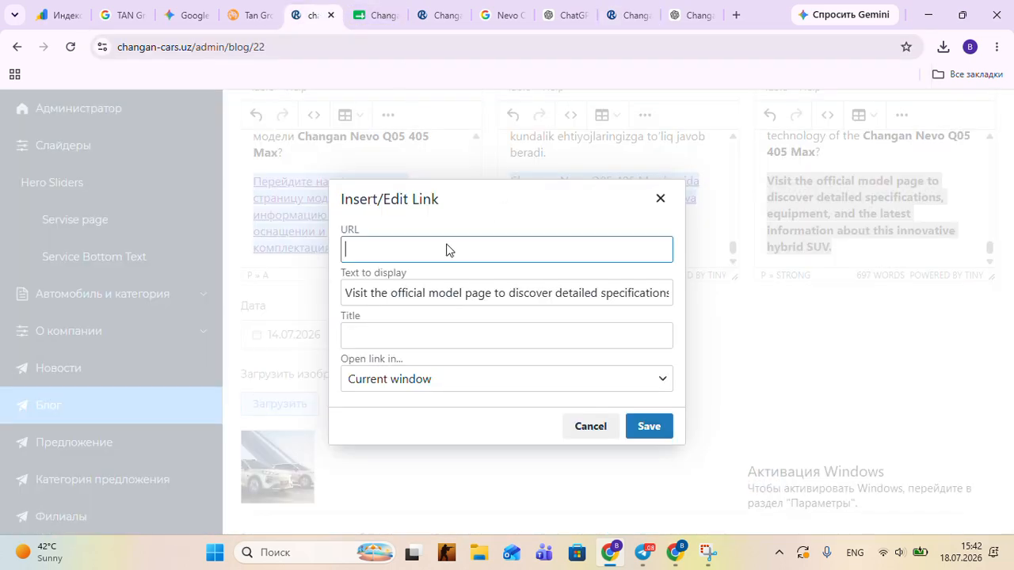
right_click(364, 252)
click(400, 387)
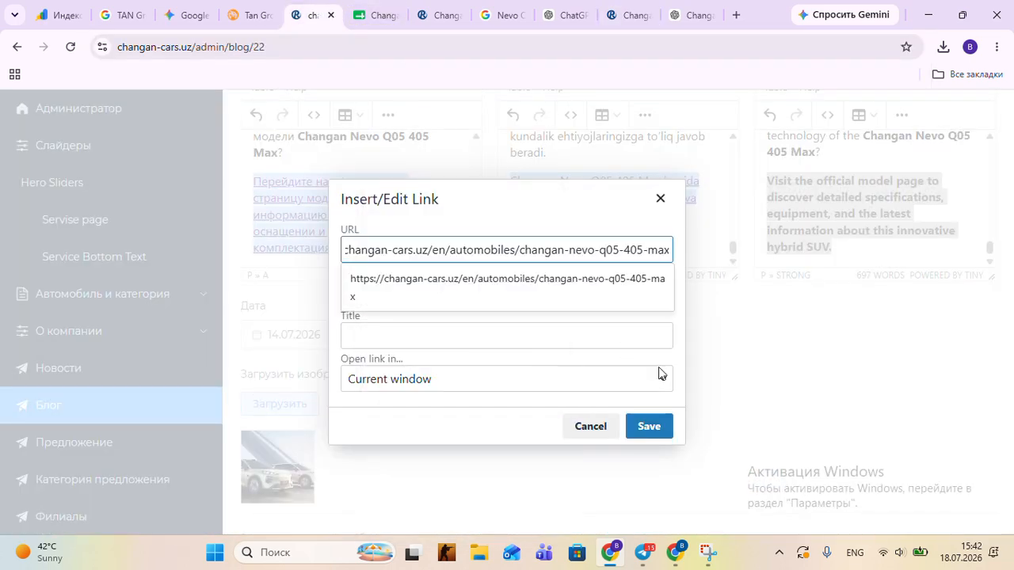
click(563, 298)
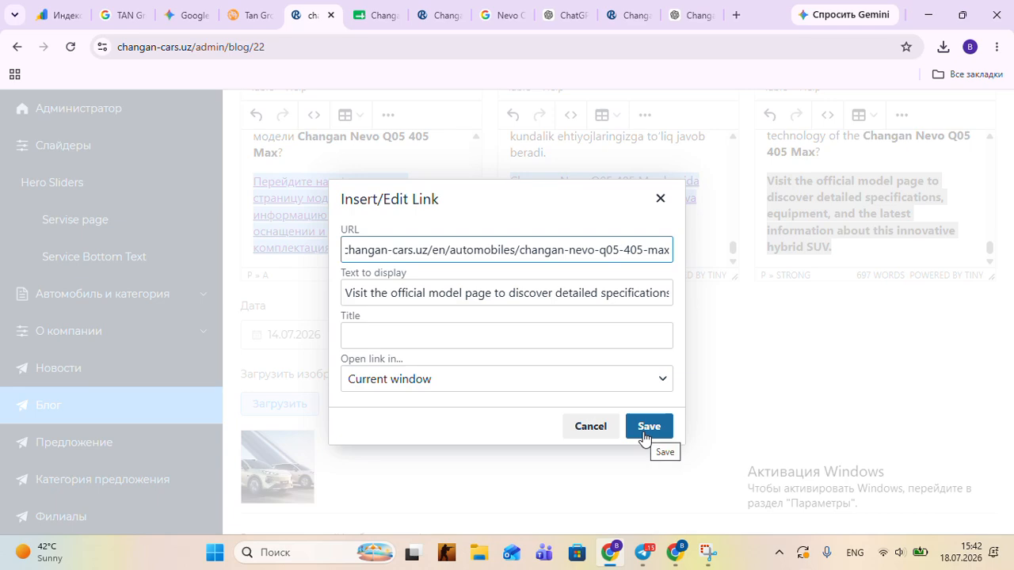
click(646, 434)
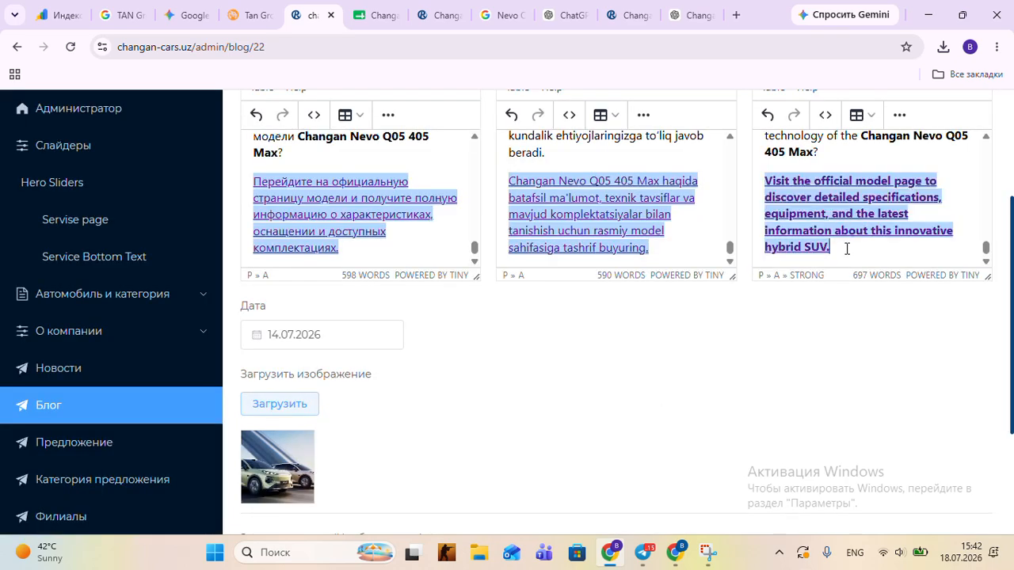
Step: Turn off bold for the linked English call-to-action paragraph
click(899, 114)
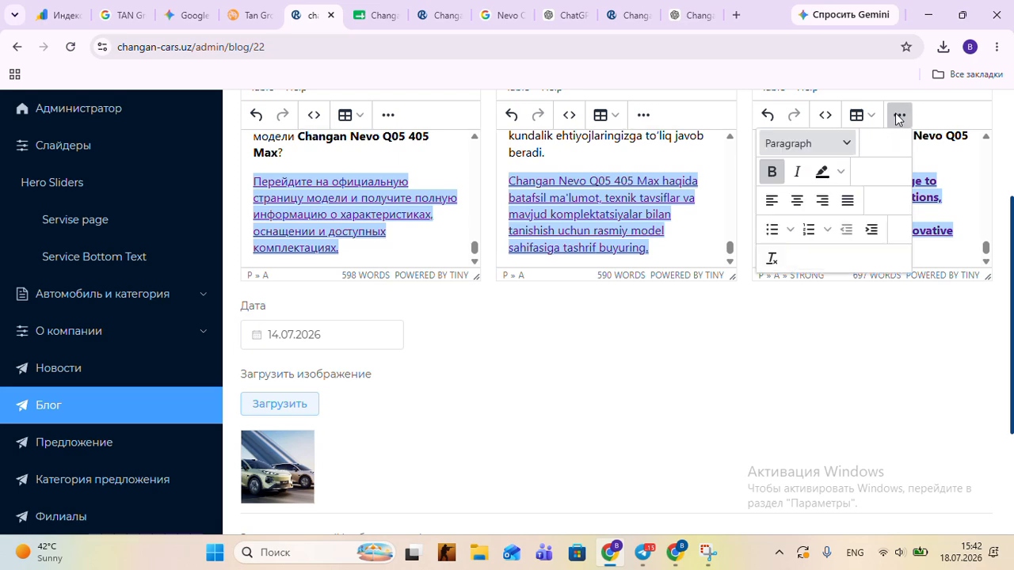
click(771, 175)
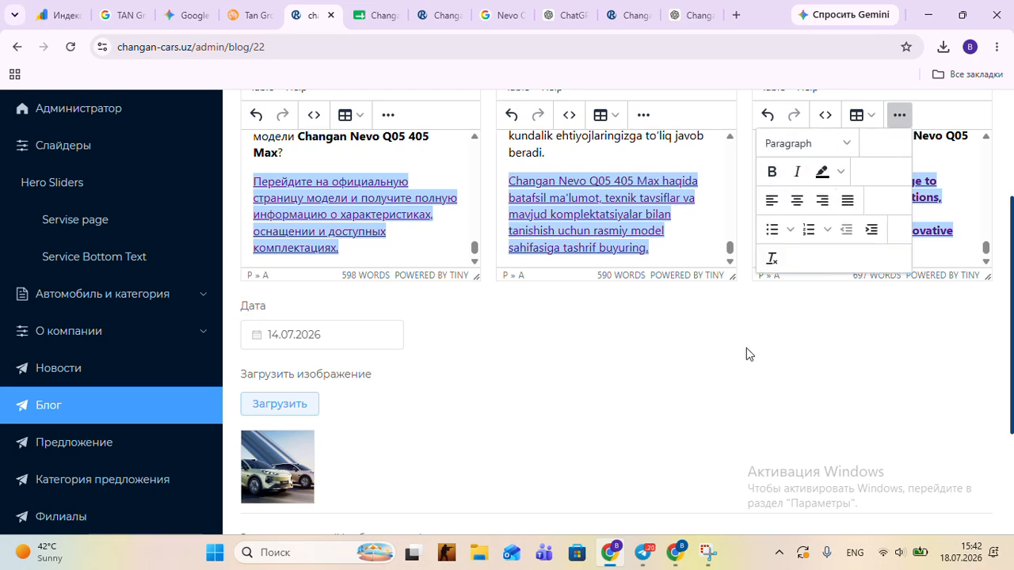
click(899, 115)
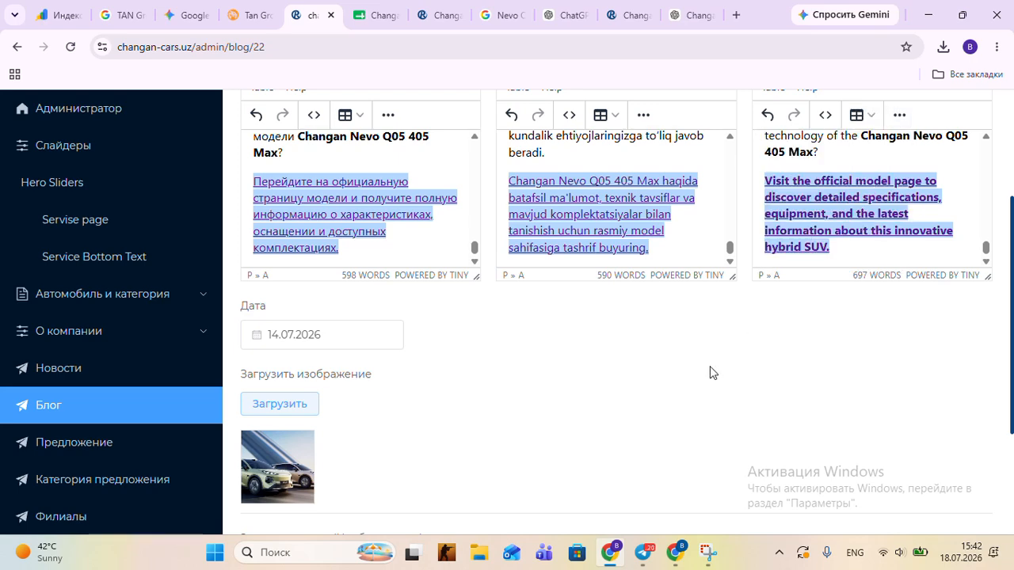
Step: Enter 1 in the optional video field, clear it again, and submit the blog post update
scroll(682, 349, up, 3)
scroll(673, 344, down, 5)
click(424, 427)
scroll(424, 418, down, 3)
scroll(425, 417, up, 7)
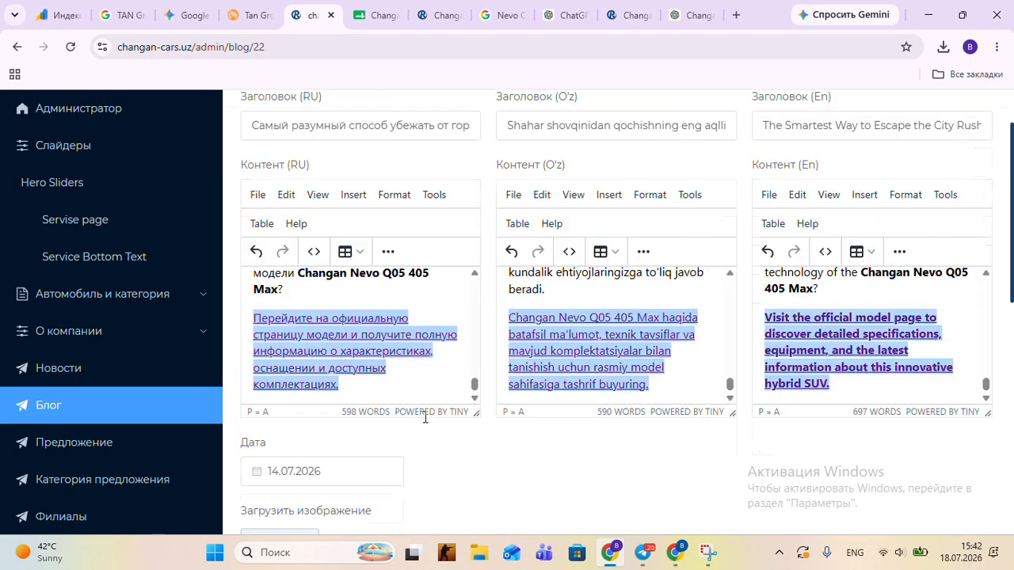
scroll(432, 412, up, 1)
scroll(533, 270, down, 5)
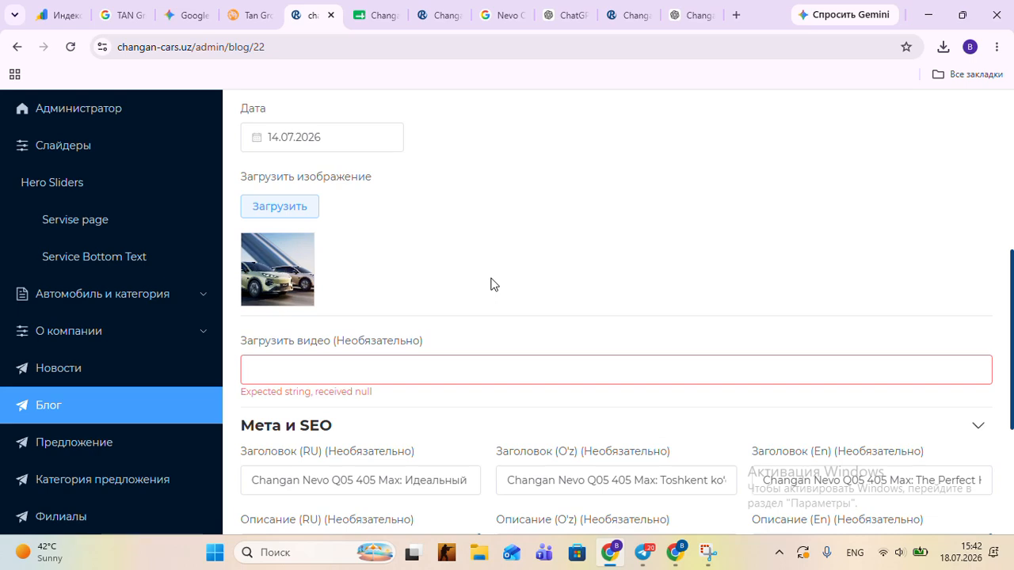
scroll(490, 284, down, 3)
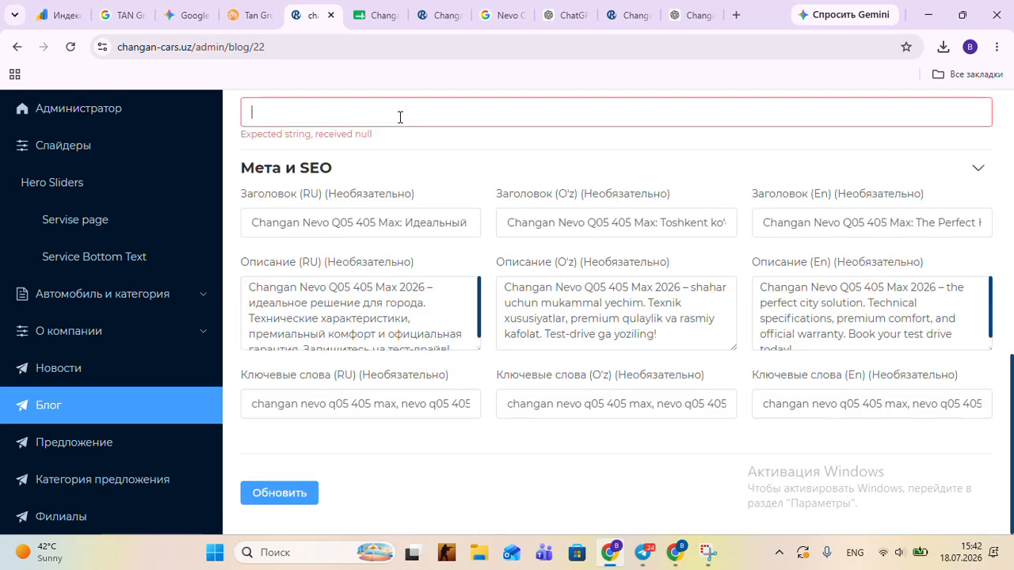
text(1)
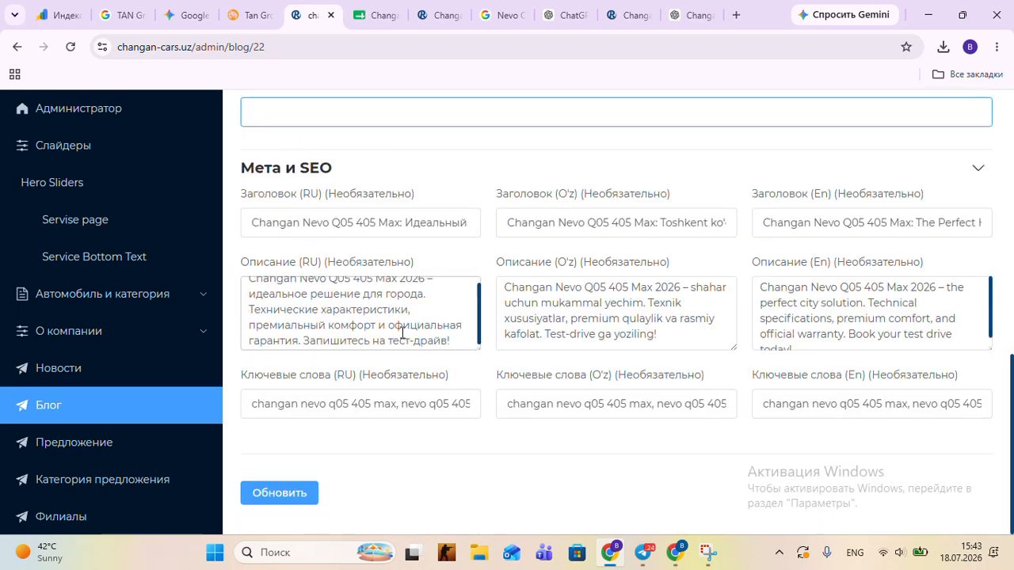
click(287, 494)
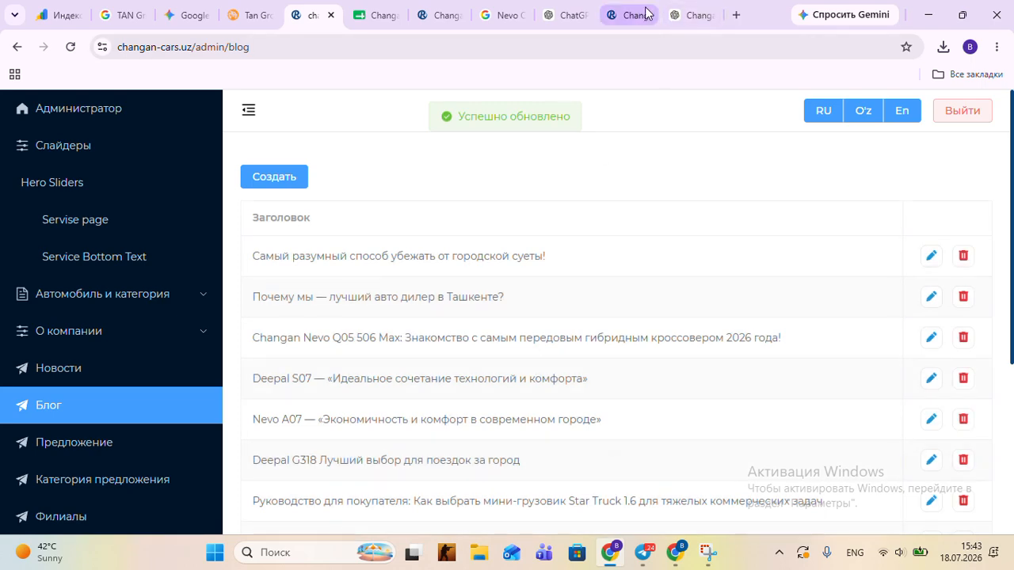
Step: Switch the public Changan Nevo Q05 405 Max page to Uzbek and go to the site's home page
click(626, 9)
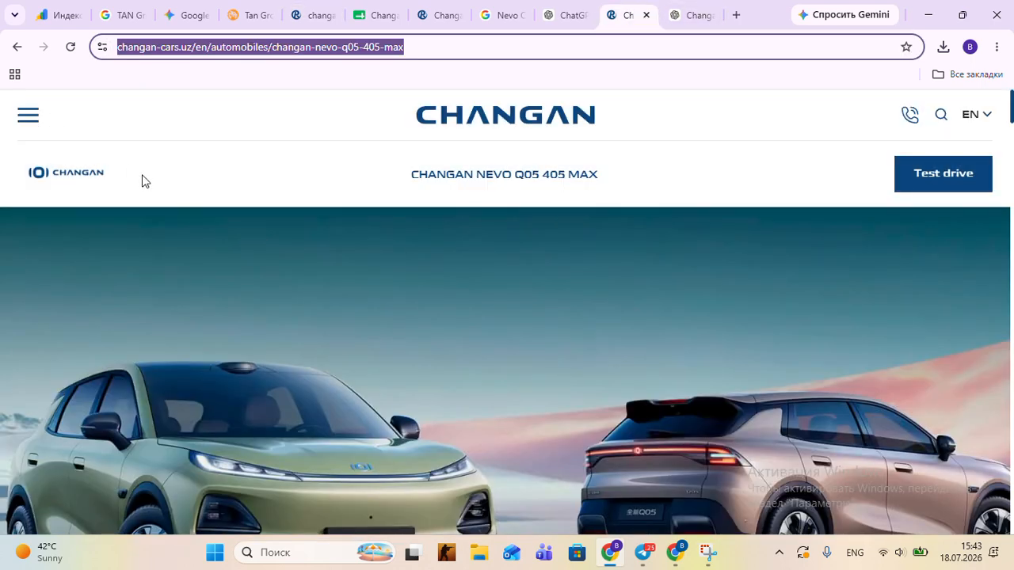
click(29, 117)
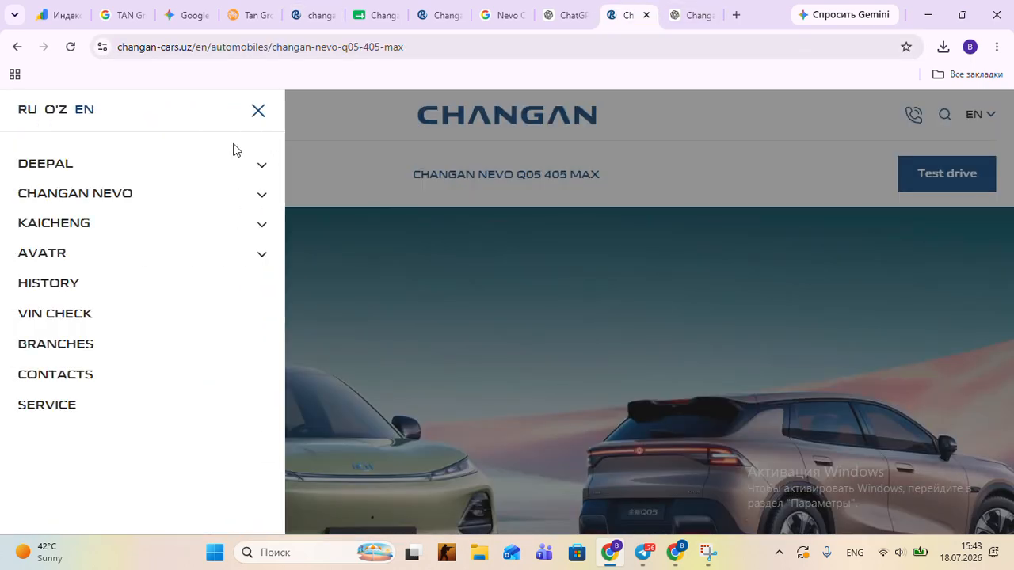
click(61, 111)
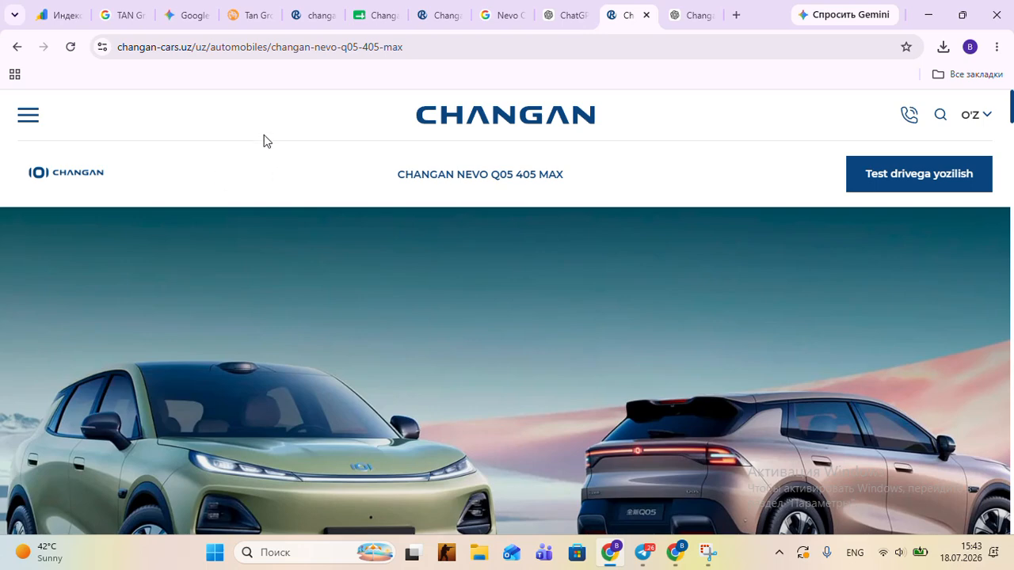
click(491, 124)
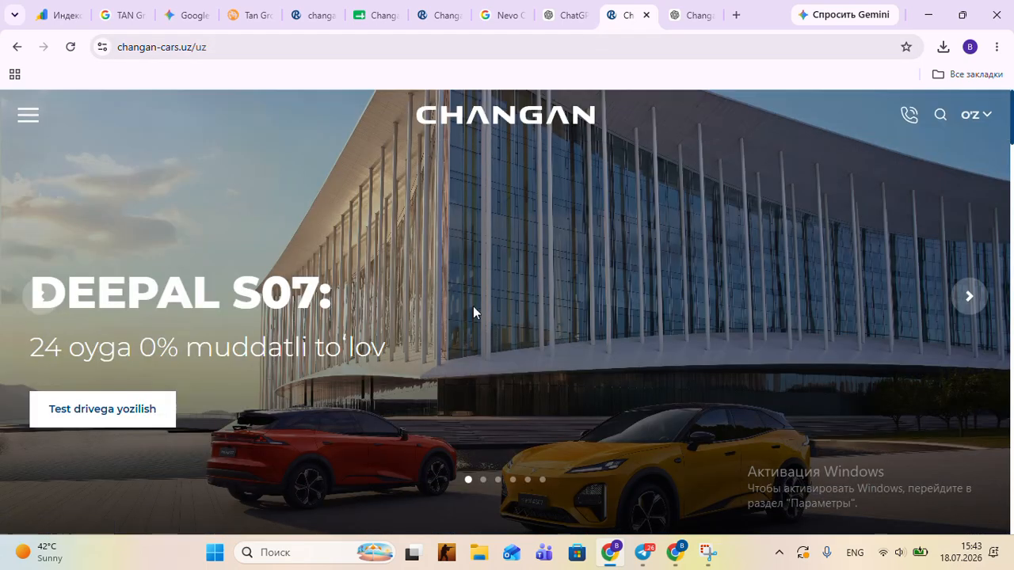
Step: Open the Uzbek blog page at changan-cars.uz/uz/blog and dismiss the Nevo Q05 promotional popup
click(326, 45)
click(339, 46)
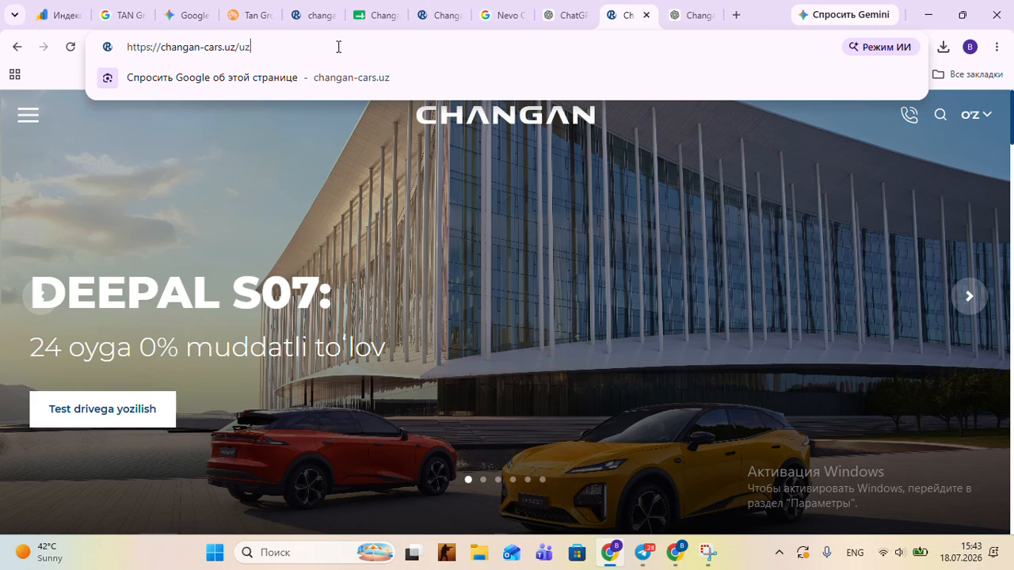
text(/BLOG)
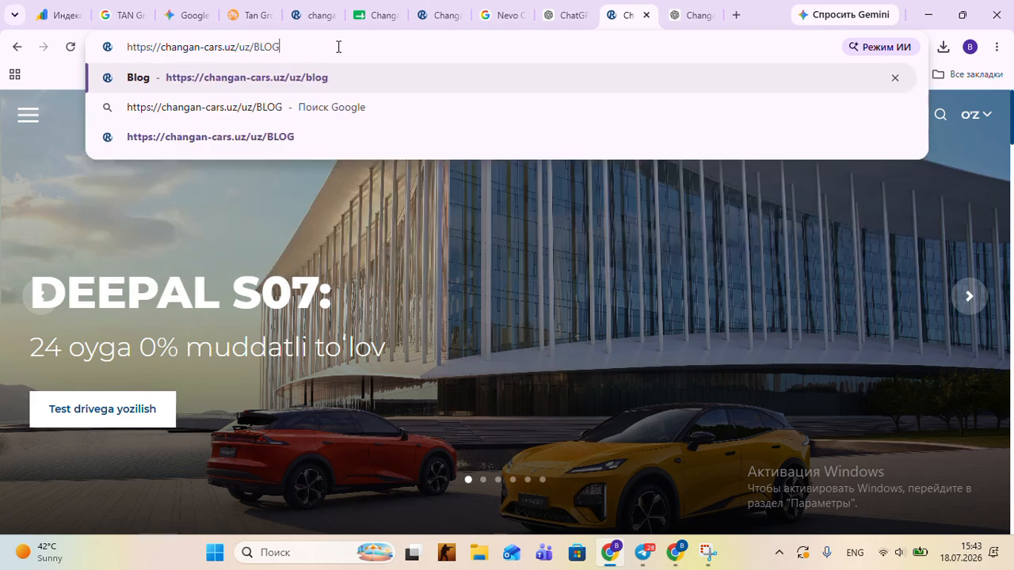
key(BackSpace)
key(BackSpace)
key(BackSpace)
key(BackSpace)
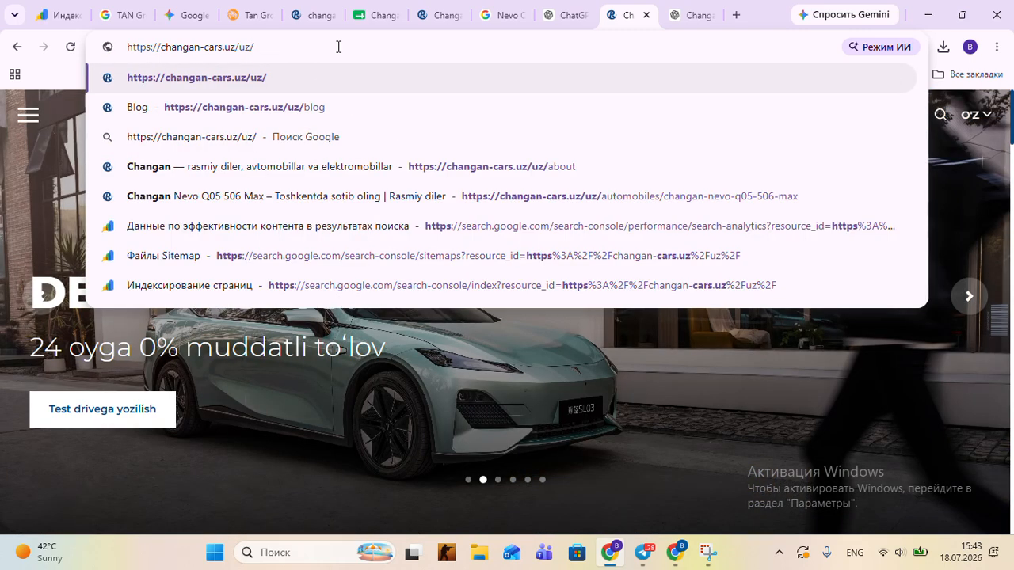
text(b)
key(Return)
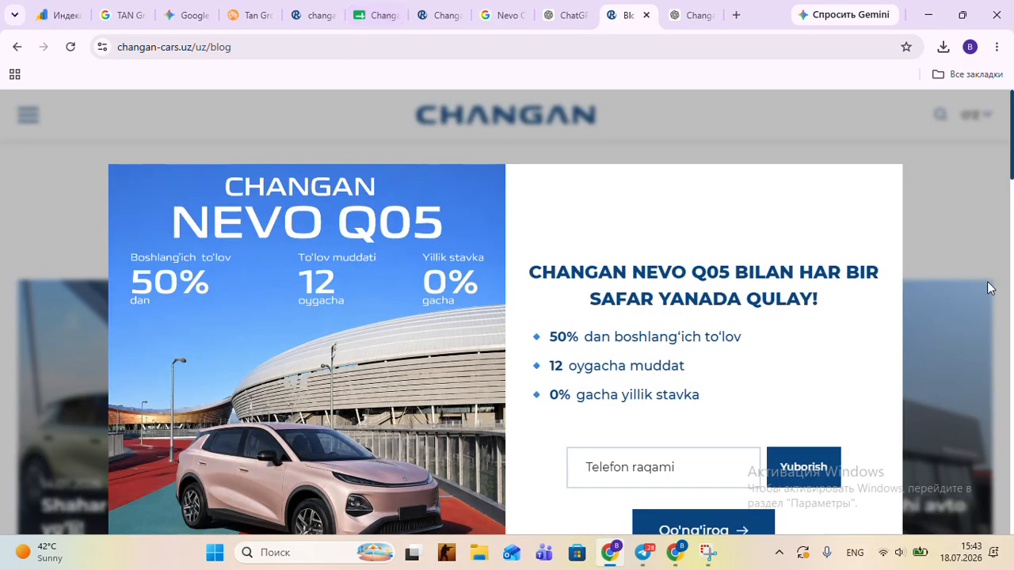
click(990, 288)
Step: Open the post "Shahar shovqinidan qochishning eng aqlli yo‘li!" and check its text and formatting through to the closing link
scroll(937, 224, down, 5)
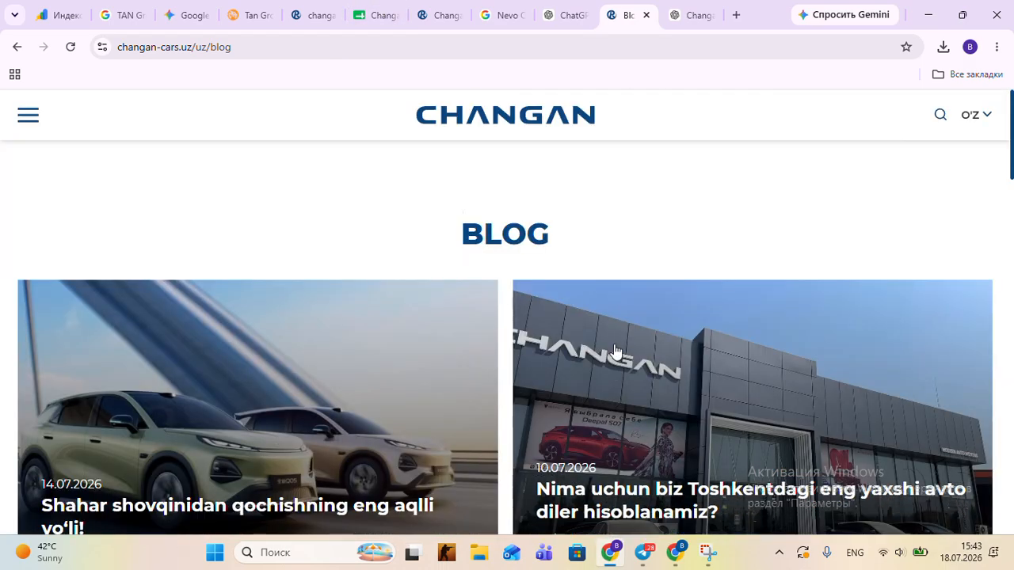
scroll(615, 351, down, 3)
click(240, 296)
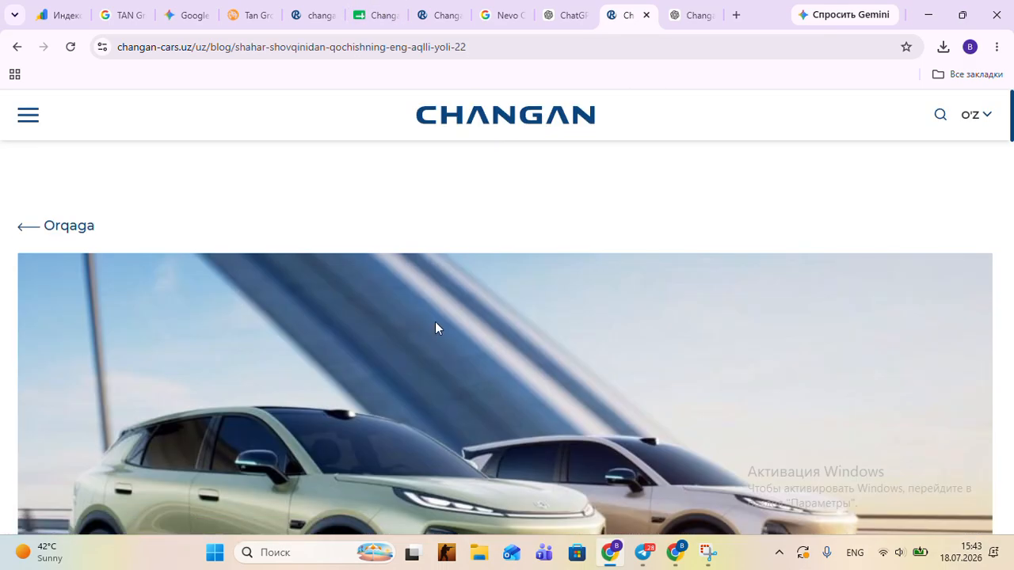
scroll(428, 327, down, 6)
scroll(436, 328, up, 2)
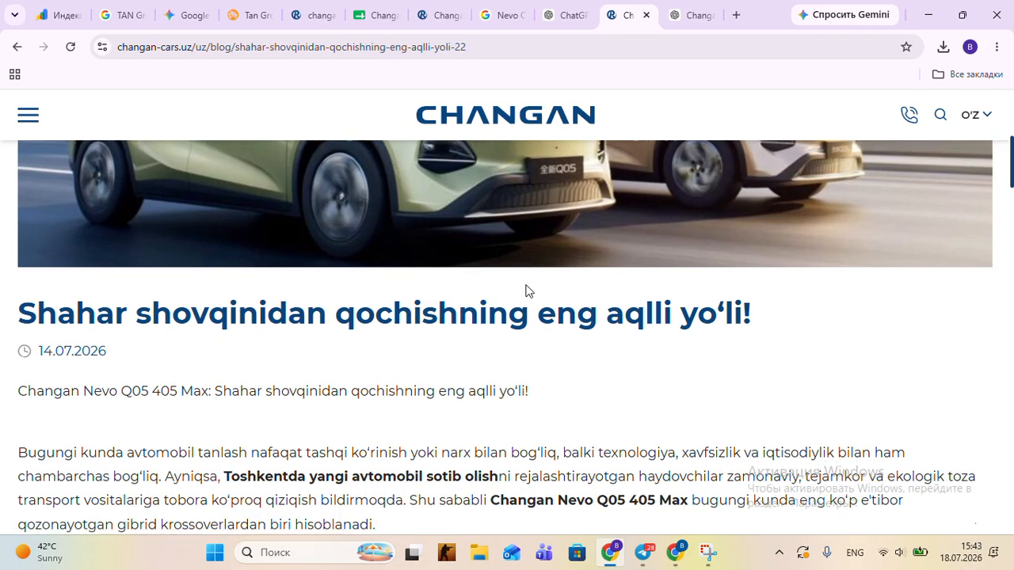
scroll(526, 291, down, 8)
scroll(557, 287, down, 5)
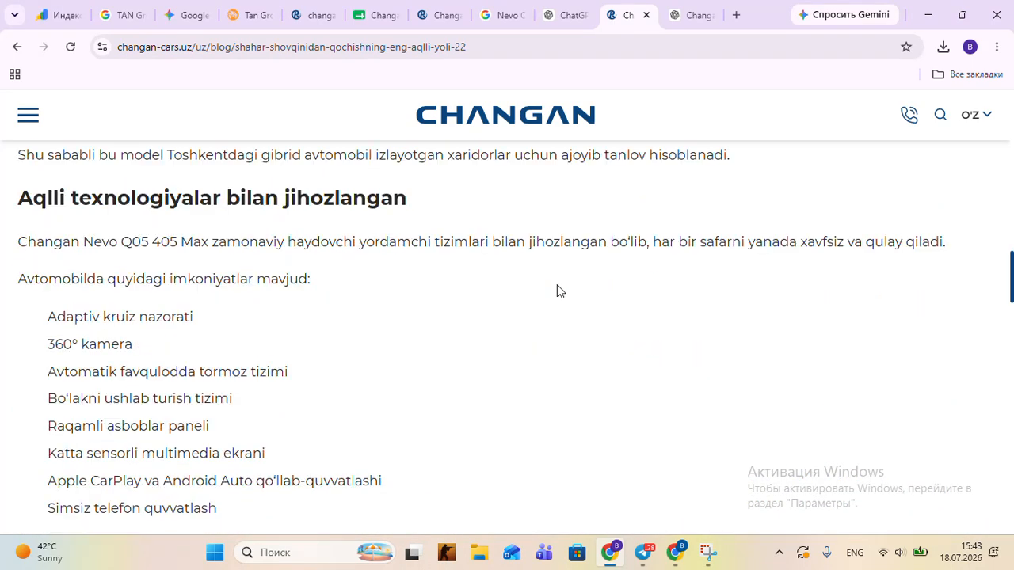
scroll(557, 291, down, 3)
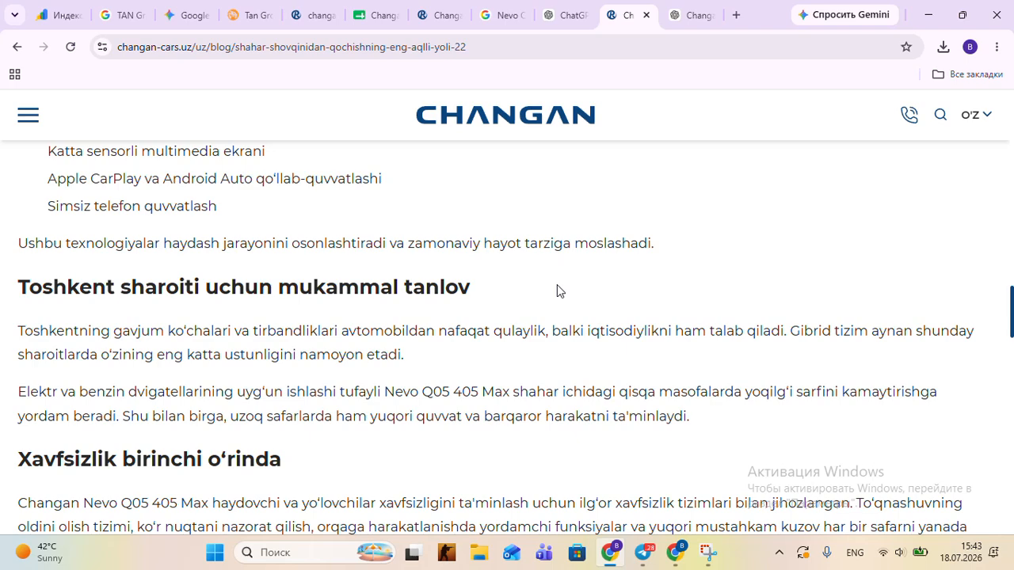
scroll(533, 295, down, 1)
scroll(532, 296, down, 6)
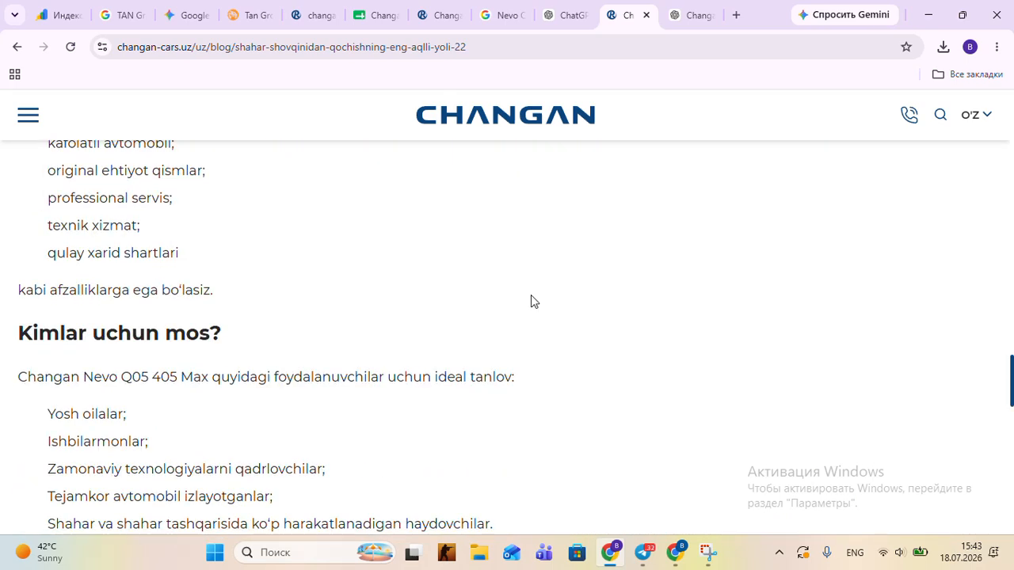
scroll(531, 301, down, 5)
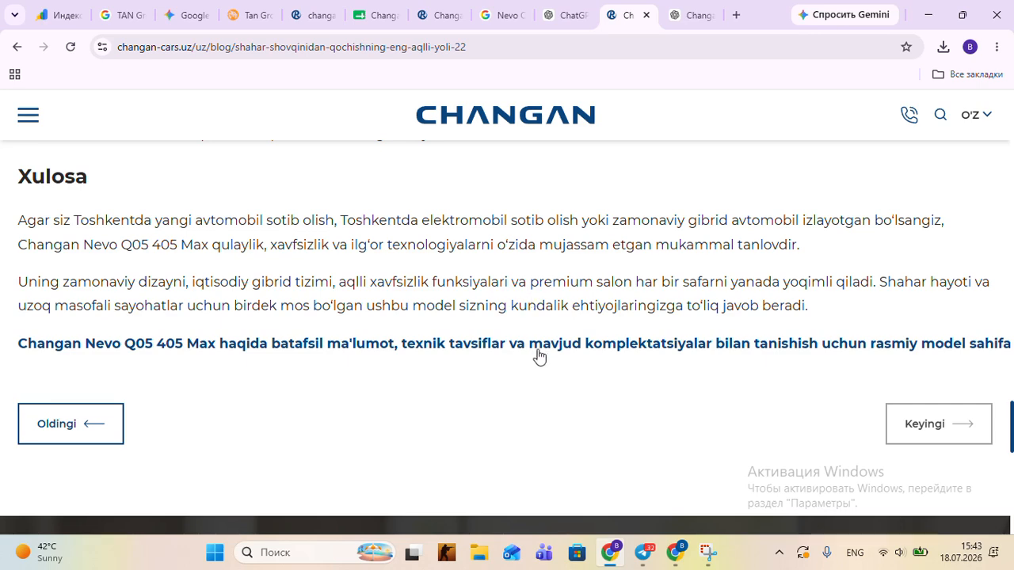
scroll(502, 341, down, 1)
scroll(502, 339, up, 1)
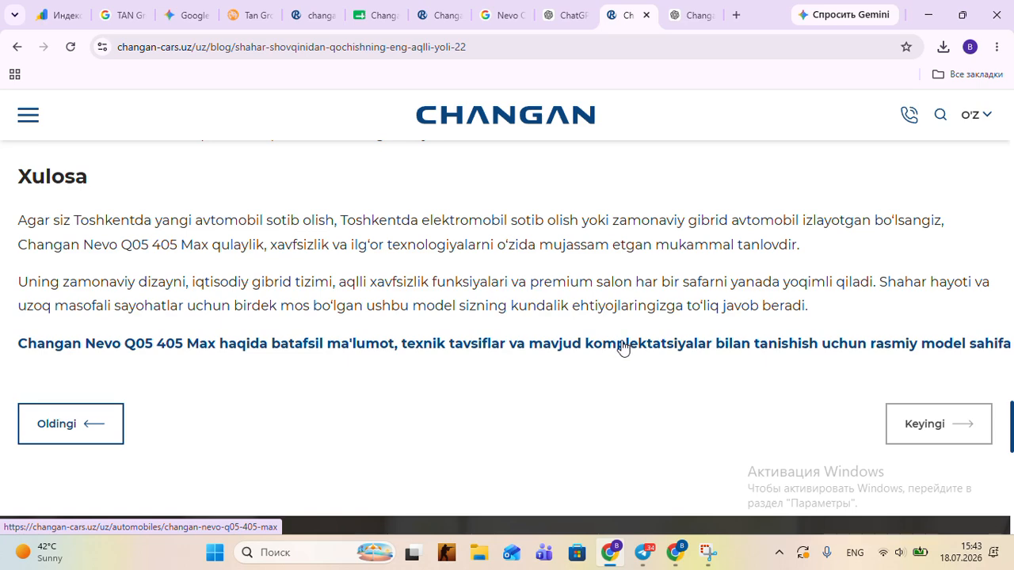
Step: Test the Uzbek call-to-action link, dismiss the popup, look over the Changan Nevo Q05 405 Max model page and return to the article
click(519, 349)
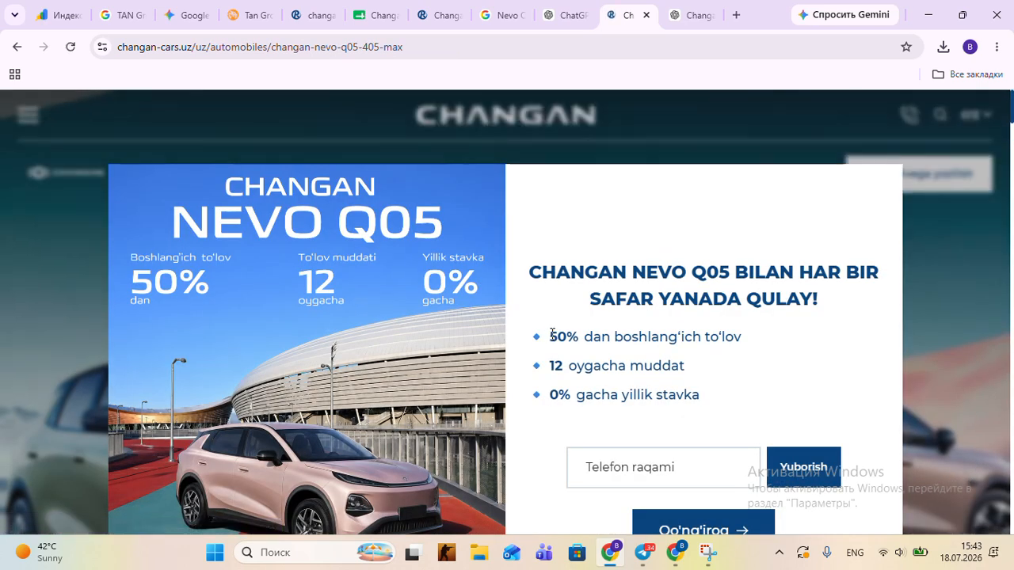
click(955, 312)
scroll(840, 308, down, 5)
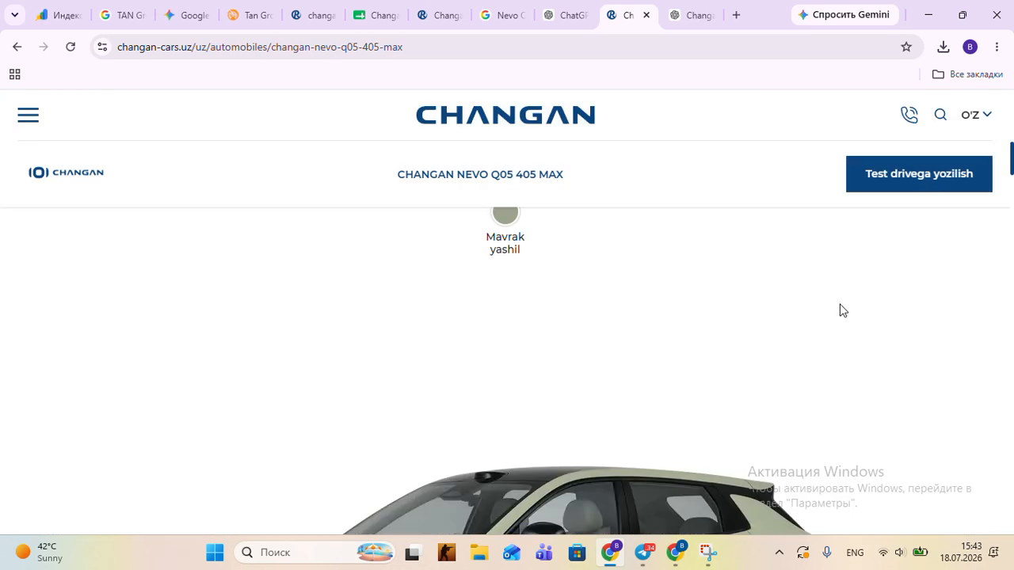
scroll(840, 308, down, 5)
scroll(837, 369, down, 3)
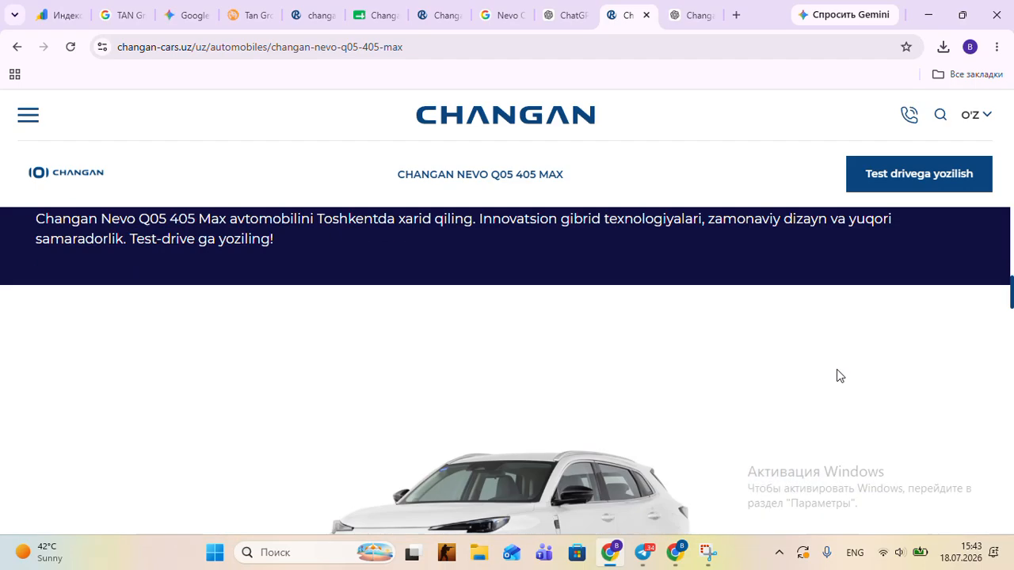
scroll(837, 369, down, 5)
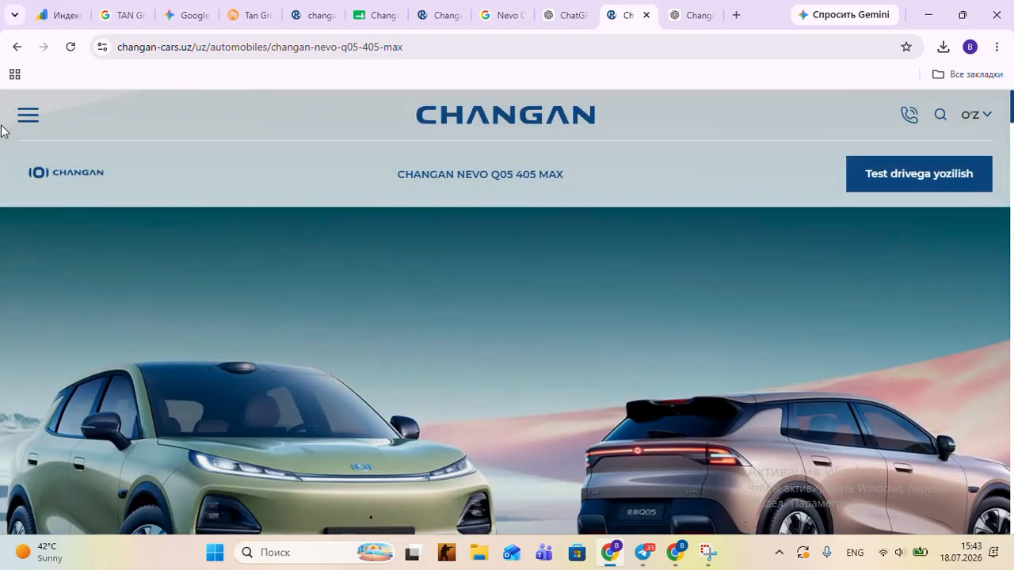
click(16, 46)
Step: Recheck the beginning of the Uzbek article and switch the page language to Russian
scroll(412, 308, up, 15)
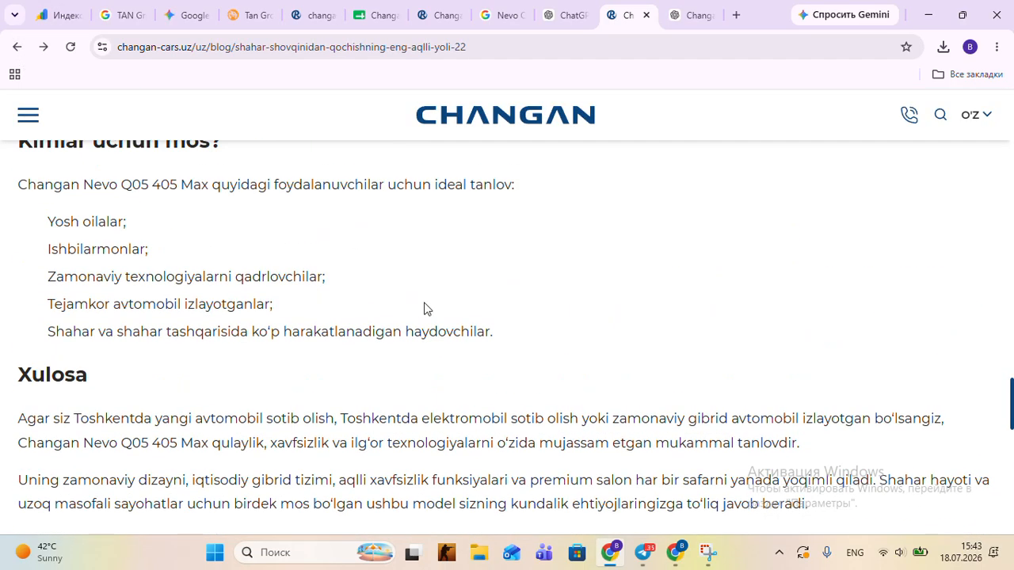
scroll(425, 308, up, 15)
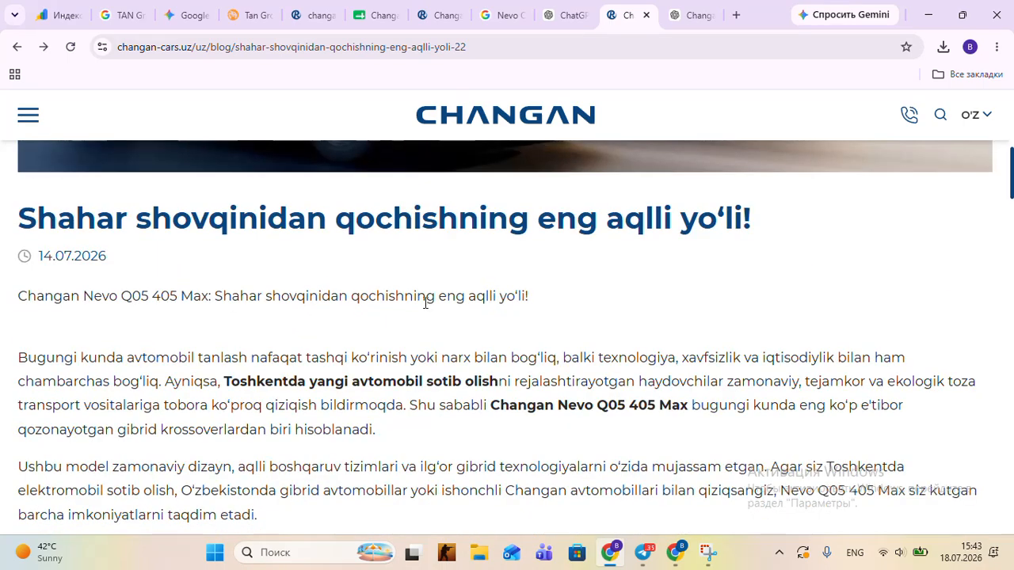
scroll(425, 302, down, 1)
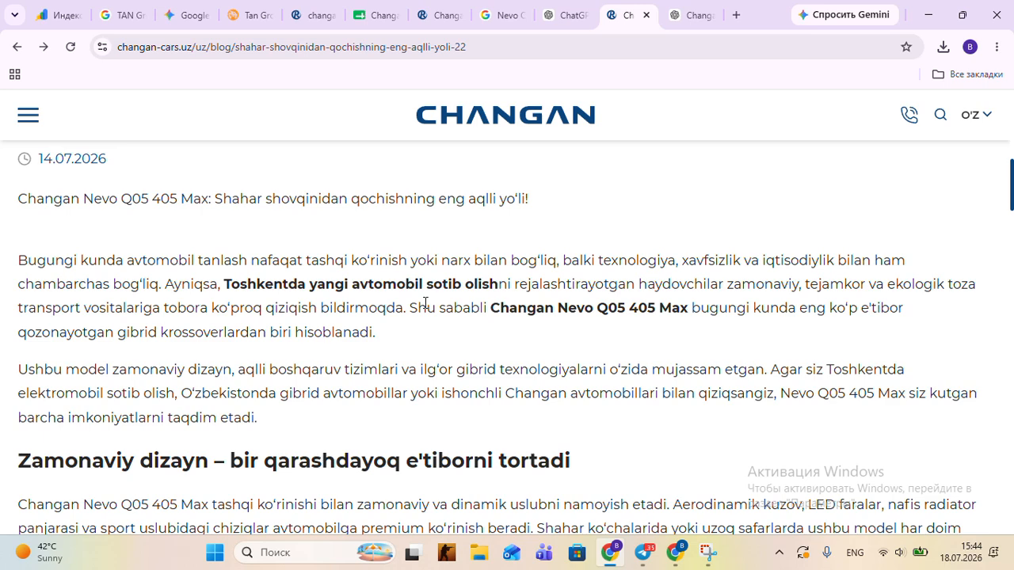
scroll(699, 207, up, 5)
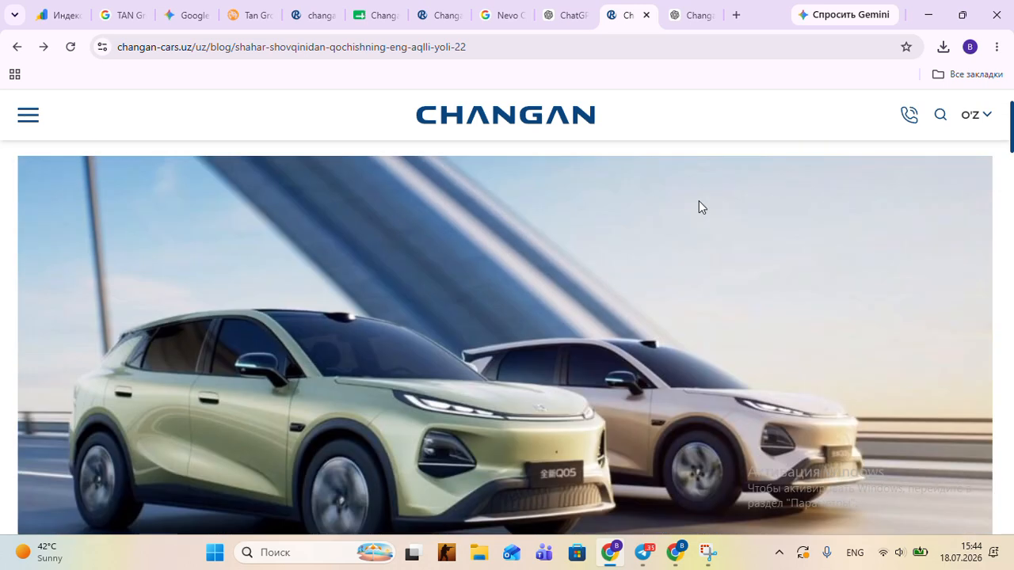
scroll(698, 207, down, 1)
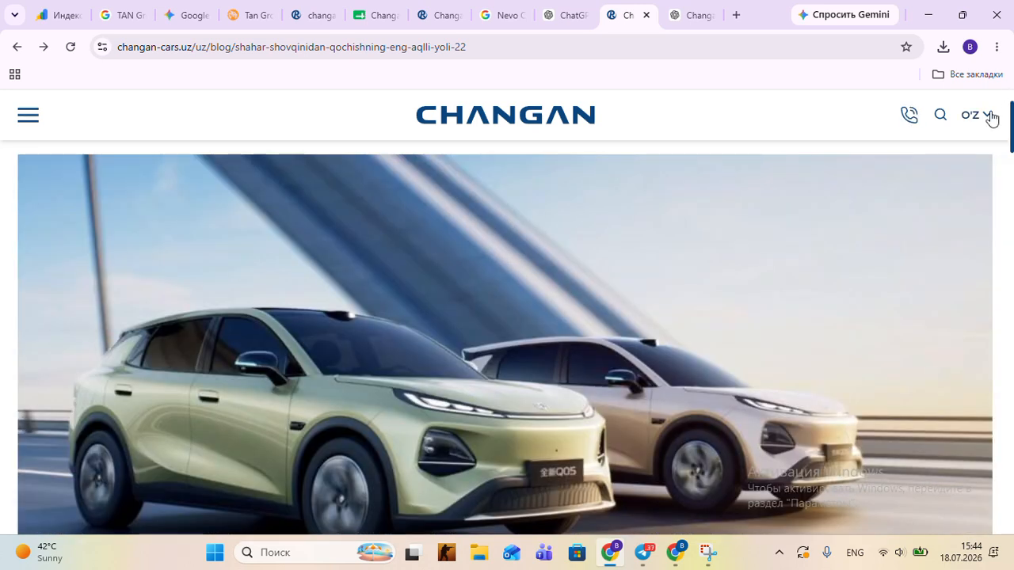
click(976, 117)
click(974, 142)
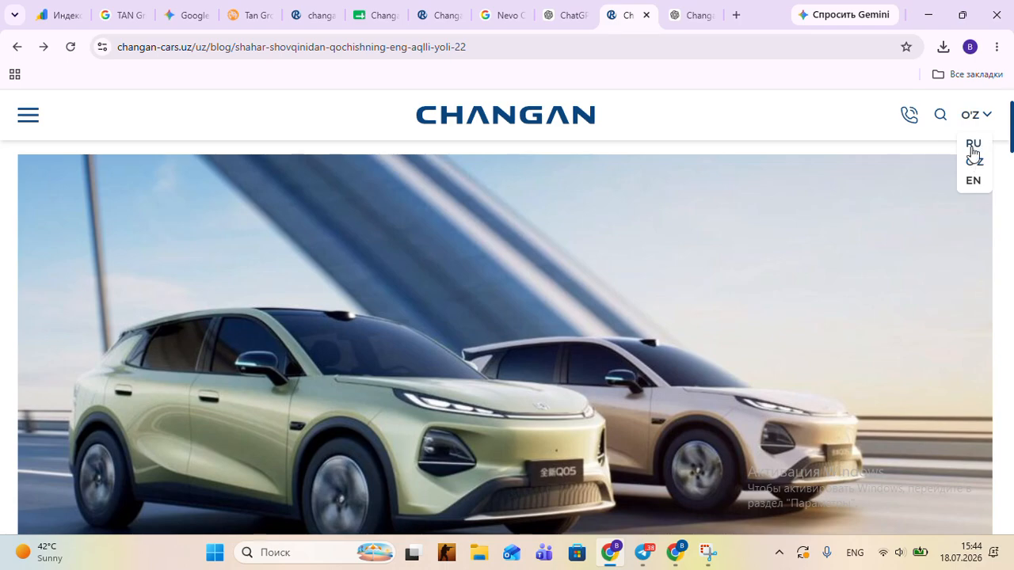
Step: Examine the Russian article's headings, bold keywords, lists and dividers from the introduction through to the closing call to action
scroll(605, 292, down, 4)
scroll(518, 277, down, 3)
scroll(601, 262, down, 1)
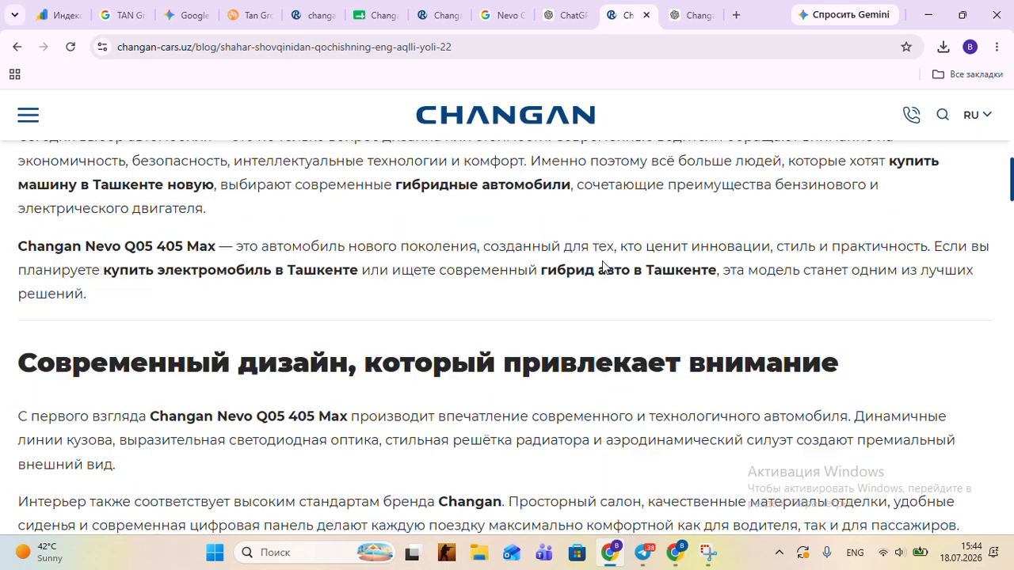
scroll(602, 265, down, 3)
scroll(603, 266, down, 3)
scroll(602, 261, down, 15)
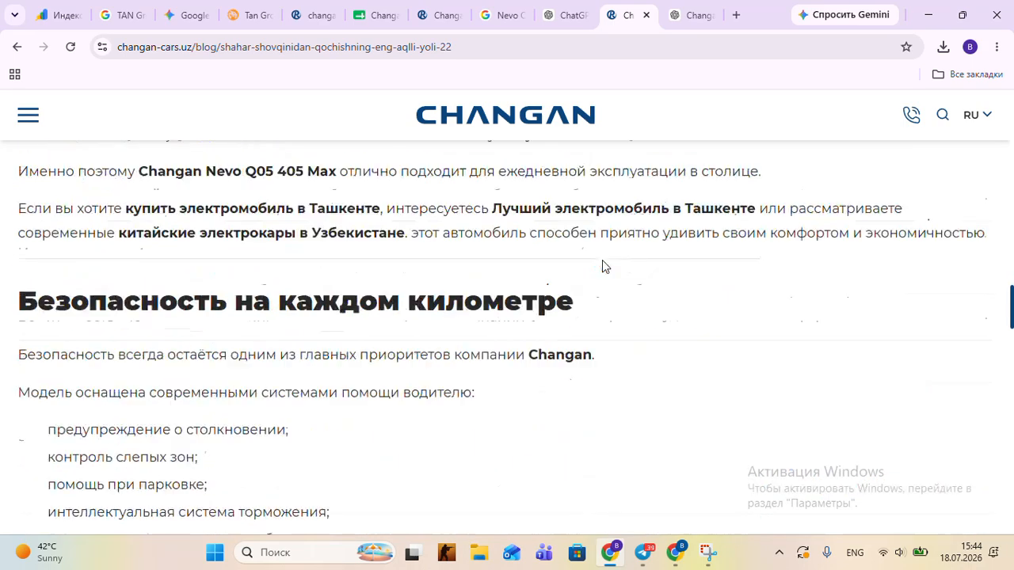
scroll(602, 262, down, 6)
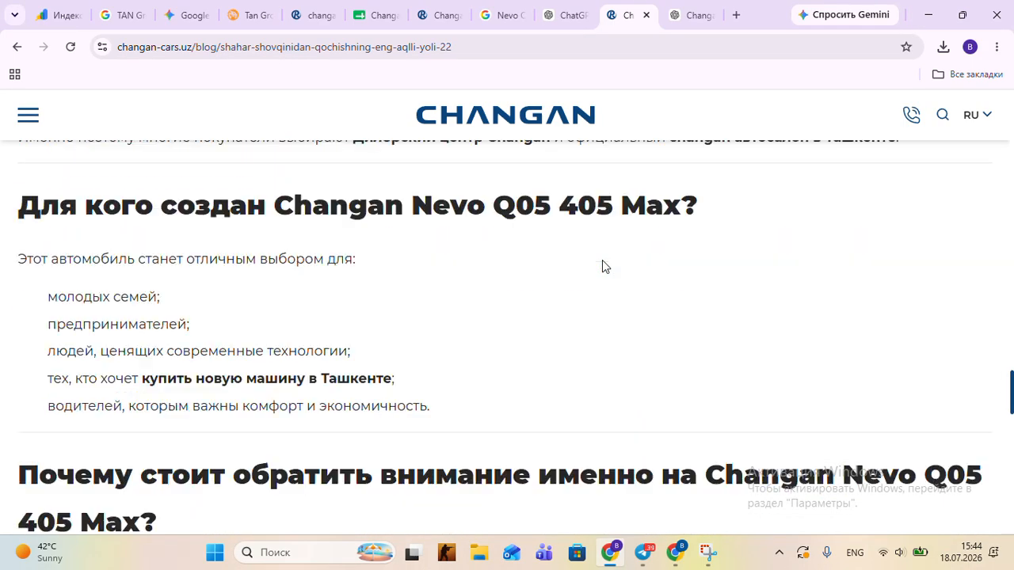
scroll(602, 267, down, 2)
scroll(602, 266, up, 10)
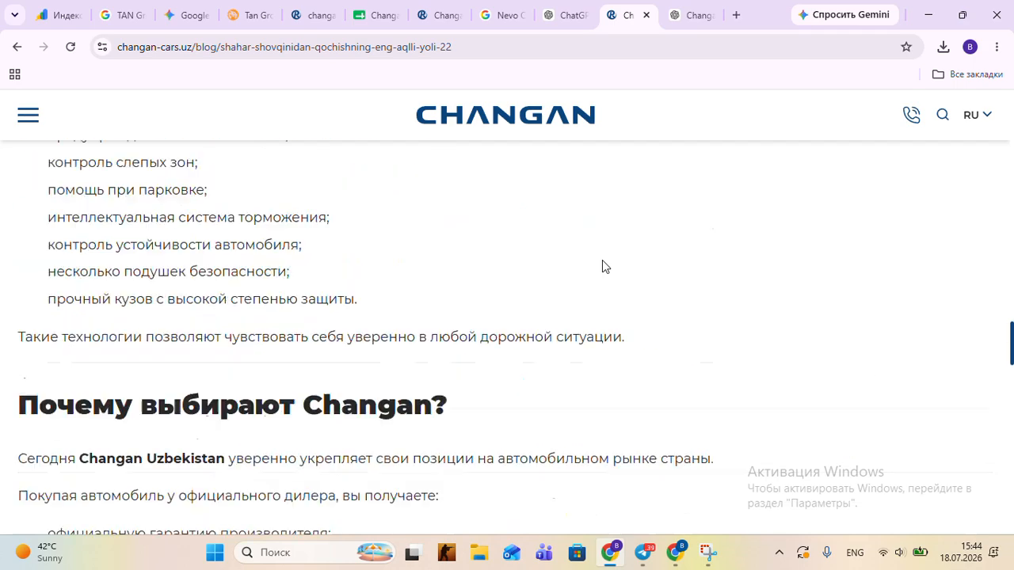
scroll(604, 266, up, 20)
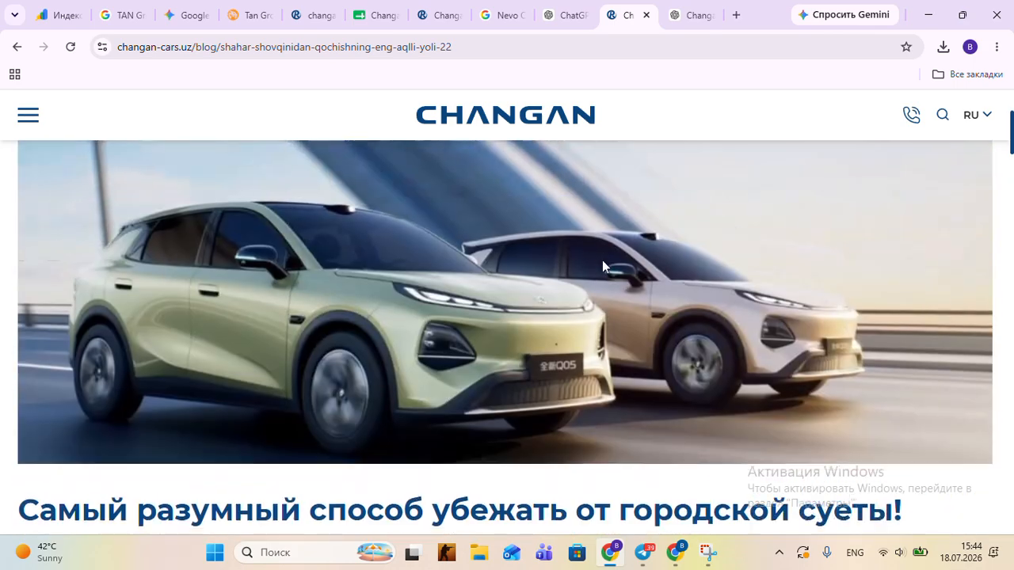
scroll(603, 265, down, 12)
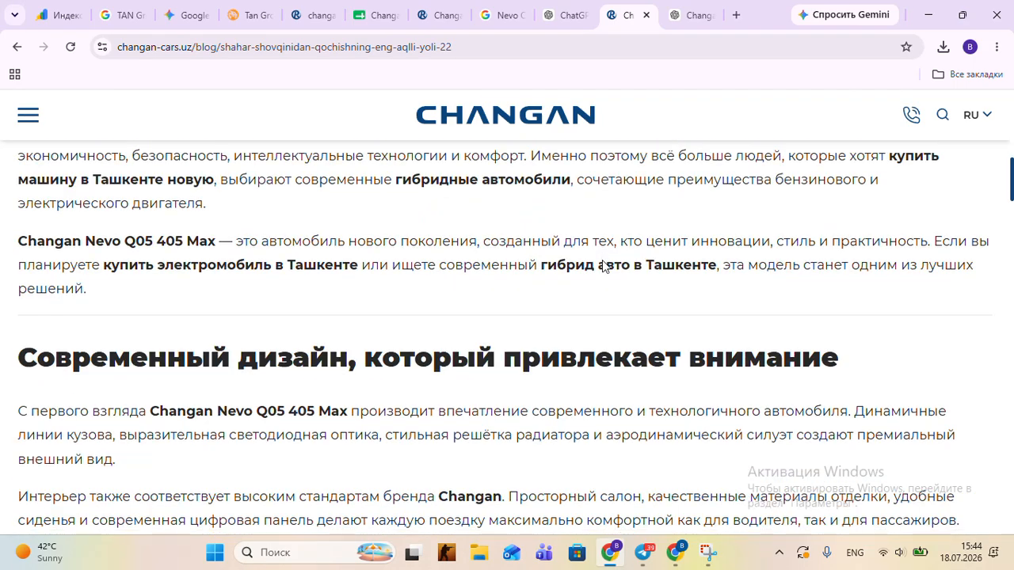
scroll(603, 266, down, 15)
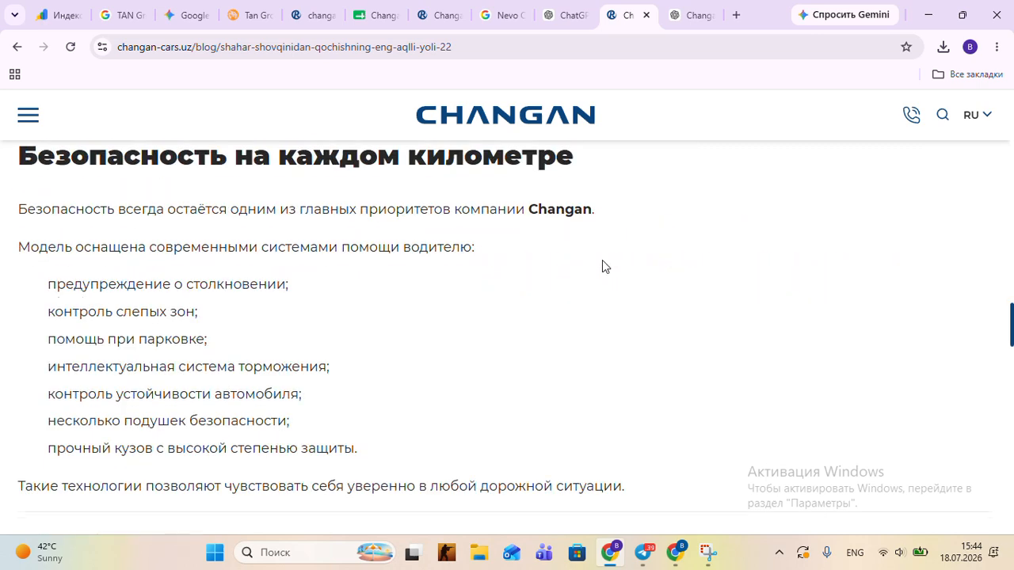
scroll(602, 267, up, 1)
scroll(602, 266, down, 5)
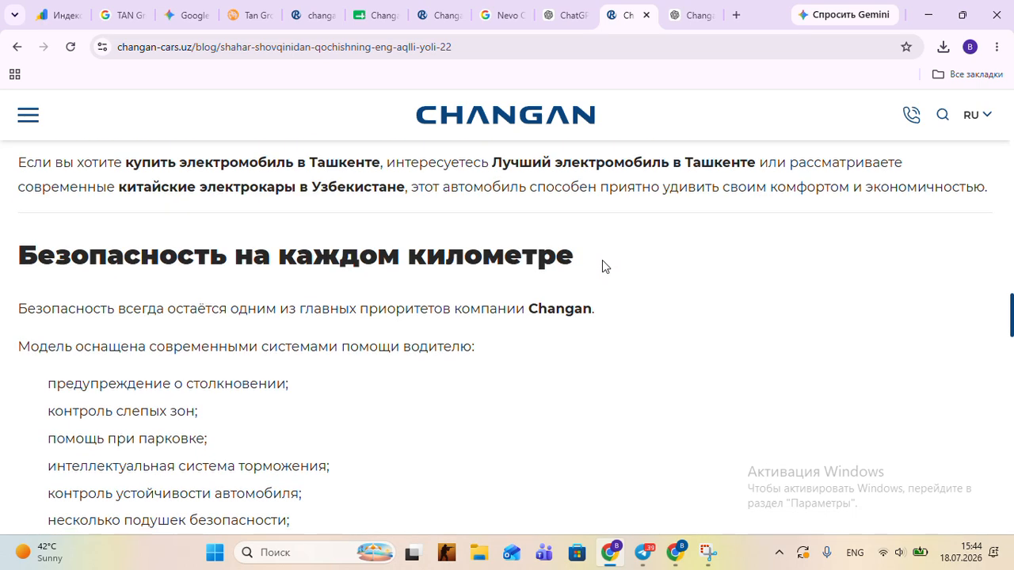
scroll(602, 266, down, 2)
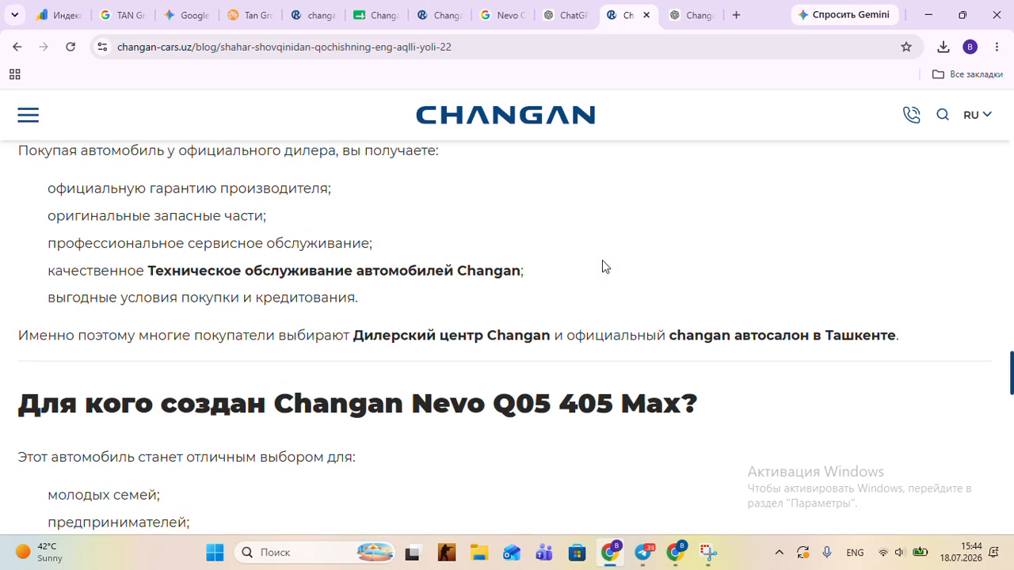
scroll(602, 266, down, 5)
scroll(602, 267, down, 2)
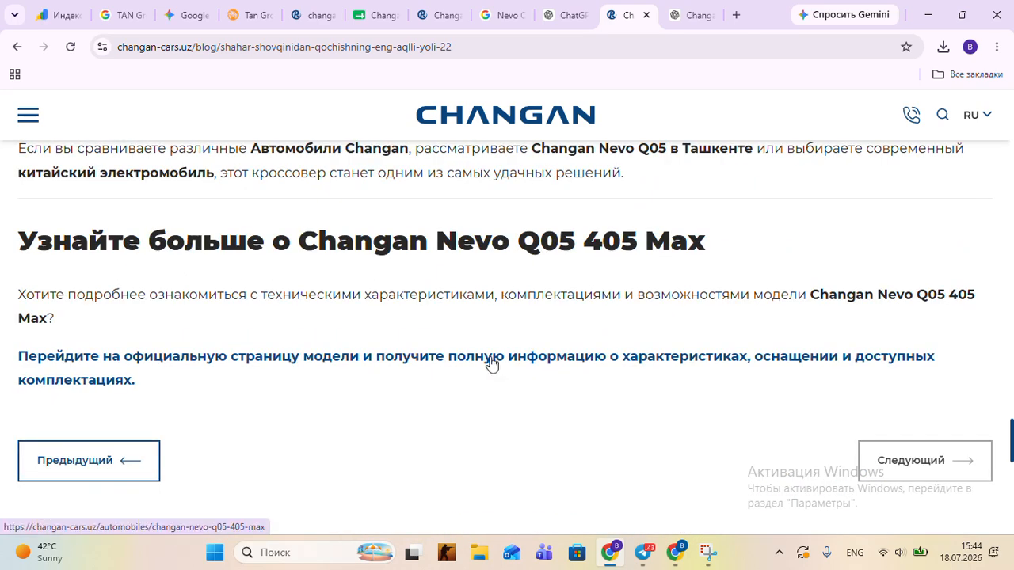
Step: Test the Russian call-to-action link, dismiss the popup on the model page and return to the article
click(492, 363)
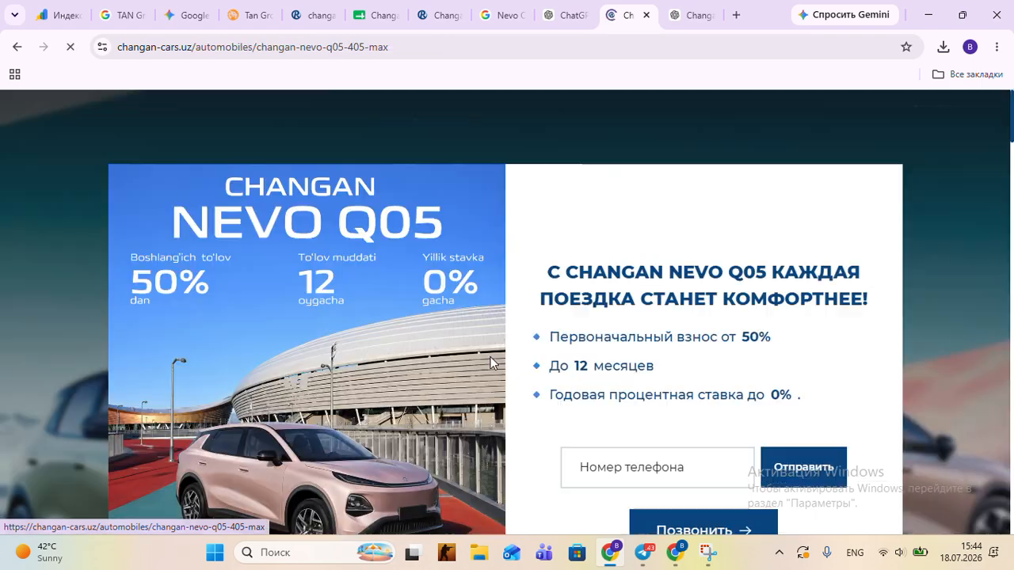
click(974, 339)
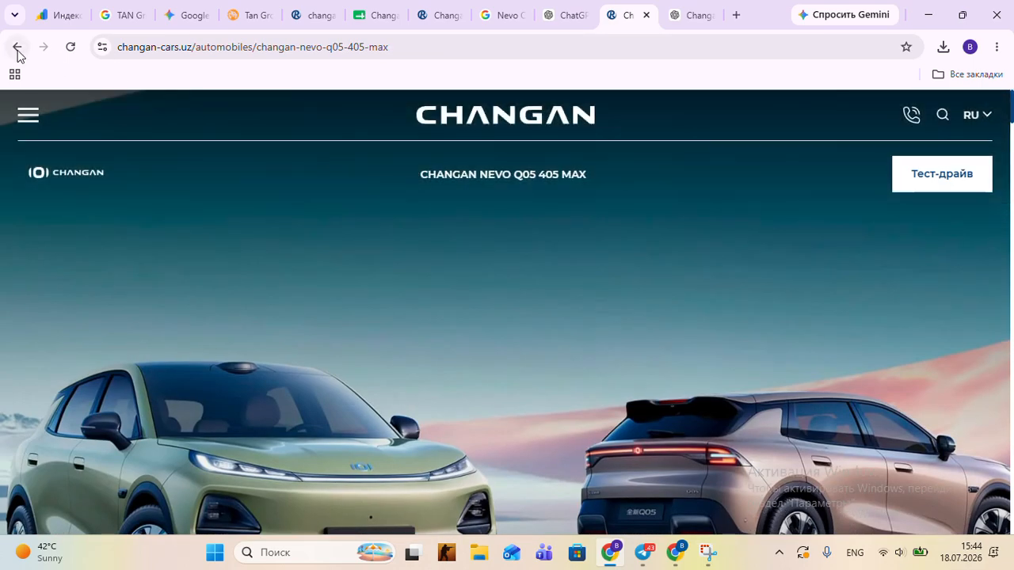
click(17, 48)
Step: Switch the blog article to English and view its title and opening paragraphs
scroll(491, 315, up, 6)
click(976, 115)
click(976, 174)
scroll(757, 272, down, 8)
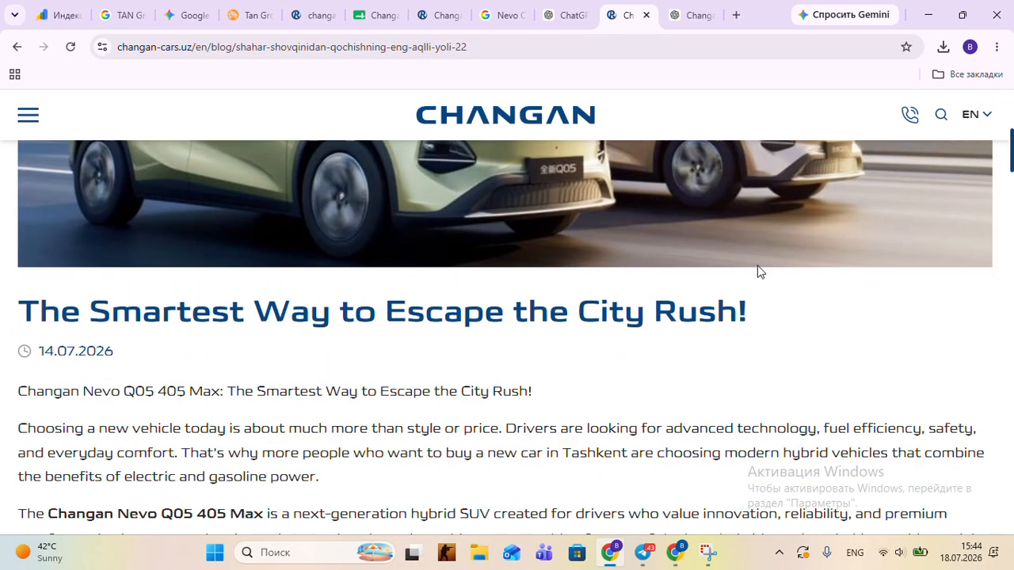
Step: Examine the English article's headings, bold keywords, lists and section spacing from the introduction through to the closing sections
scroll(758, 272, up, 2)
scroll(758, 266, down, 1)
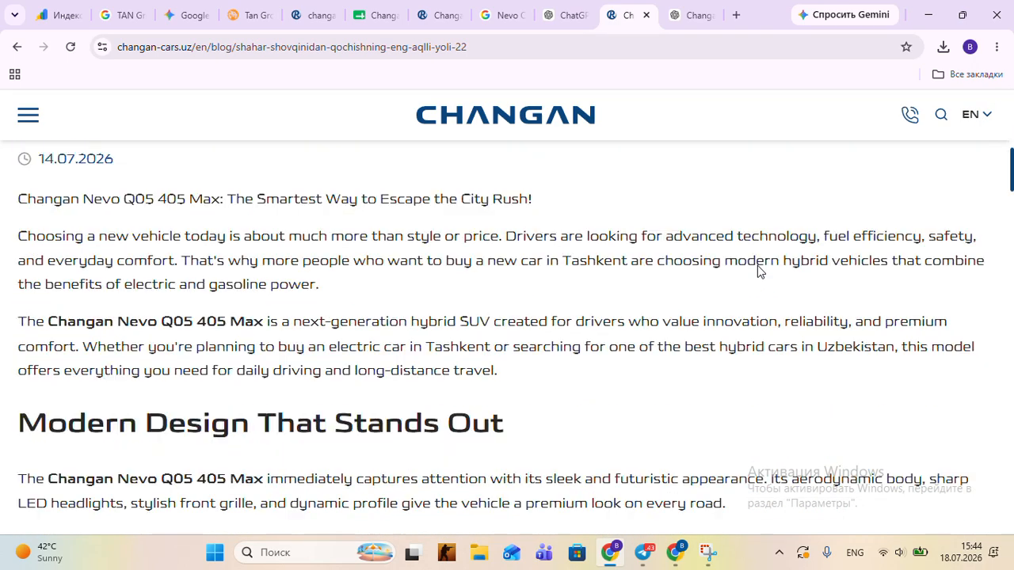
scroll(758, 266, down, 5)
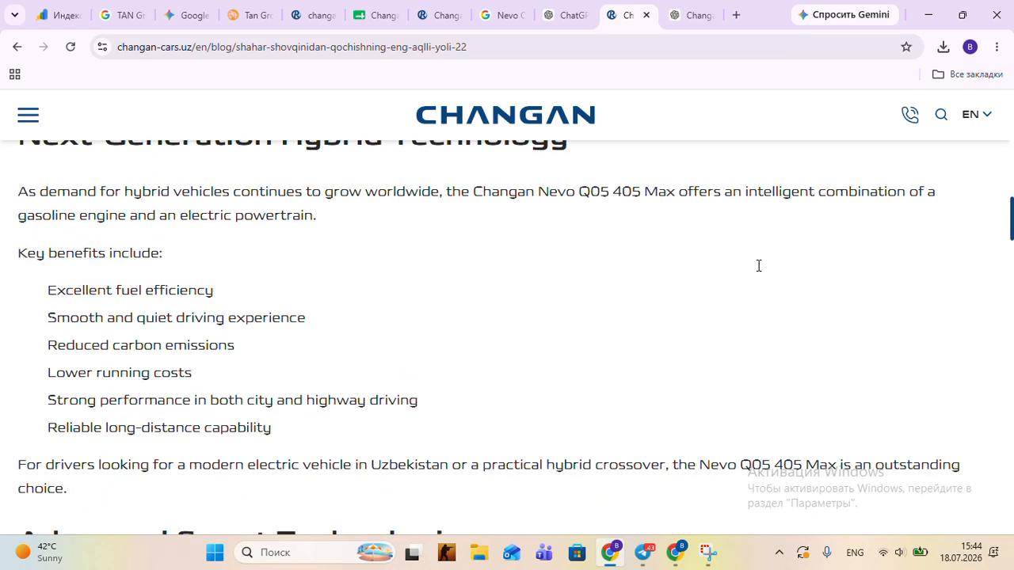
scroll(757, 269, up, 2)
scroll(757, 271, down, 14)
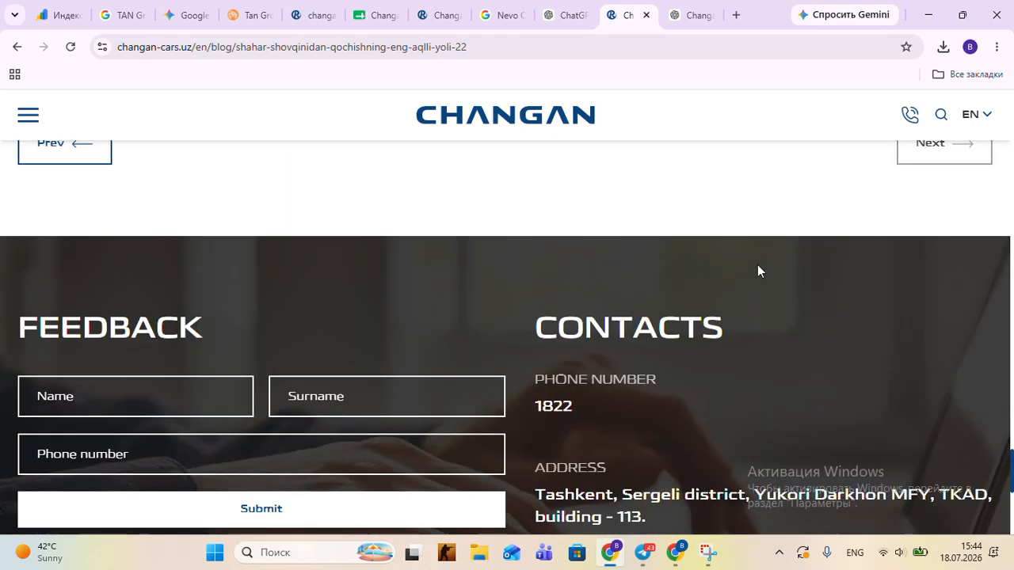
scroll(757, 271, down, 1)
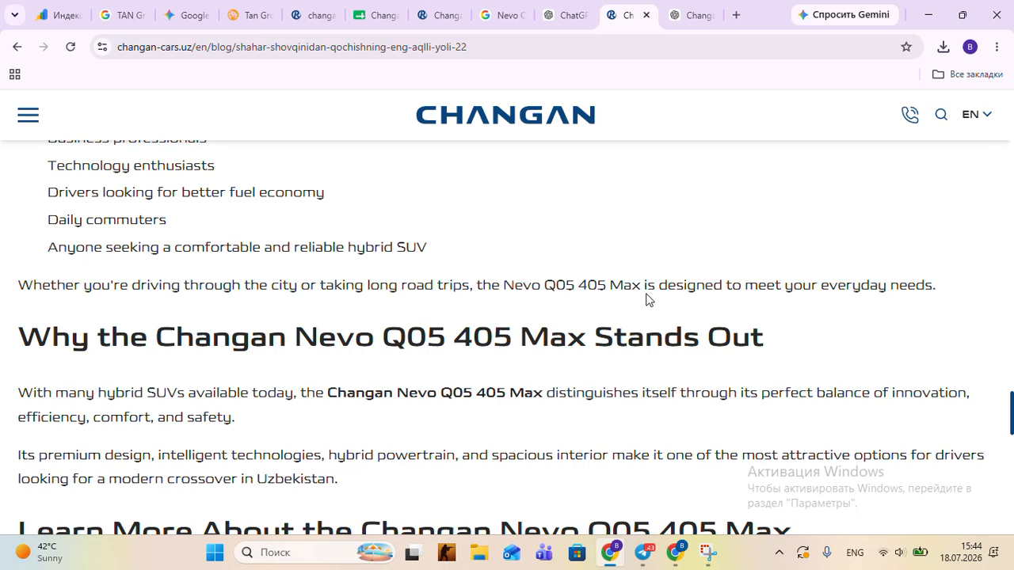
Step: Open the blog post "Самый разумный способ убежать от городской суеты!" for editing in the site admin and find the Russian content's first divider
click(322, 13)
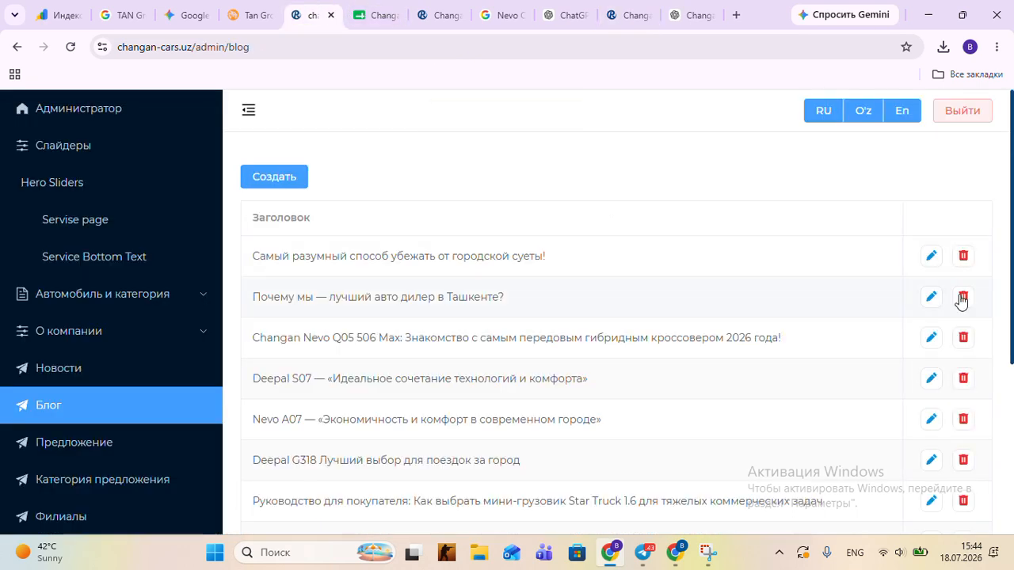
click(931, 255)
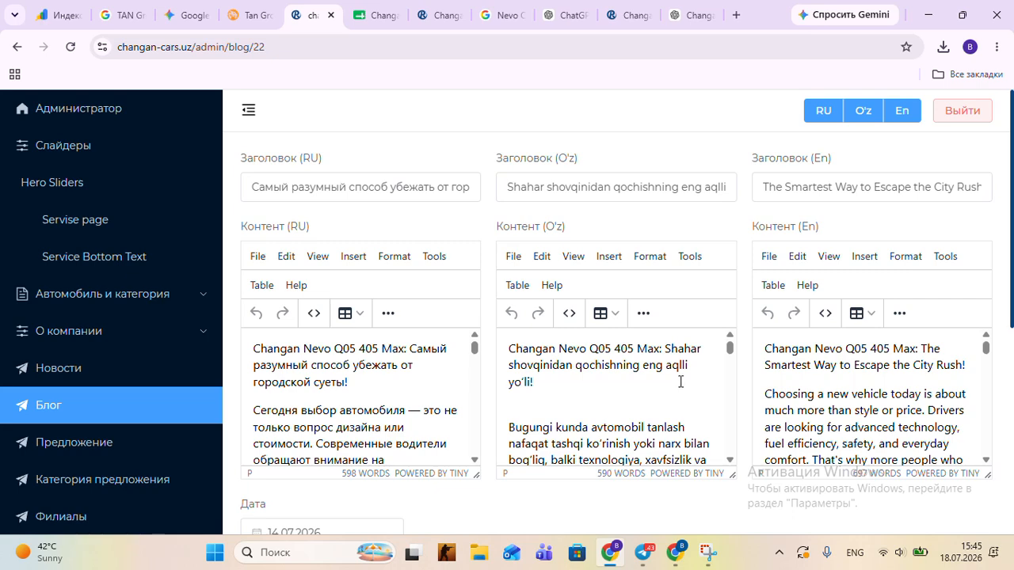
scroll(679, 385, down, 1)
scroll(412, 372, down, 1)
scroll(426, 376, down, 1)
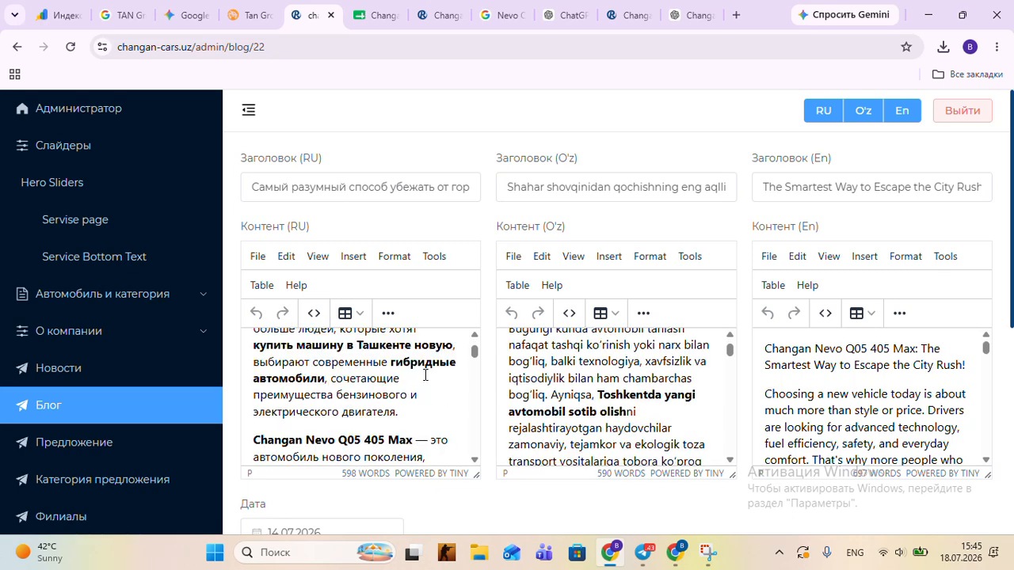
scroll(425, 376, down, 2)
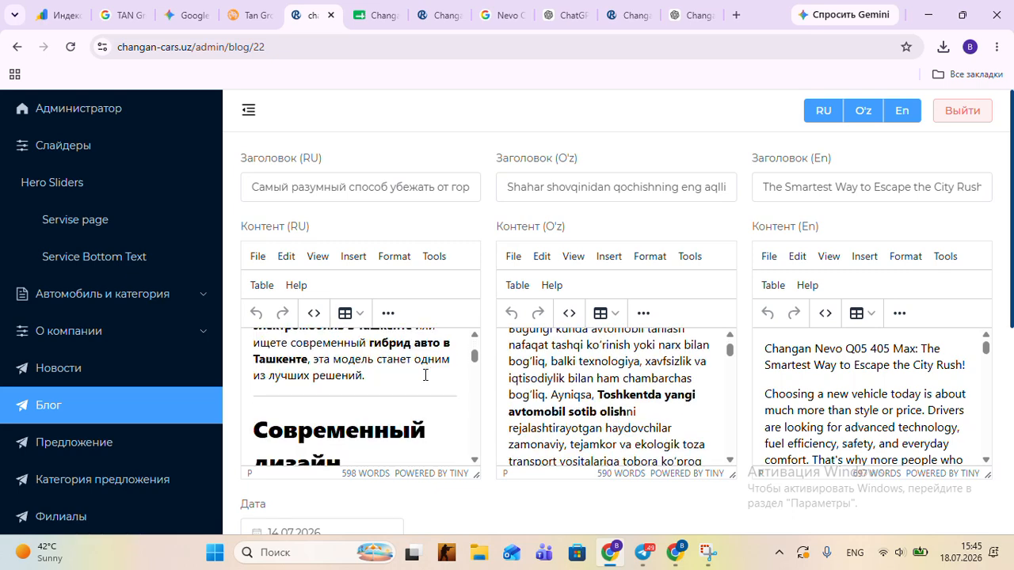
Step: Remove the divider line above the "Современный дизайн, который привлекает внимание" heading in the Russian content
click(259, 402)
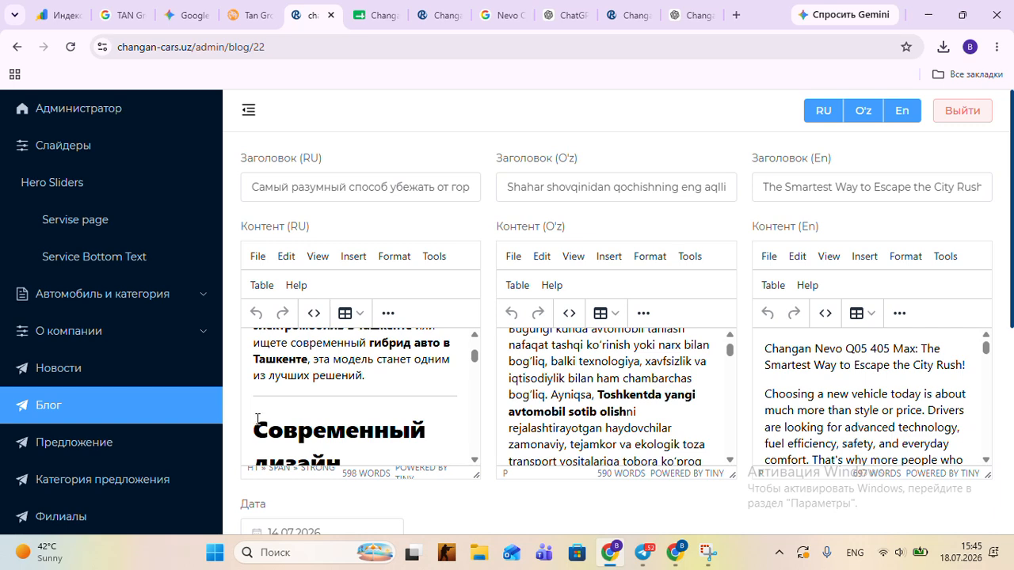
scroll(273, 418, down, 1)
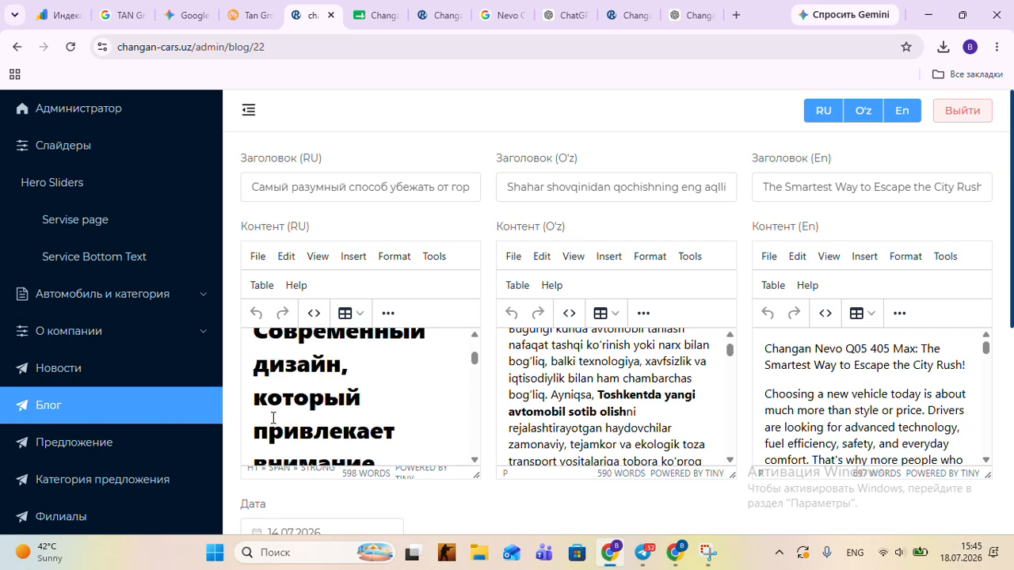
scroll(273, 414, up, 1)
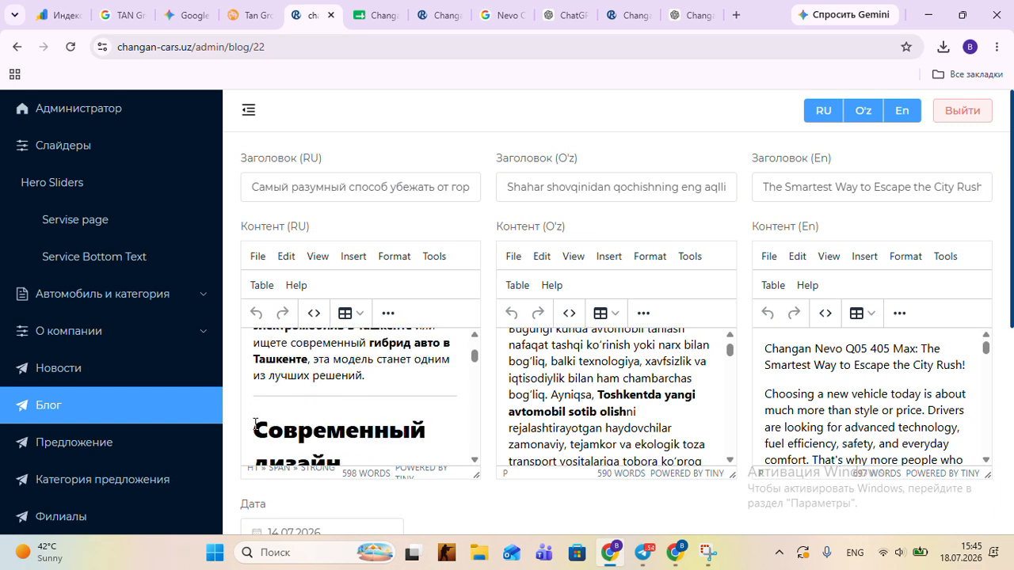
scroll(330, 404, down, 1)
Step: Remove the bold formatting from the word "Changan" in the Russian article's paragraph about the interior
scroll(330, 404, down, 5)
scroll(326, 404, up, 1)
drag(254, 389, 308, 396)
click(388, 313)
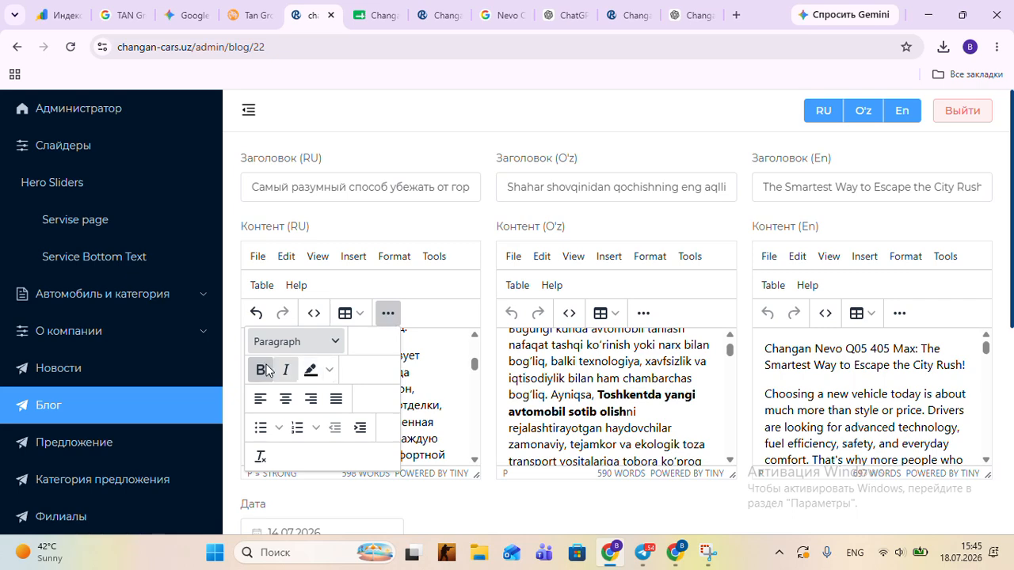
click(387, 313)
click(352, 388)
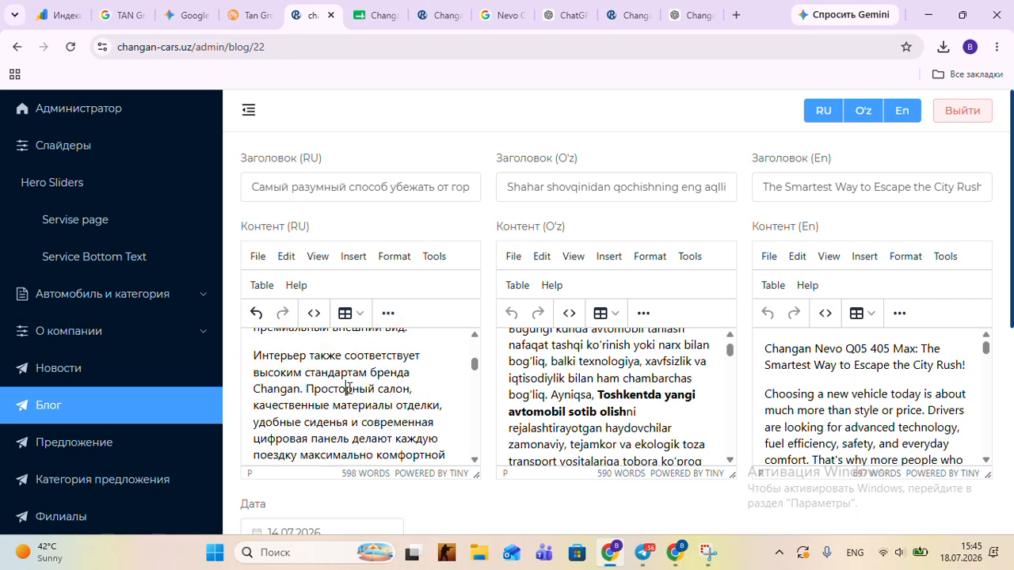
Step: Remove the divider lines above the next Russian section headings, down to "Идеальный автомобиль для дорог Ташкента"
scroll(358, 384, down, 1)
click(255, 445)
scroll(279, 433, down, 2)
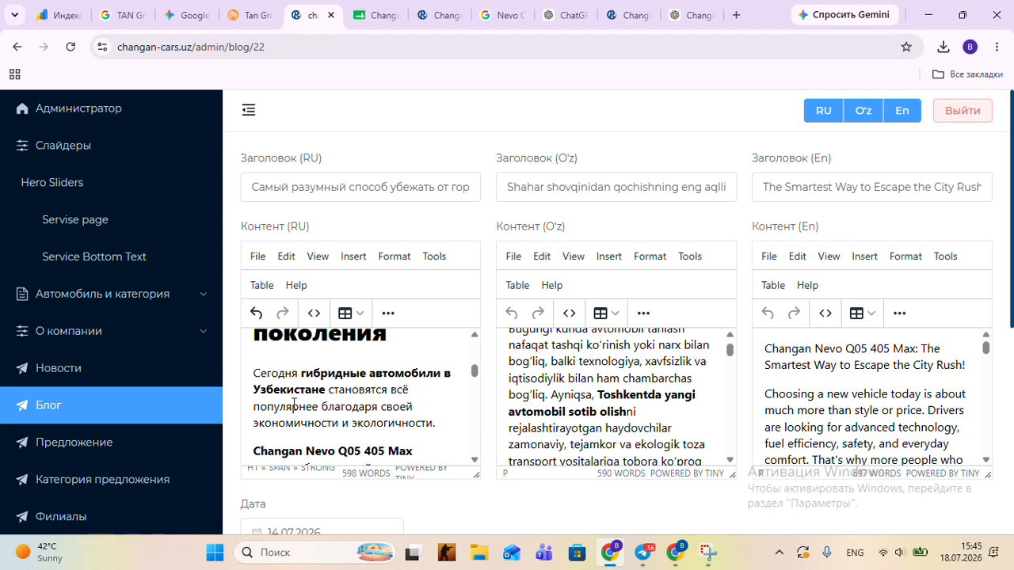
scroll(315, 388, down, 5)
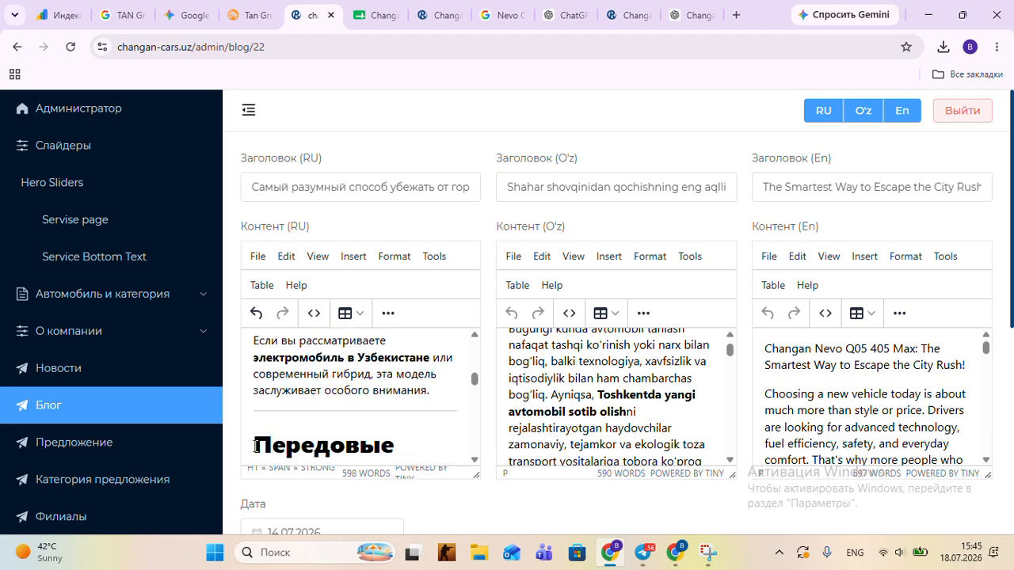
scroll(299, 416, down, 3)
scroll(298, 417, down, 5)
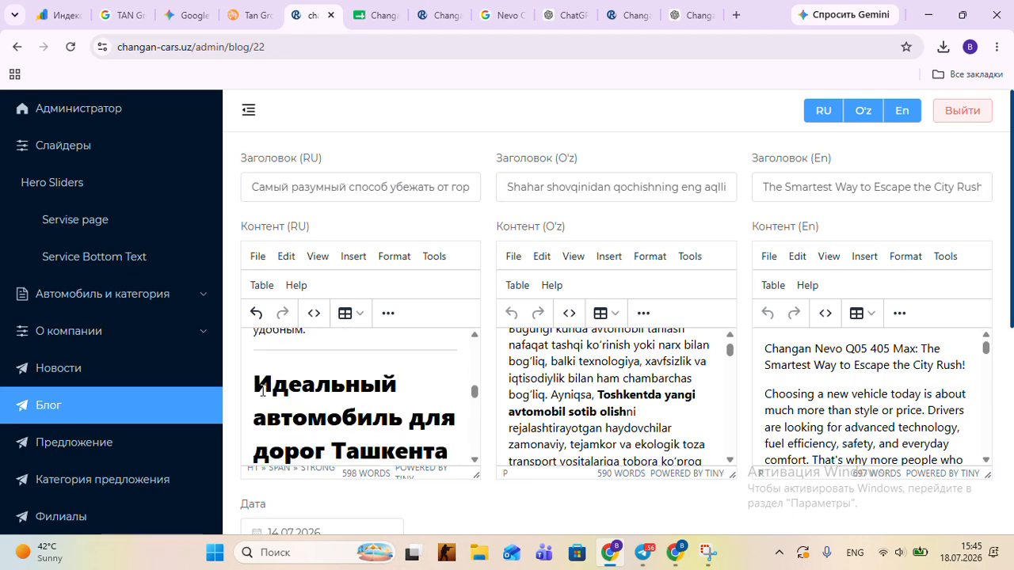
scroll(261, 385, down, 3)
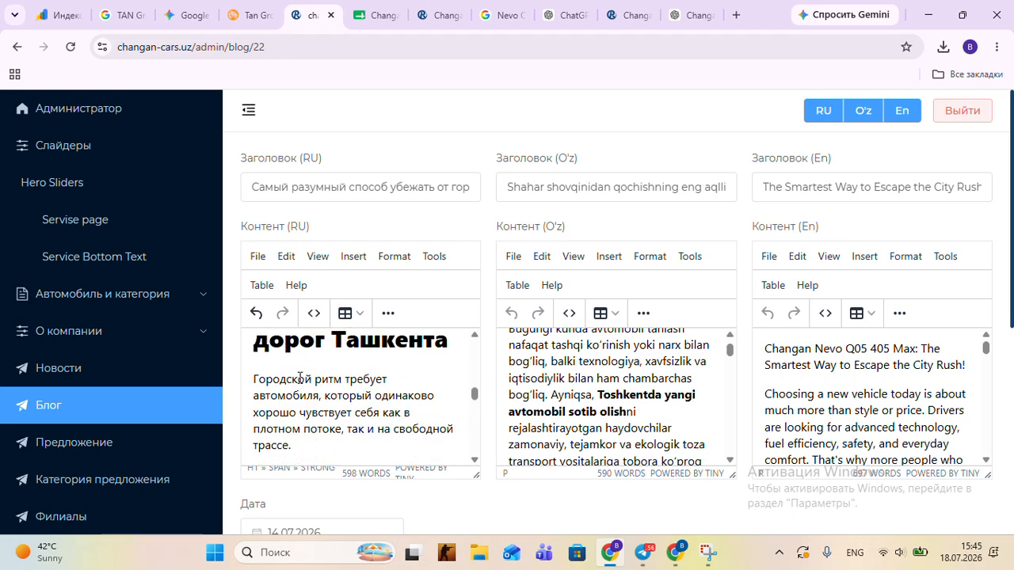
Step: Remove the divider line above the "Безопасность на каждом километре" heading in the Russian content
scroll(285, 387, down, 3)
scroll(295, 383, up, 2)
scroll(301, 386, down, 6)
scroll(311, 390, up, 2)
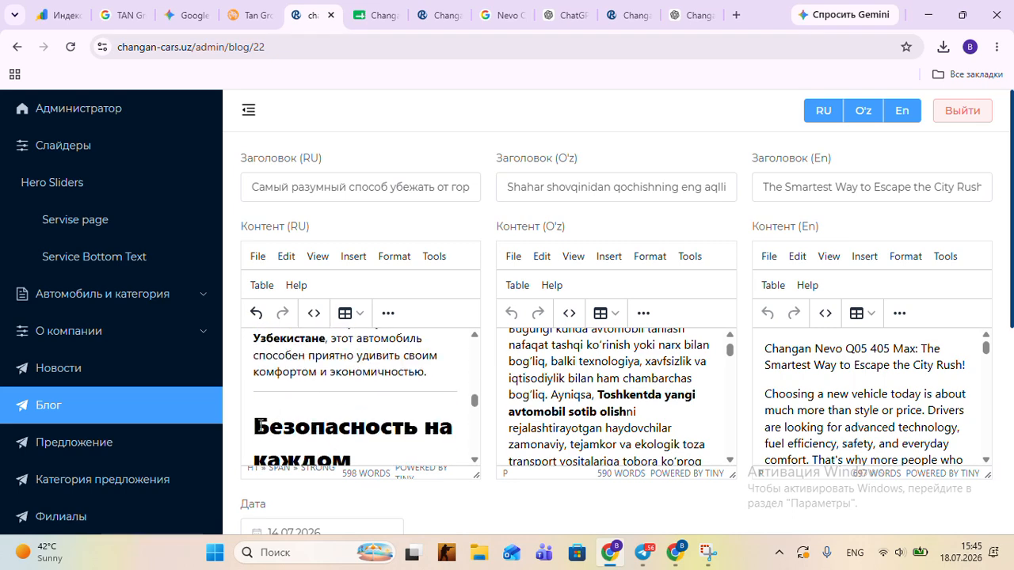
scroll(253, 427, down, 3)
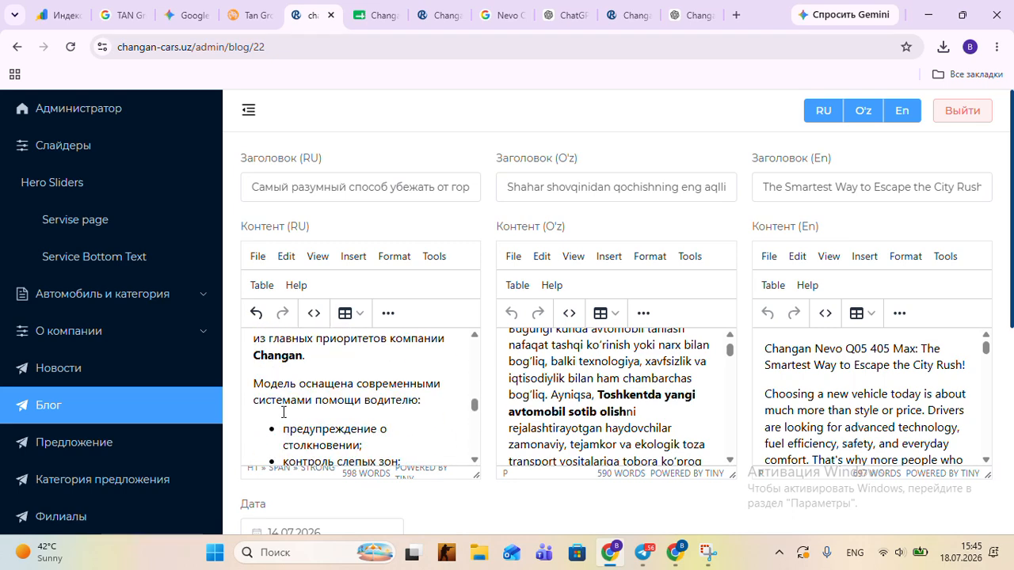
scroll(291, 407, up, 3)
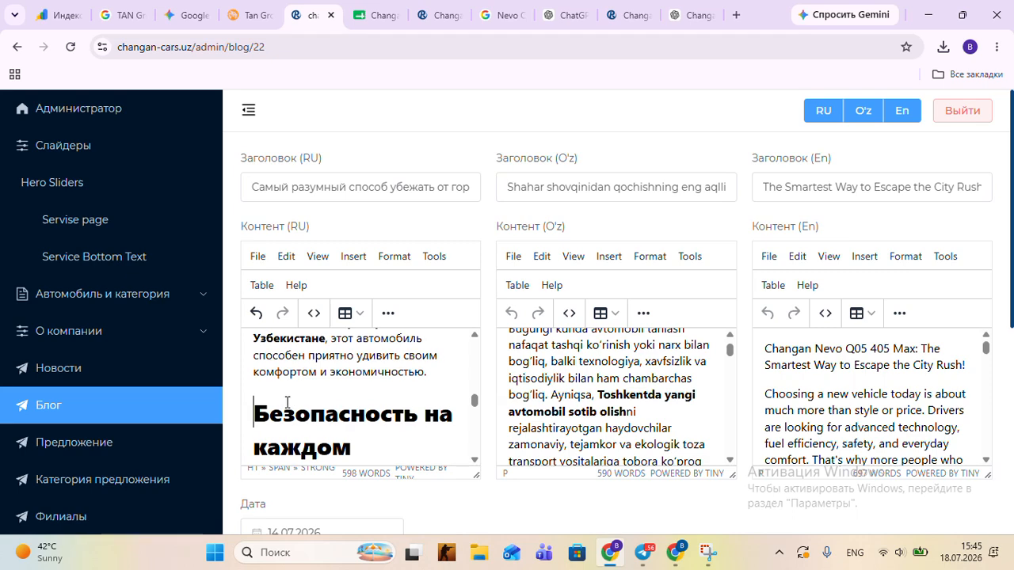
Step: Remove the bold formatting from the "Безопасность на каждом километре" heading, keeping it as Heading 1
drag(255, 413, 404, 353)
click(385, 376)
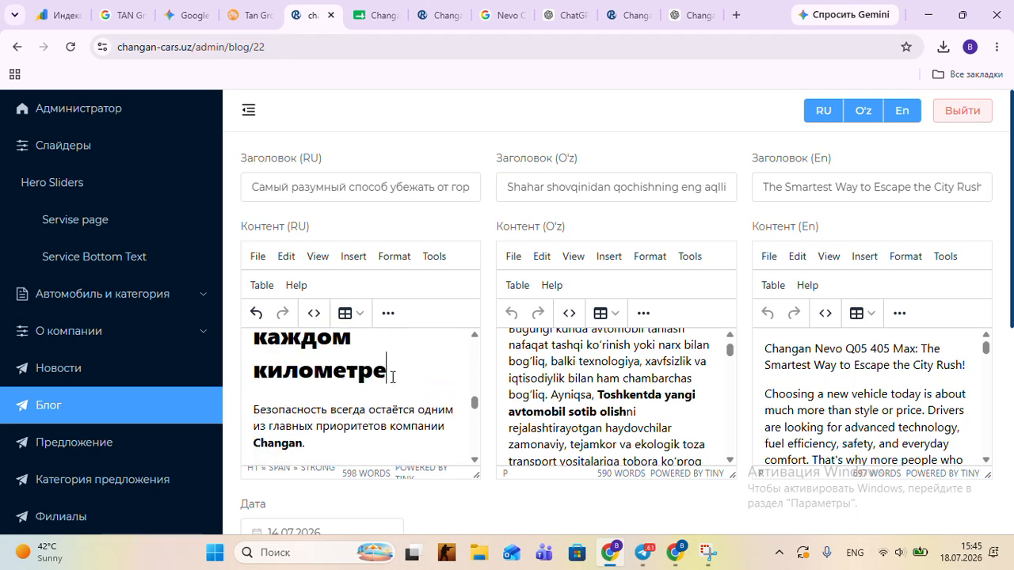
scroll(394, 377, up, 2)
scroll(394, 378, down, 3)
scroll(317, 378, up, 3)
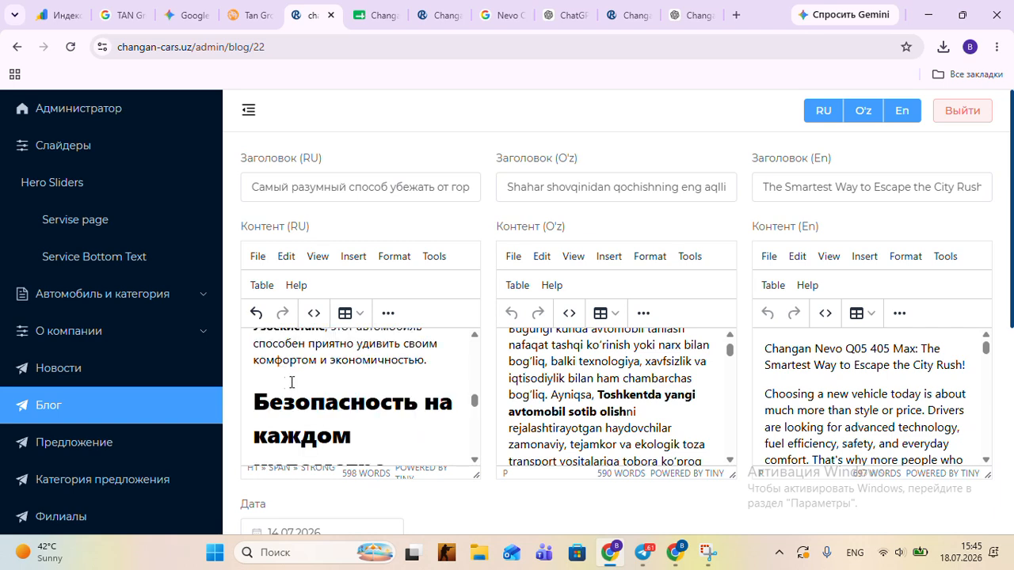
drag(259, 399, 407, 405)
click(388, 313)
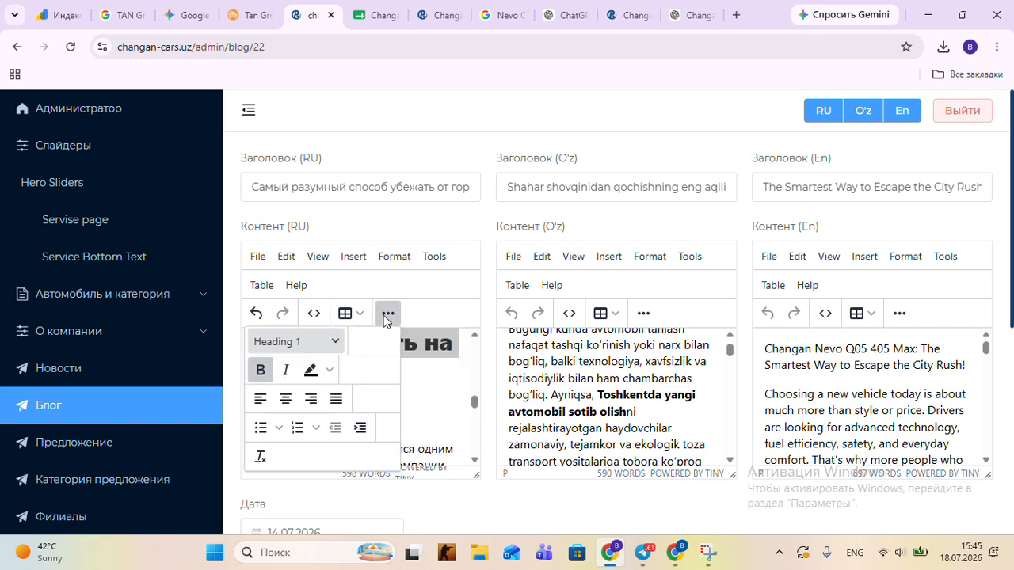
click(389, 314)
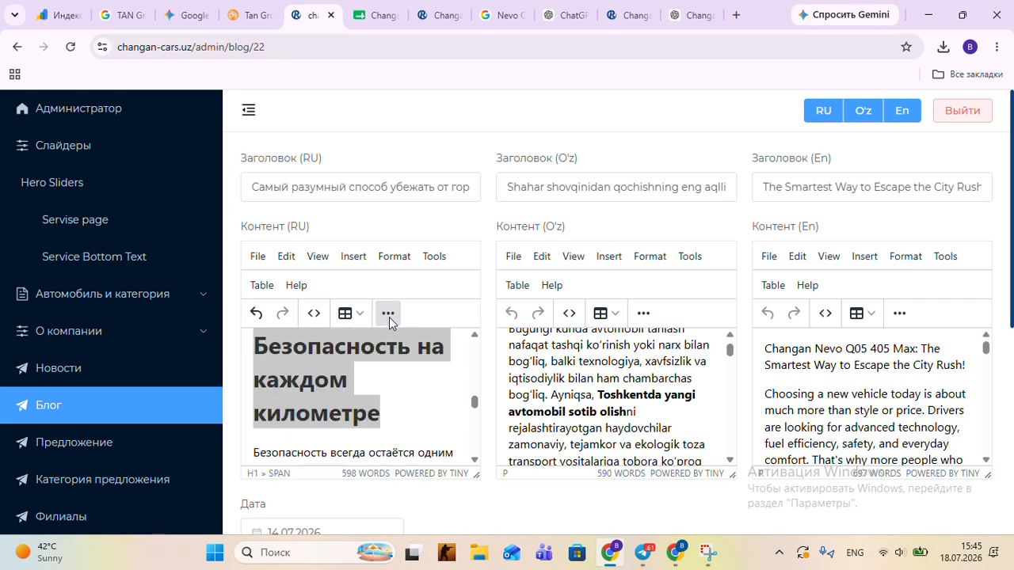
click(376, 389)
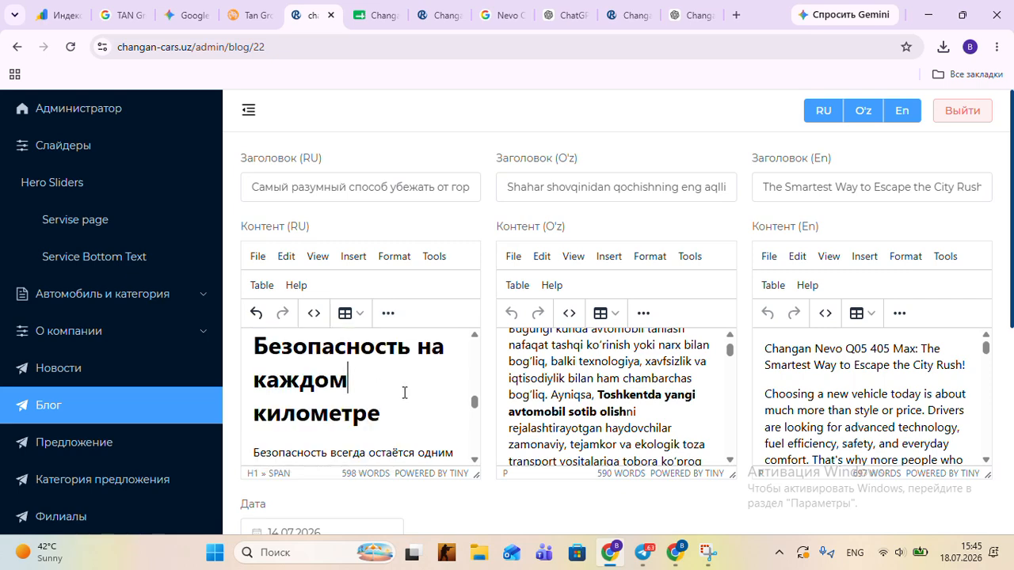
Step: Remove the bold formatting from the "Идеальный автомобиль для дорог Ташкента" heading in the Russian content
scroll(404, 393, up, 5)
scroll(404, 393, up, 4)
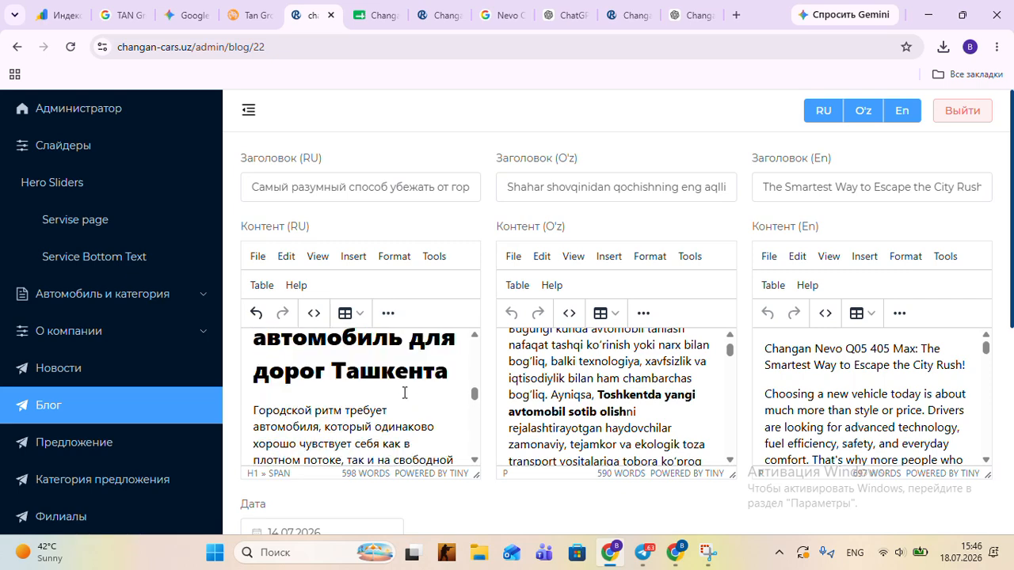
scroll(400, 394, down, 1)
scroll(400, 394, up, 1)
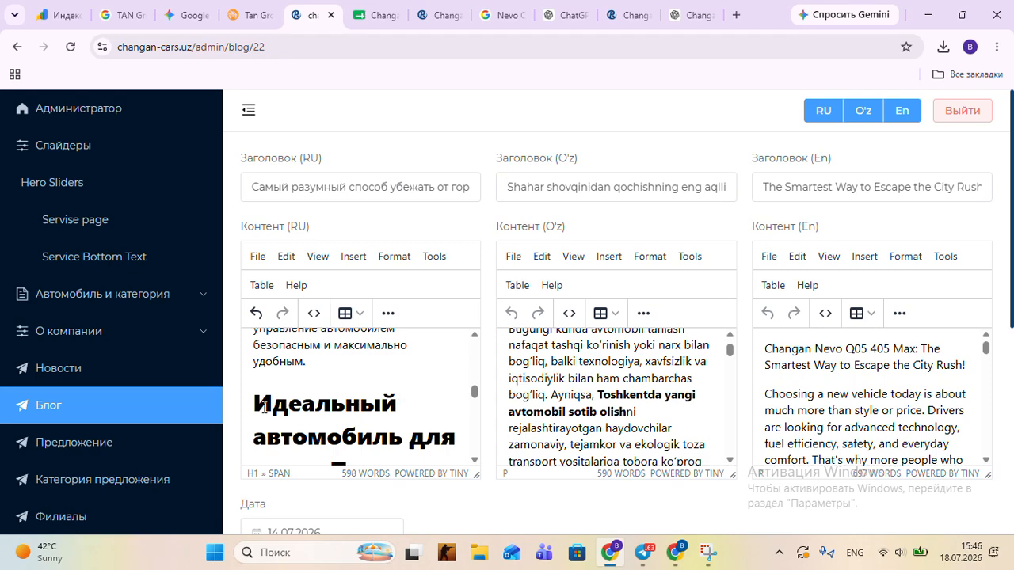
drag(256, 402, 454, 446)
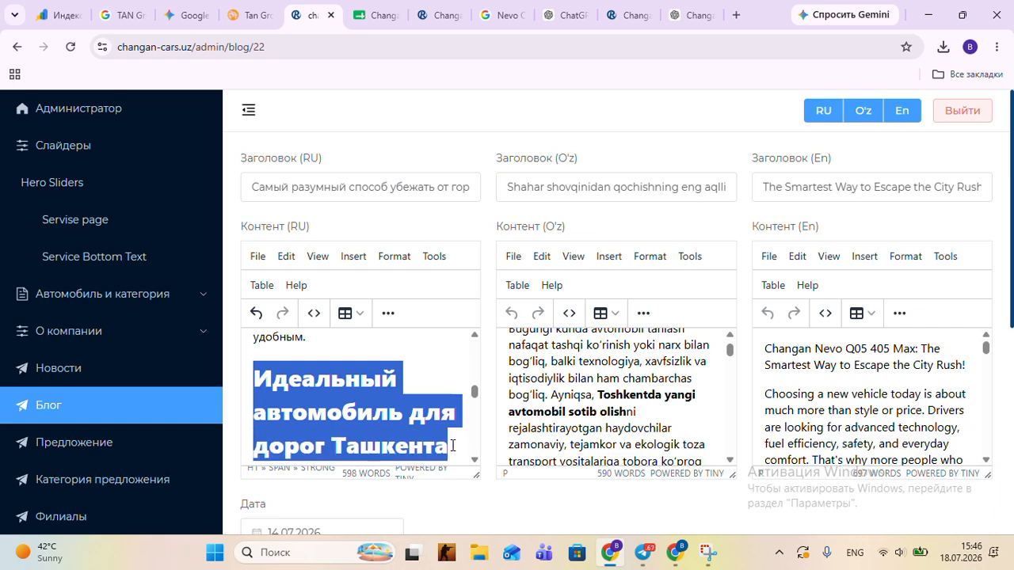
scroll(433, 404, down, 1)
click(387, 312)
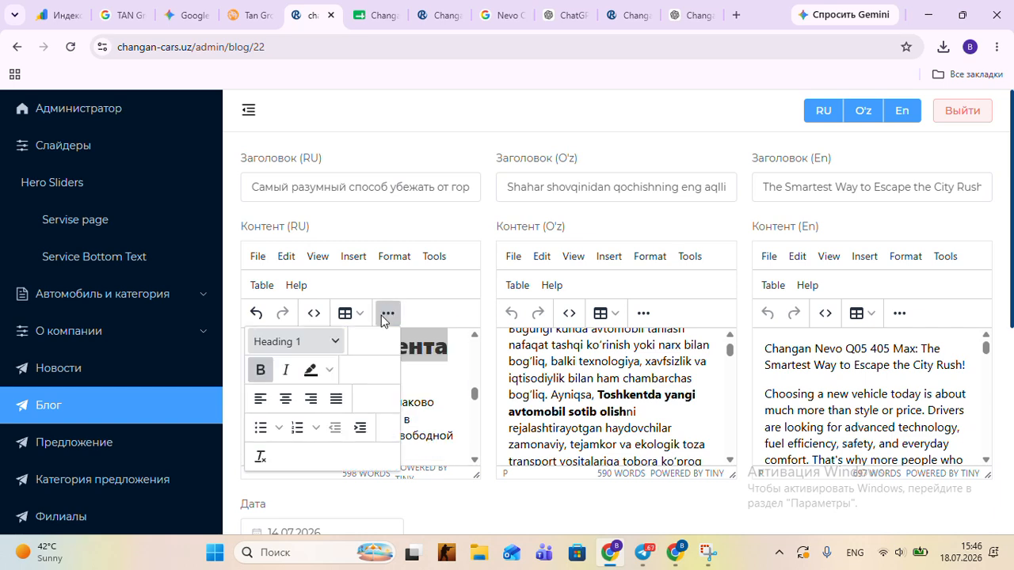
click(261, 370)
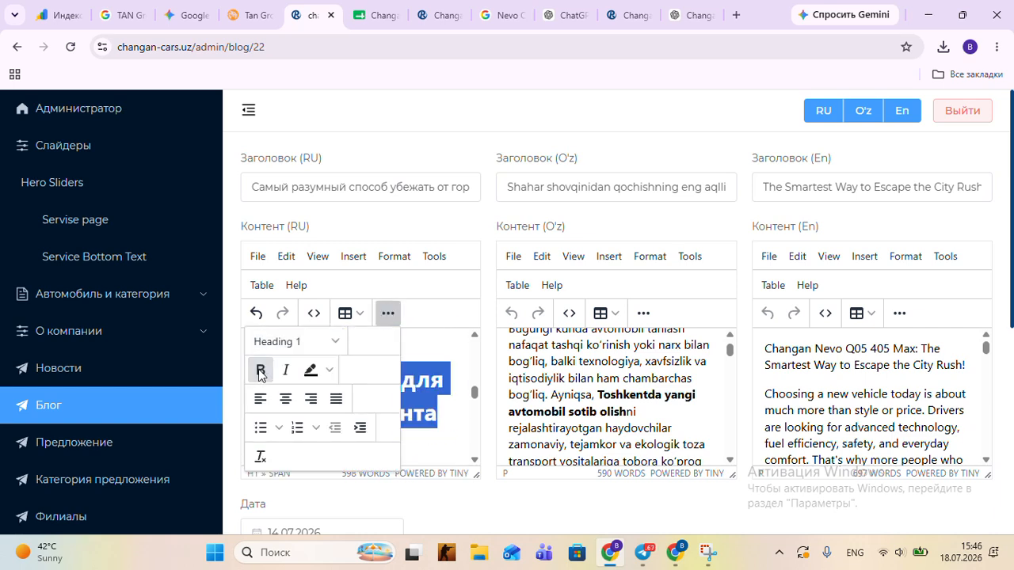
click(387, 315)
click(387, 335)
Step: Delete the divider line above the "Почему выбирают Changan?" heading in the Russian content
scroll(413, 388, down, 6)
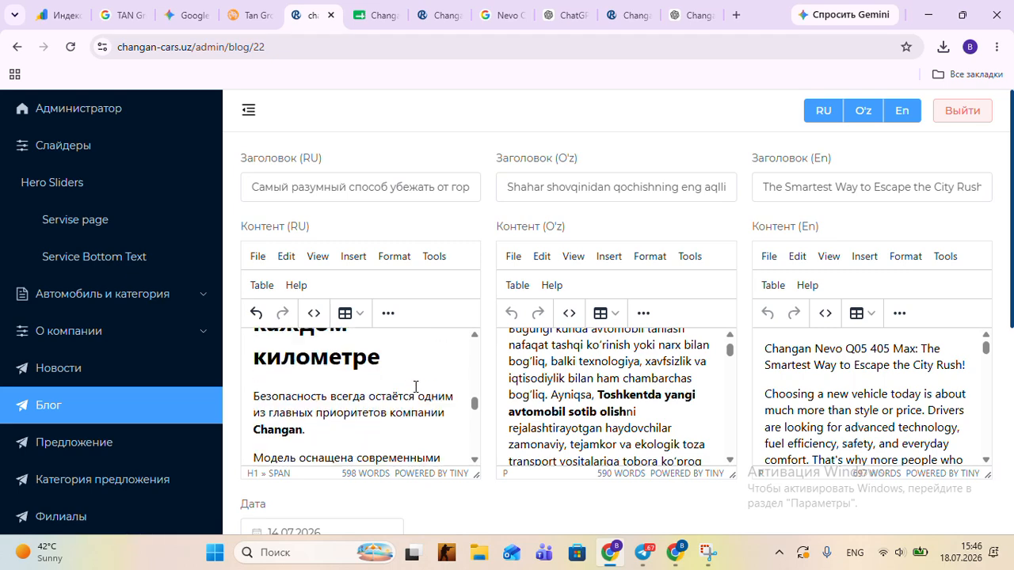
scroll(416, 387, down, 5)
click(251, 412)
key(BackSpace)
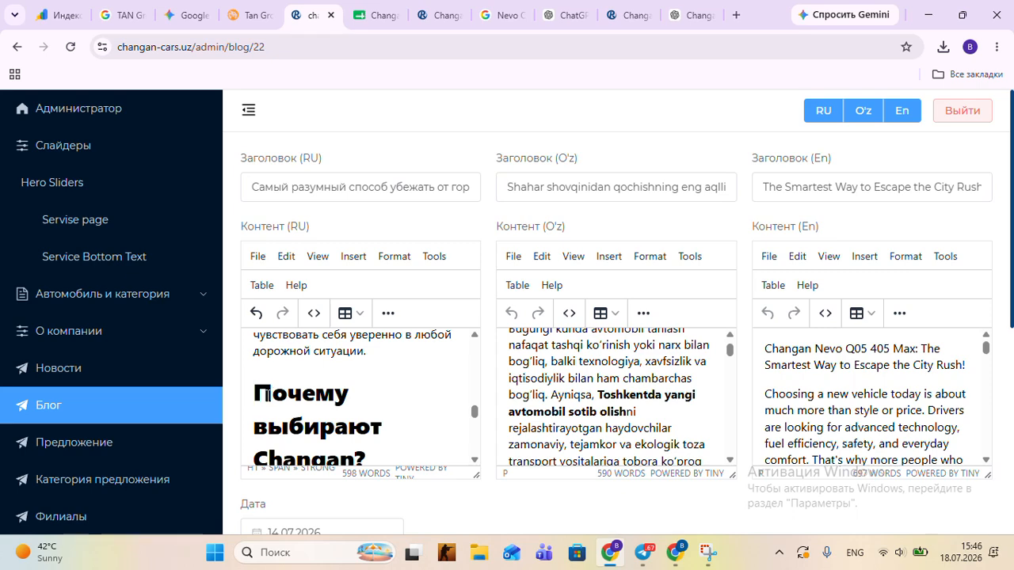
Step: Remove the bold formatting from the "Почему выбирают Changan?" heading and continue to the list and paragraph below it
drag(270, 394, 380, 380)
click(388, 313)
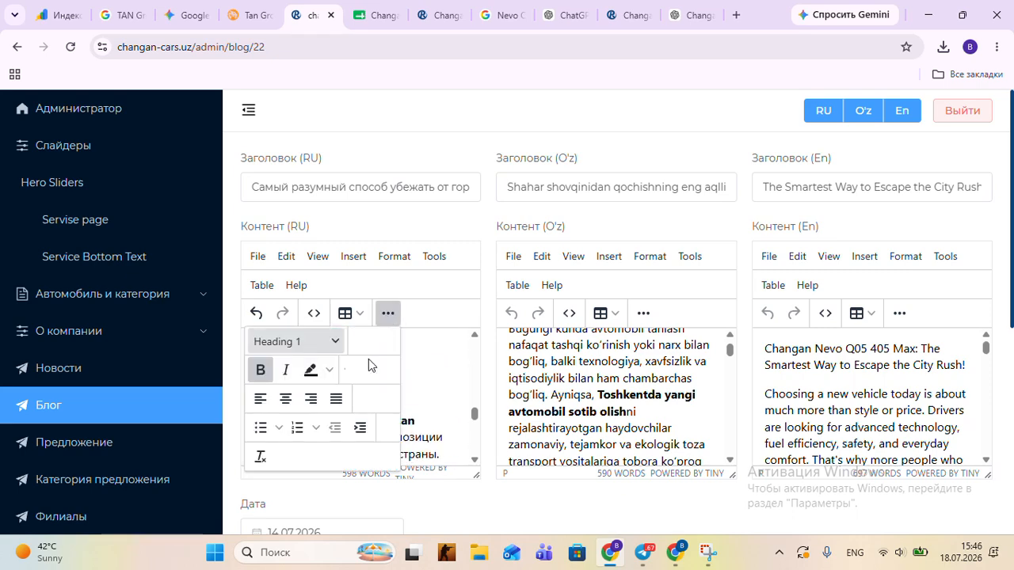
click(388, 314)
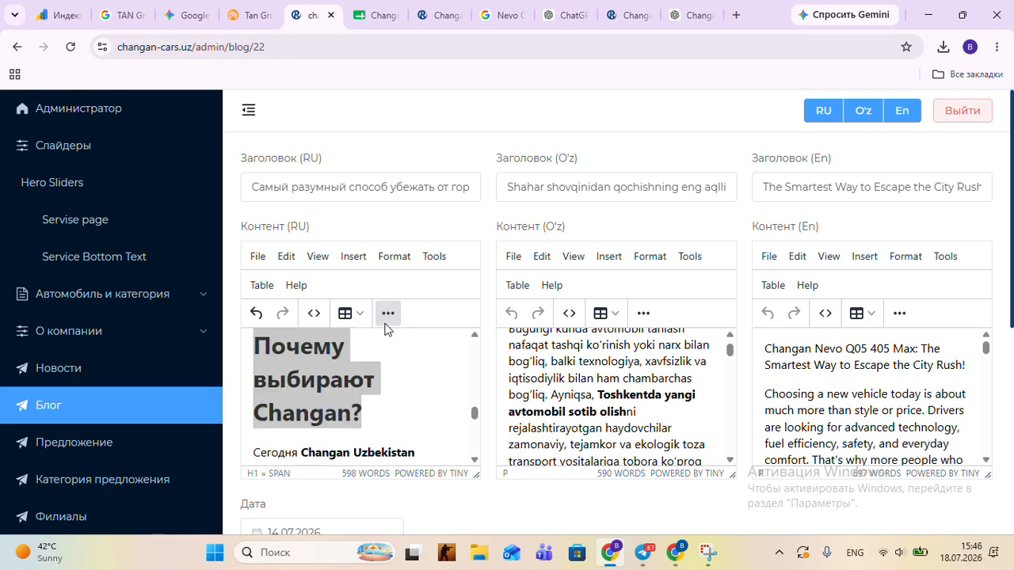
scroll(397, 400, down, 3)
scroll(407, 396, down, 4)
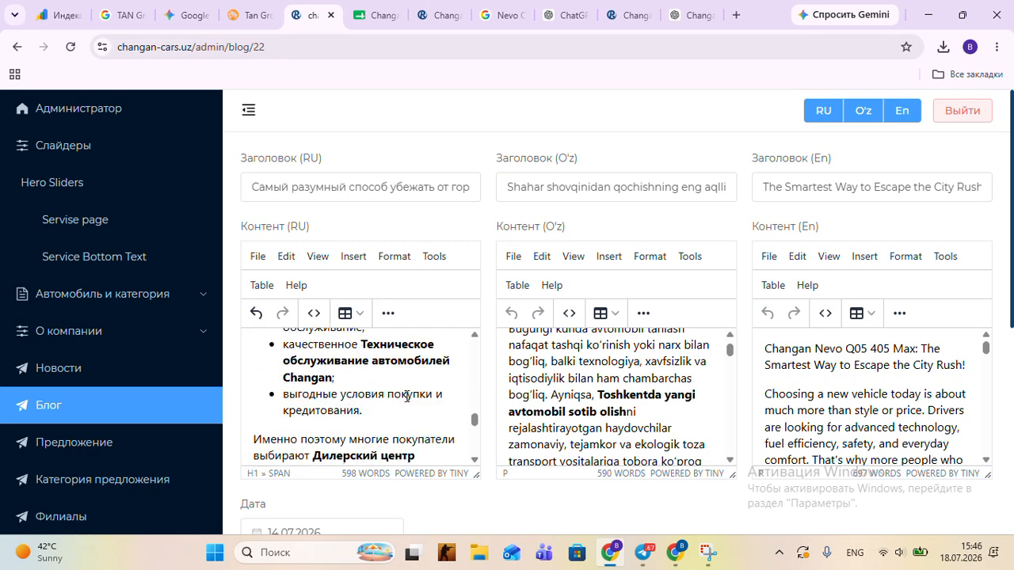
Step: Remove the bold formatting from the "Для кого создан Changan Nevo Q05 405 Max?" heading in the Russian content, keeping Heading 1
click(261, 451)
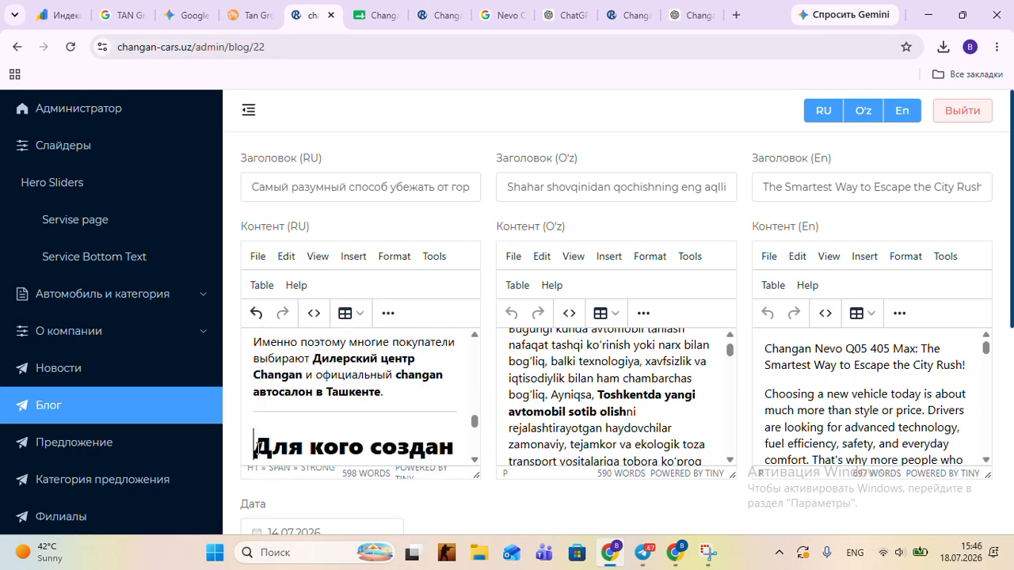
scroll(301, 432, down, 3)
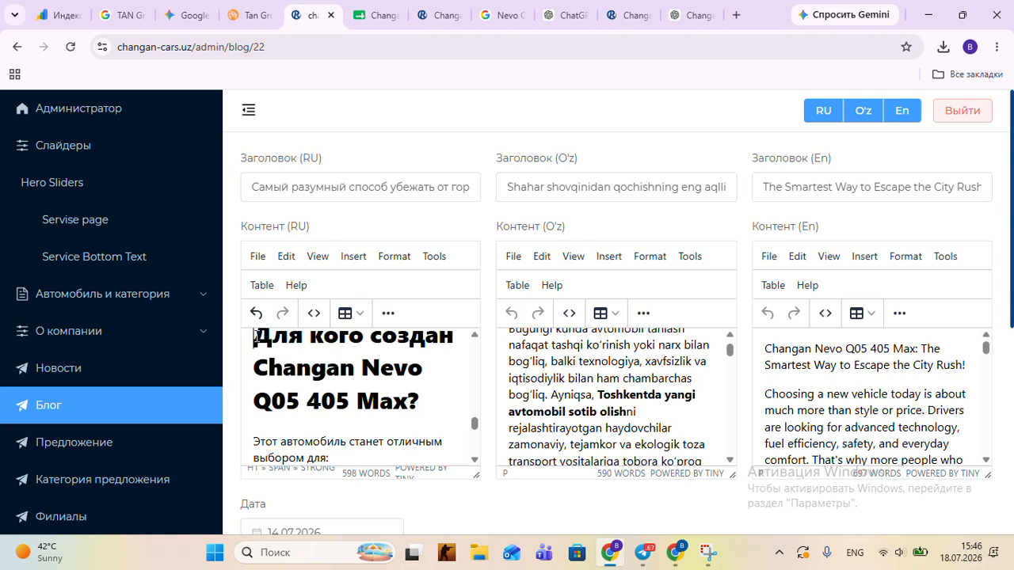
drag(255, 339, 415, 402)
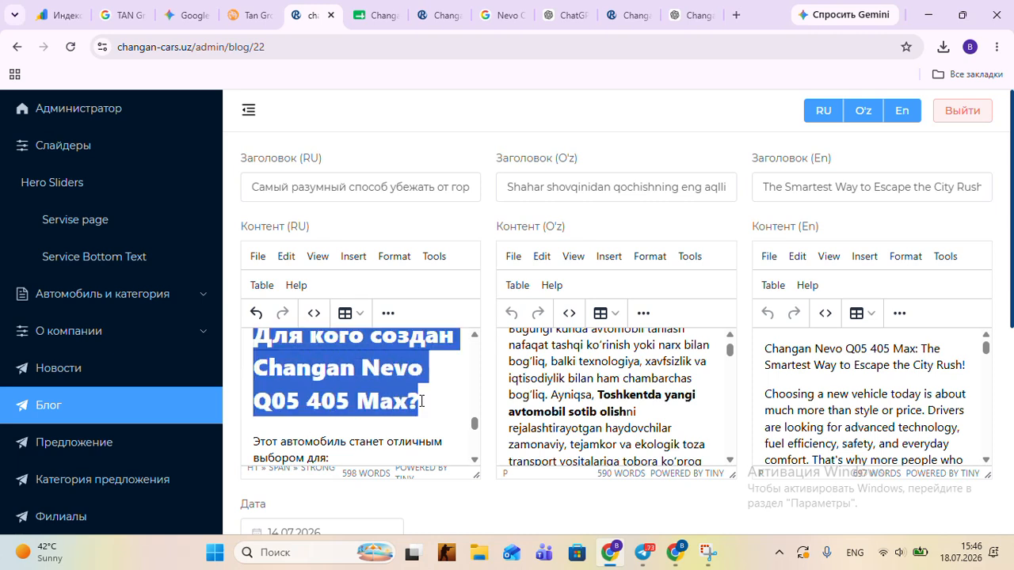
click(388, 313)
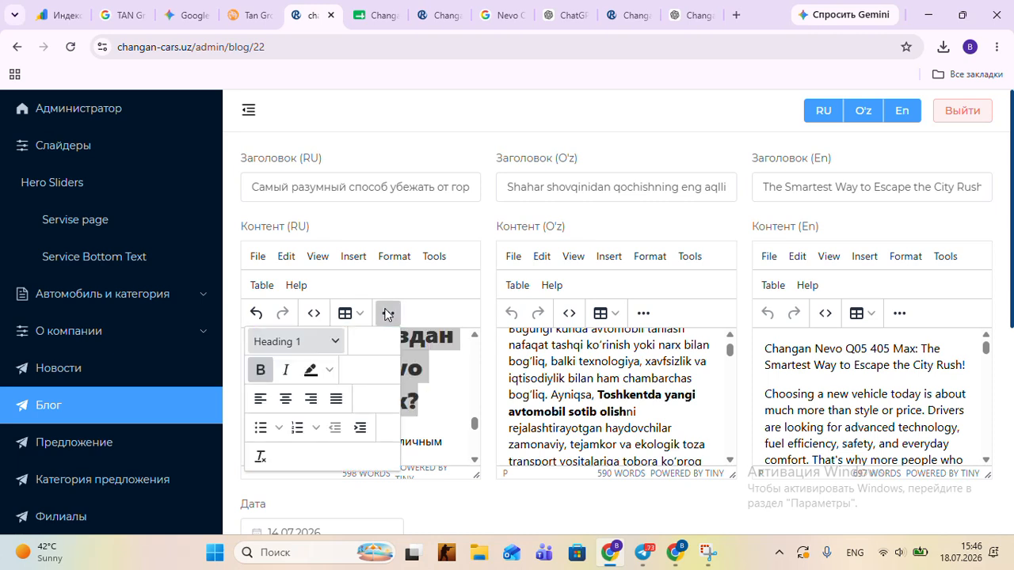
click(262, 370)
click(389, 314)
click(380, 401)
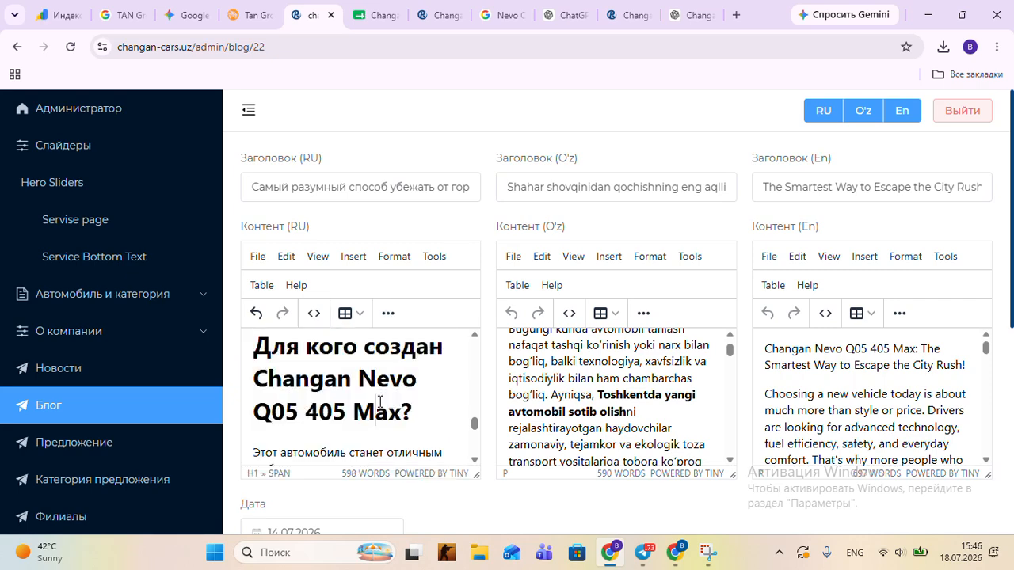
Step: Remove the bold formatting from the Russian heading that begins "Почему стоит обратить внимание", keeping it as Heading 1
scroll(402, 396, up, 1)
scroll(403, 396, down, 4)
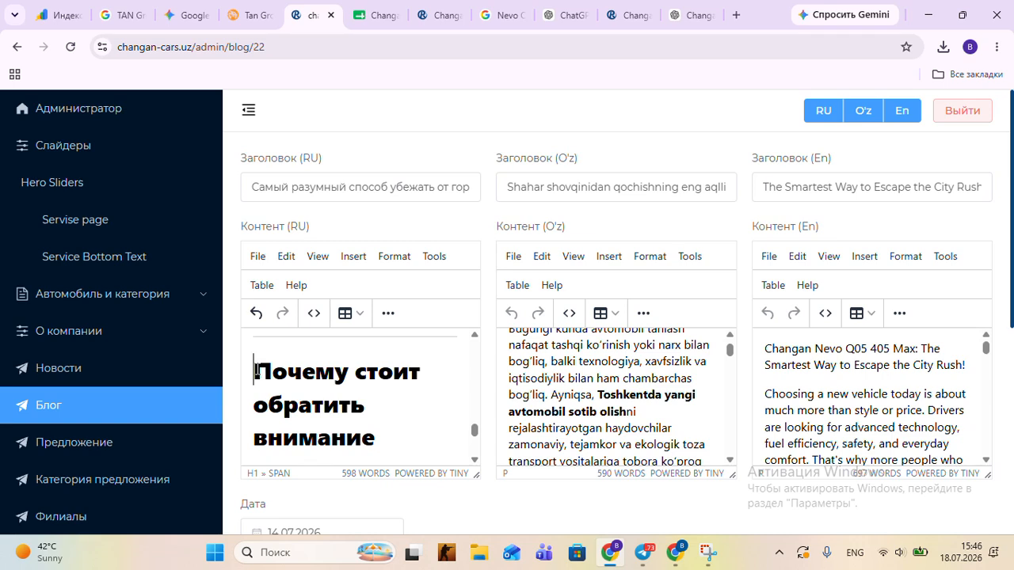
scroll(259, 372, down, 1)
click(256, 360)
drag(256, 360, 422, 389)
click(388, 314)
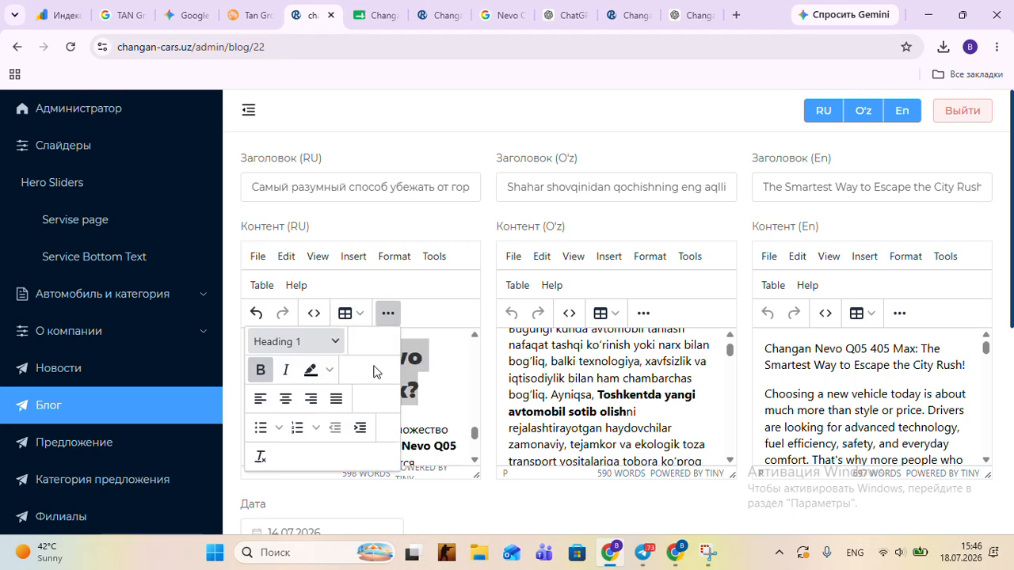
click(389, 313)
click(390, 391)
Step: Delete the divider line above the "Узнайте больше о Changan Nevo Q05 405 Max" heading in the Russian content
scroll(405, 387, down, 2)
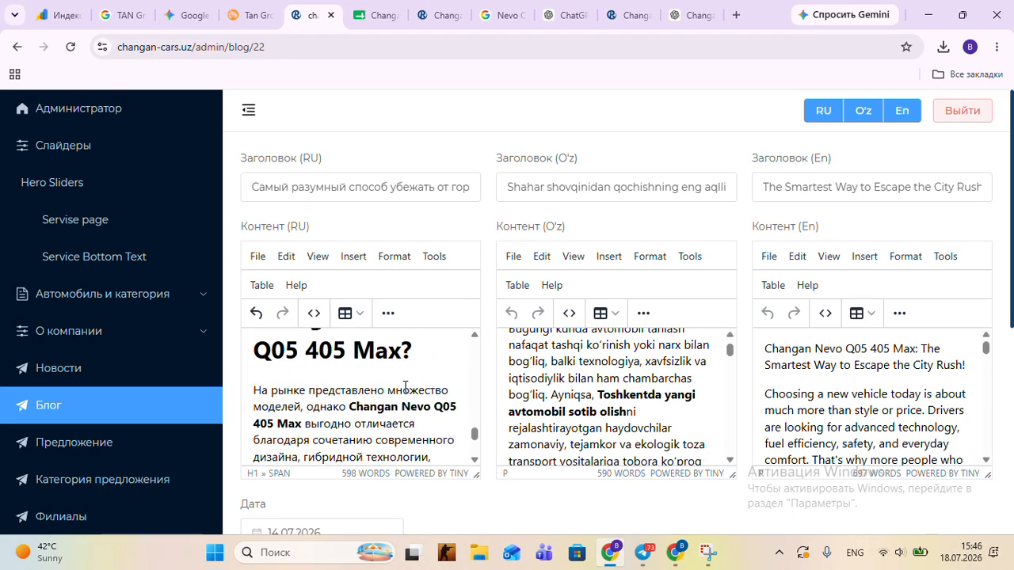
scroll(405, 386, down, 5)
click(256, 409)
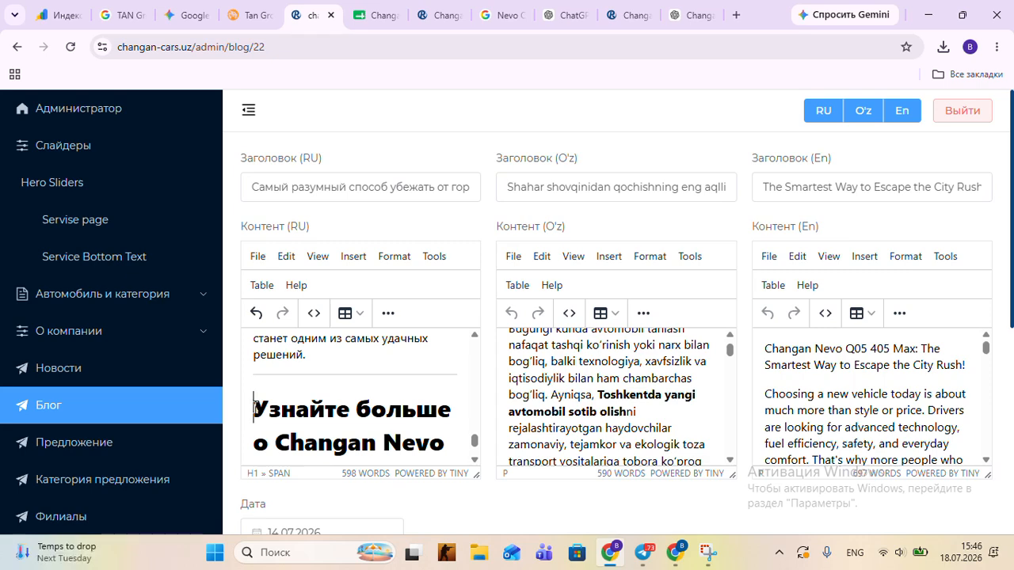
key(BackSpace)
scroll(333, 396, down, 1)
scroll(333, 396, up, 1)
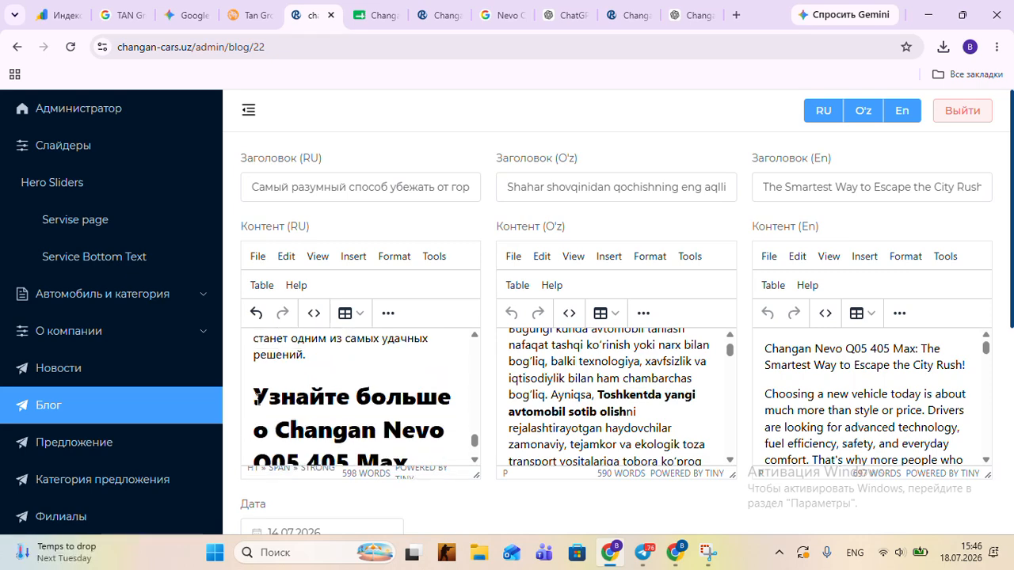
Step: Remove the bold formatting from the "Узнайте больше о Changan Nevo Q05 405 Max" heading in the Russian content
drag(254, 396, 418, 346)
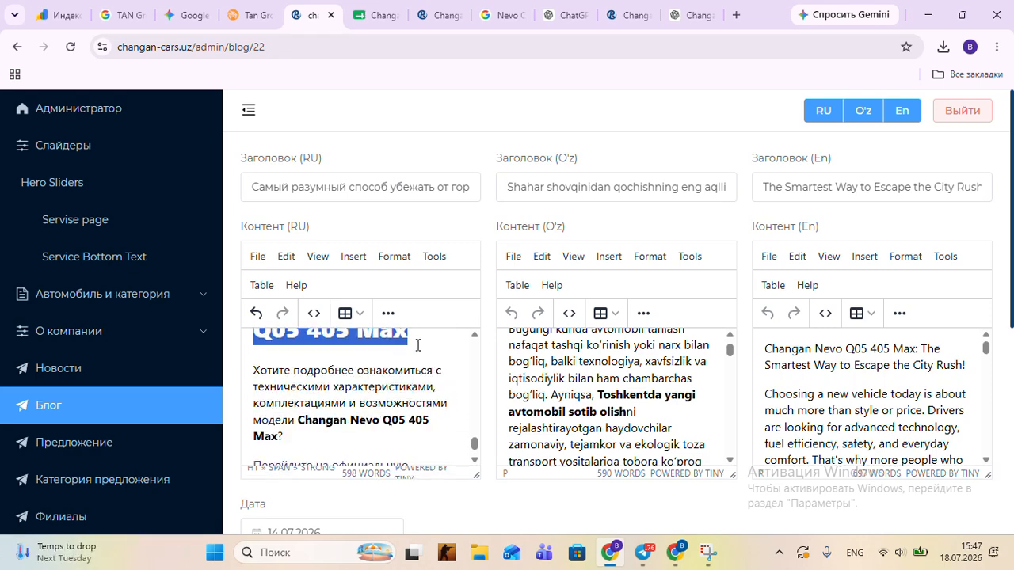
click(387, 313)
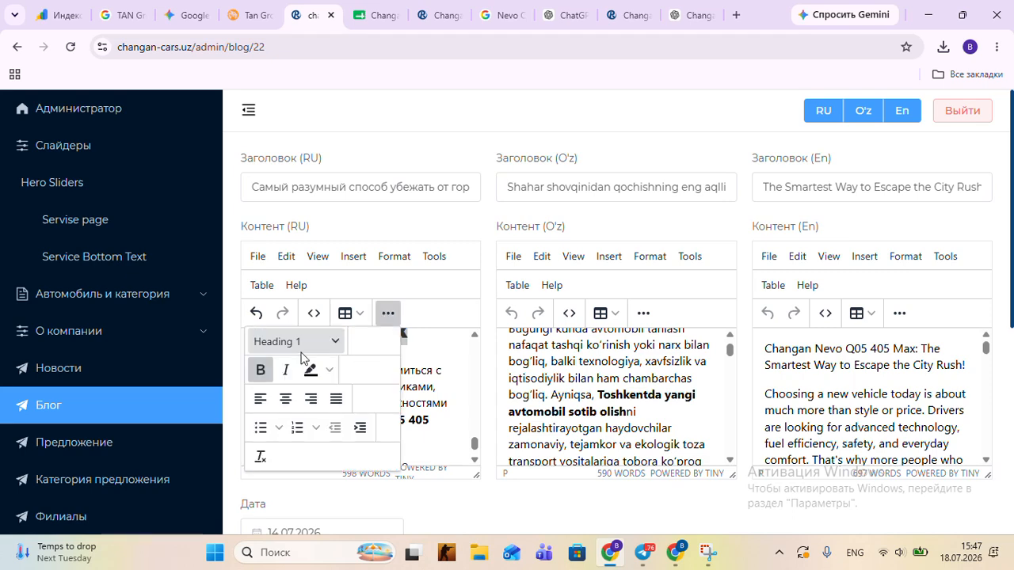
click(388, 313)
click(426, 403)
Step: Review the end of the Russian content, the Uzbek content down to its closing link, and the opening sections of the English content
scroll(426, 402, down, 3)
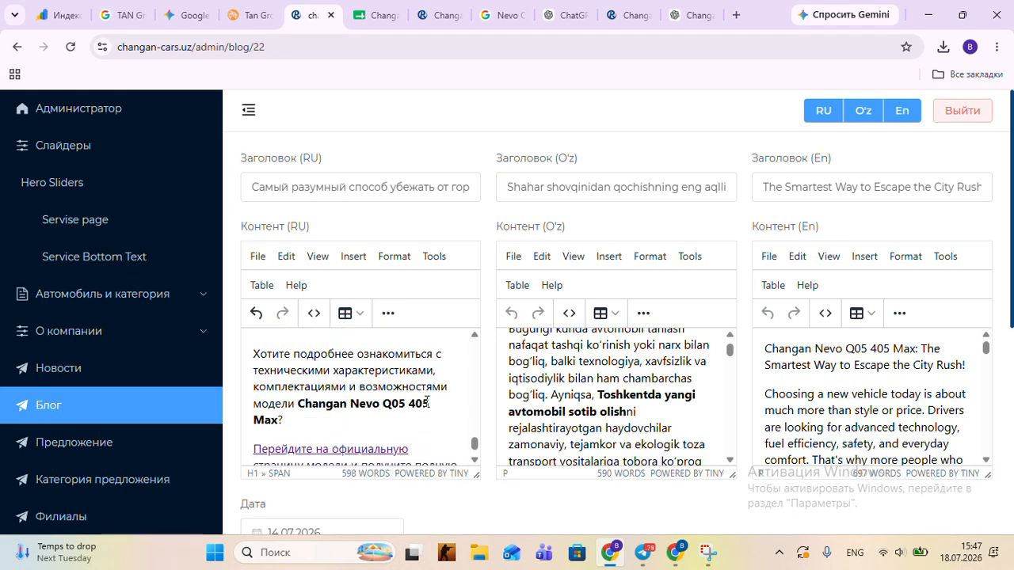
scroll(427, 402, down, 1)
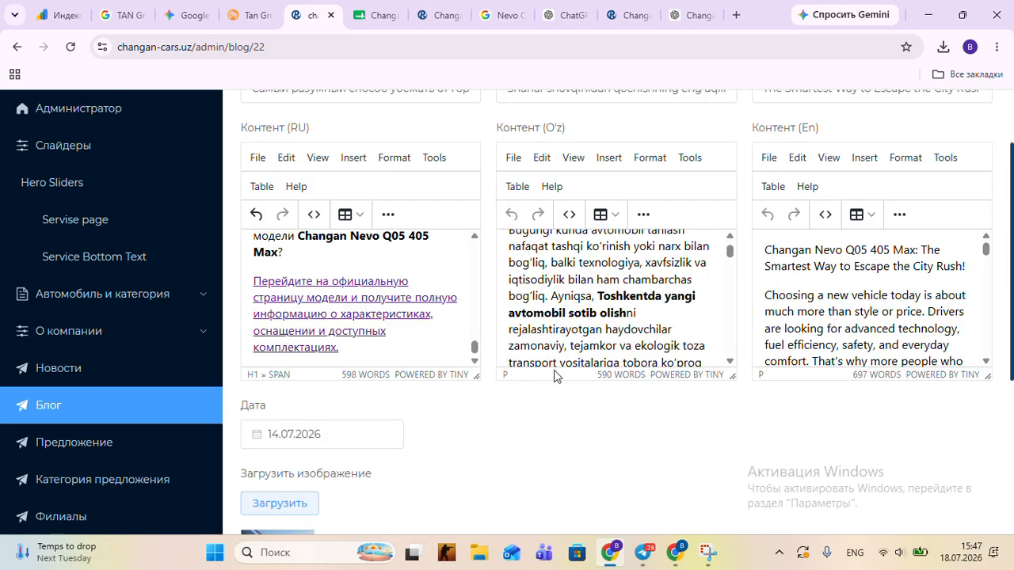
scroll(692, 311, down, 3)
scroll(693, 312, down, 2)
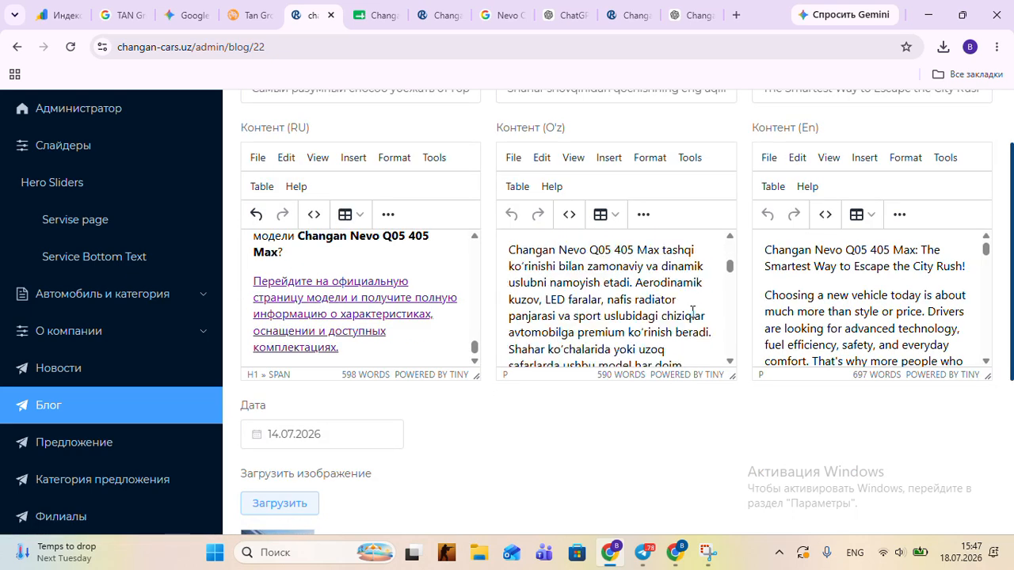
scroll(692, 311, up, 1)
scroll(692, 311, down, 8)
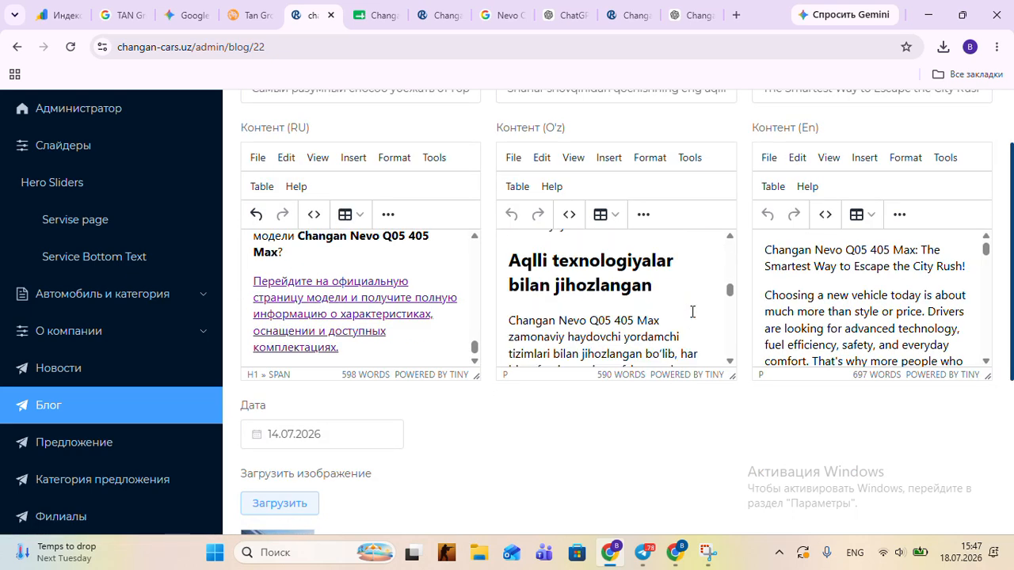
scroll(692, 312, down, 3)
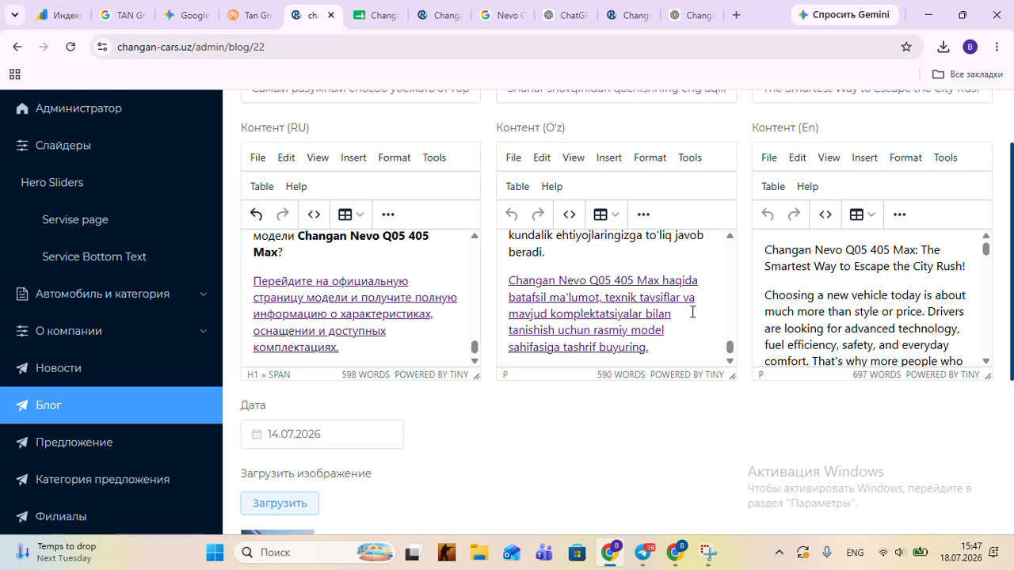
scroll(692, 311, up, 2)
scroll(942, 310, up, 1)
scroll(942, 310, down, 1)
drag(986, 249, 988, 267)
scroll(935, 270, up, 3)
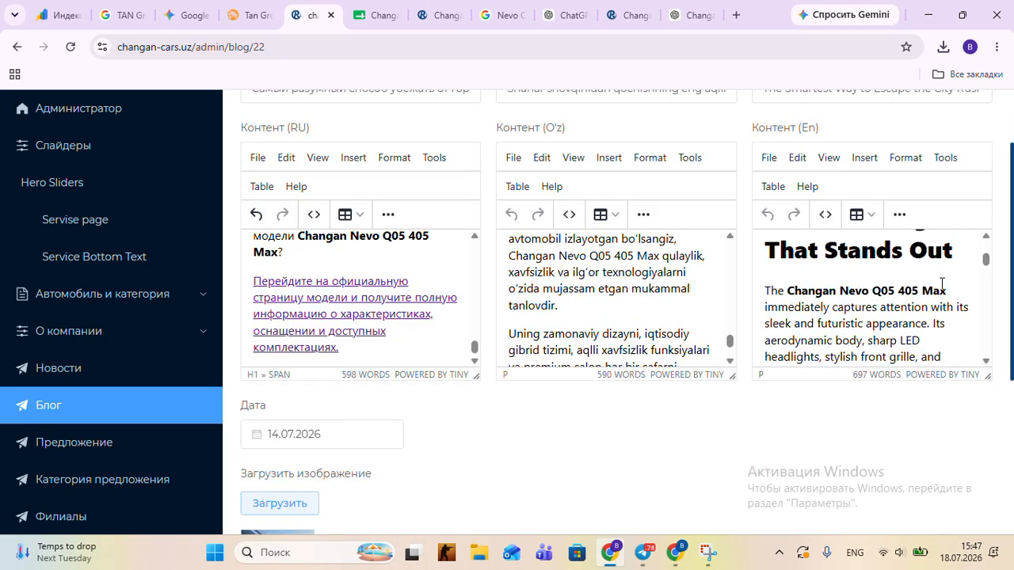
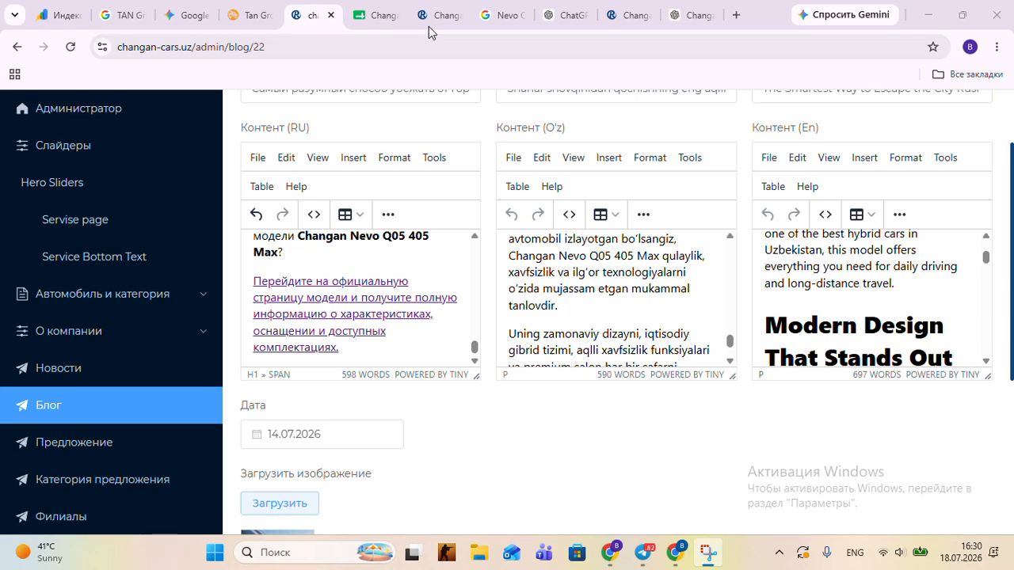
Step: Remove the bold formatting from the closing "Visit the official model page" link text in the English content
scroll(843, 331, down, 10)
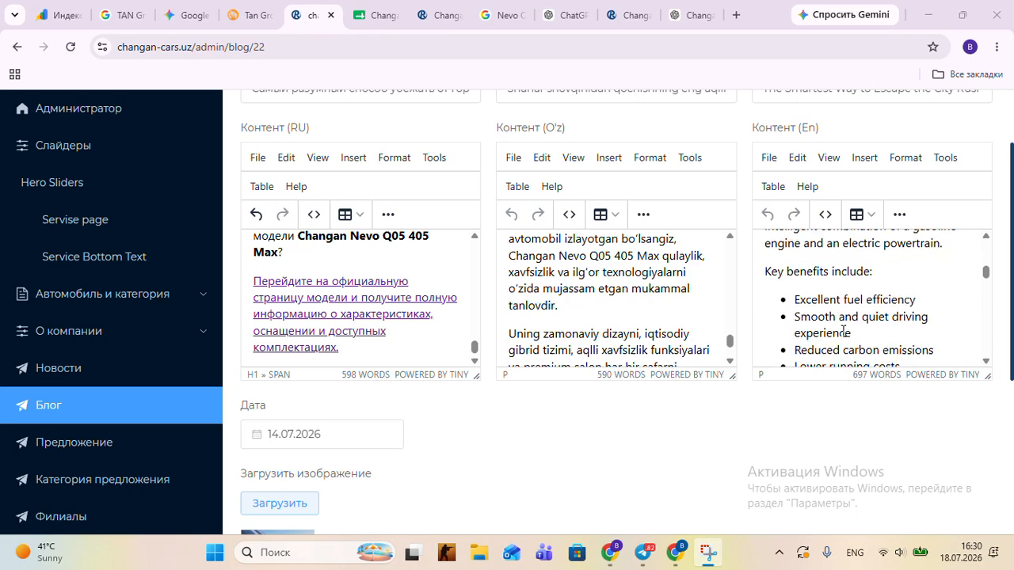
scroll(843, 331, down, 10)
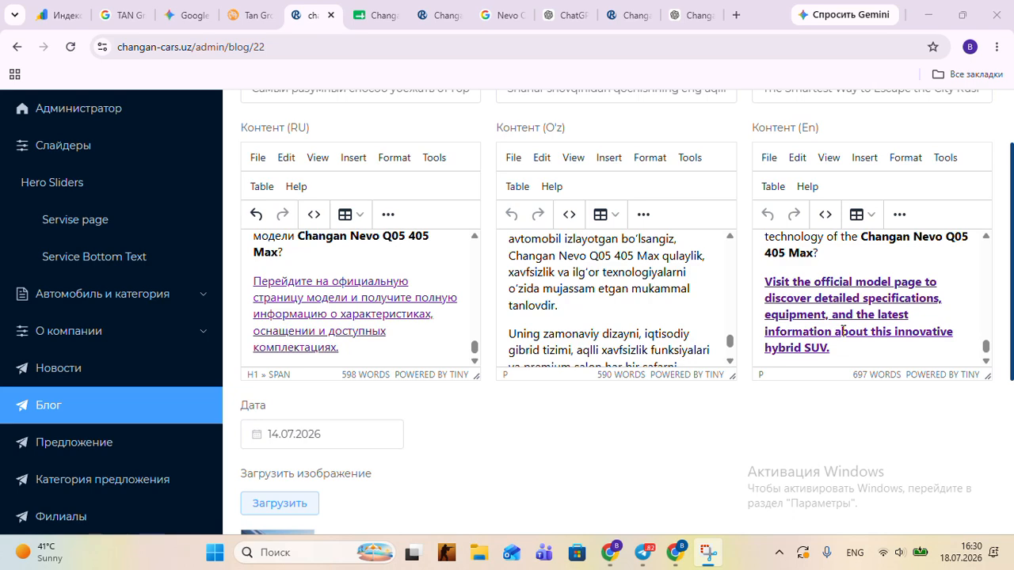
scroll(629, 314, down, 5)
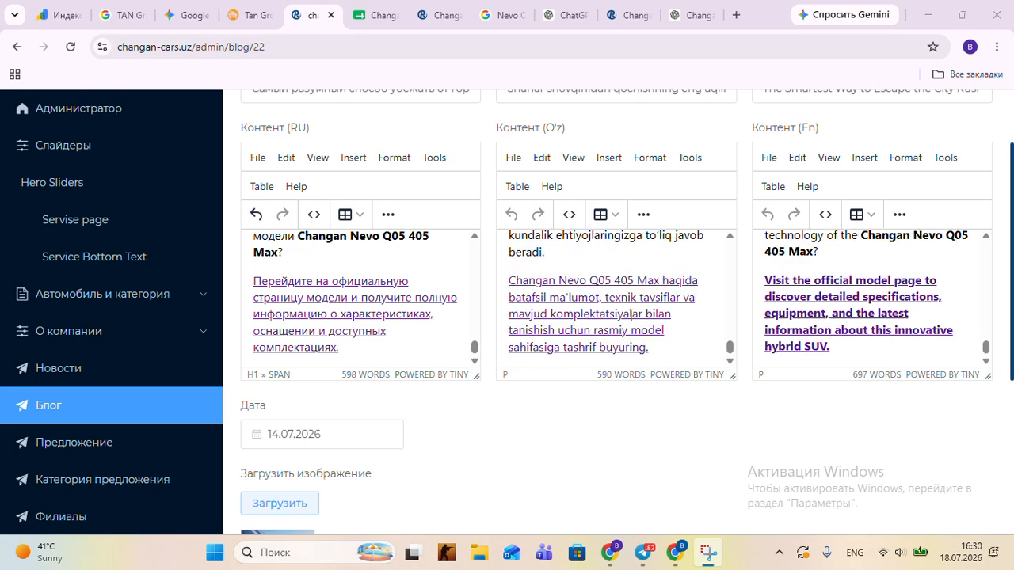
drag(769, 280, 858, 346)
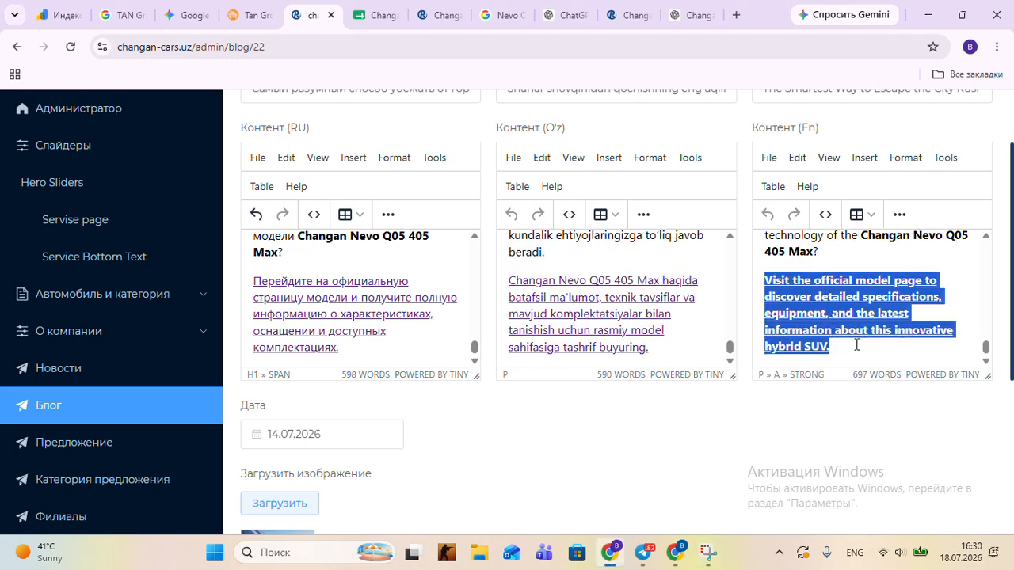
click(900, 214)
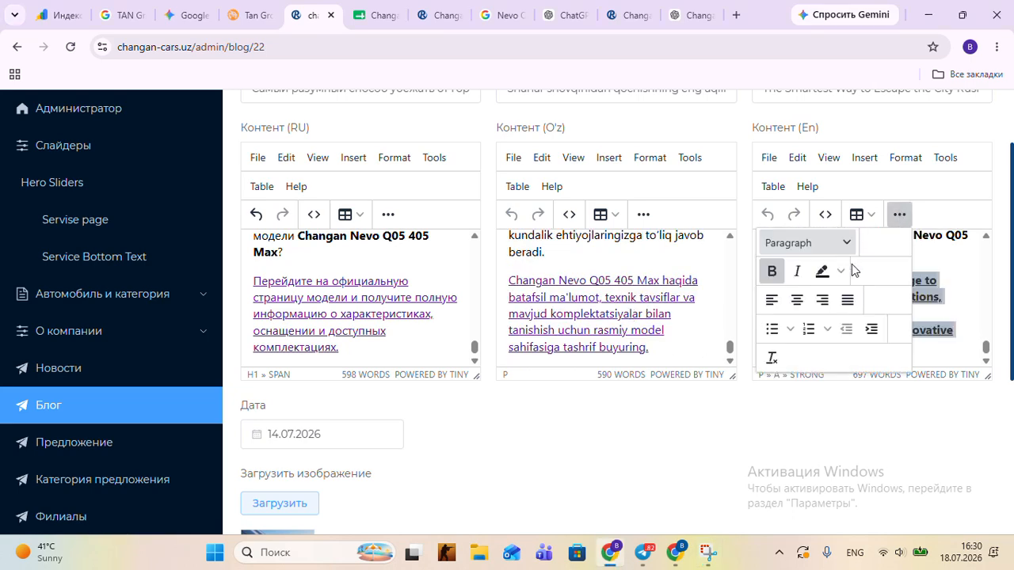
click(772, 271)
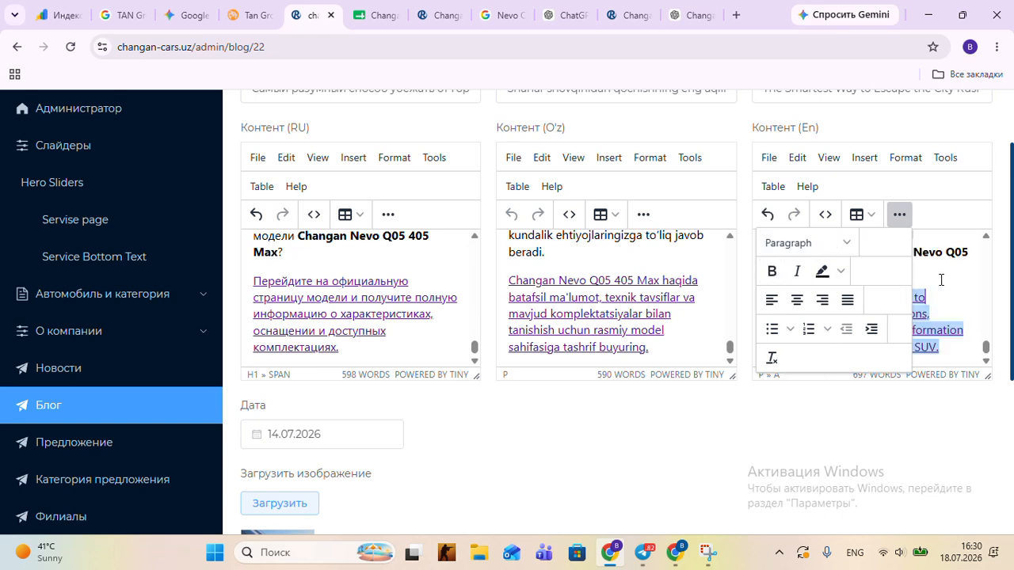
Step: Remove the bold formatting from the "Changan Nevo Q05 405 Max" part of the last English heading
scroll(904, 290, up, 3)
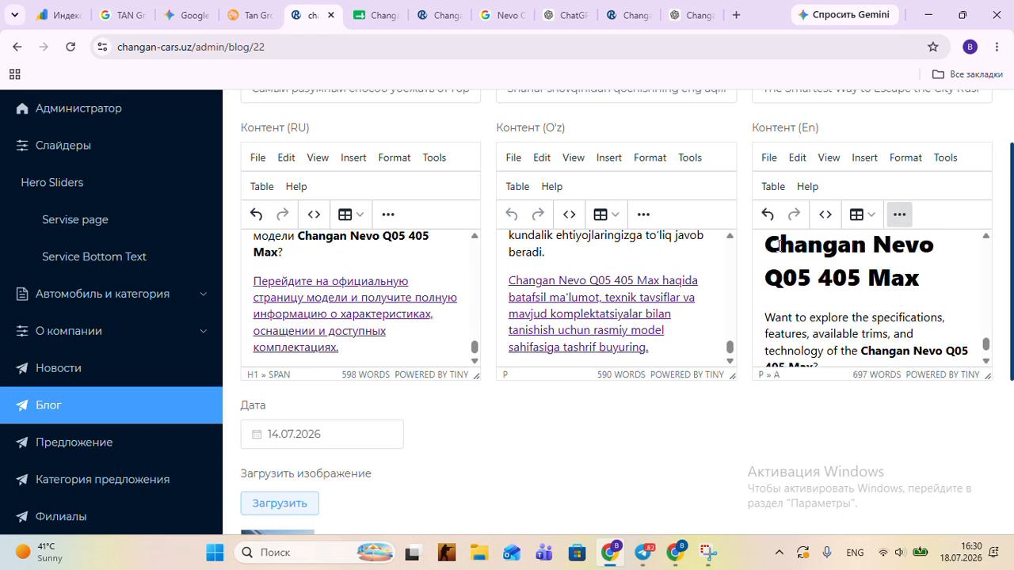
drag(765, 245, 920, 269)
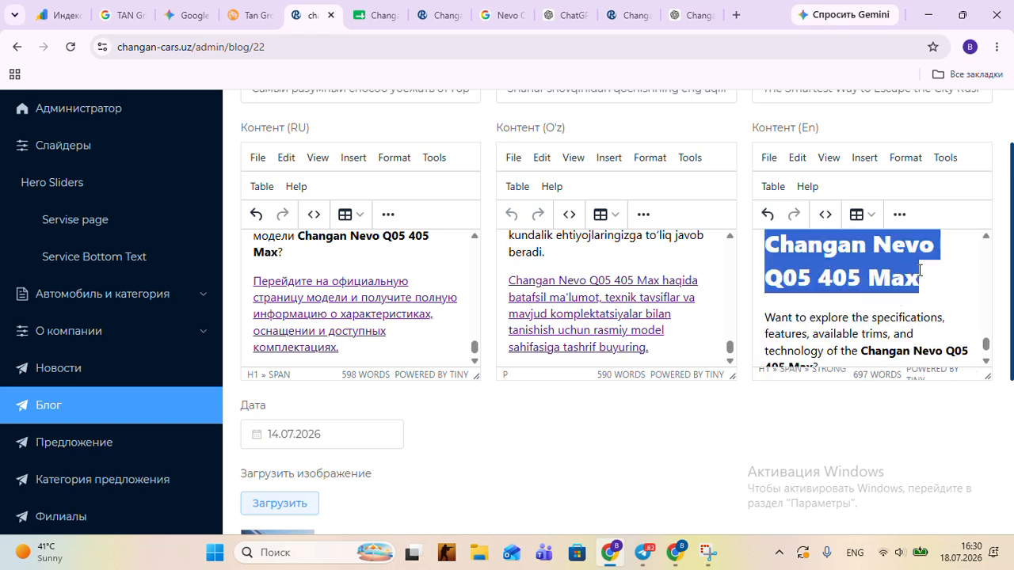
click(900, 212)
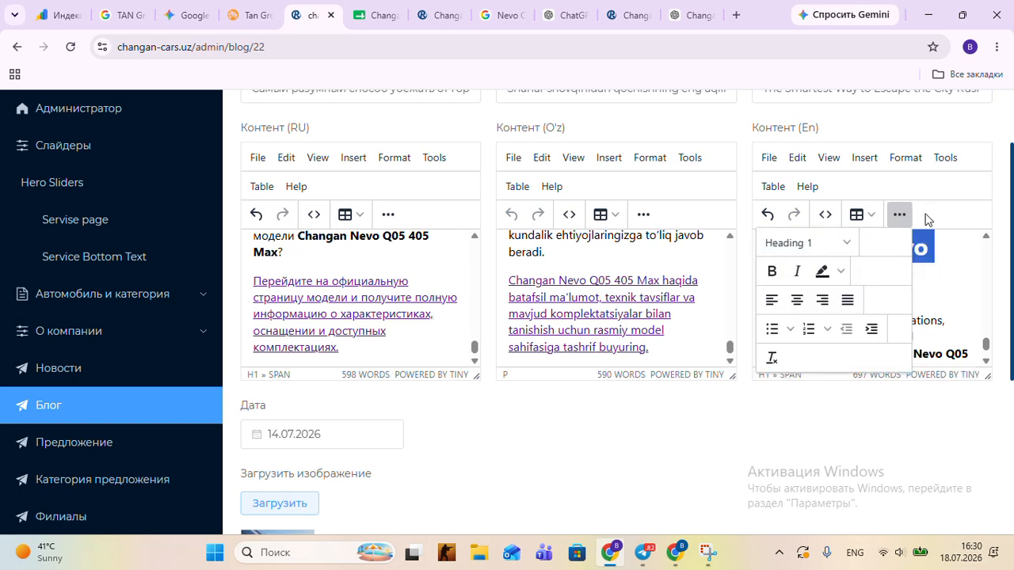
click(903, 221)
click(940, 289)
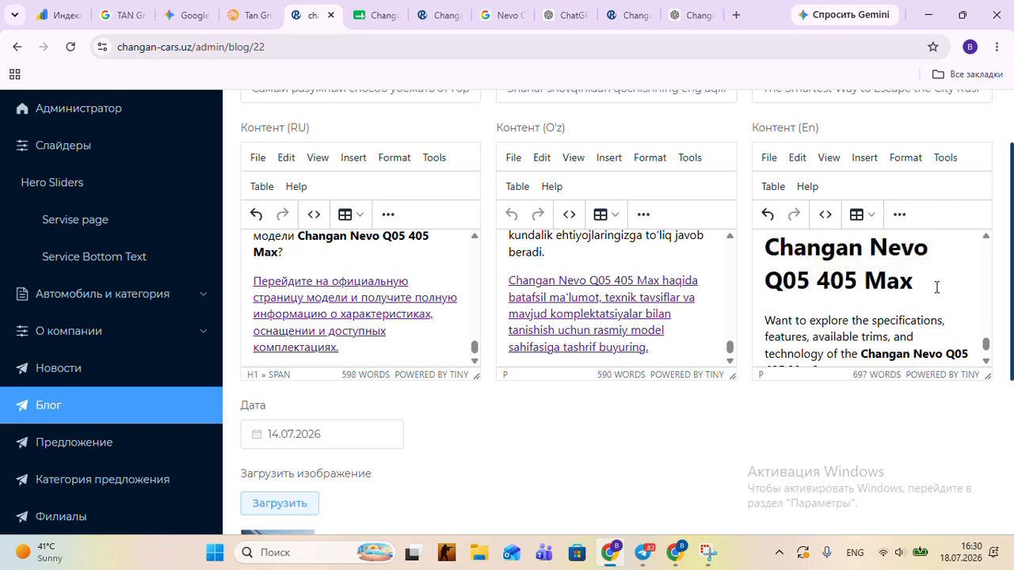
Step: Remove the bold formatting from the remaining "Learn More About the" words of the last English heading
scroll(935, 288, down, 2)
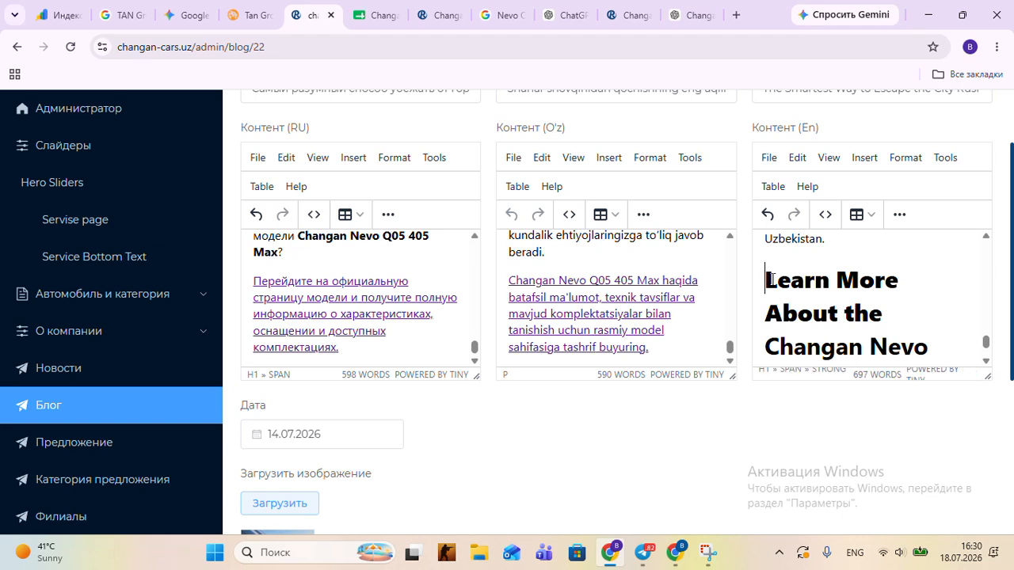
drag(766, 280, 882, 309)
click(900, 214)
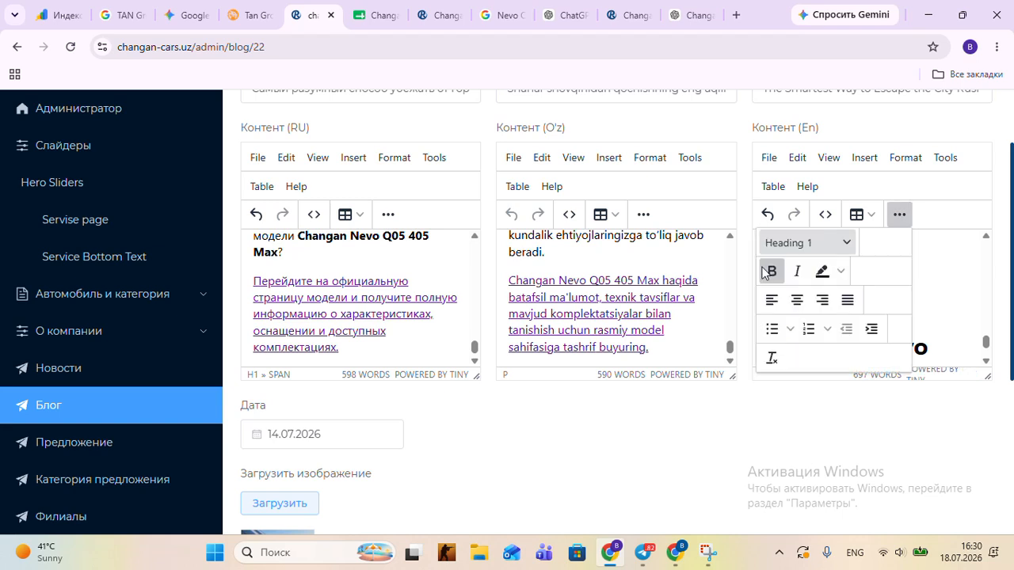
click(770, 272)
click(899, 214)
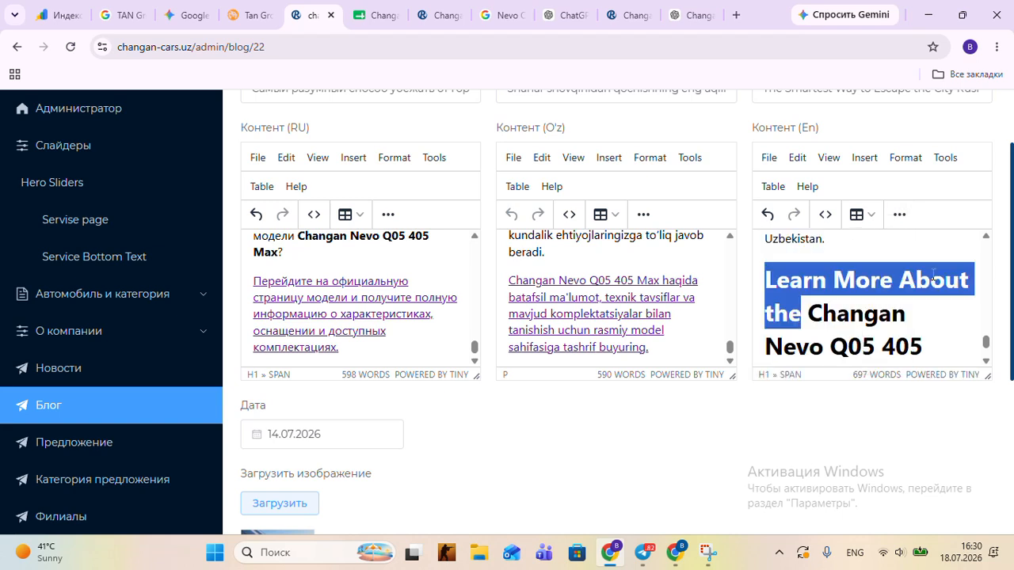
click(932, 280)
Step: Remove the bold formatting from "Changan Nevo Q05 405 Max?" in the English paragraph above the closing link
scroll(937, 298, down, 3)
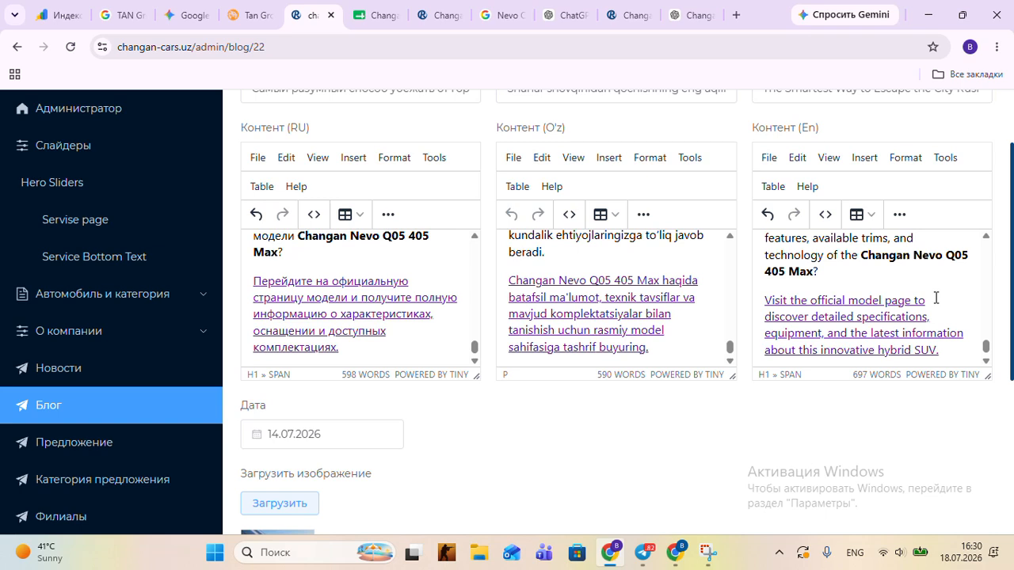
drag(865, 255, 824, 273)
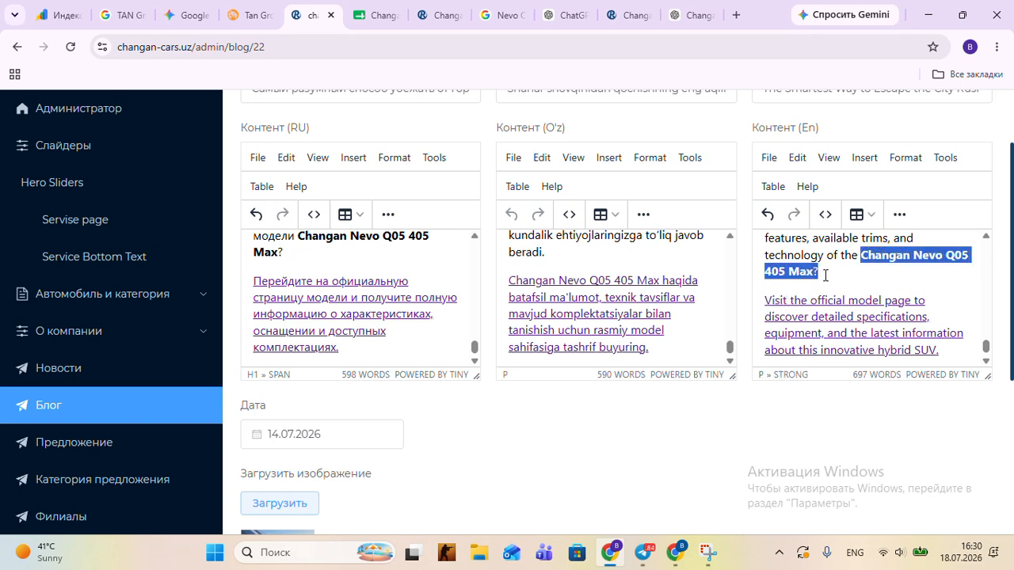
click(898, 215)
click(777, 272)
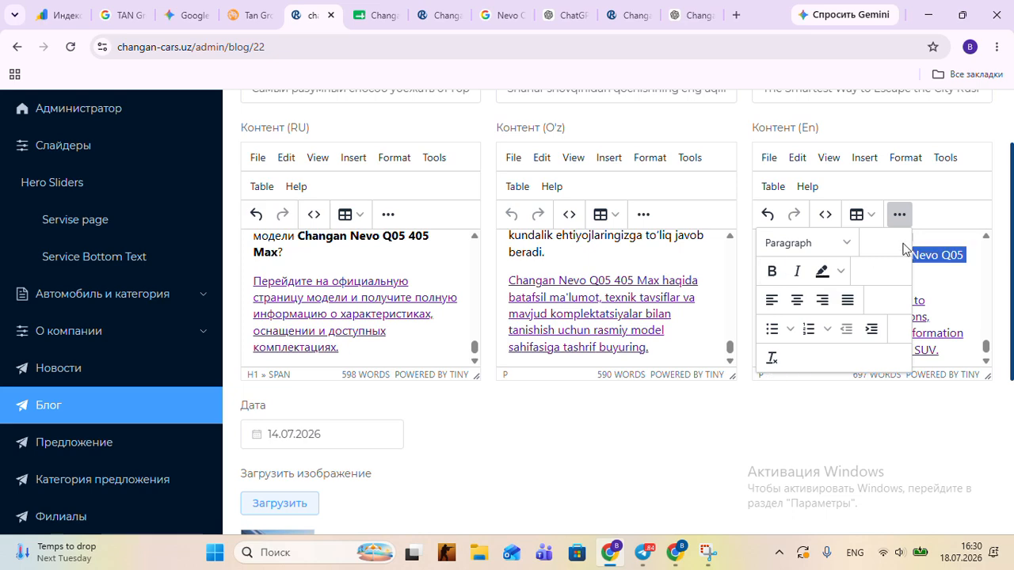
Step: Remove the bold formatting from "Changan Nevo Q05 405 Max" in the English paragraph beginning "With many hybrid SUVs available today"
click(899, 214)
click(916, 290)
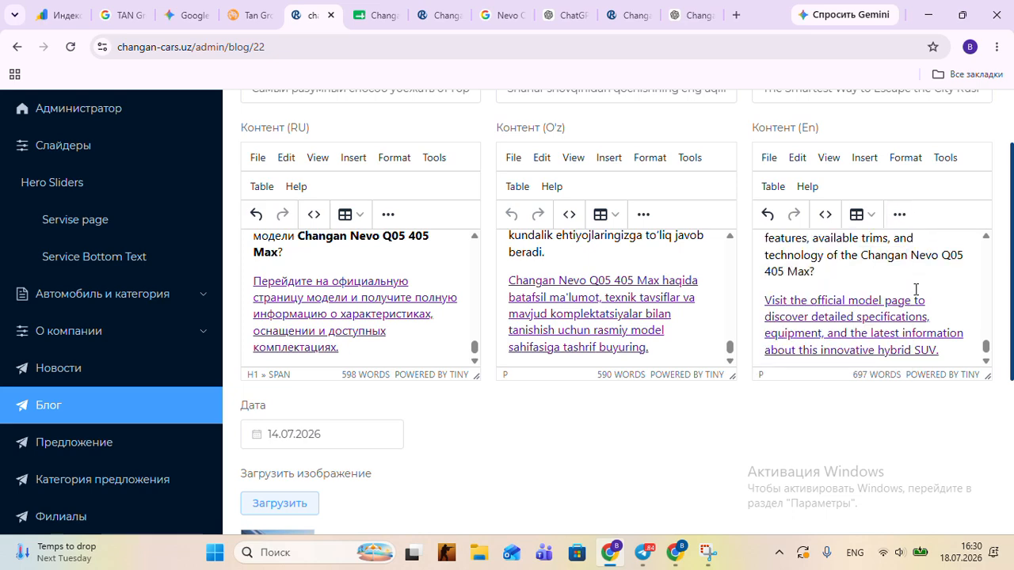
scroll(916, 289, up, 5)
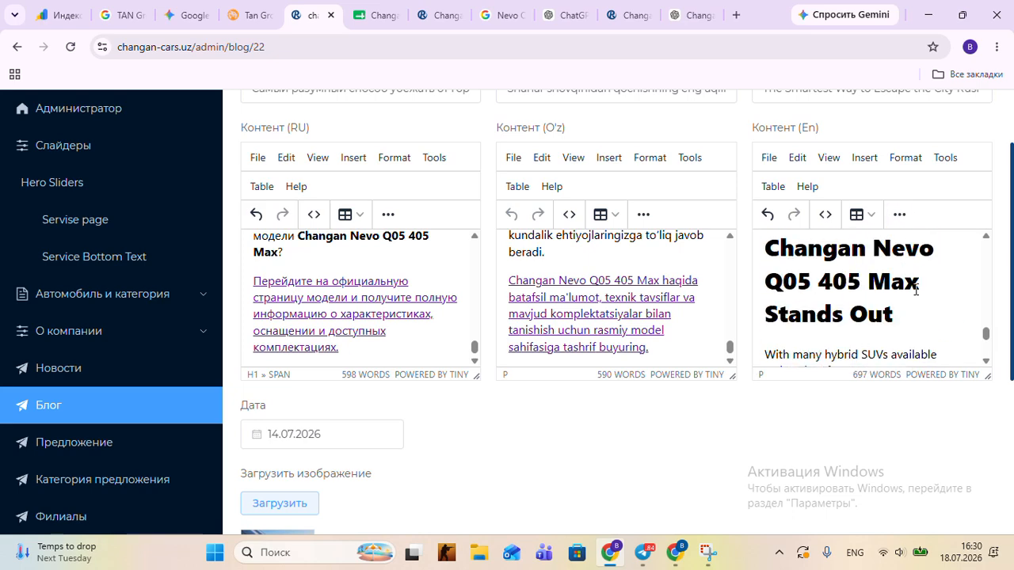
scroll(916, 290, down, 1)
drag(822, 272, 793, 293)
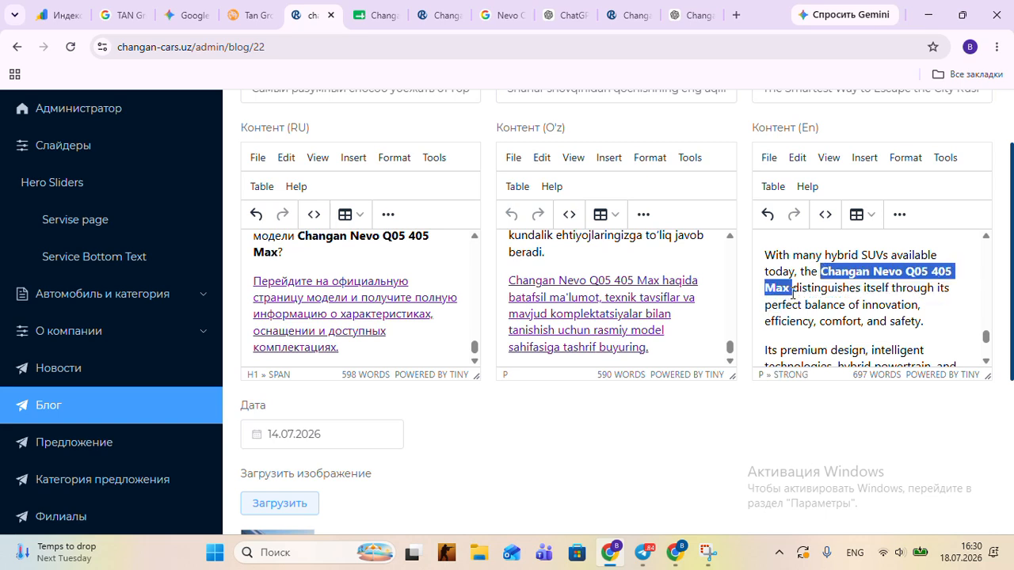
click(899, 217)
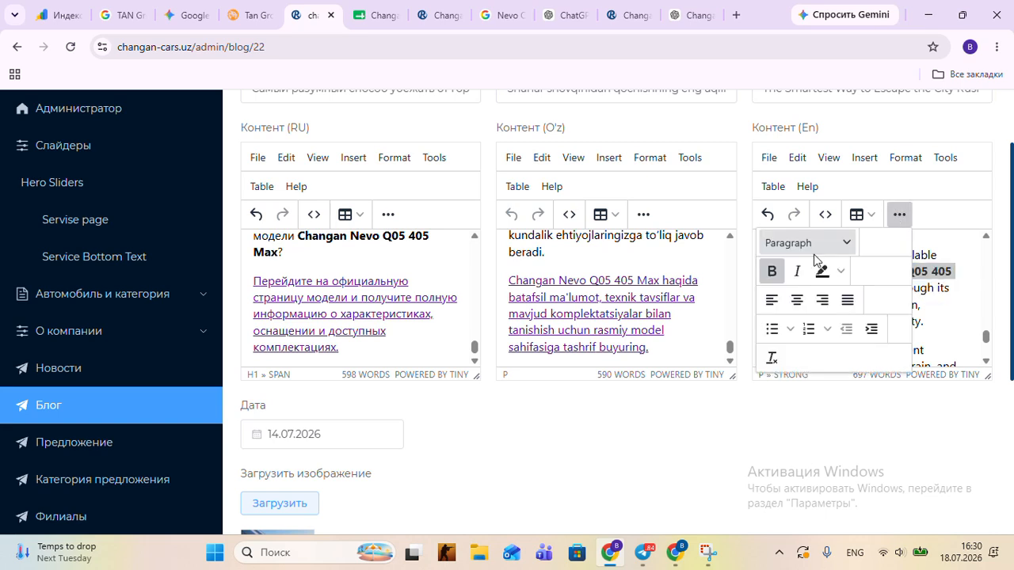
click(900, 219)
click(897, 280)
Step: Remove the bold formatting from the English heading ending in "Changan Nevo Q05 405 Max Stands Out"
scroll(896, 281, up, 2)
scroll(896, 282, up, 1)
scroll(896, 282, down, 1)
scroll(858, 286, down, 2)
drag(776, 311, 903, 234)
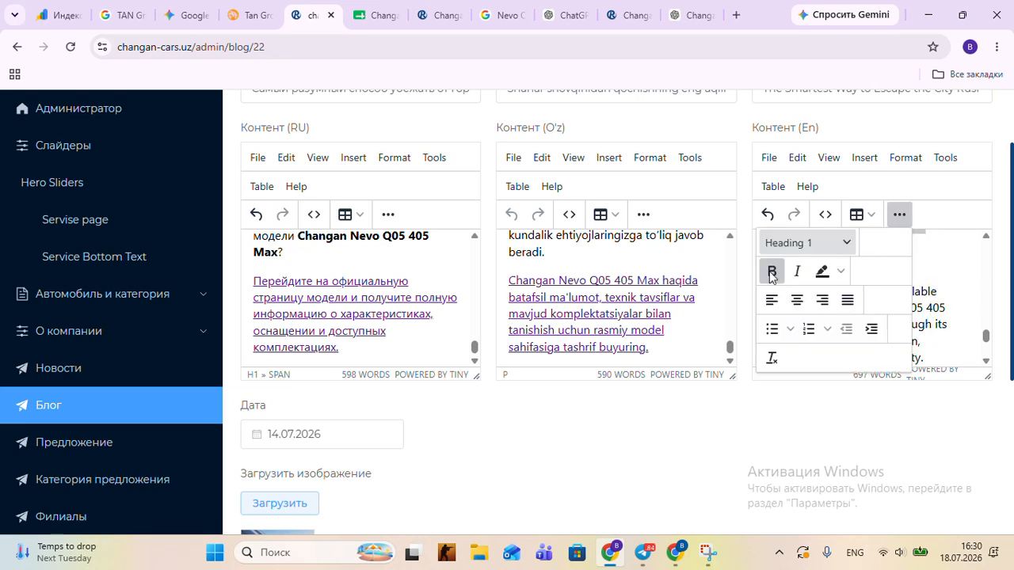
click(900, 220)
click(943, 295)
Step: Delete the divider line above the "Who Is the Changan Nevo Q05 405 Max For?" heading in the English content
scroll(944, 294, up, 5)
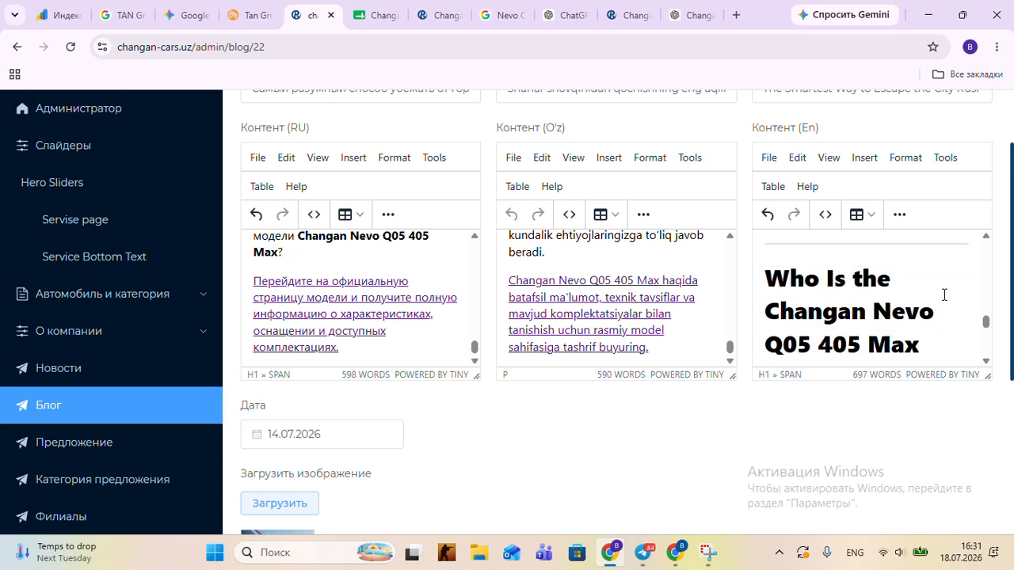
scroll(939, 293, down, 1)
scroll(873, 295, up, 1)
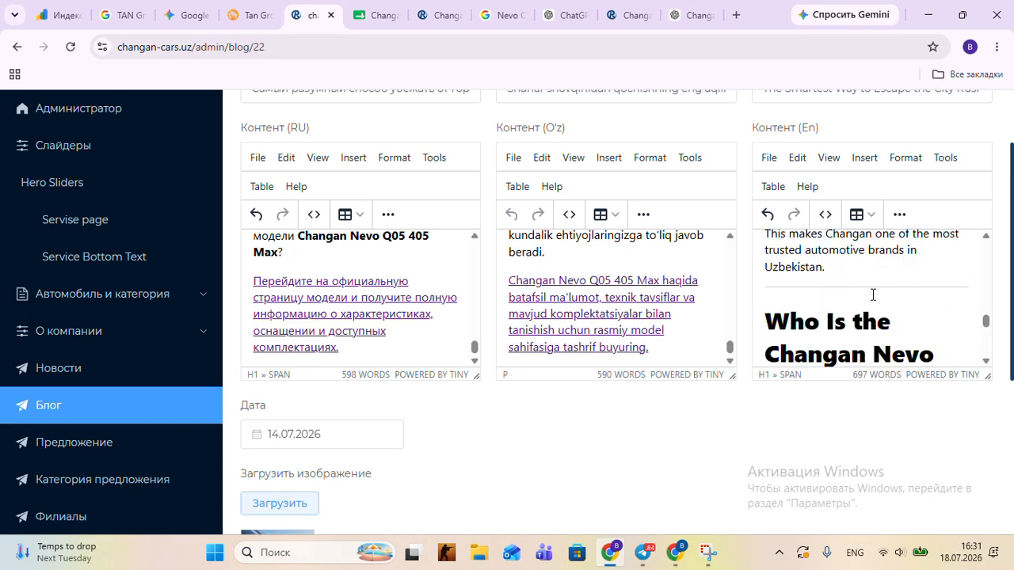
click(769, 314)
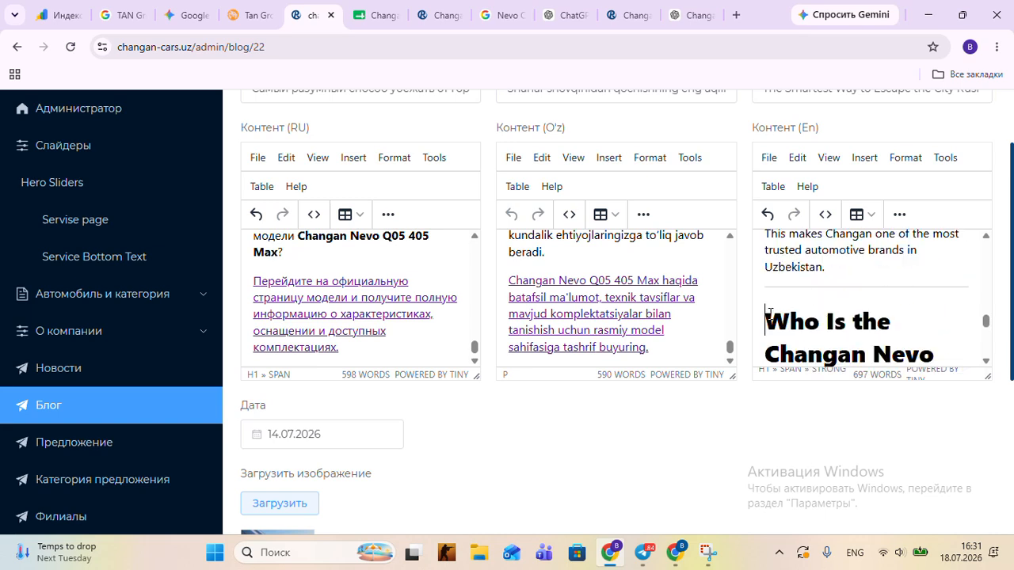
key(BackSpace)
Step: Remove the bold formatting from the English heading "Who Is the Changan Nevo Q05 405 Max For?"
drag(767, 311, 819, 279)
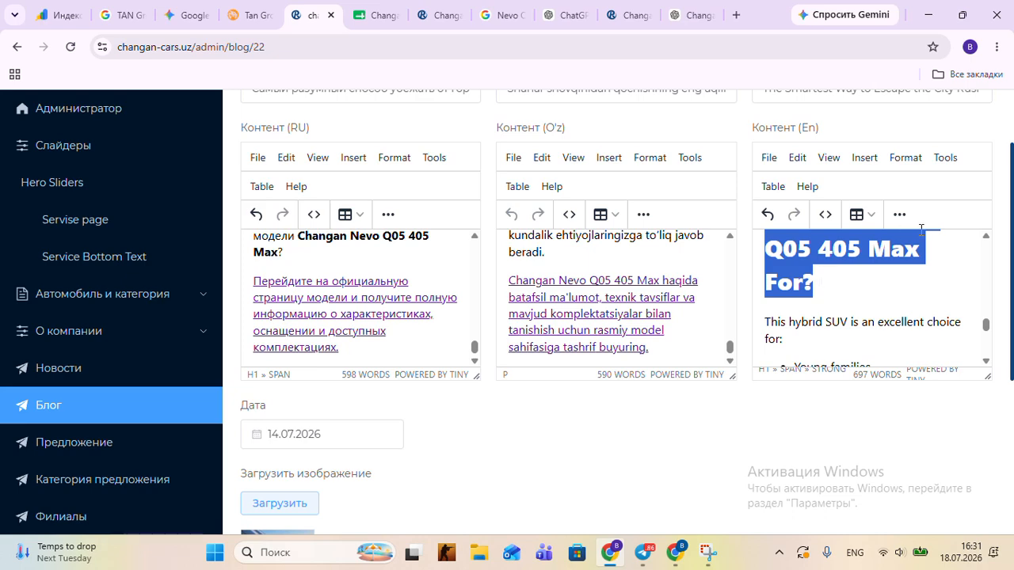
click(899, 214)
click(769, 273)
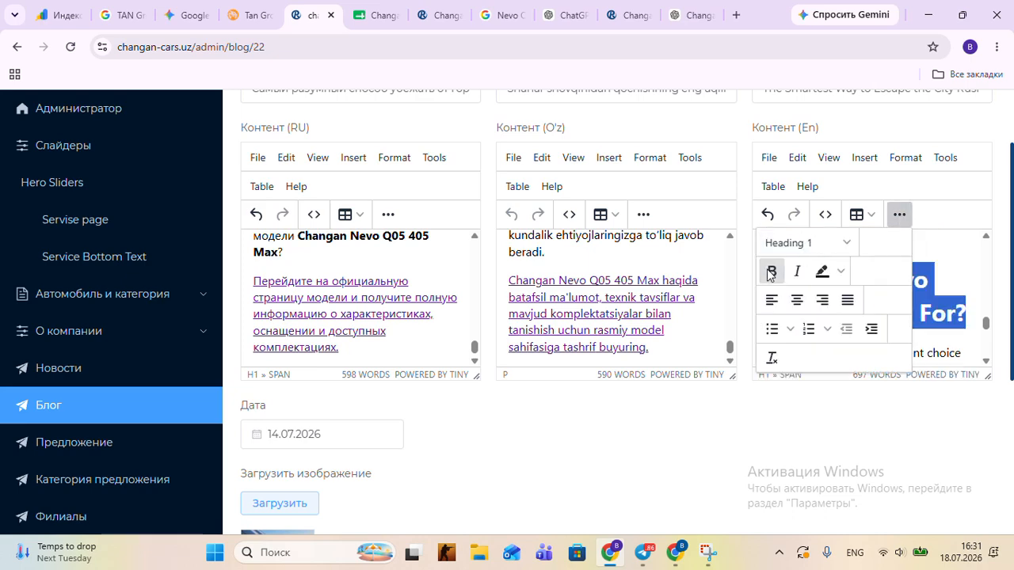
click(899, 214)
click(921, 274)
Step: Remove the bold formatting from the word "Changan" opening the English paragraph about the world's leading automotive manufacturers
scroll(921, 274, up, 10)
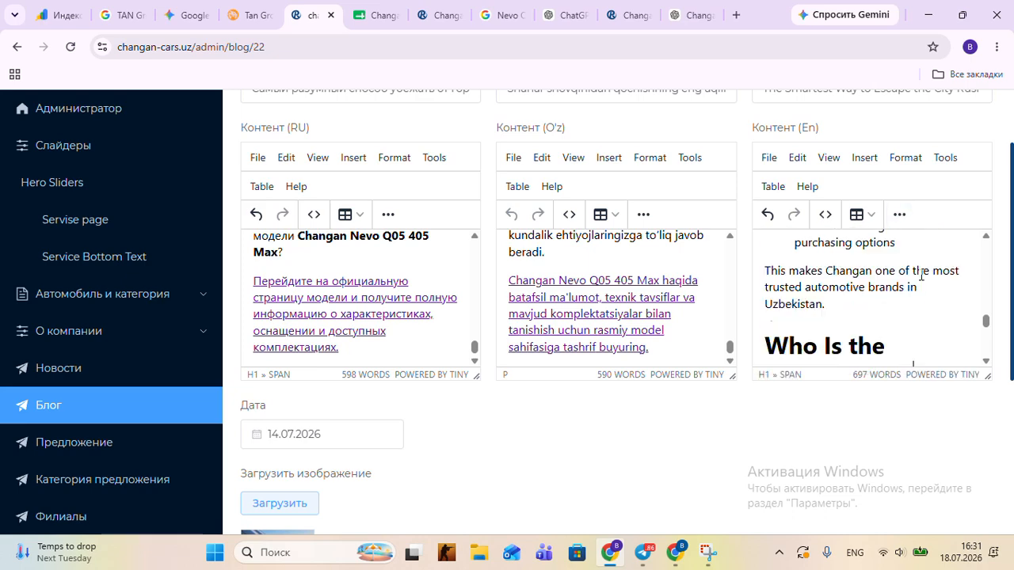
scroll(921, 274, down, 1)
drag(816, 282, 753, 287)
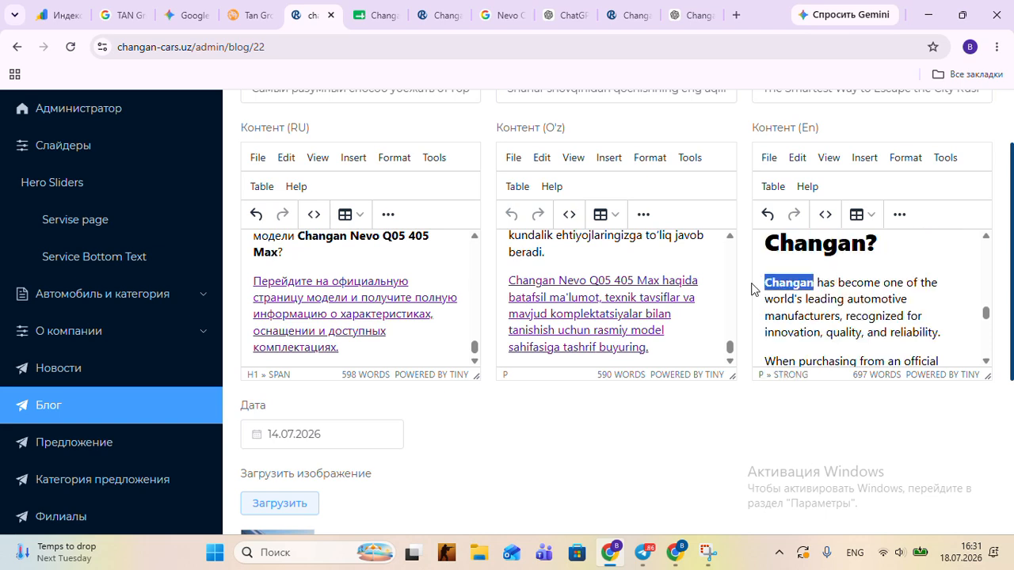
click(900, 215)
click(772, 271)
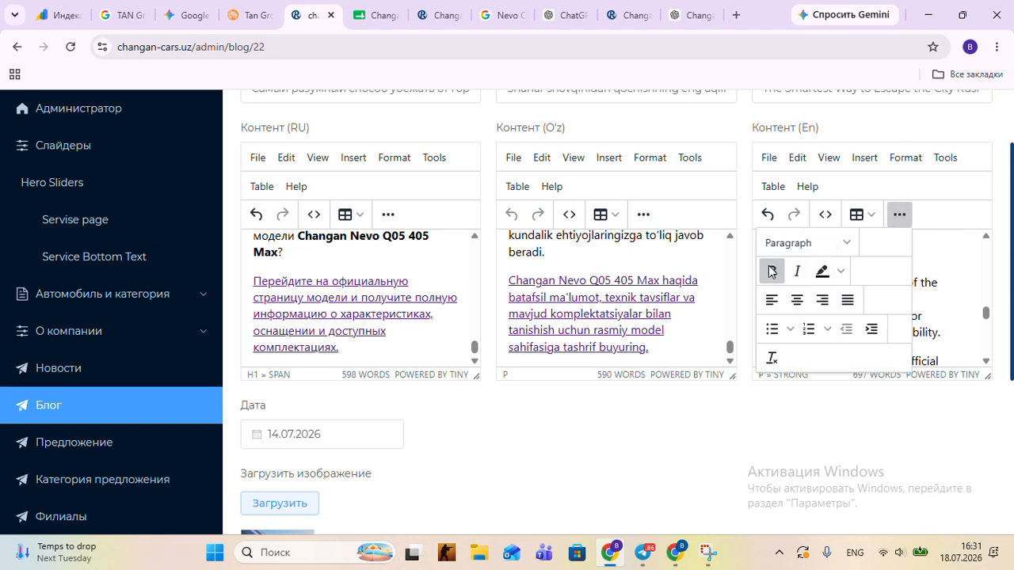
click(900, 214)
click(888, 271)
Step: Remove the bold formatting from "Changan Nevo Q05 405 Max" in the English paragraph introducing the advanced safety features
scroll(889, 275, up, 3)
scroll(889, 275, up, 4)
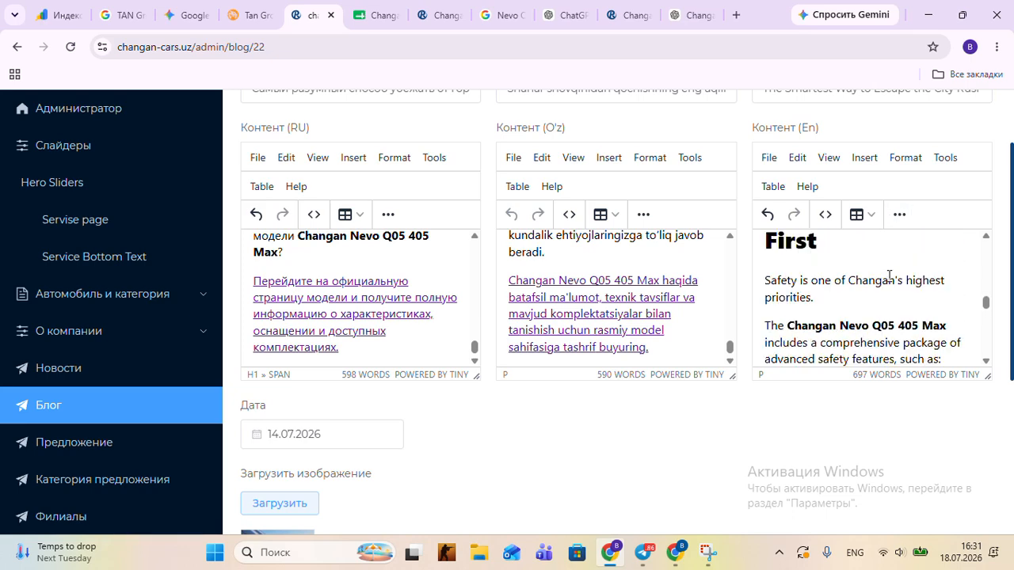
scroll(884, 276, down, 2)
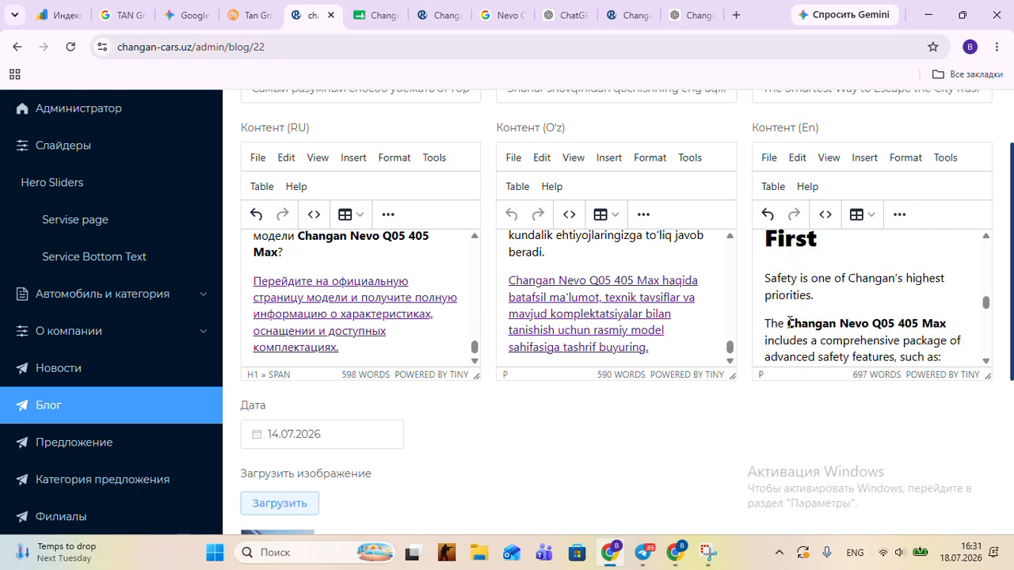
drag(789, 322, 953, 330)
click(899, 213)
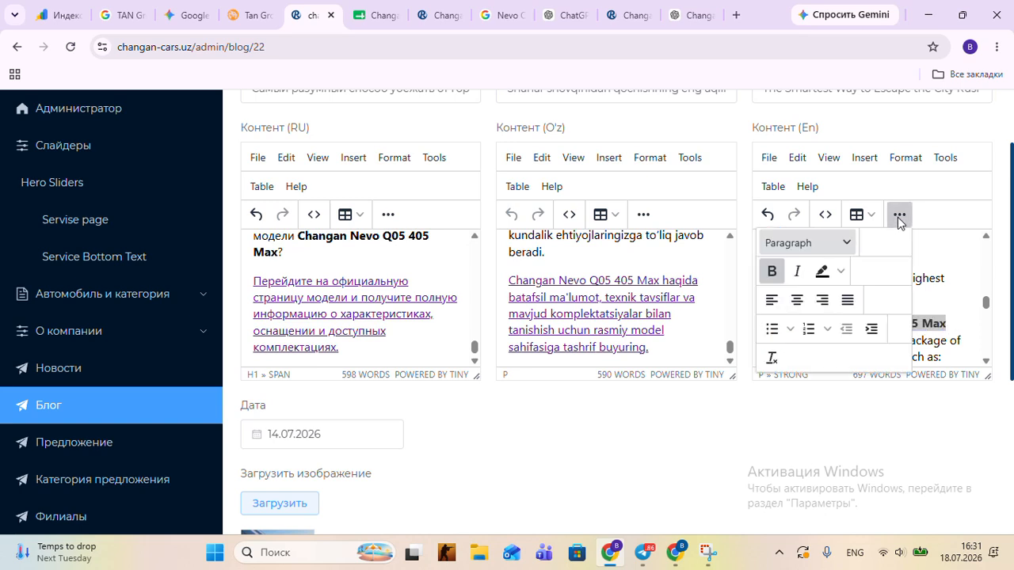
click(771, 272)
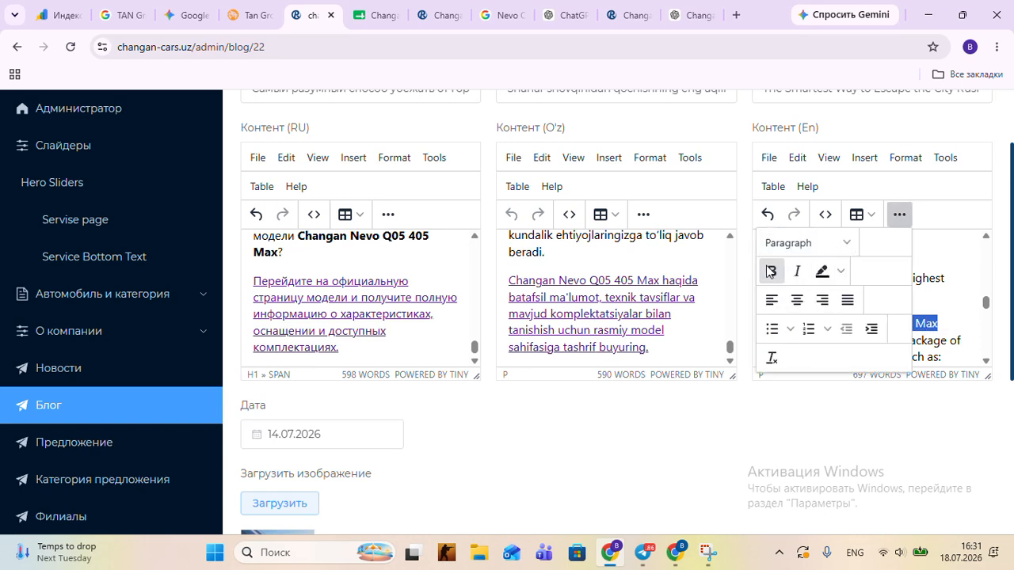
click(899, 214)
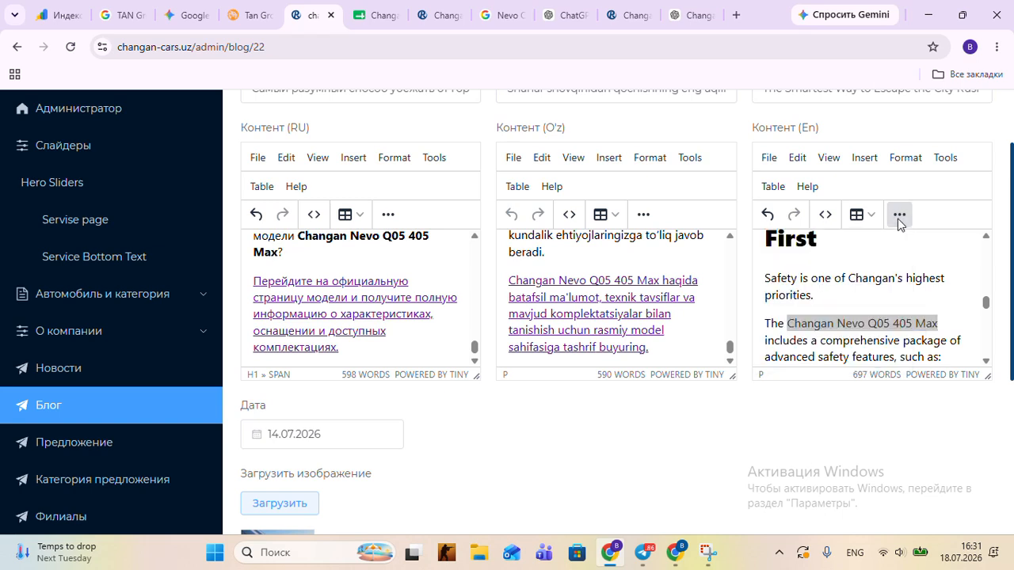
click(917, 285)
Step: Remove the bold formatting from the English heading "Safety Comes First"
scroll(918, 285, up, 1)
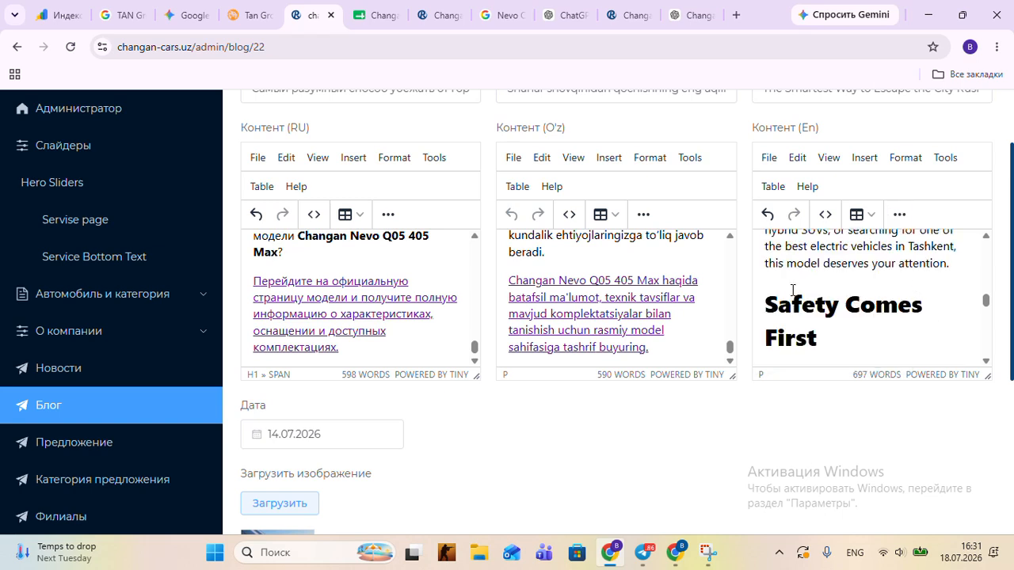
scroll(794, 289, down, 2)
scroll(801, 293, up, 1)
drag(768, 300, 858, 342)
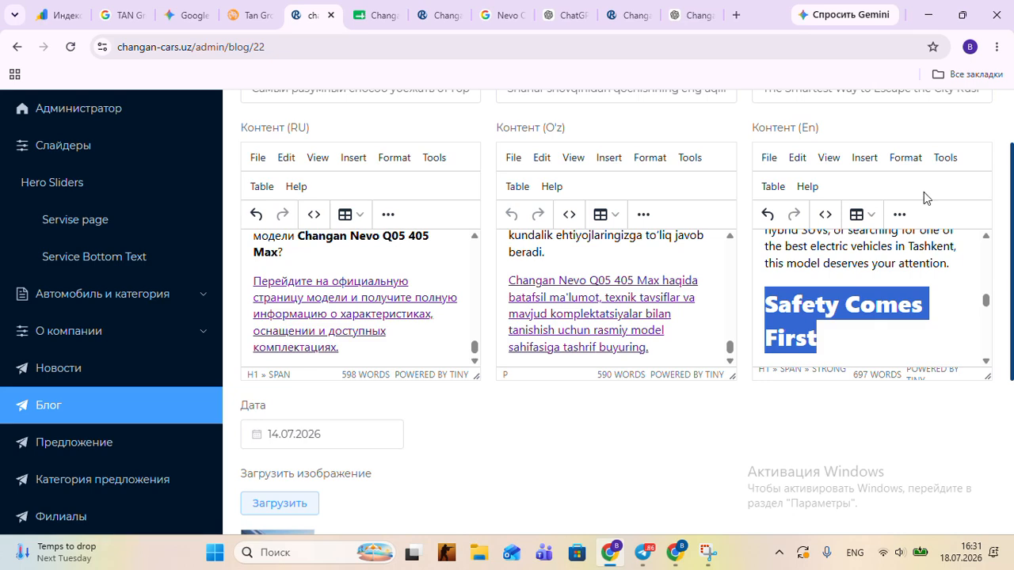
click(898, 215)
click(772, 270)
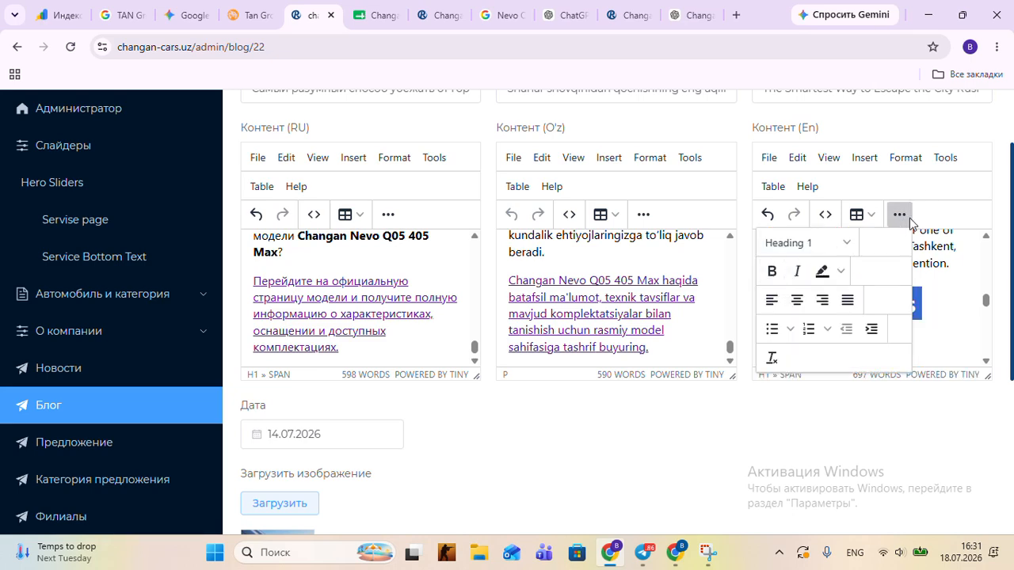
click(900, 215)
click(894, 319)
Step: Remove the bold formatting from the English heading "Perfect for Driving in Tashkent"
scroll(895, 309, up, 4)
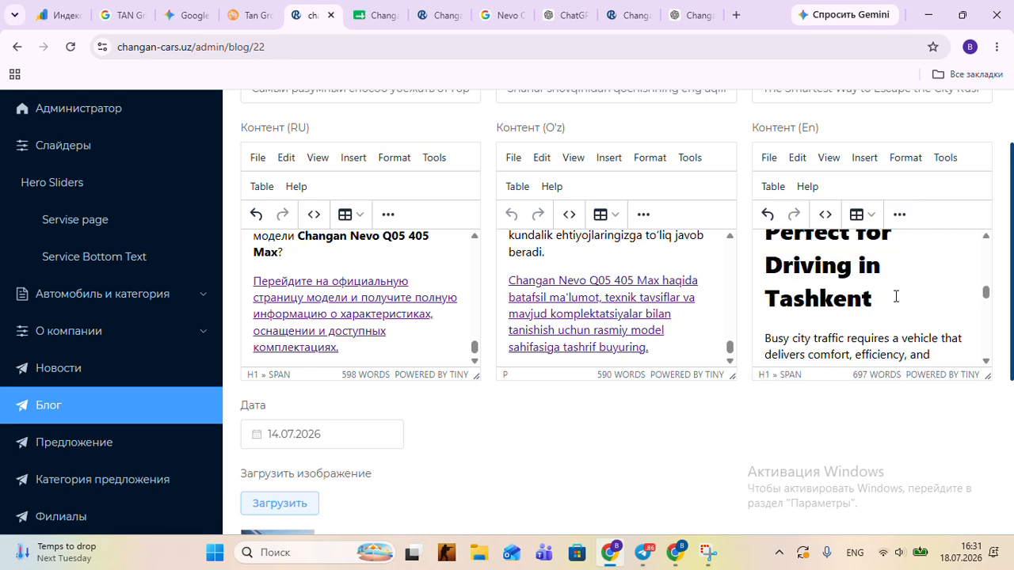
scroll(896, 296, up, 2)
scroll(896, 296, down, 2)
scroll(876, 283, up, 2)
scroll(871, 281, down, 2)
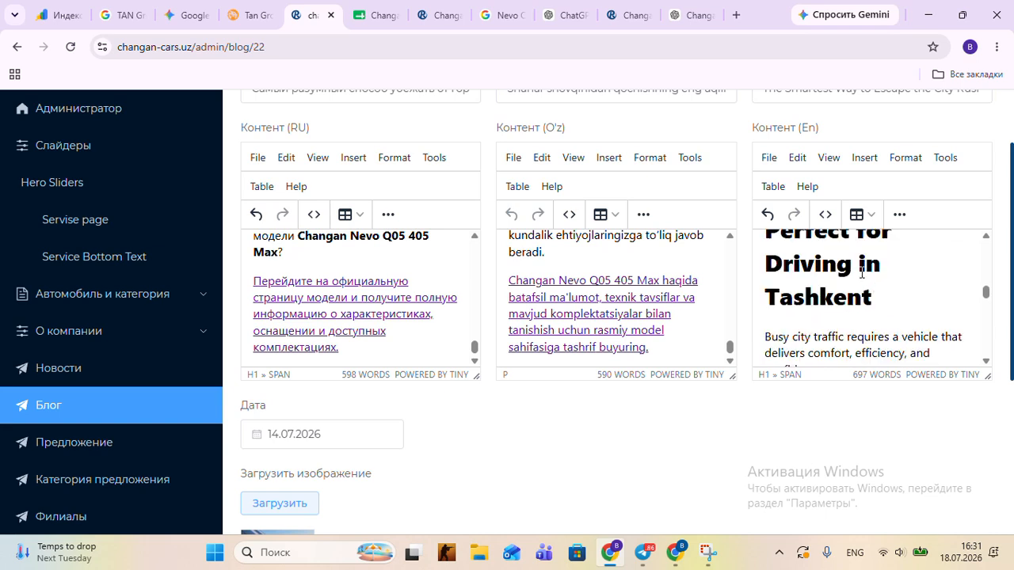
click(765, 241)
drag(765, 252, 882, 309)
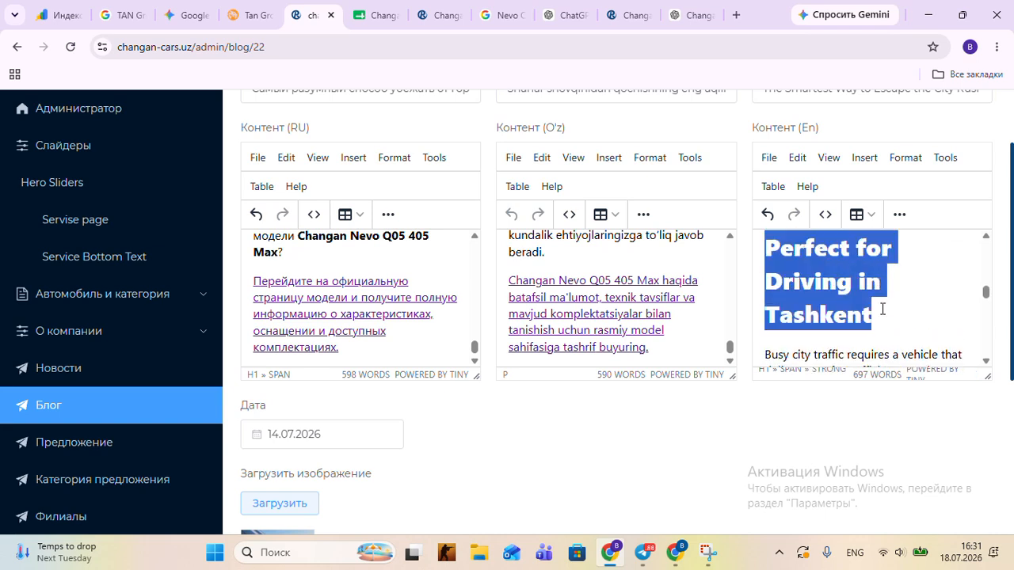
click(898, 215)
click(775, 269)
click(899, 218)
click(888, 294)
Step: Remove the bold formatting from the English heading "Advanced Smart Technologies"
scroll(888, 297, up, 5)
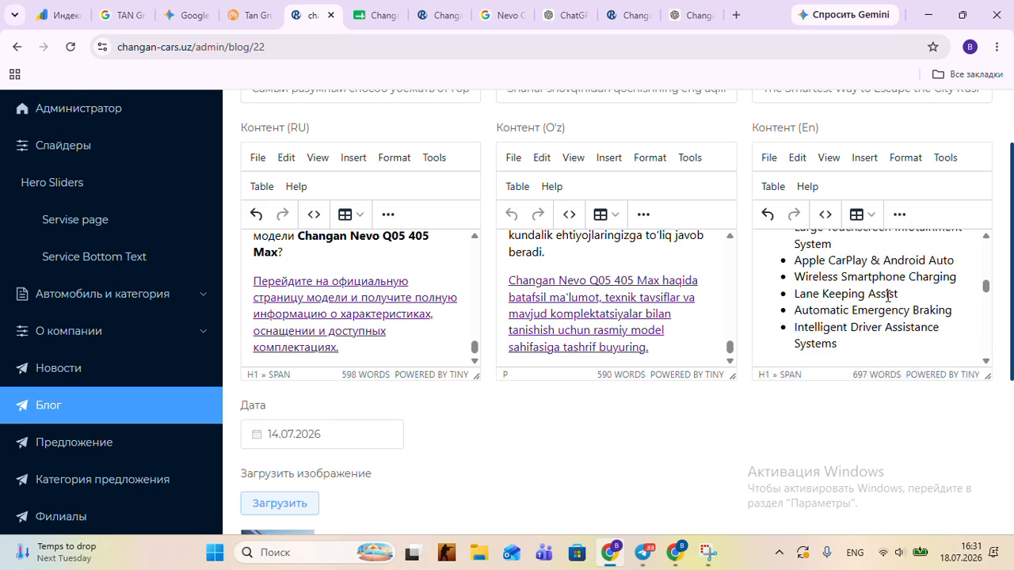
scroll(888, 297, up, 1)
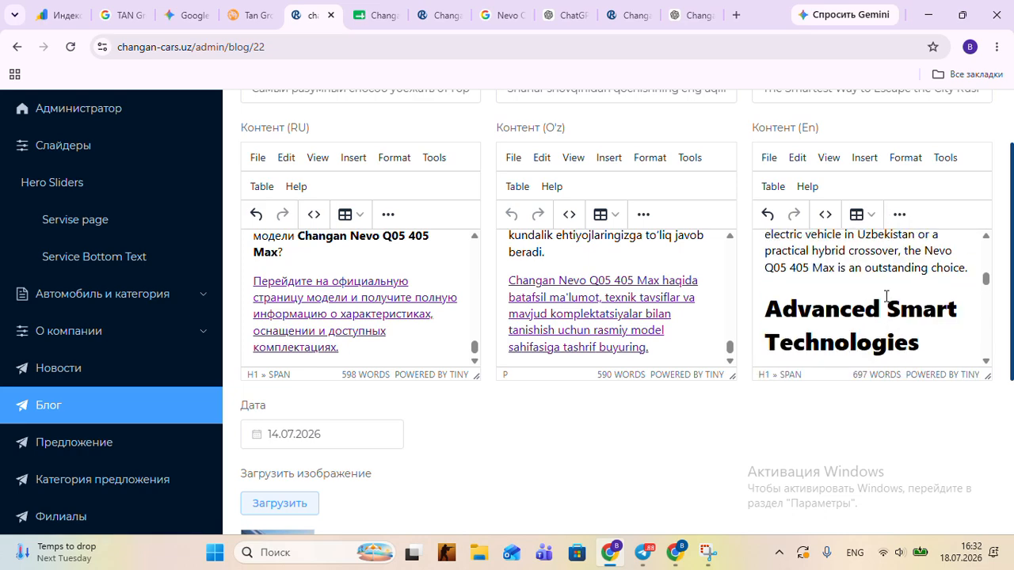
drag(772, 305, 940, 332)
click(899, 215)
click(773, 272)
click(899, 215)
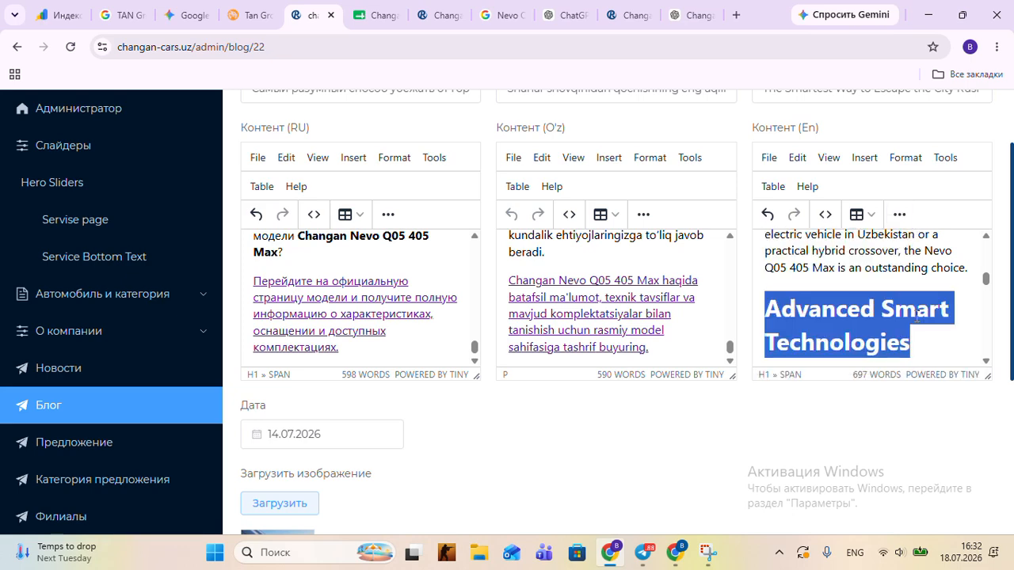
Step: Delete the divider line above the "Next-Generation Hybrid Technology" heading in the English content
scroll(916, 315, up, 5)
scroll(915, 315, up, 1)
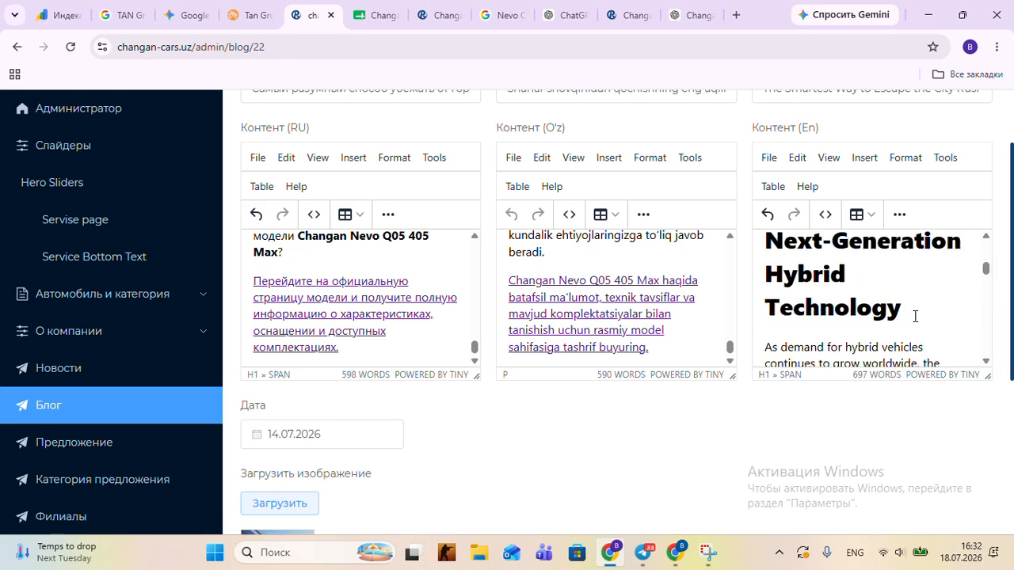
scroll(913, 316, up, 1)
click(768, 339)
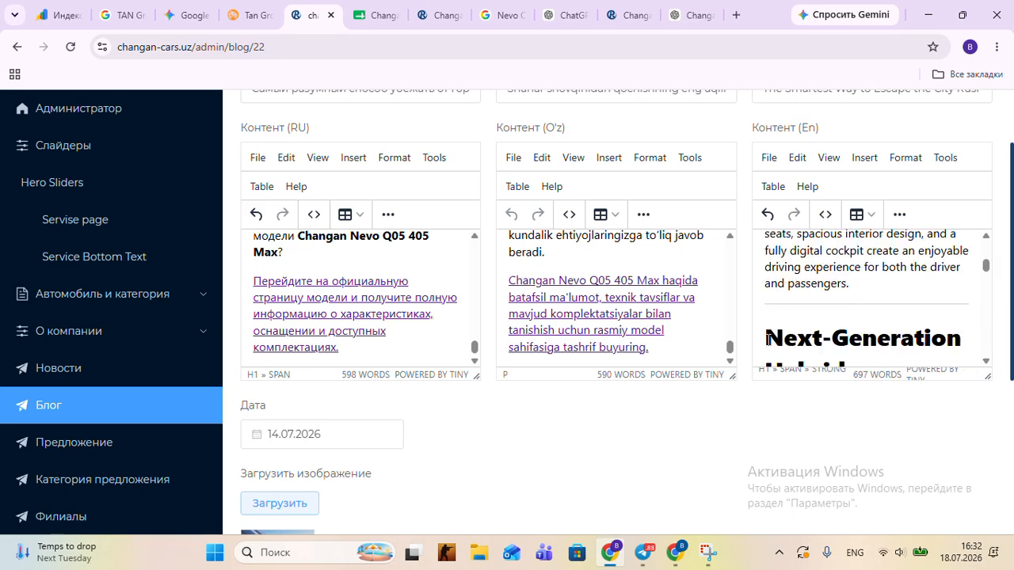
key(BackSpace)
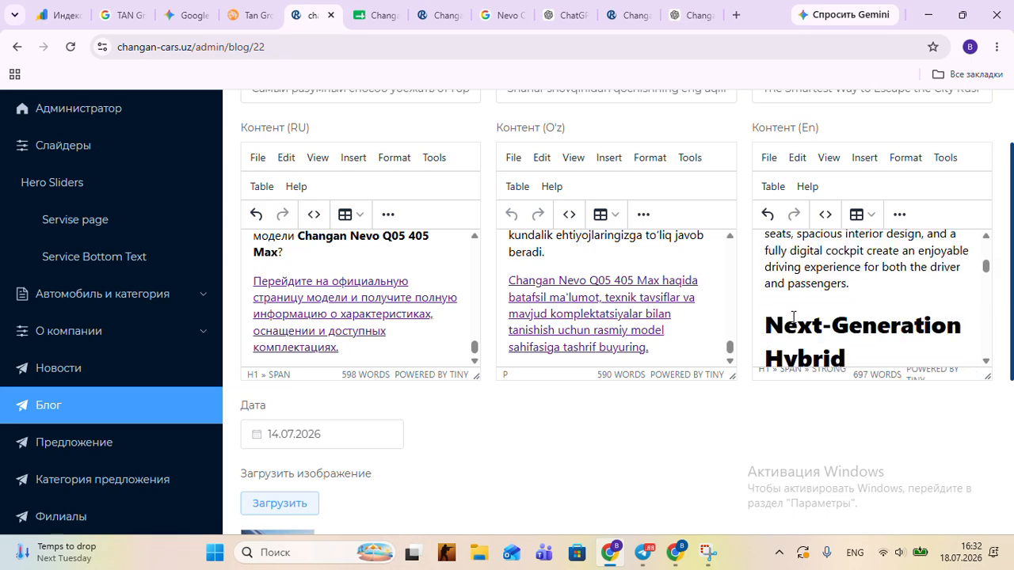
Step: Remove the bold formatting from the English heading "Next-Generation Hybrid Technology"
scroll(793, 317, down, 1)
scroll(801, 297, up, 1)
drag(767, 321, 913, 276)
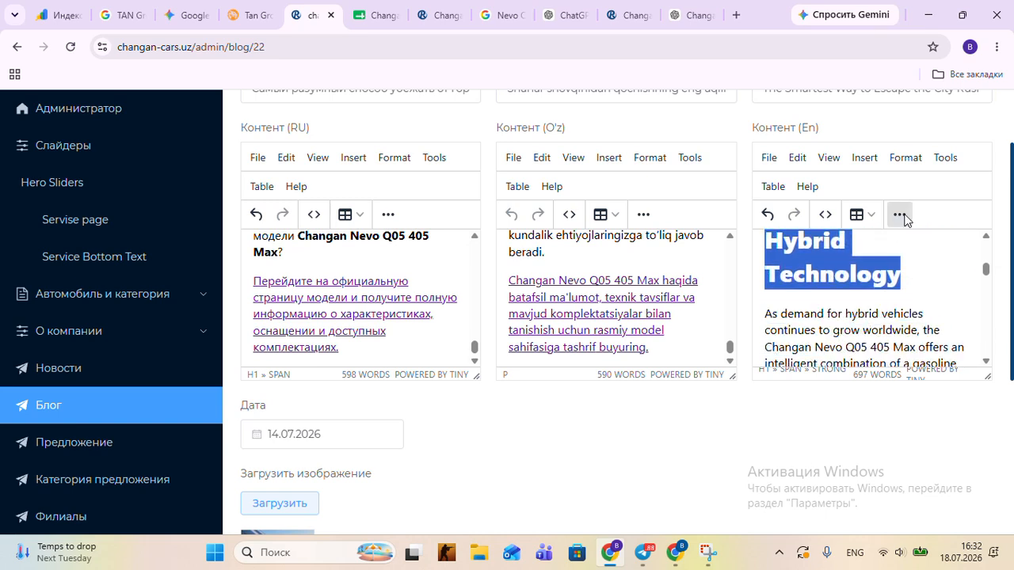
click(899, 214)
click(773, 271)
click(900, 215)
click(910, 278)
Step: Remove the bold formatting from the English heading ending in "That Stands Out", above the paragraph on the car's futuristic appearance
scroll(909, 282, down, 3)
scroll(909, 281, up, 2)
scroll(910, 281, up, 3)
scroll(909, 281, down, 3)
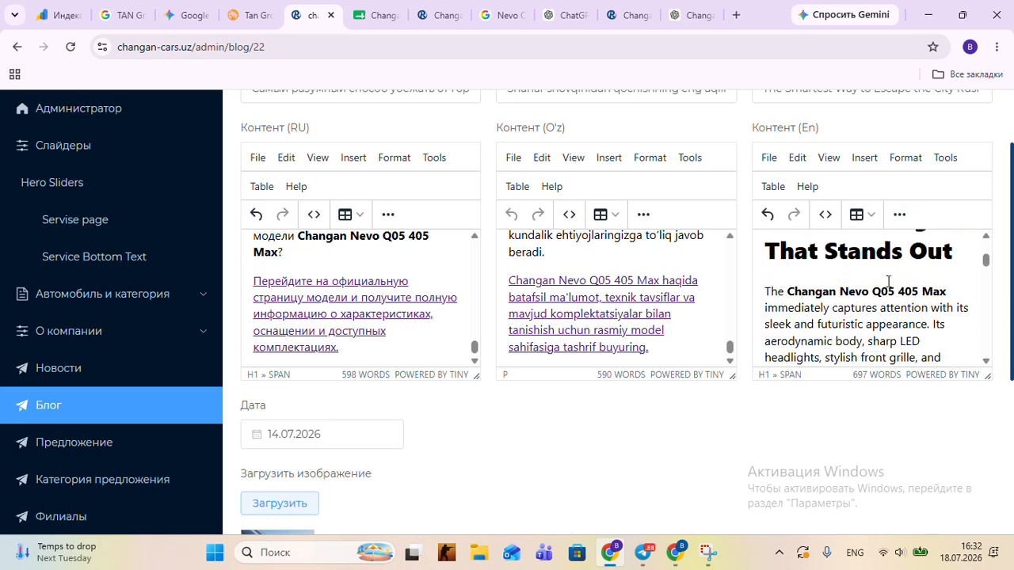
scroll(886, 281, up, 3)
drag(769, 317, 957, 337)
scroll(948, 319, down, 3)
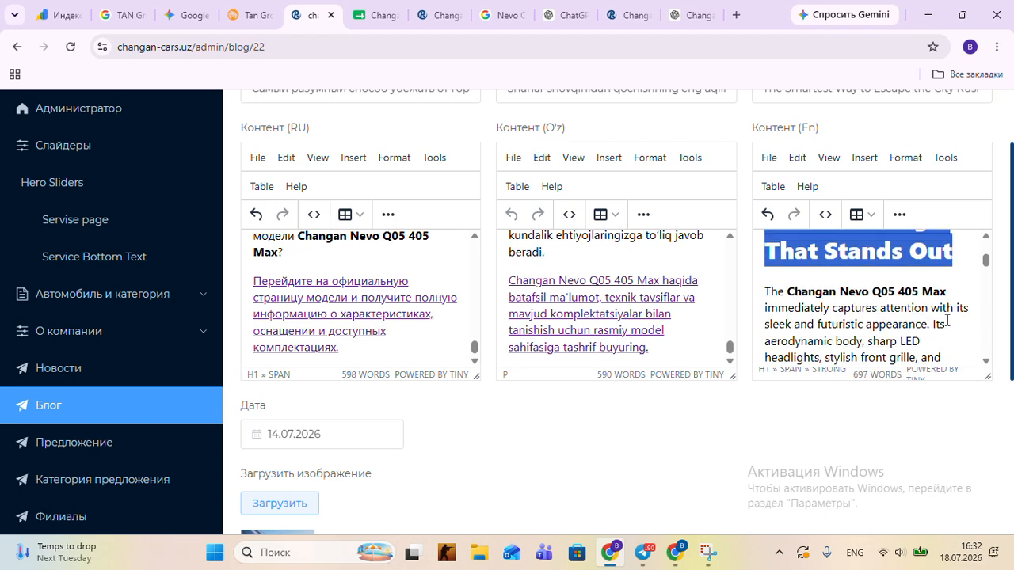
click(900, 216)
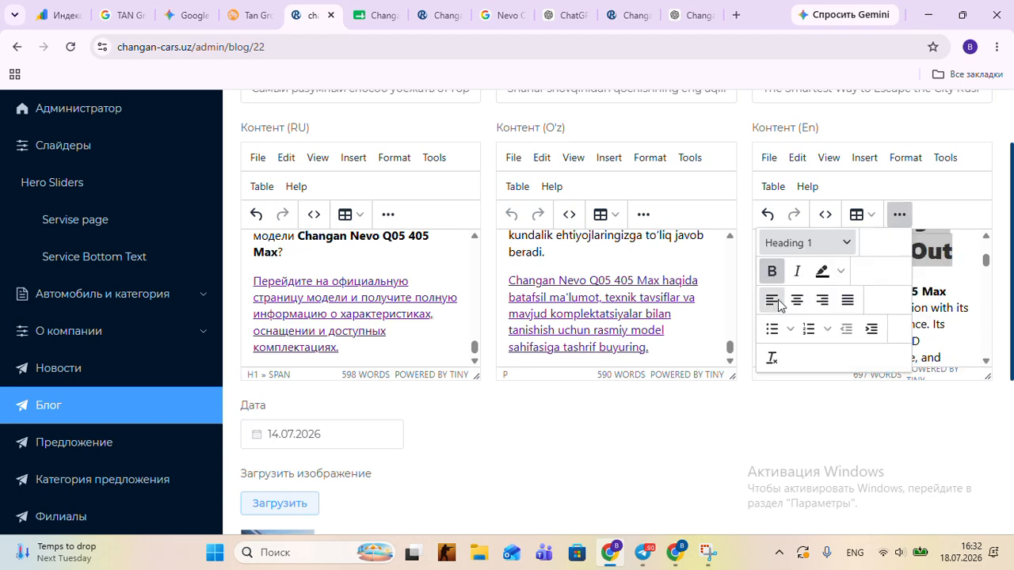
click(900, 215)
click(909, 277)
Step: Review the English content from its opening lines through the safety section for remaining bold text and divider lines
scroll(924, 288, down, 2)
scroll(924, 289, down, 3)
scroll(925, 288, up, 6)
scroll(925, 289, up, 3)
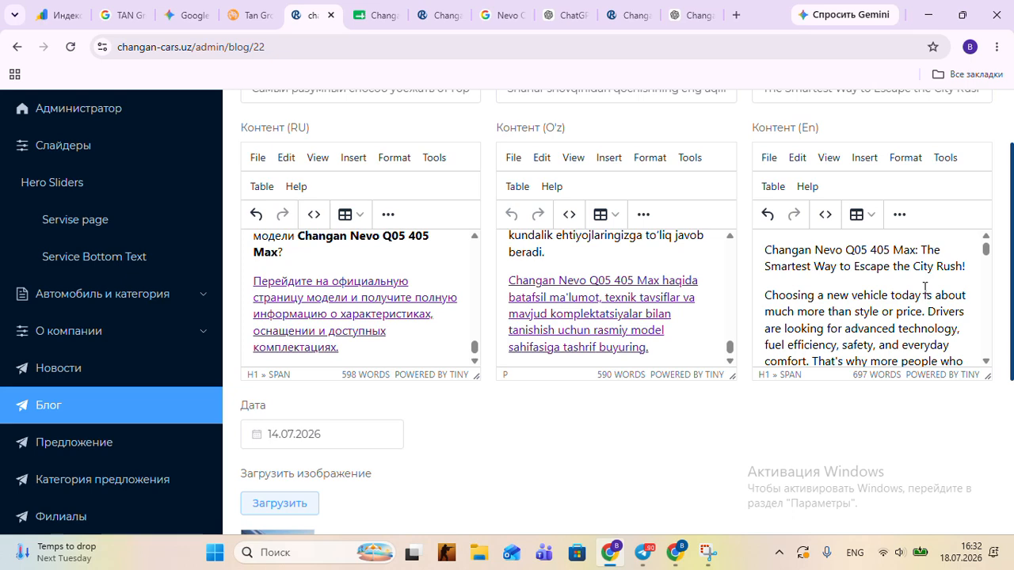
scroll(924, 288, down, 20)
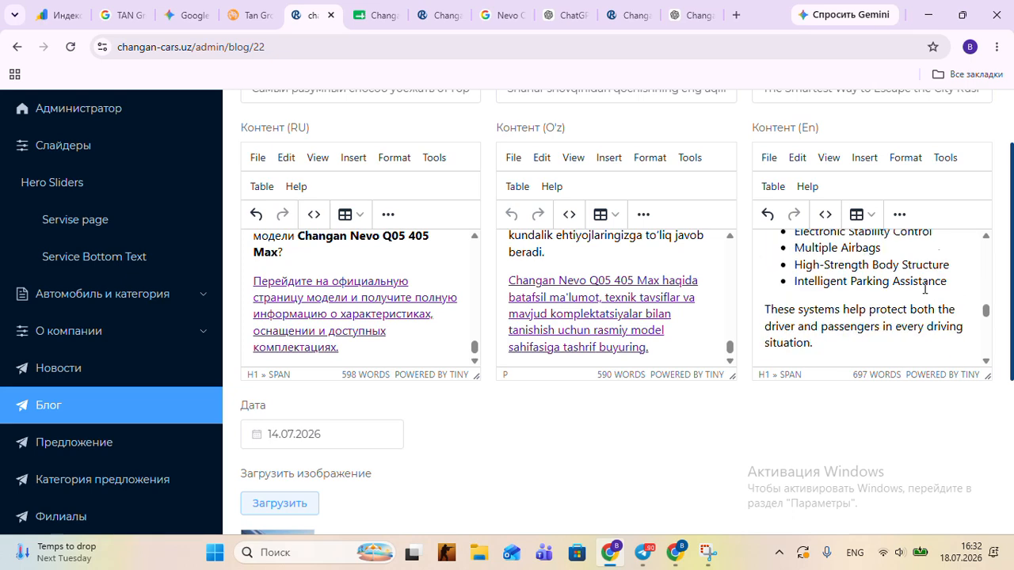
scroll(925, 288, up, 20)
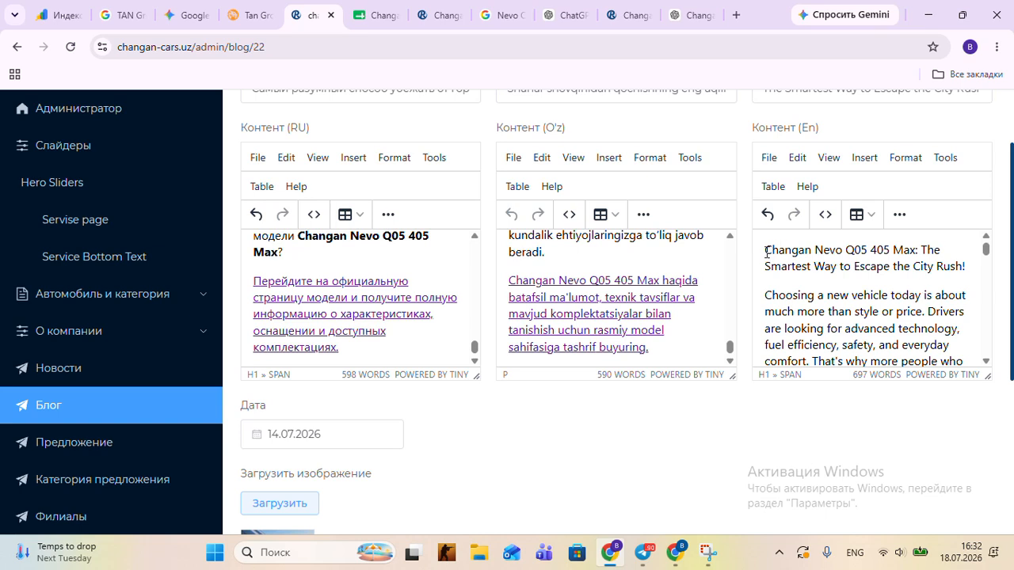
scroll(765, 255, down, 5)
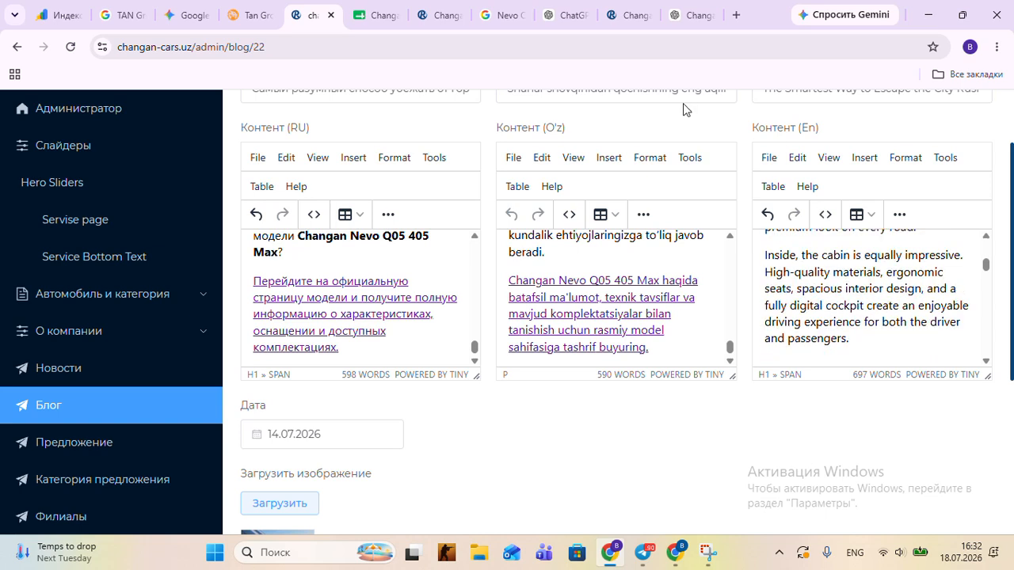